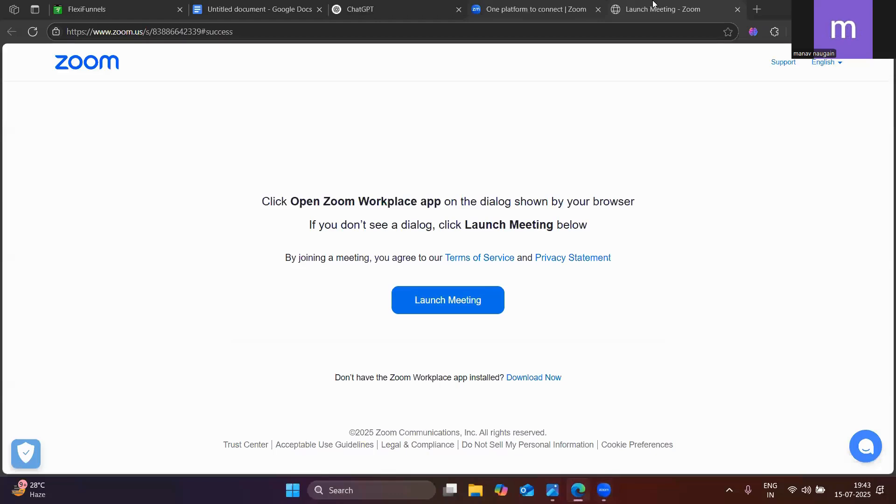
Close the two Zoom tabs and move the ChatGPT tab ahead of the Google Docs tab
left_click(737, 10)
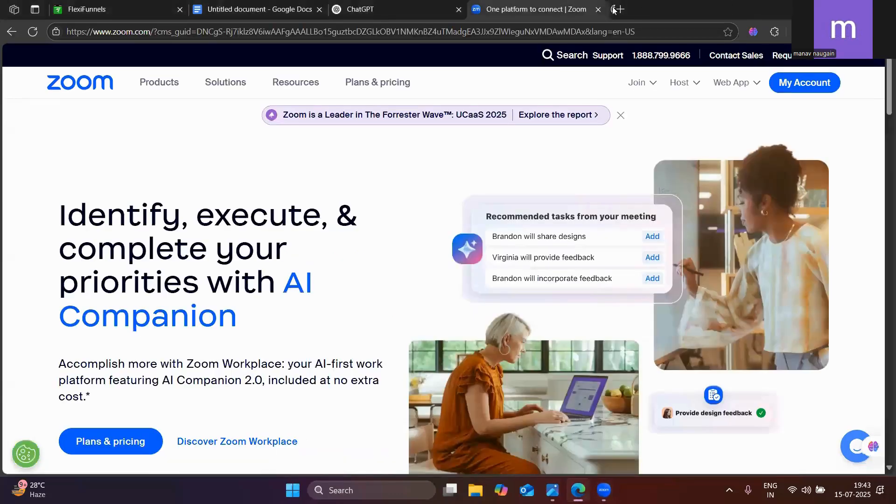
left_click(600, 13)
left_click(273, 3)
left_click_drag(370, 3, 280, 9)
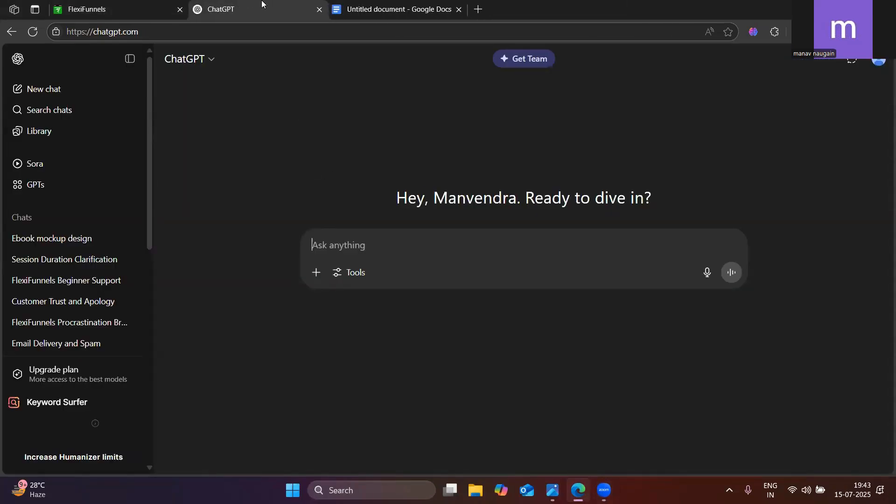
Review the sales page prompt in the Google Docs document, covering the eBook title, author description and list of required sections
left_click(386, 6)
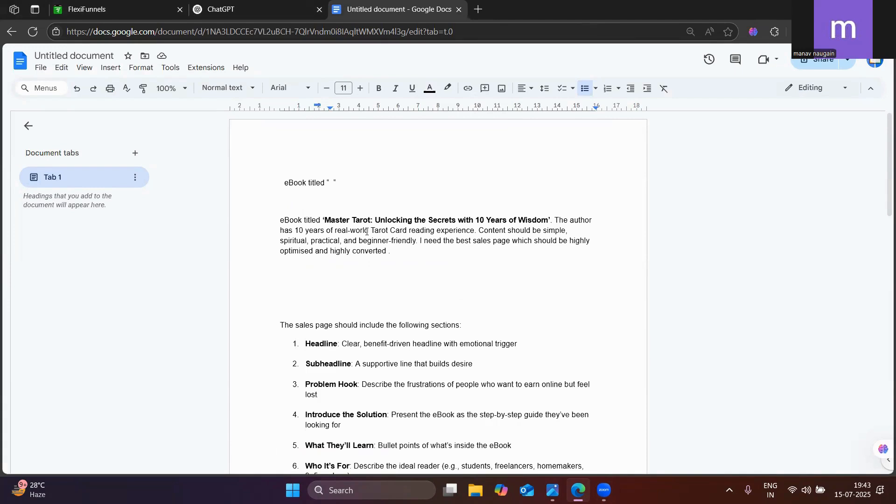
scroll(355, 252, "down", 3)
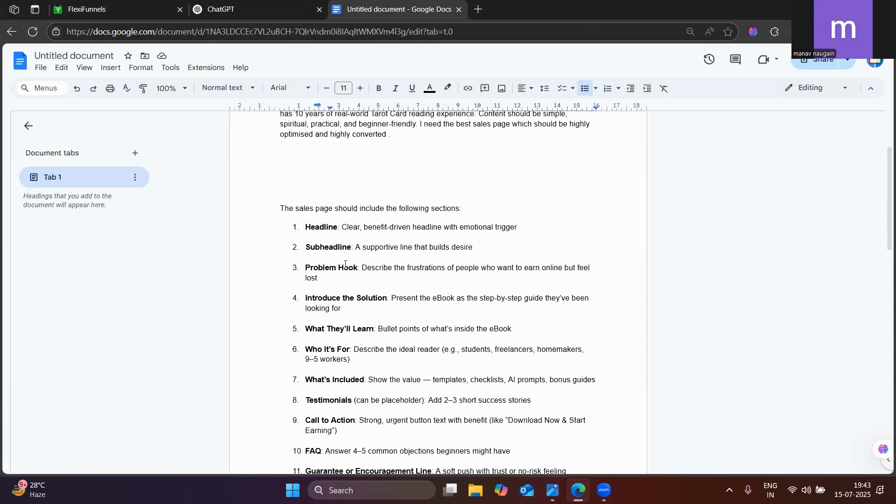
scroll(352, 266, "down", 3)
scroll(360, 281, "up", 6)
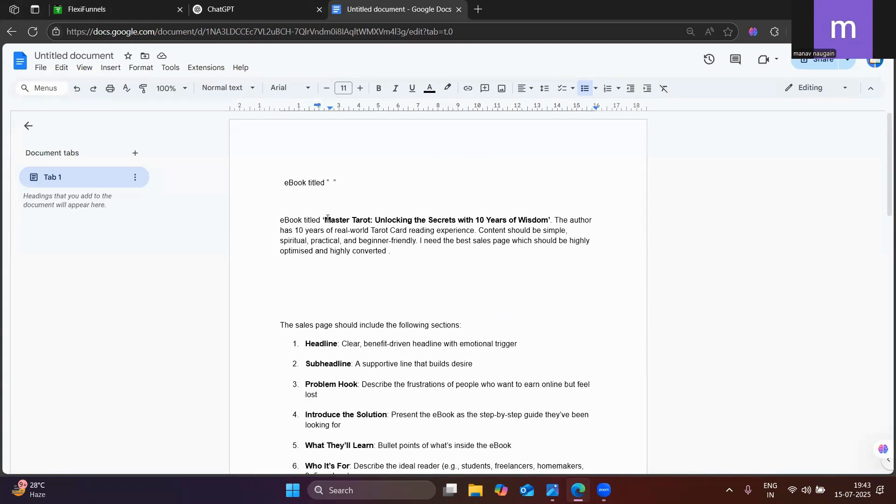
left_click_drag(325, 219, 550, 219)
scroll(348, 266, "down", 2)
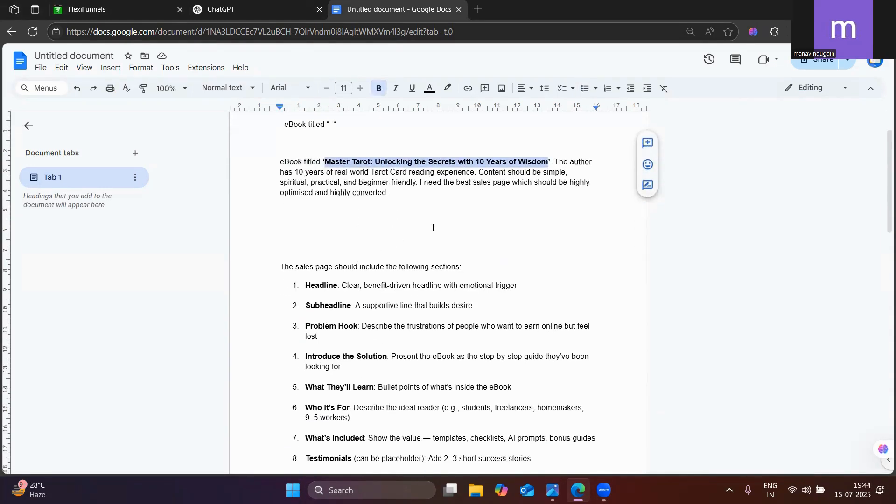
scroll(433, 228, "down", 5)
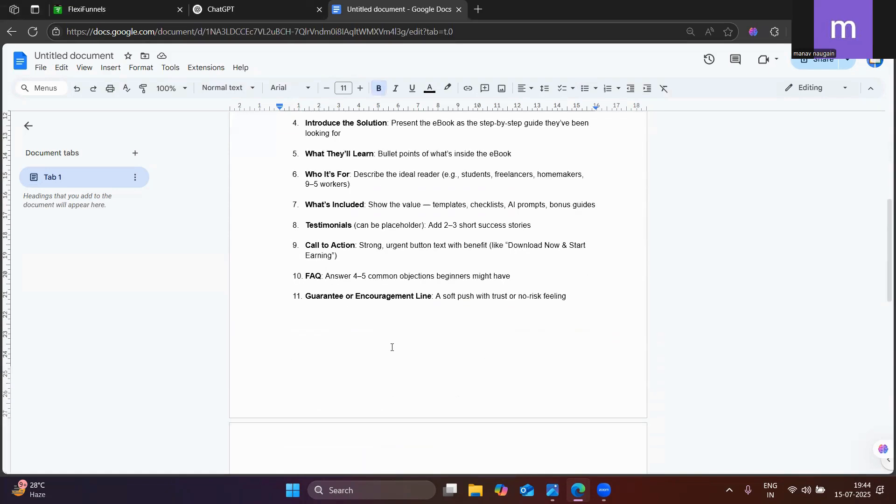
scroll(537, 341, "up", 6)
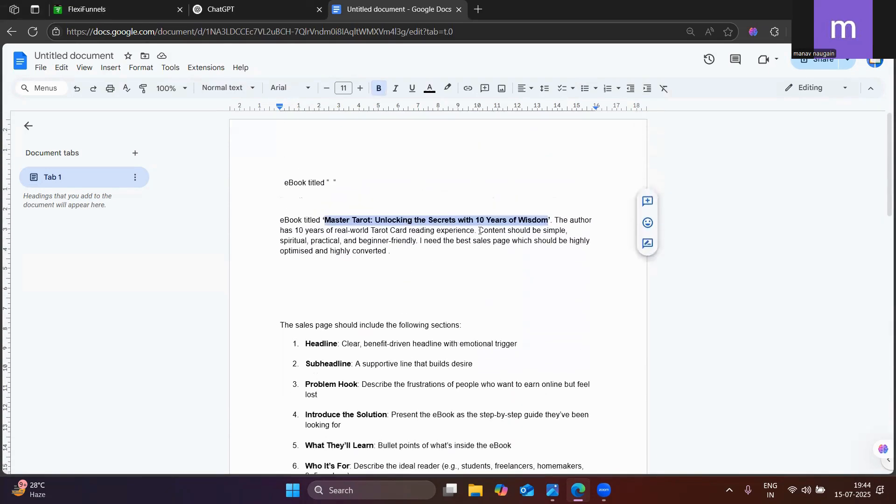
left_click(442, 264)
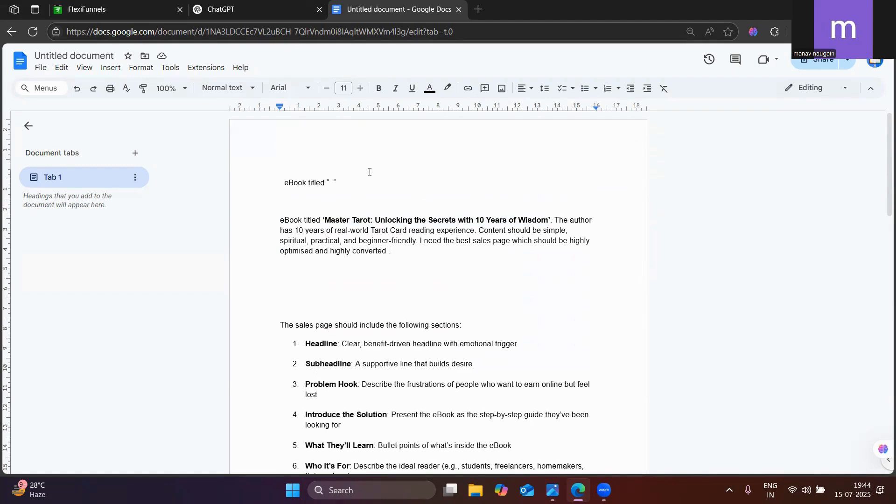
scroll(336, 218, "down", 3)
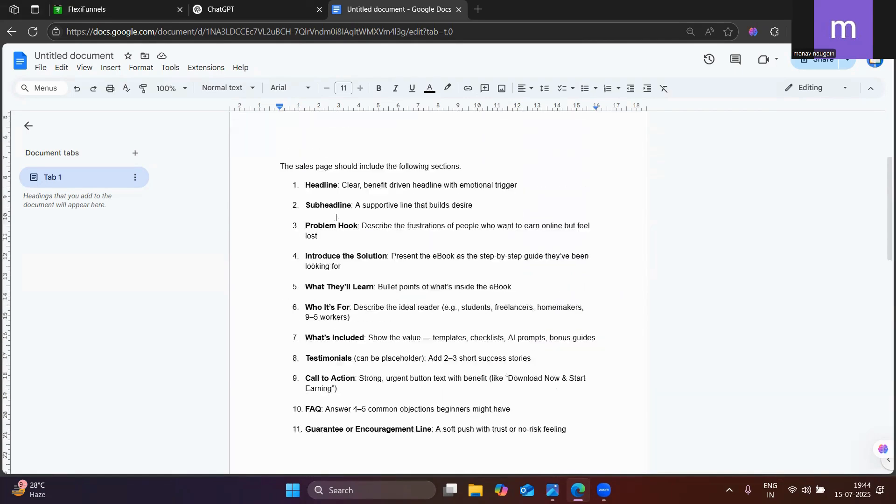
scroll(336, 218, "up", 3)
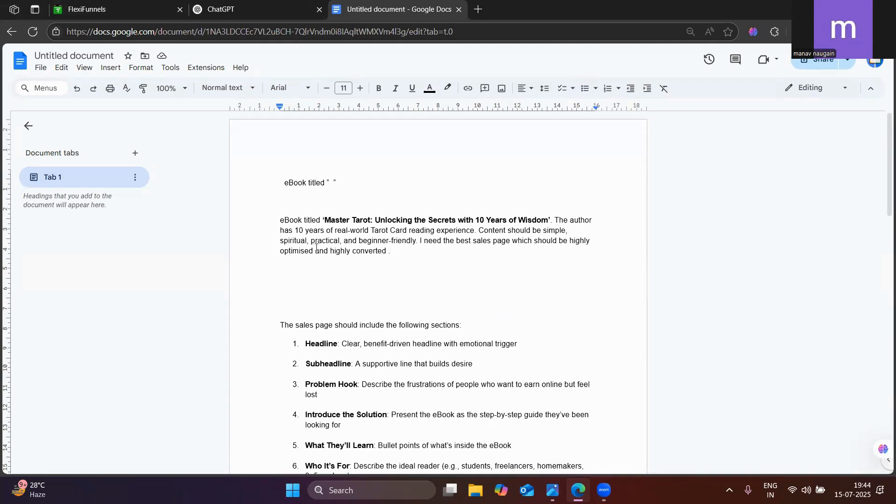
Switch to FlexiFunnels, leave the Sales Page editor without saving, and go to the dashboard
left_click(149, 5)
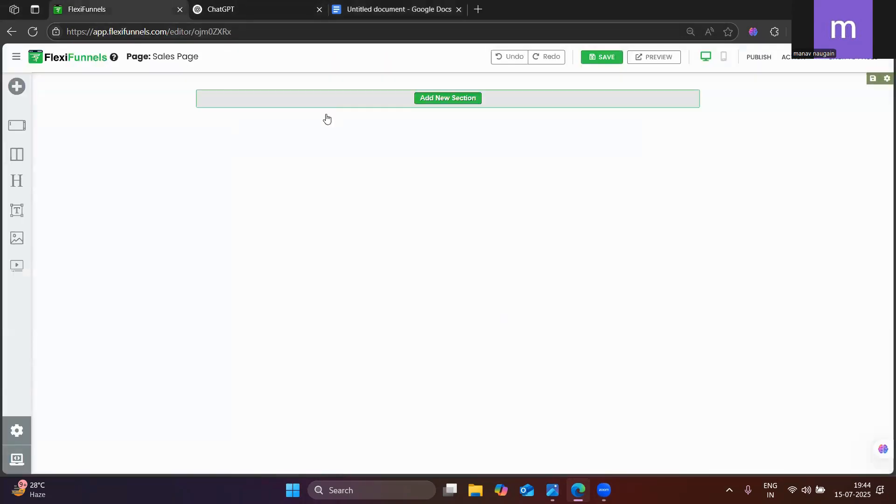
left_click(852, 61)
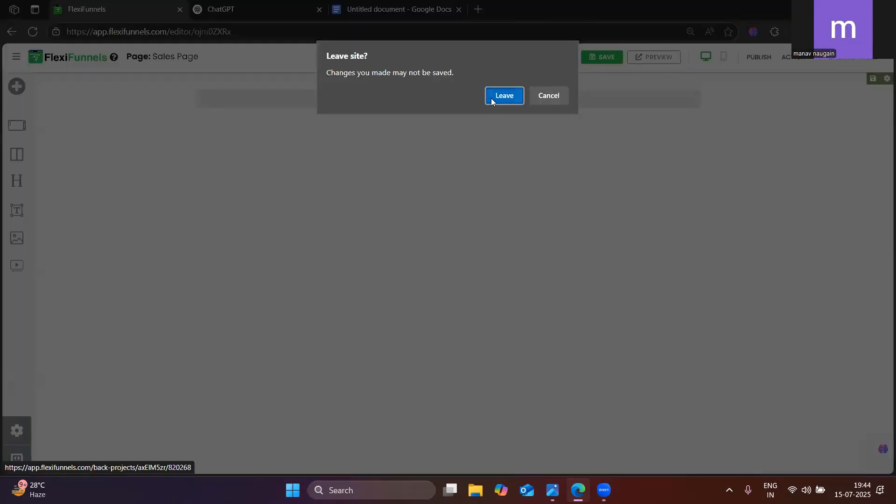
left_click(491, 98)
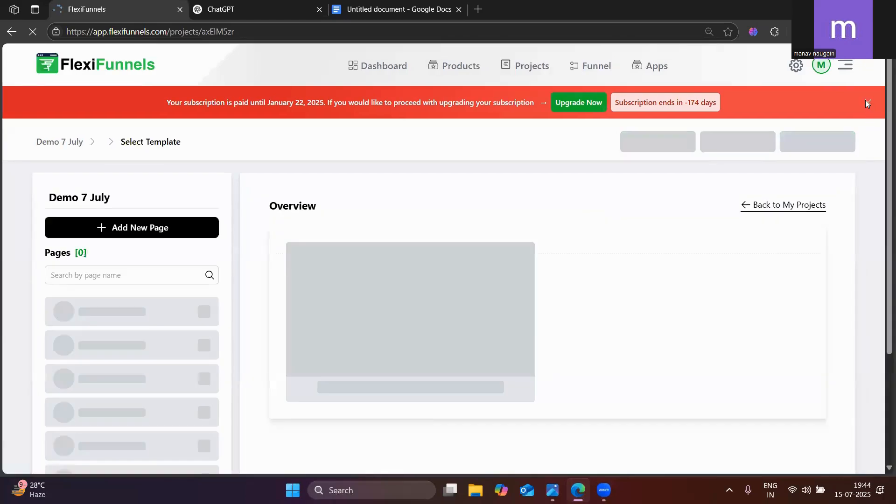
left_click(867, 101)
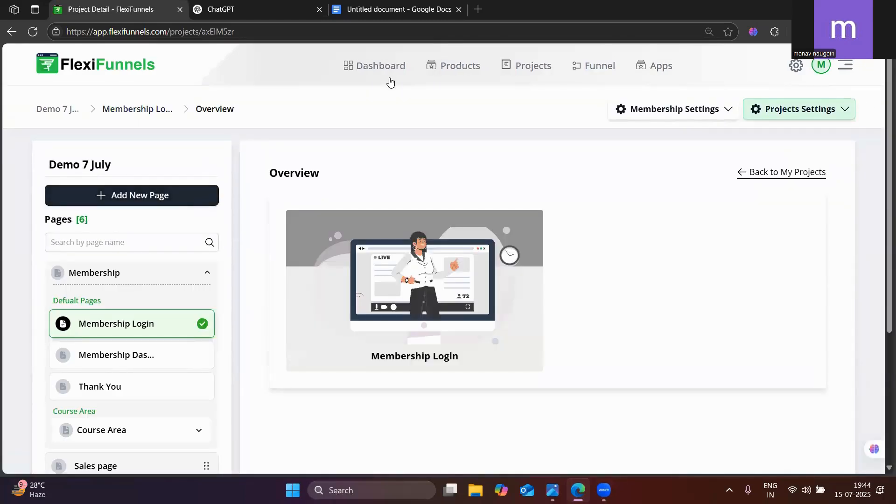
left_click(389, 71)
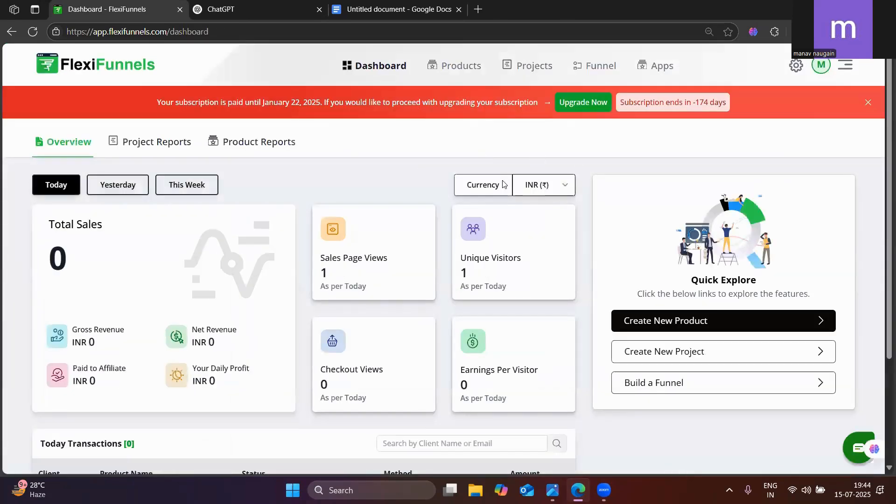
Dismiss the subscription banner and open Flexi AI Site Builder from the FlexiFunnels apps
left_click(869, 103)
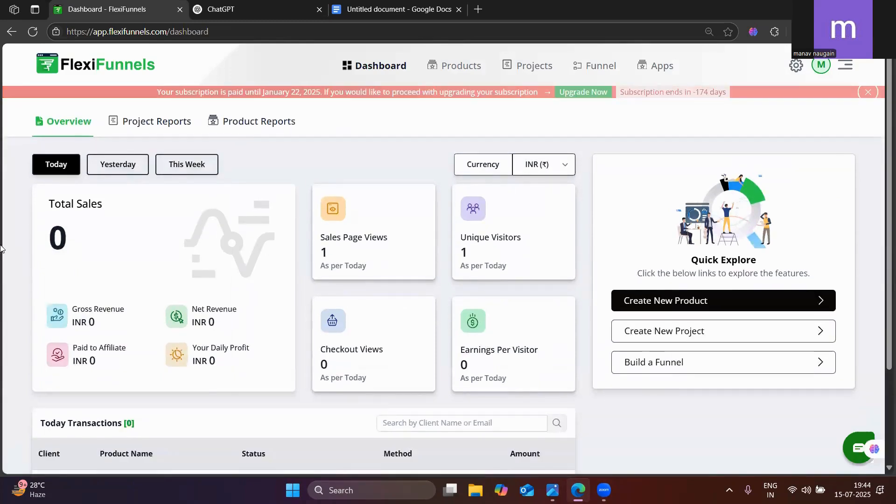
left_click(654, 66)
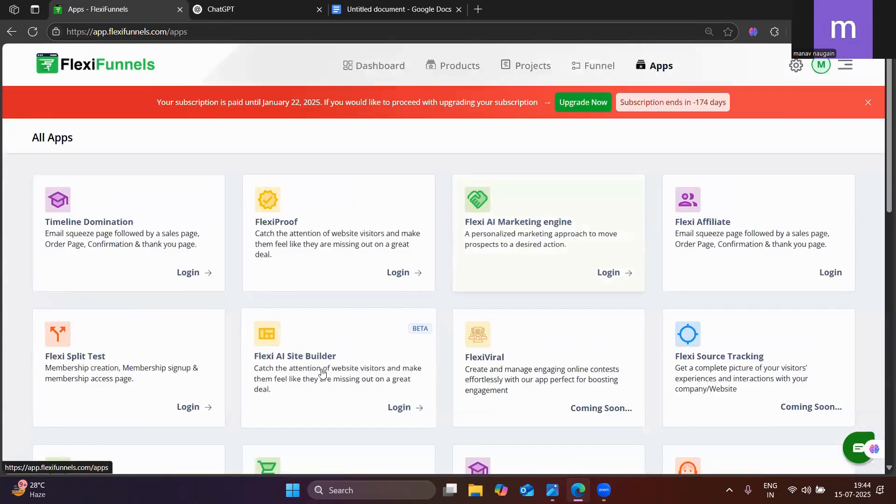
scroll(264, 346, "down", 1)
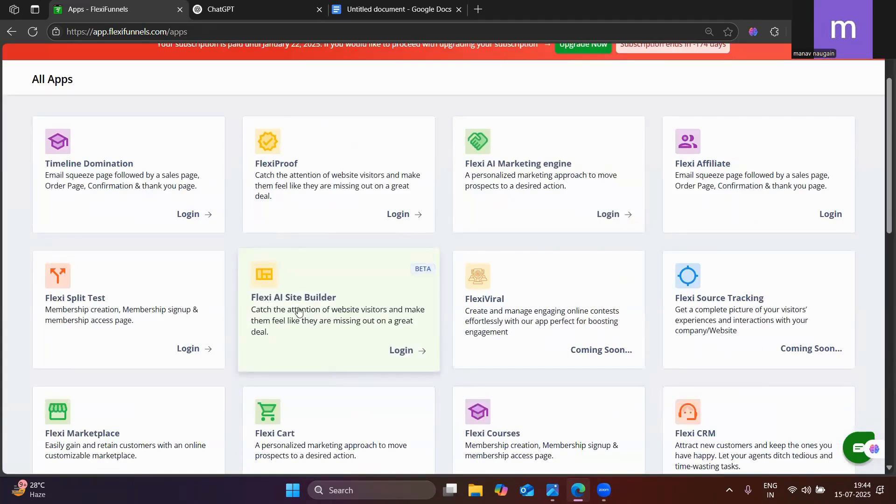
left_click(406, 350)
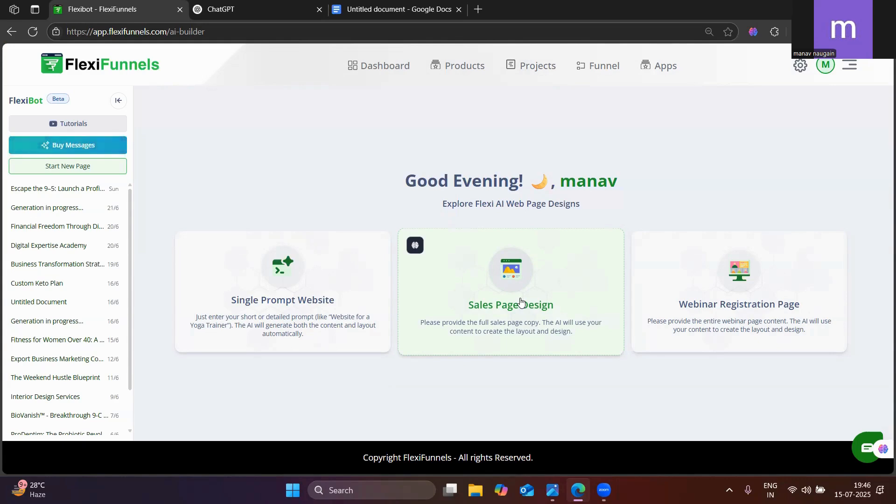
In the Google Docs document, make the closing line "Extension name - colour picker" bold and set its font size to 20
left_click(259, 7)
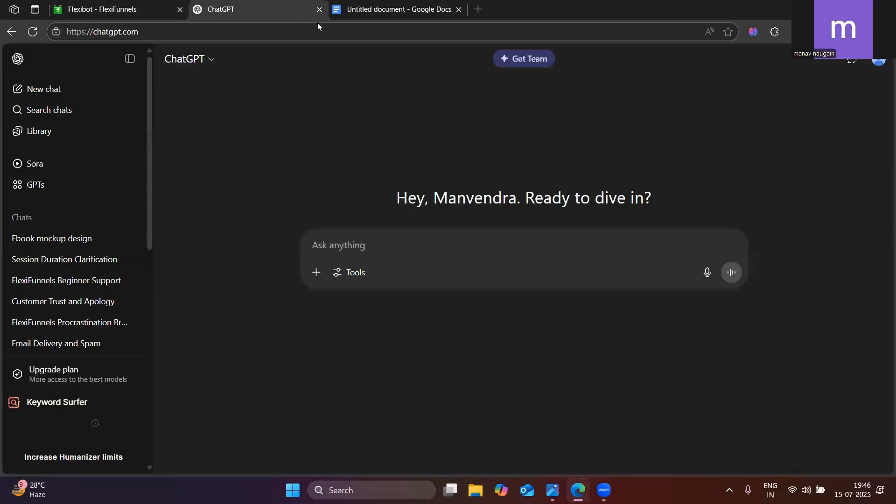
left_click(389, 5)
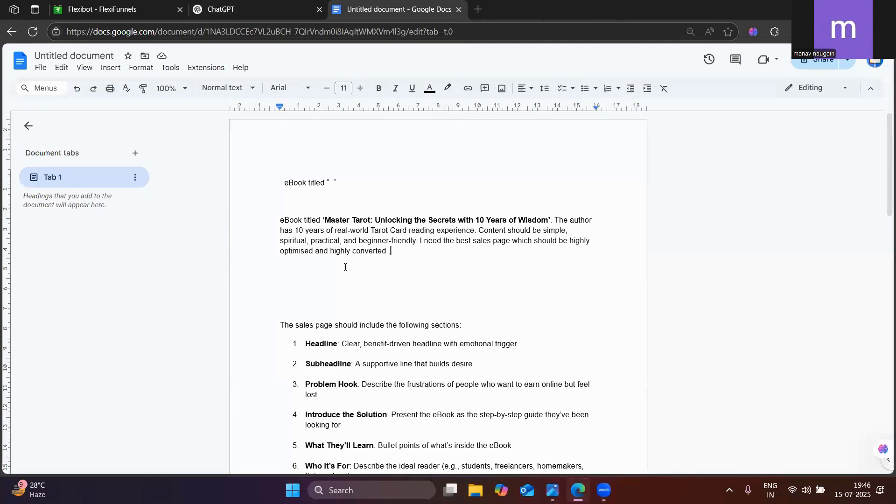
scroll(346, 267, "down", 4)
scroll(356, 299, "up", 4)
scroll(395, 340, "down", 4)
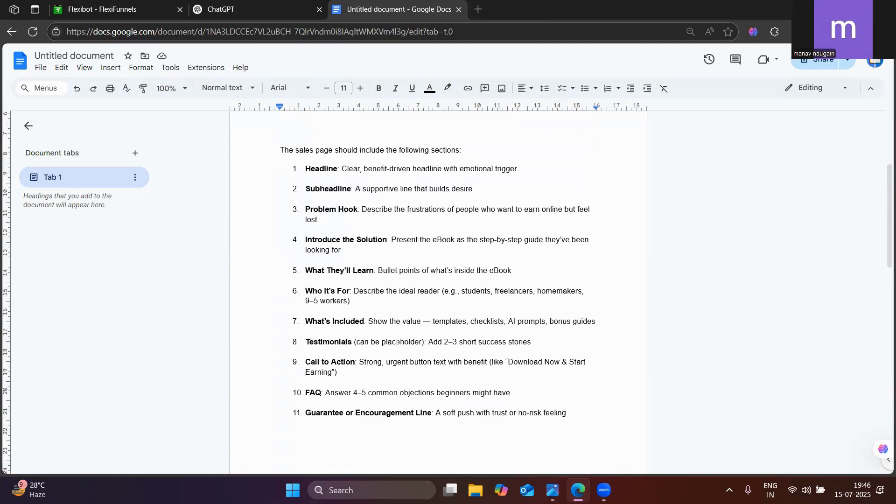
scroll(396, 342, "down", 10)
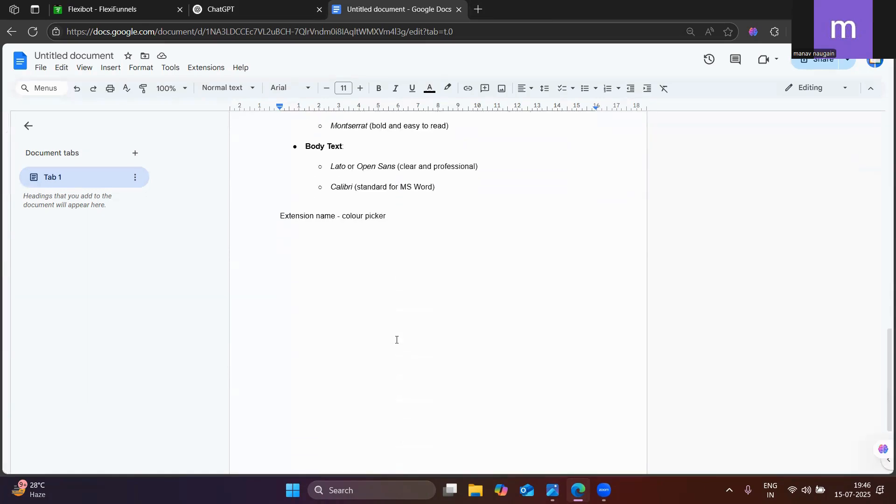
triple_click(336, 194)
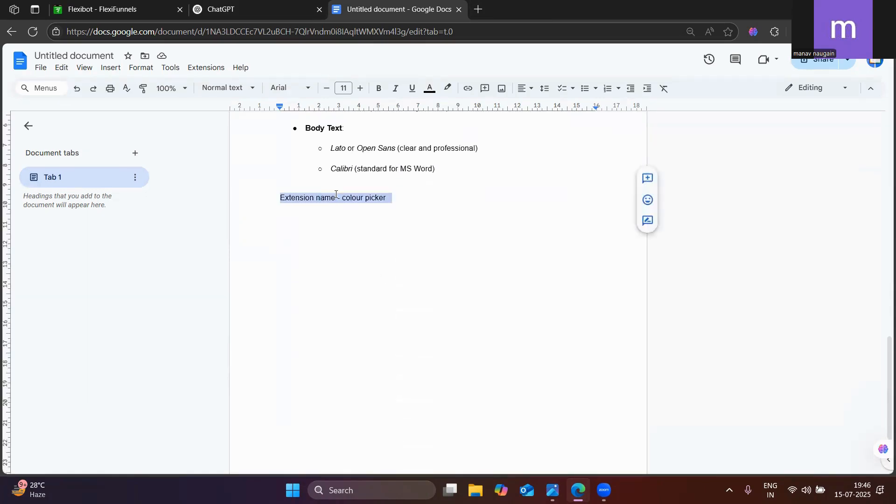
left_click(379, 89)
left_click(360, 89)
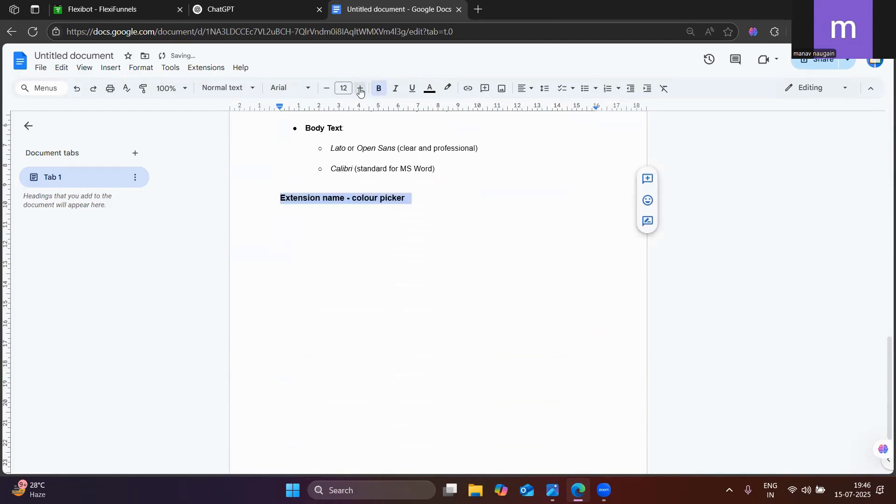
double_click(360, 89)
double_click(360, 89)
double_click(360, 88)
double_click(360, 88)
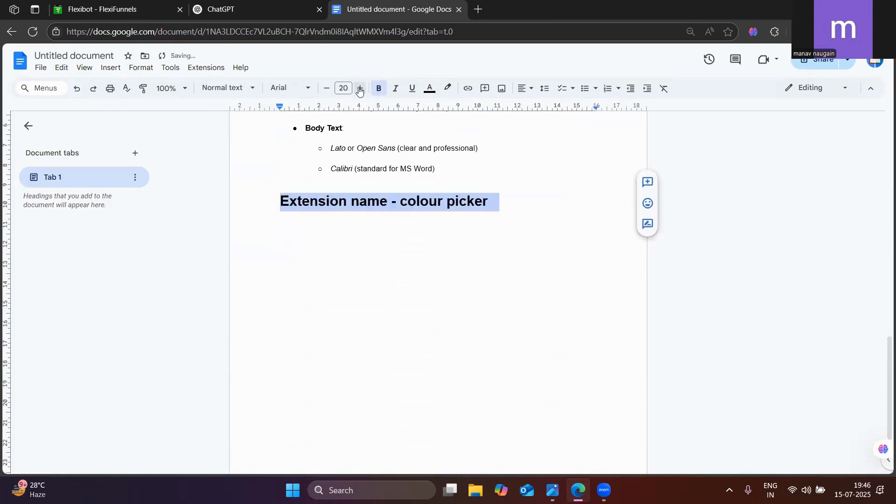
left_click(400, 269)
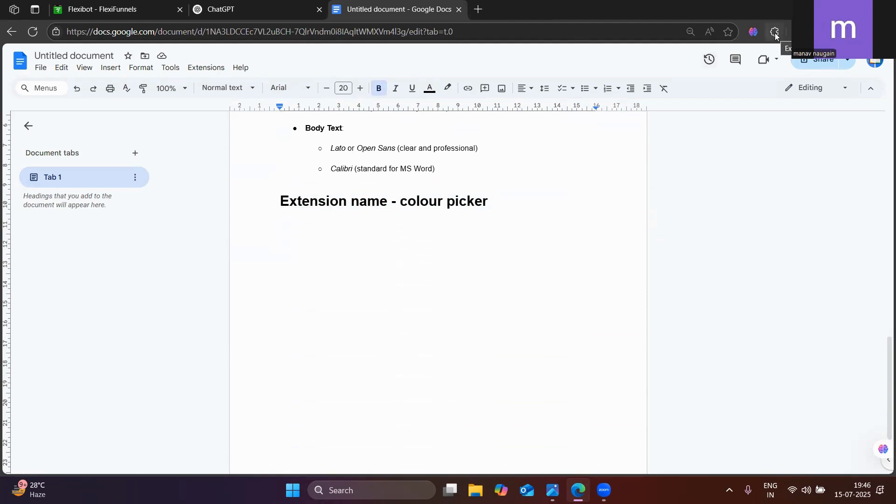
Search the web for "colour picker extension" and open the Color Picker - Eyedropper Tool page on Microsoft Edge Add-ons
left_click(478, 10)
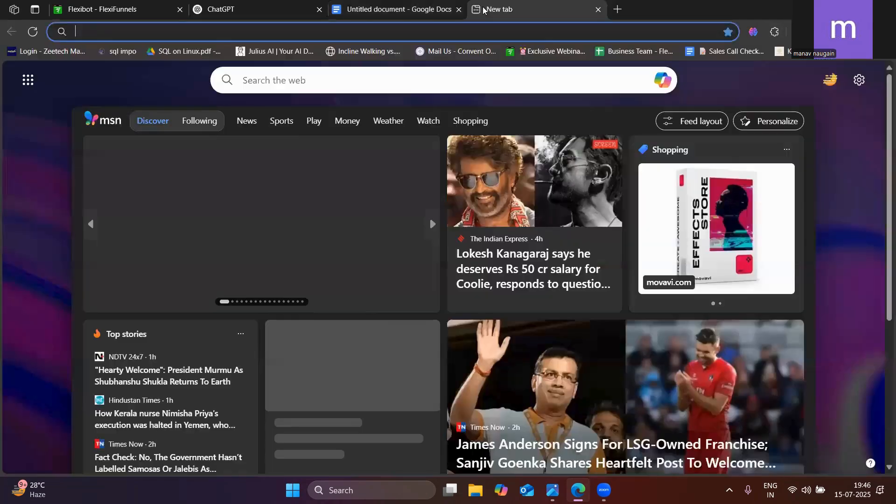
type("COL")
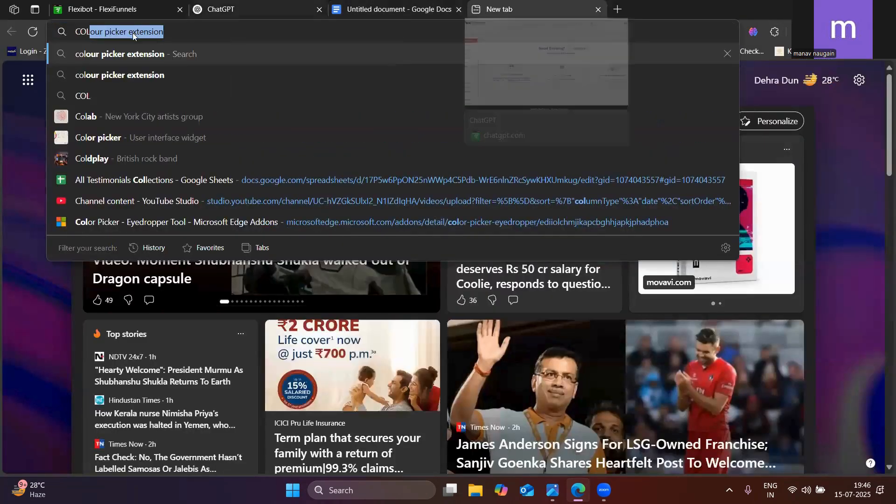
left_click(128, 55)
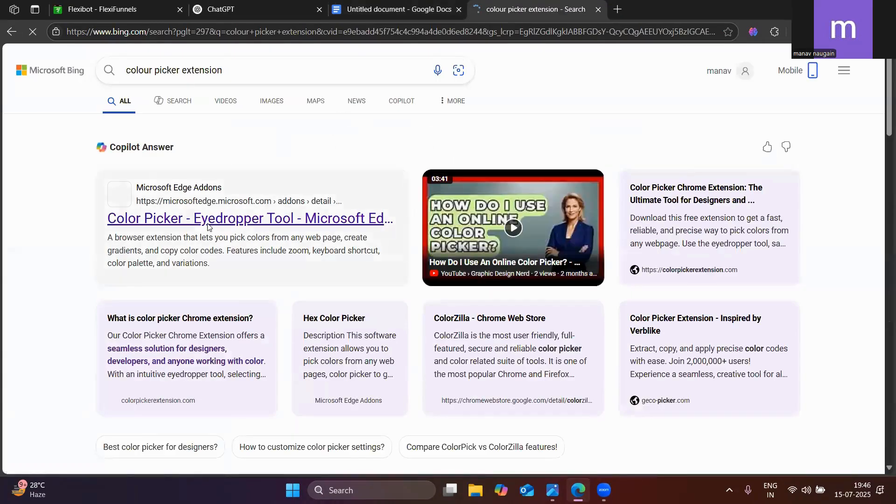
scroll(196, 229, "down", 1)
left_click(190, 163)
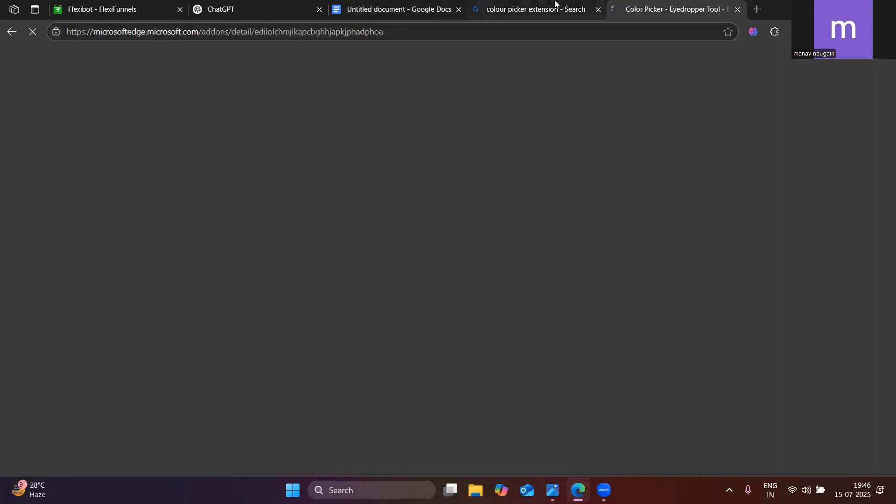
From the Color Picker - Eyedropper Tool page, view the browser's list of installed extensions and close it again
left_click(557, 2)
key("ctrl+Tab")
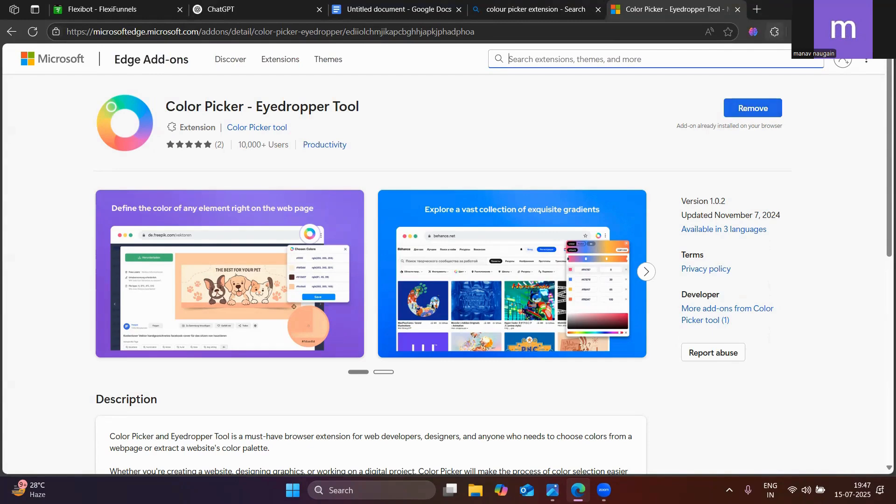
left_click(776, 33)
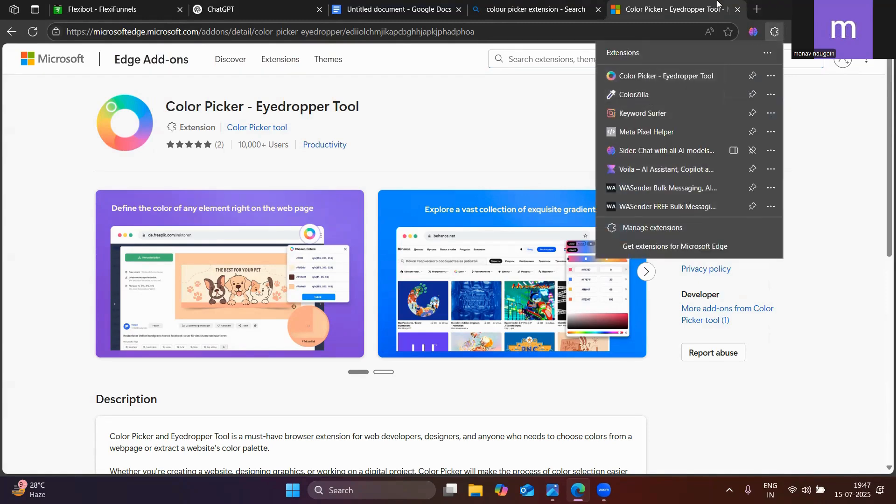
left_click(642, 6)
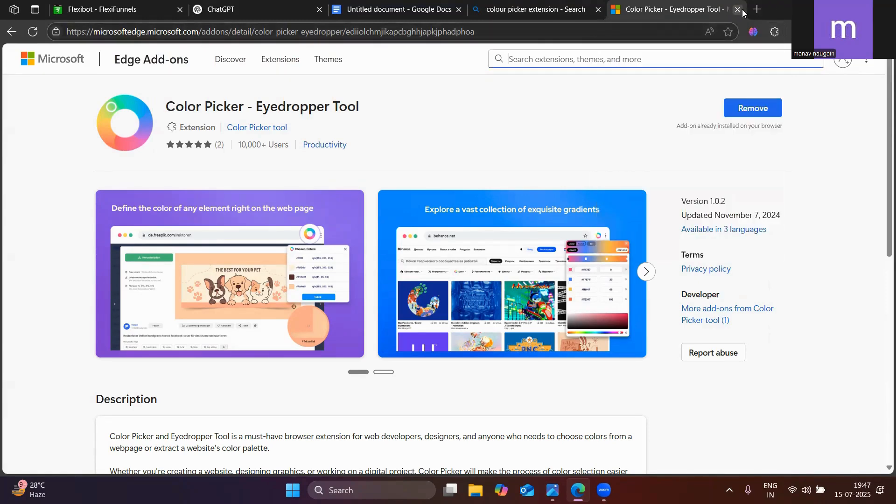
Close the Color Picker add-on page, return to FlexiFunnels, dismiss the subscription banner and open the projects list
key("ctrl+w")
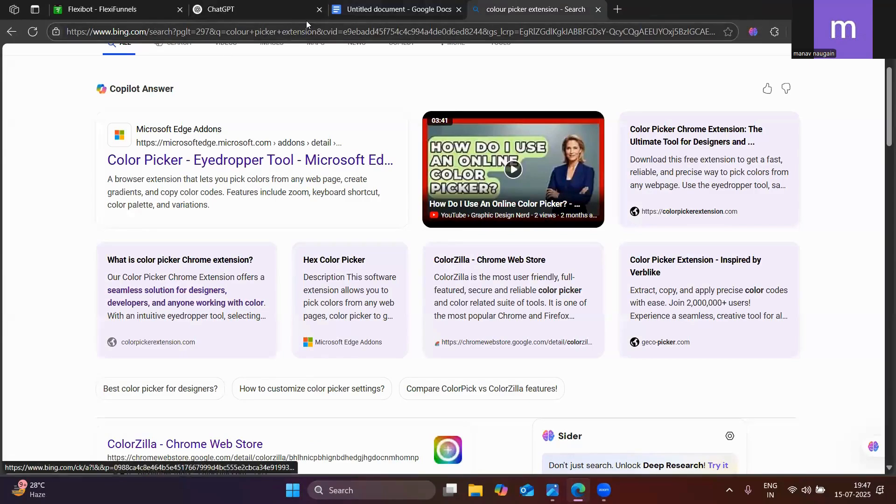
left_click(295, 6)
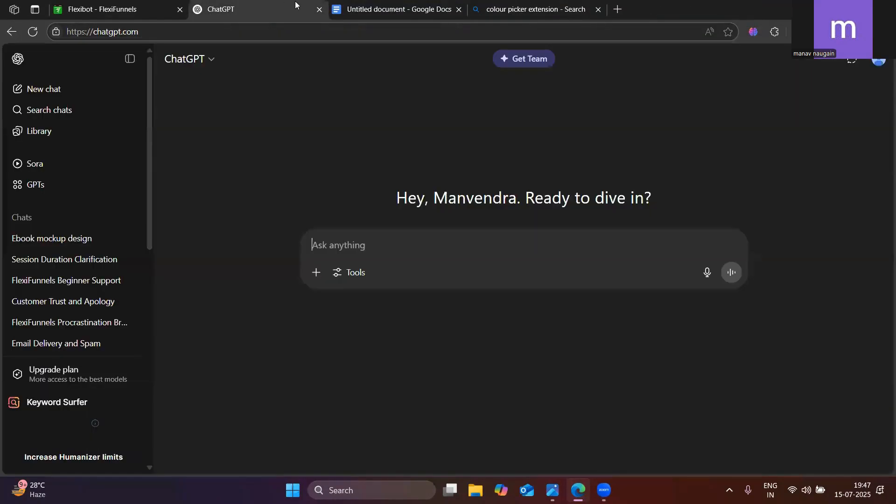
left_click(379, 6)
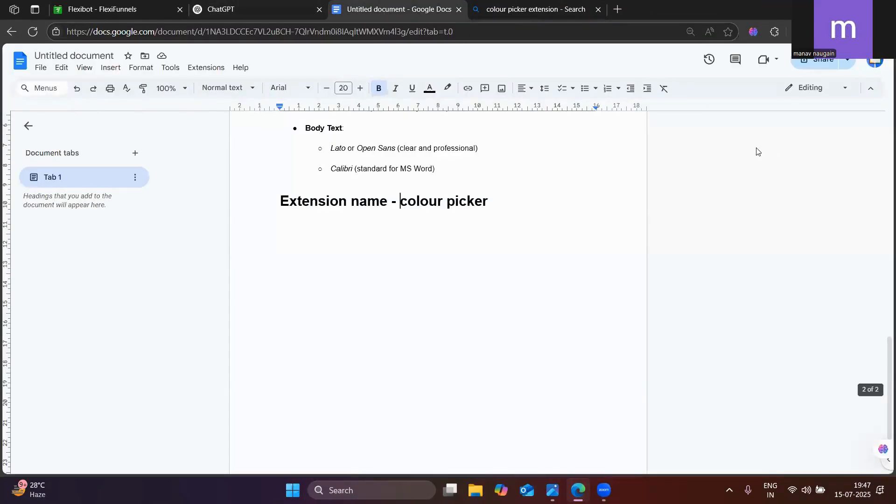
key("ctrl+1")
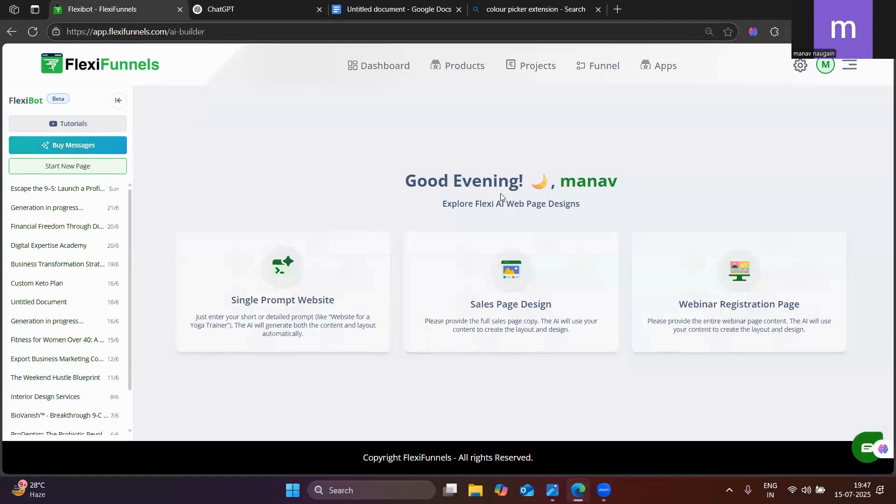
left_click(536, 68)
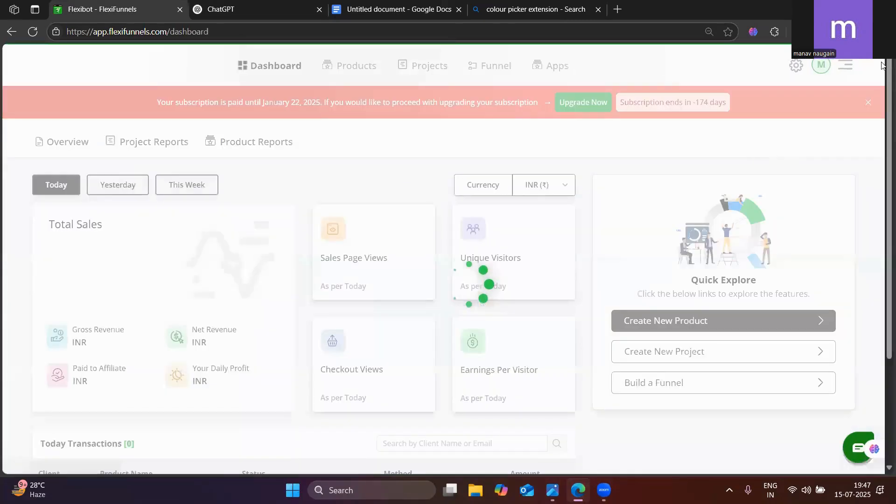
left_click(868, 102)
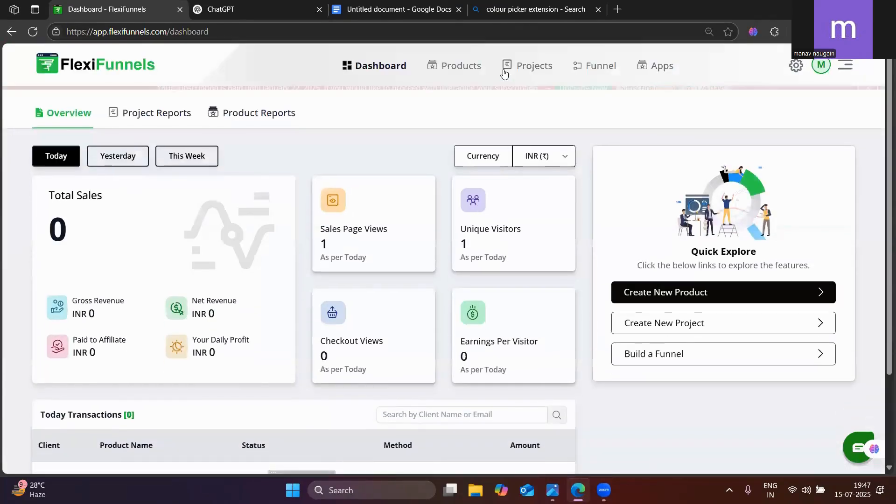
left_click(516, 70)
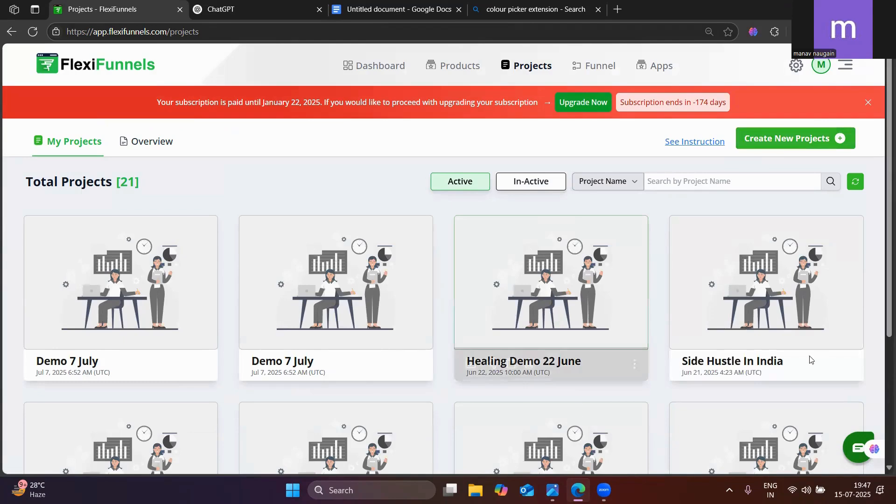
Create a new Custom Funnel project named "15 JULY SALES PAGE"
left_click(794, 138)
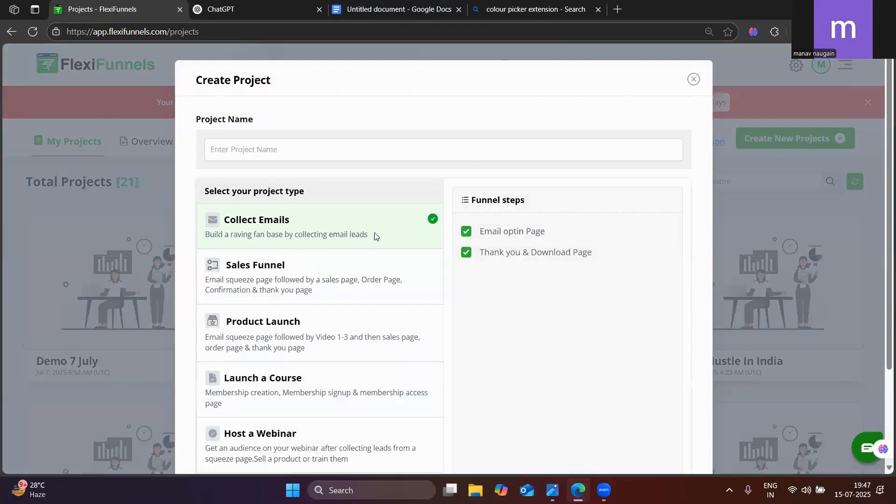
scroll(393, 277, "down", 1)
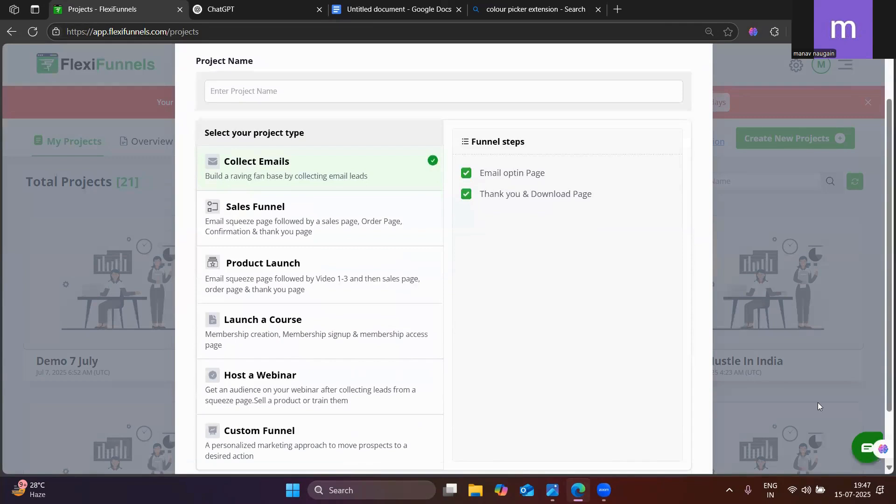
left_click(333, 95)
type("15 JUL")
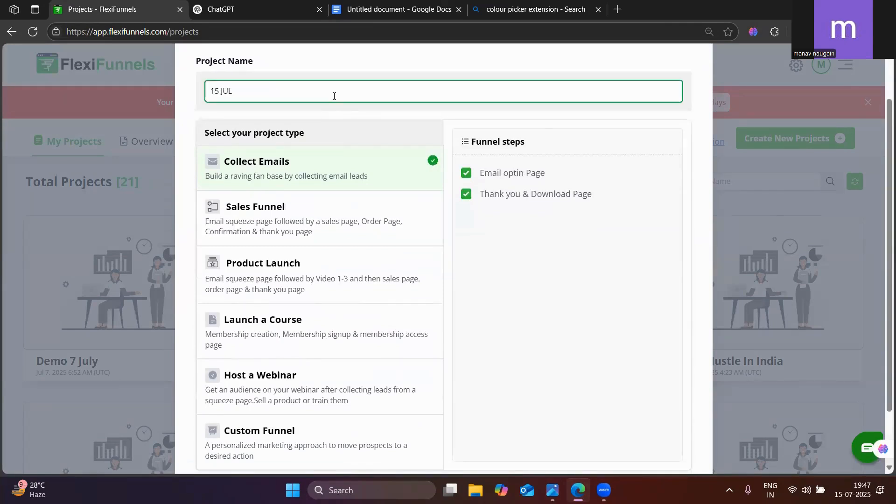
type("Y DE")
key("BackSpace")
key("BackSpace")
key("BackSpace")
key("BackSpace")
type("SA")
scroll(284, 392, "down", 2)
left_click(263, 368)
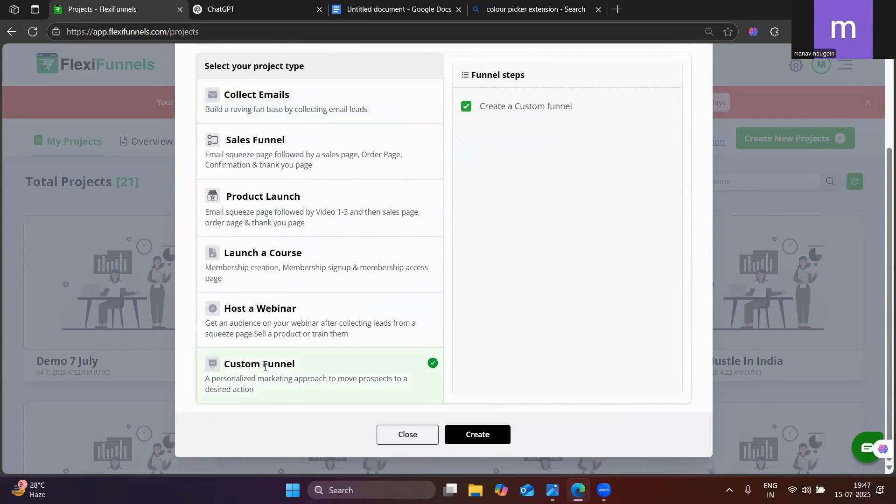
scroll(424, 408, "down", 2)
left_click(465, 436)
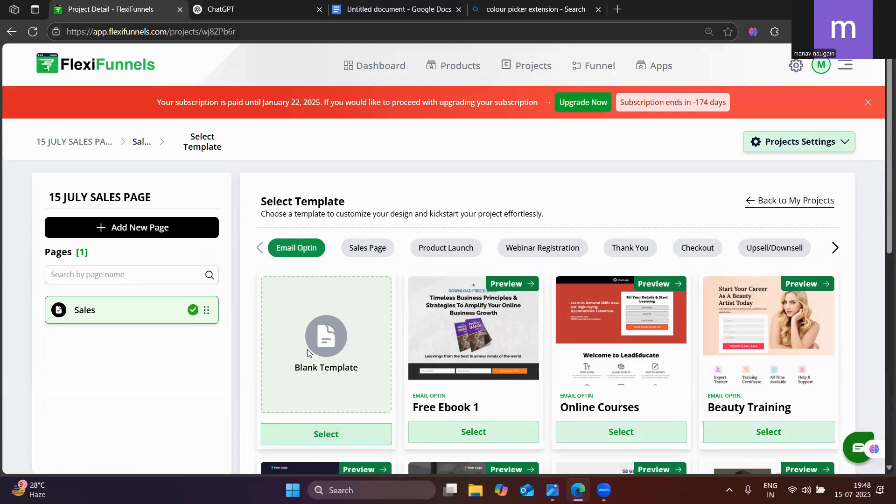
Apply the Blank Template to the project's Sales page and open that page in the editor
left_click(322, 437)
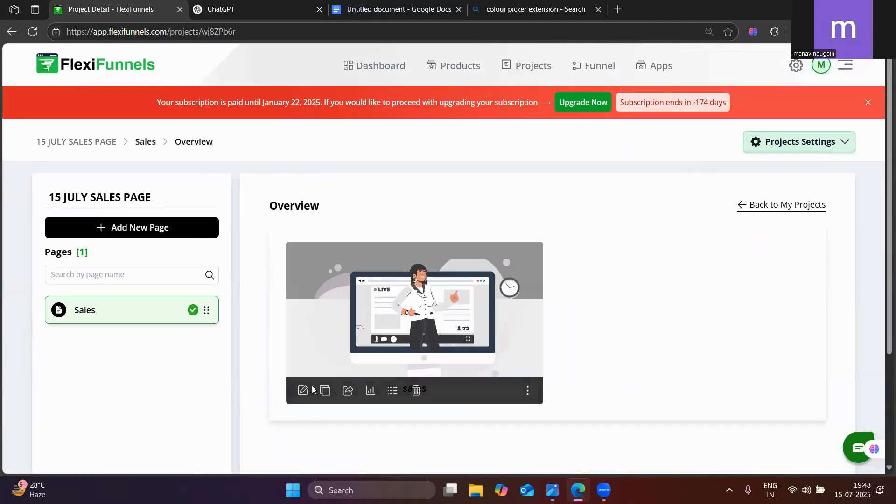
left_click(303, 391)
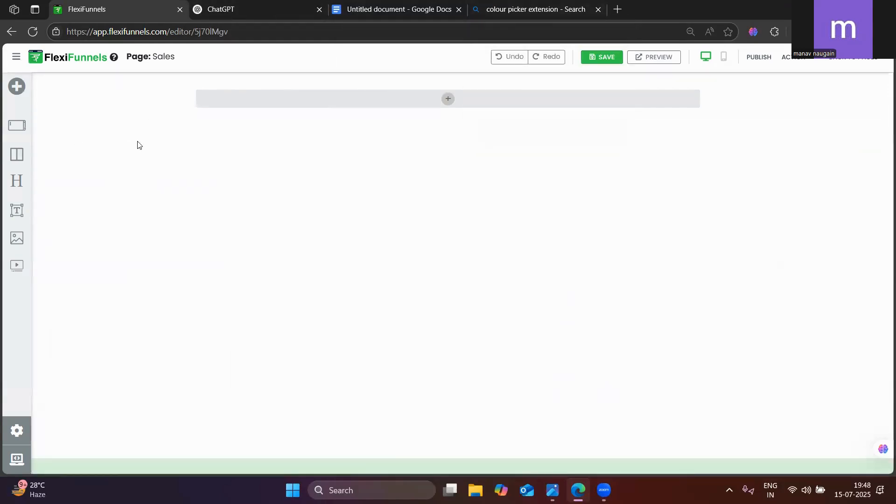
Open lovable.dev in a new browser tab and paste its address below the colour picker line in the Google Docs document
left_click(618, 9)
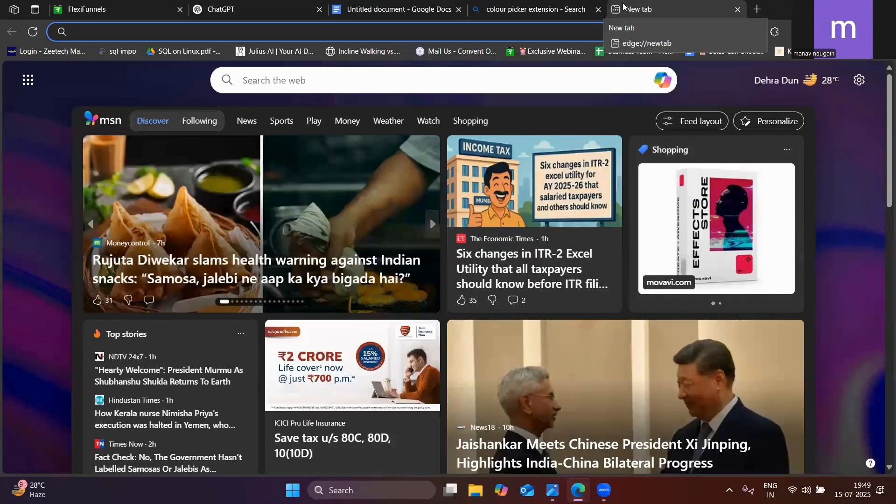
type("Lov")
key("Return")
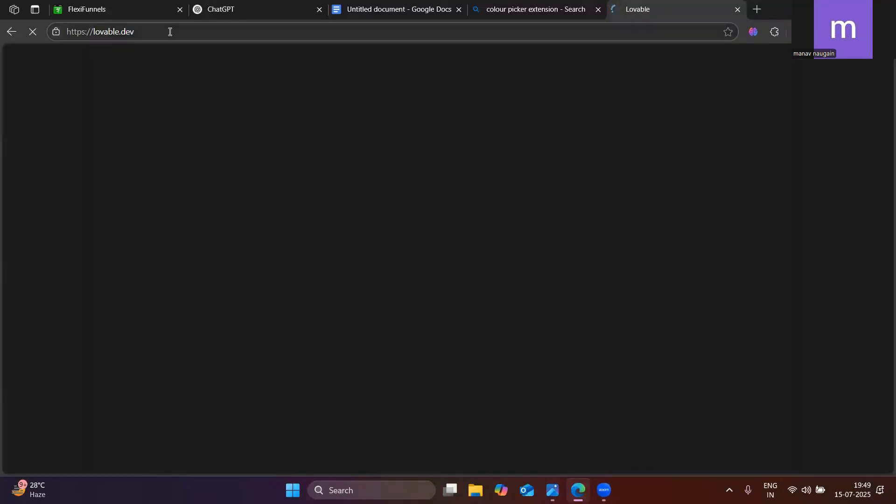
left_click(169, 31)
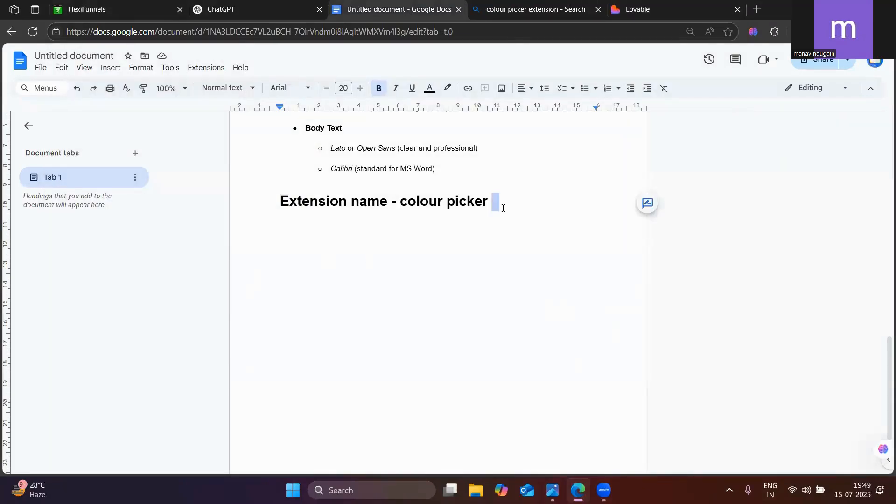
key("Return")
type("Lovable")
left_click(673, 4)
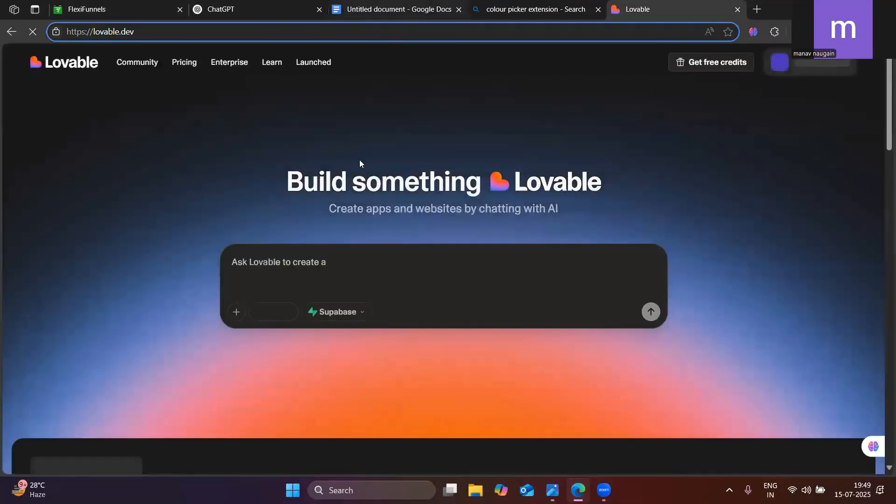
Copy the Master Tarot eBook sales page prompt, including its 11 sections, from Google Docs and submit it to Lovable
left_click(392, 9)
scroll(342, 254, "up", 13)
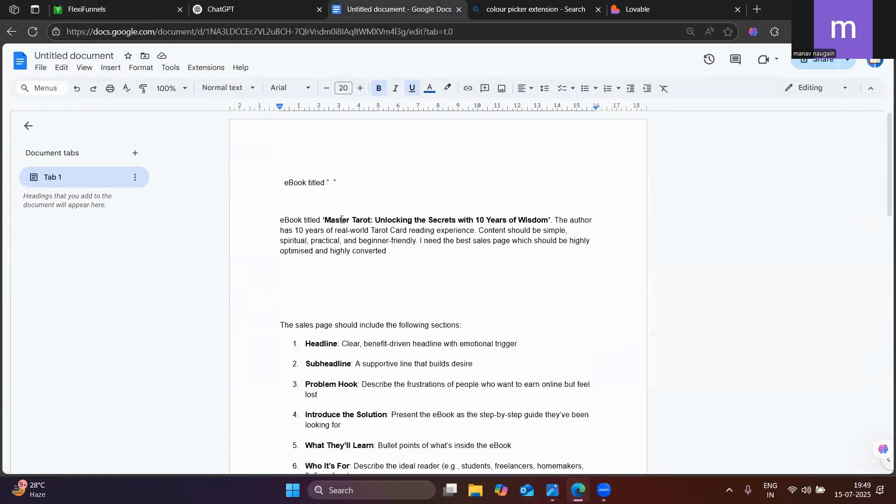
scroll(306, 176, "down", 1)
left_click_drag(279, 162, 586, 168)
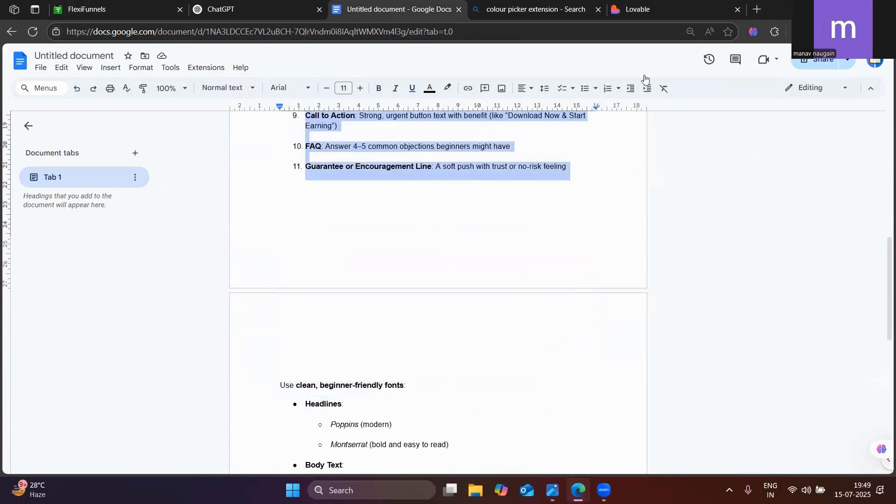
left_click(652, 6)
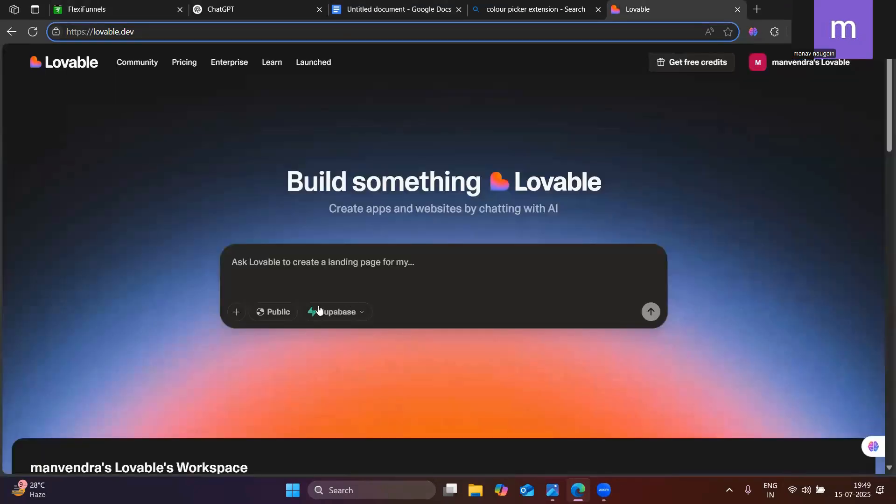
key("ctrl+v")
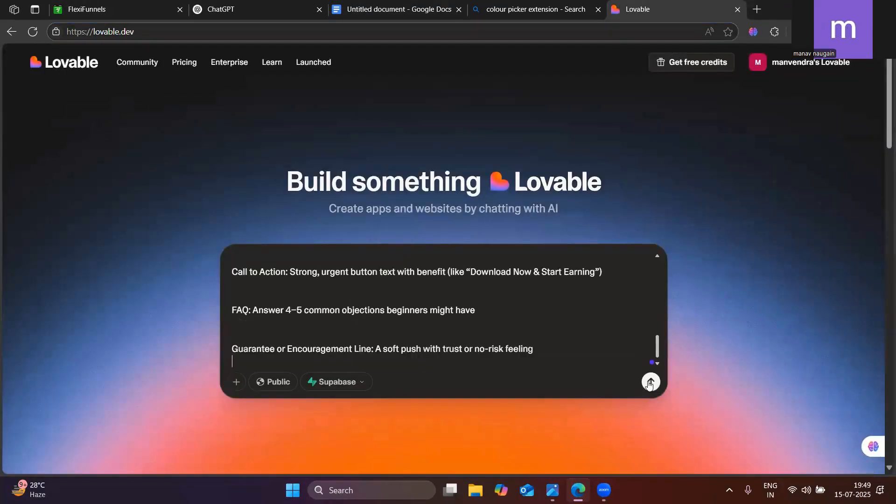
key("Return")
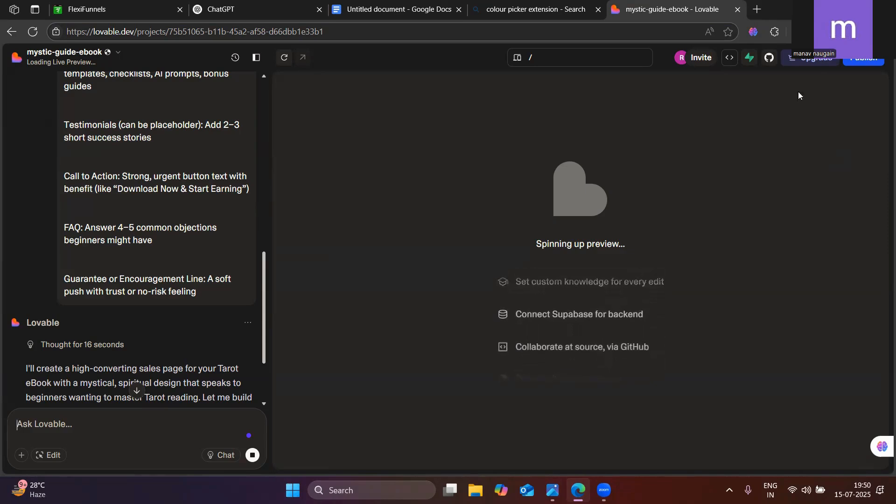
left_click(392, 10)
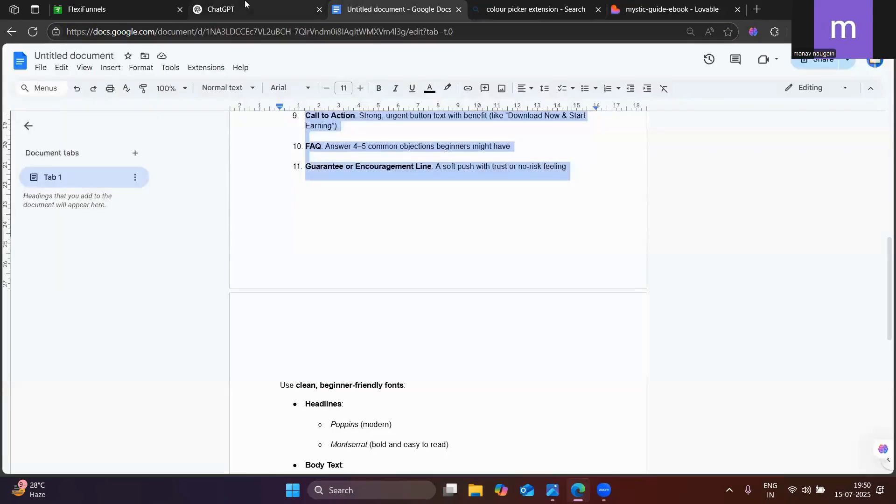
left_click(224, 9)
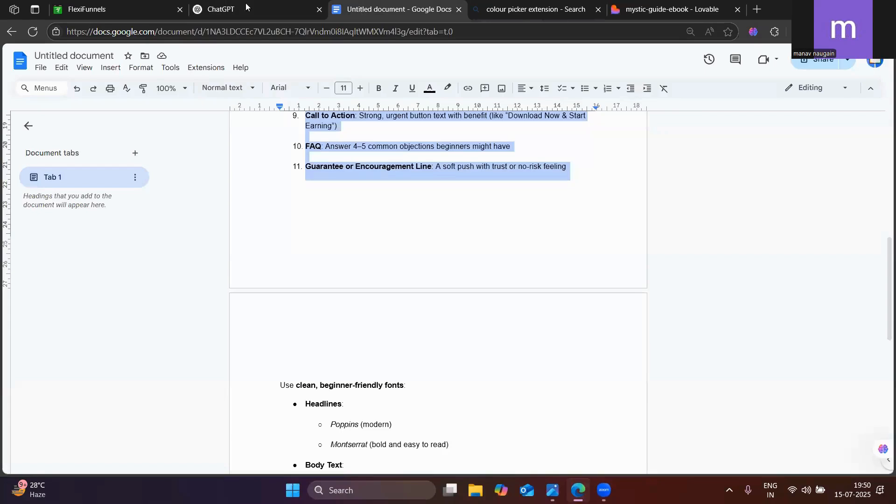
left_click(381, 7)
left_click(136, 5)
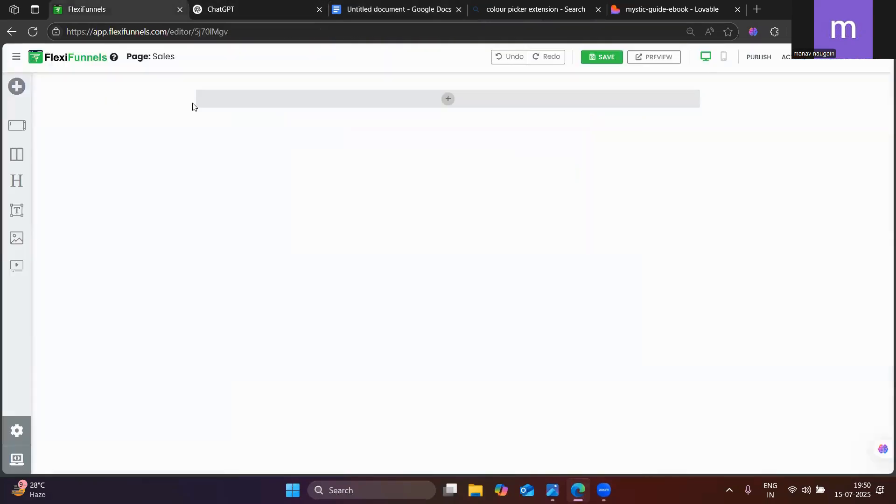
left_click(668, 5)
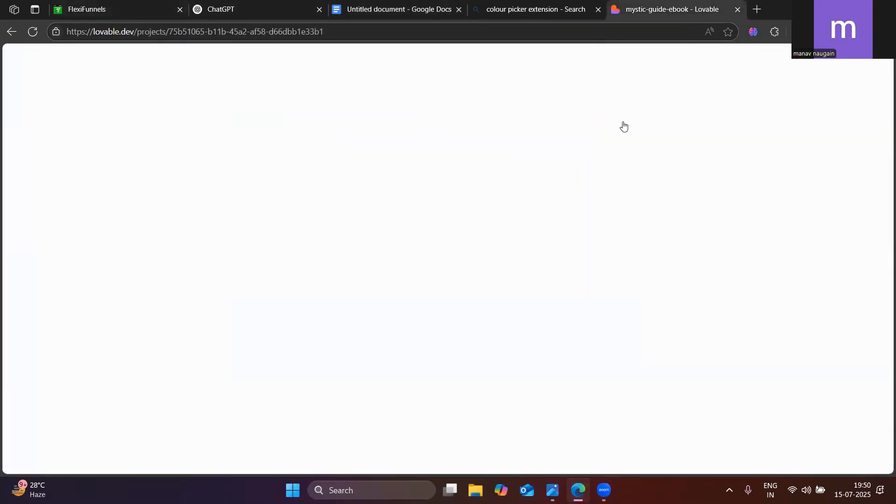
Switch to the FlexiFunnels editor and add a Section to the blank Sales page
left_click(111, 4)
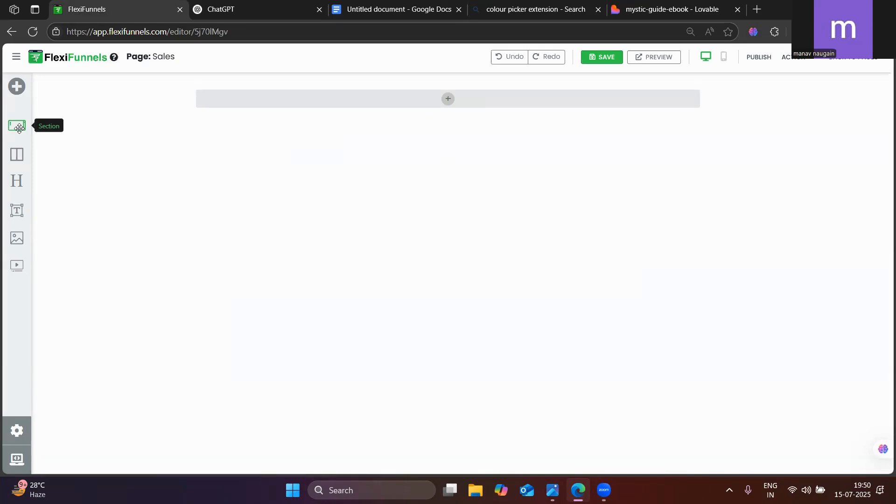
left_click_drag(19, 128, 457, 104)
mouse_move(447, 99)
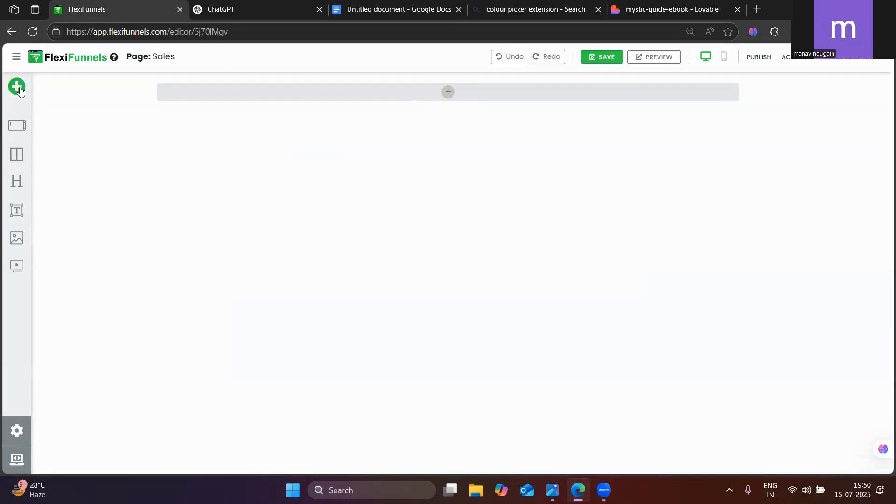
Add a 1 Column row inside the new section of the Sales page
left_click(18, 87)
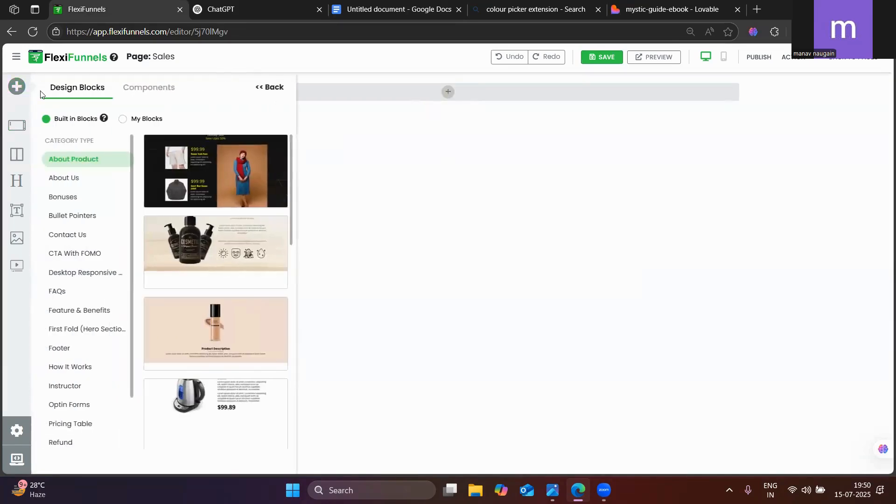
left_click(135, 95)
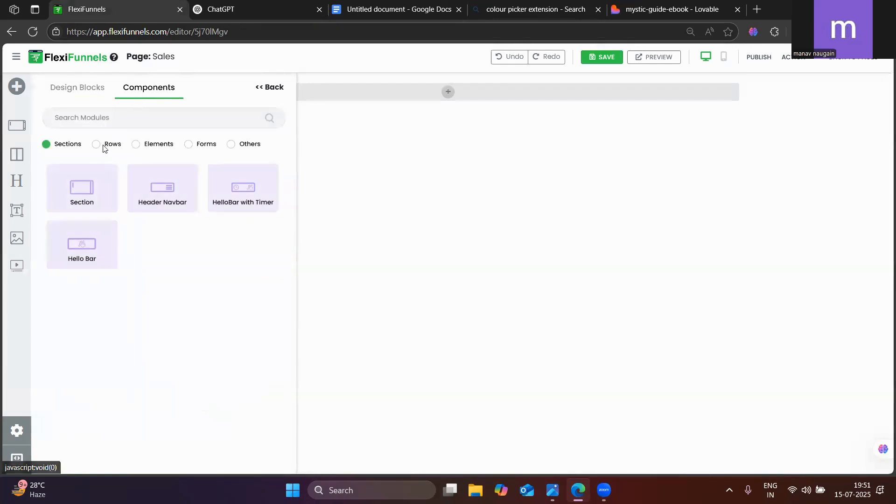
left_click(96, 146)
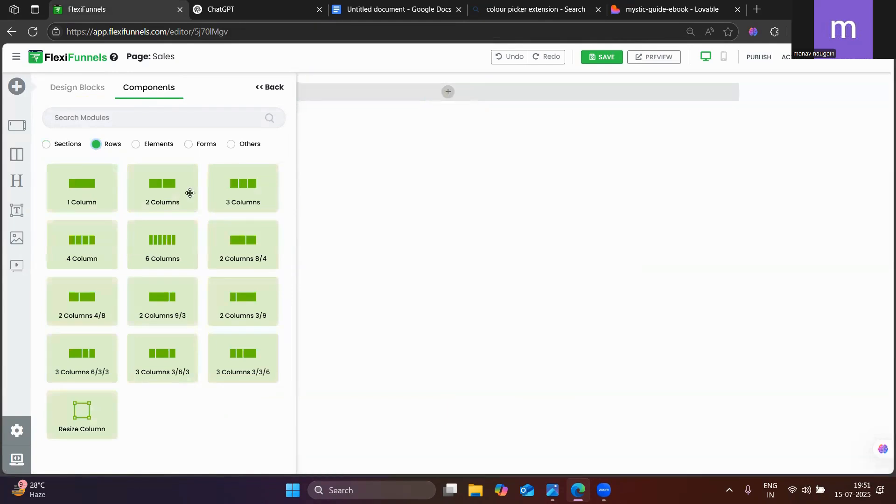
left_click_drag(80, 194, 447, 99)
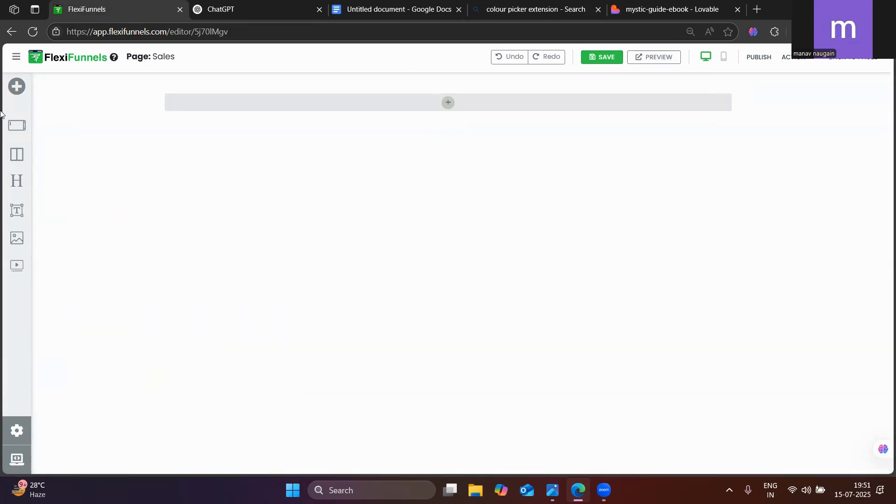
Add a Headline element to the empty 1 Column row on the Sales page
left_click(15, 93)
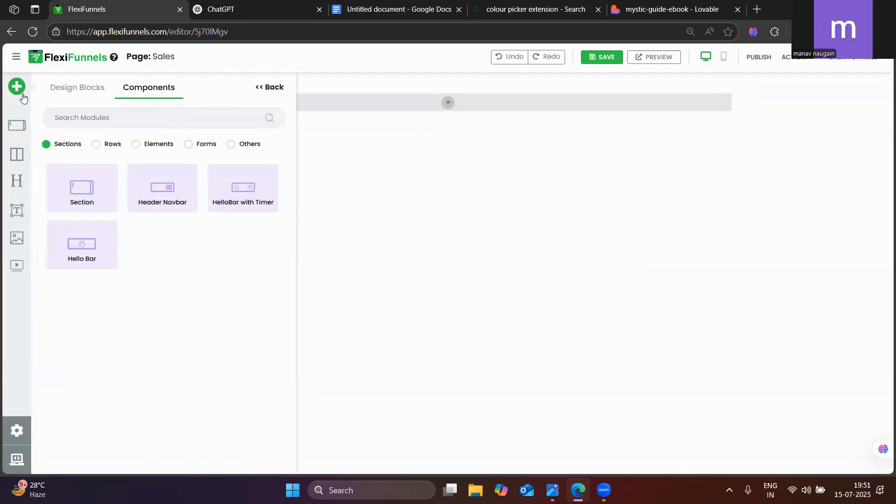
left_click(137, 144)
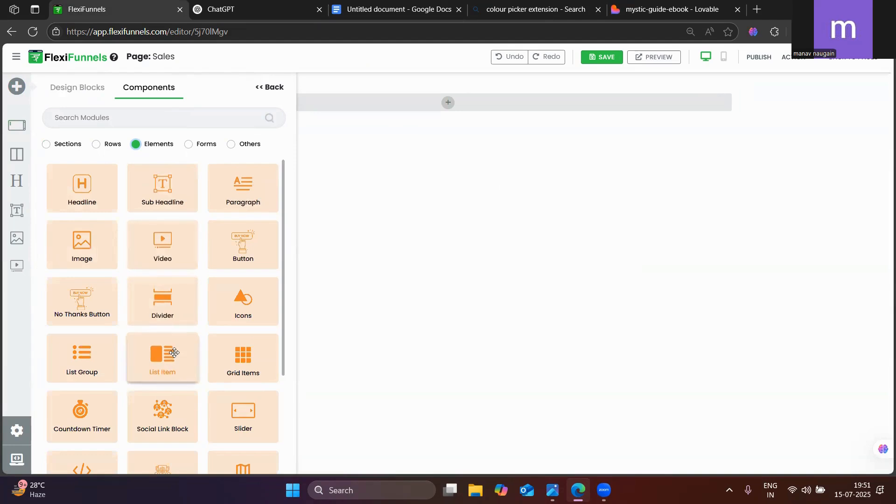
scroll(164, 355, "down", 2)
scroll(173, 353, "up", 2)
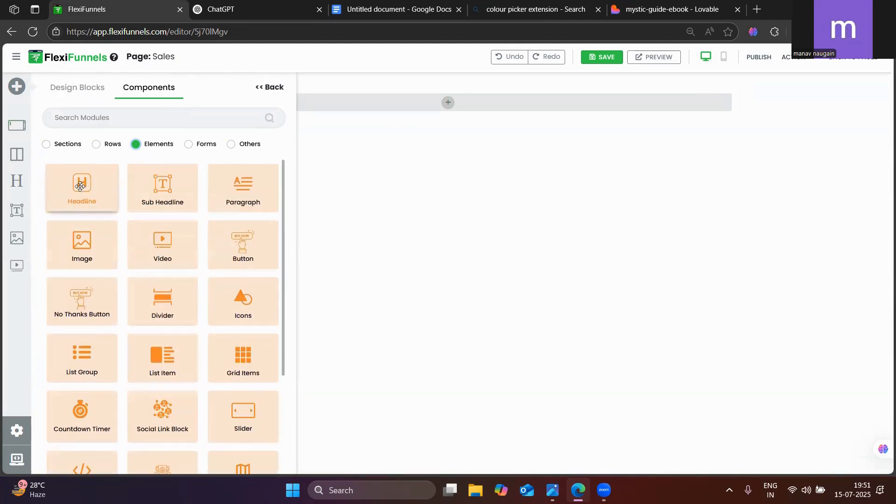
left_click_drag(88, 185, 448, 101)
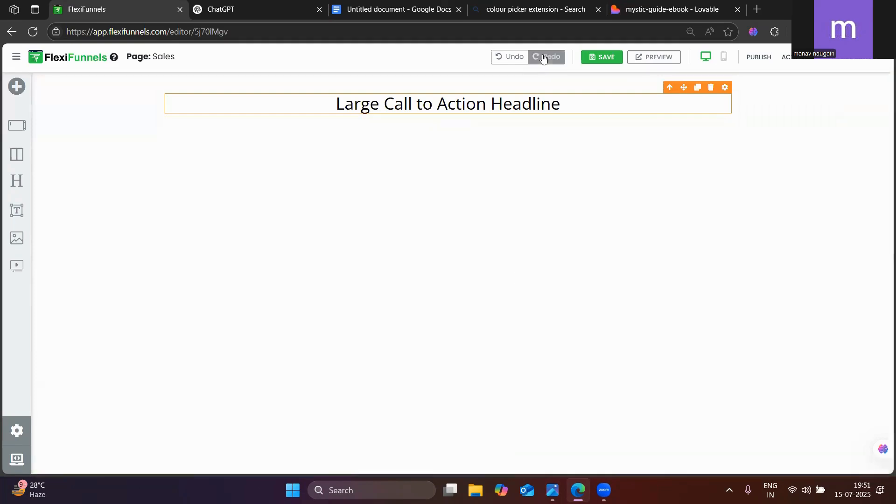
Check Lovable's generation progress and review the recommended headline and body fonts in the Google Docs document
left_click(672, 9)
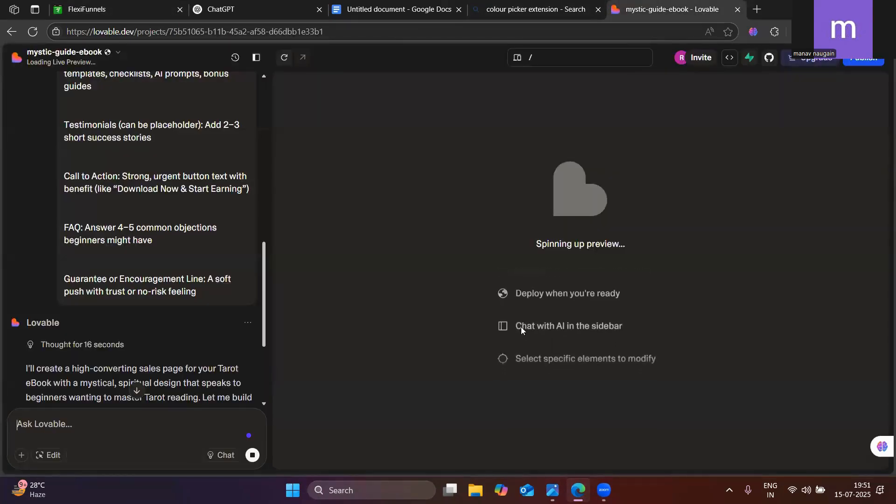
left_click(229, 9)
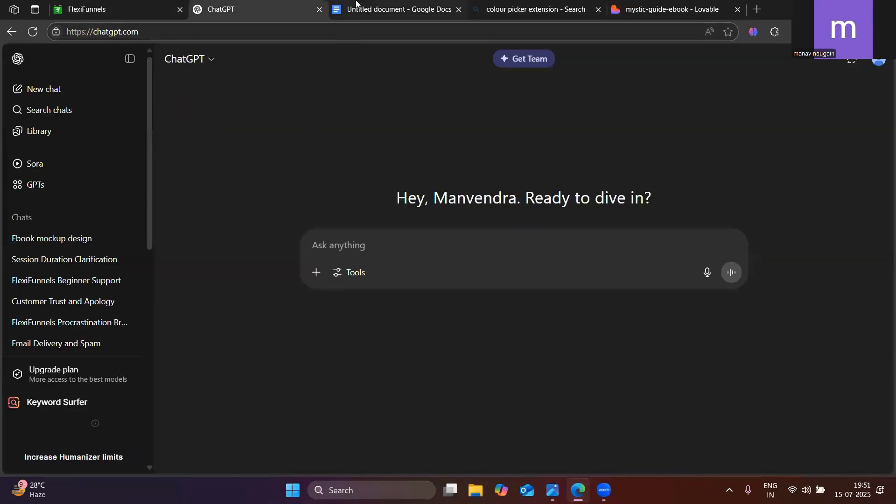
left_click(367, 11)
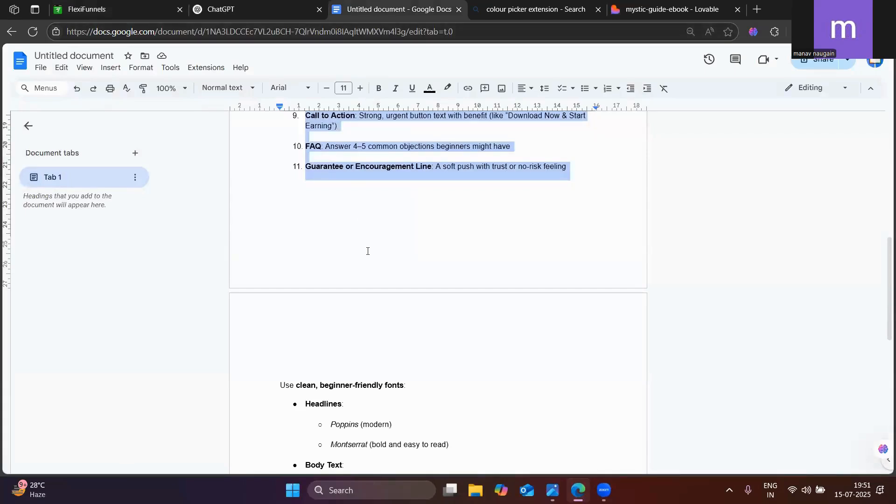
scroll(360, 320, "down", 3)
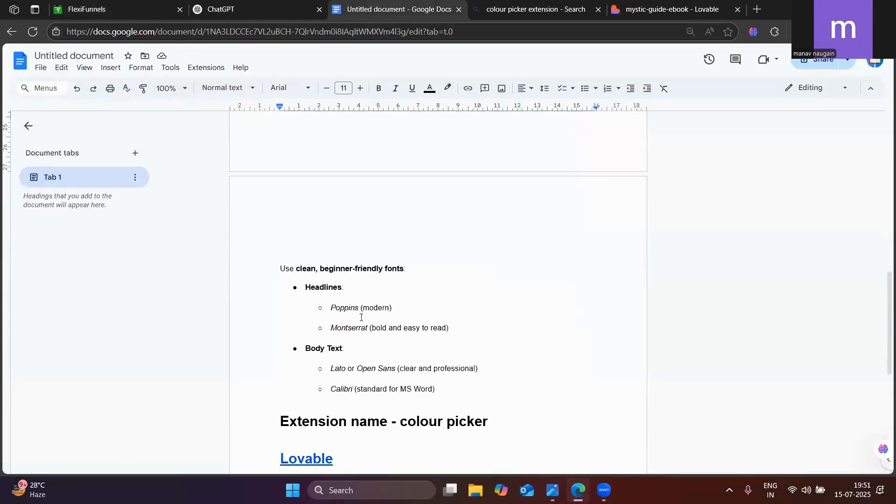
scroll(361, 318, "up", 3)
scroll(360, 316, "down", 4)
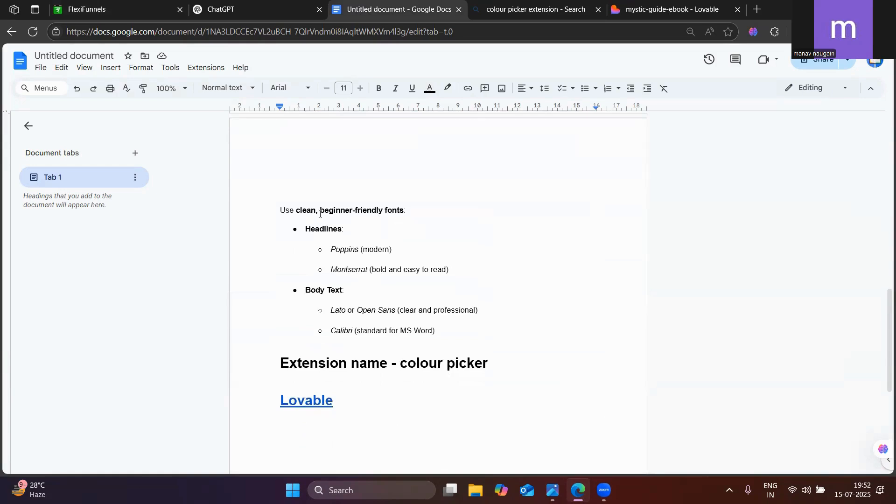
double_click(344, 249)
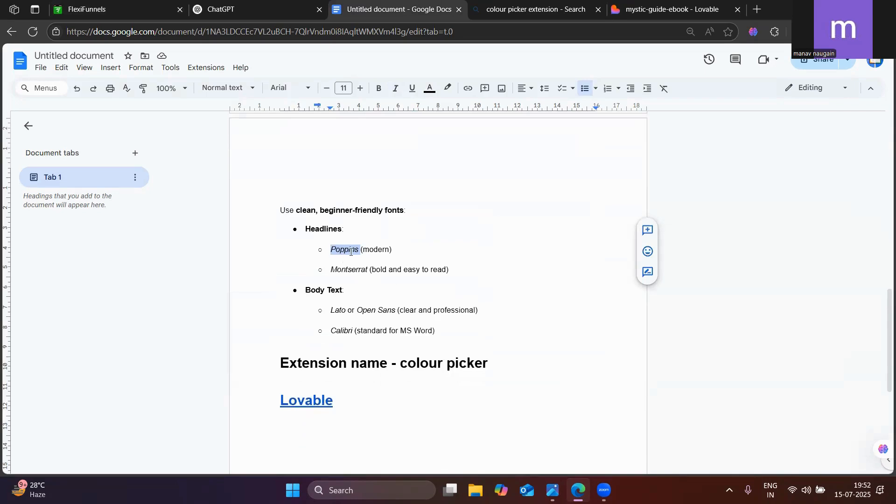
double_click(341, 271)
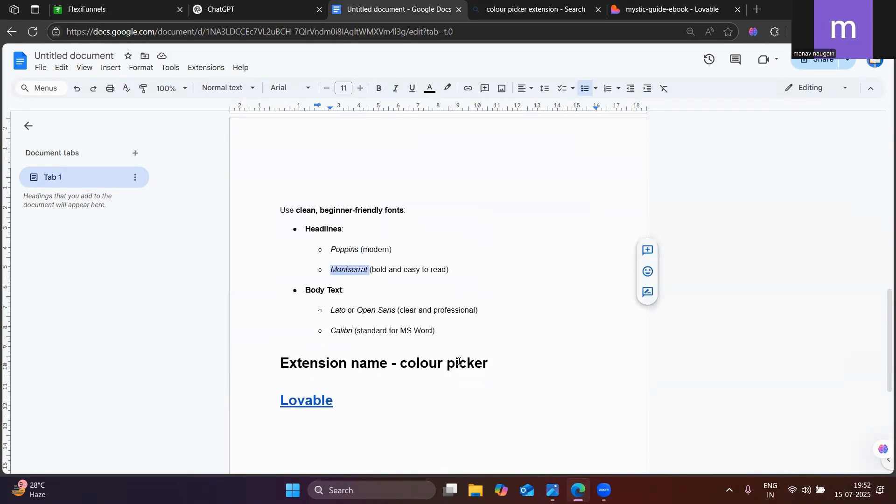
scroll(459, 362, "up", 15)
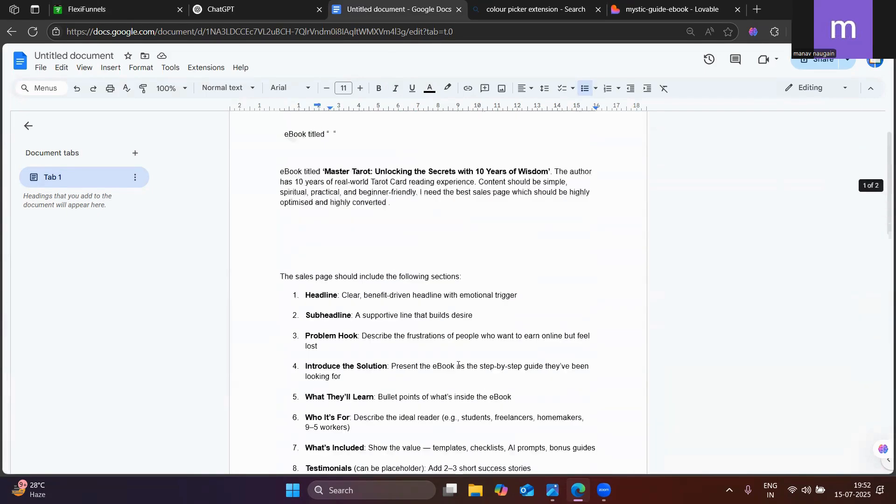
scroll(459, 366, "down", 15)
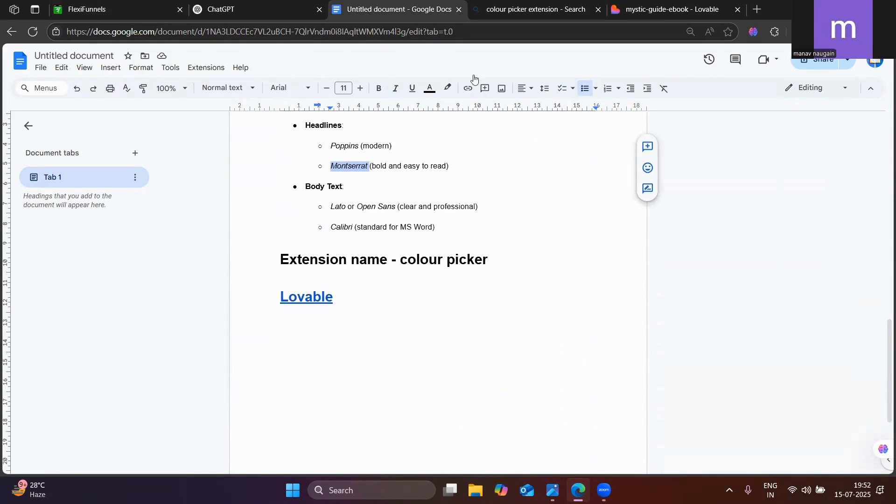
Switch to the mystic-guide-ebook project in Lovable, reload it, and keep waiting for the page to respond
left_click(310, 5)
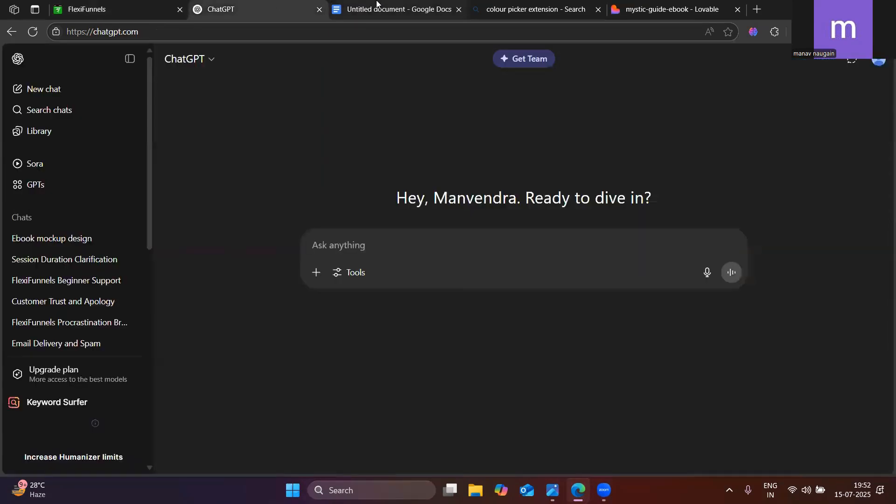
left_click(530, 9)
left_click(638, 10)
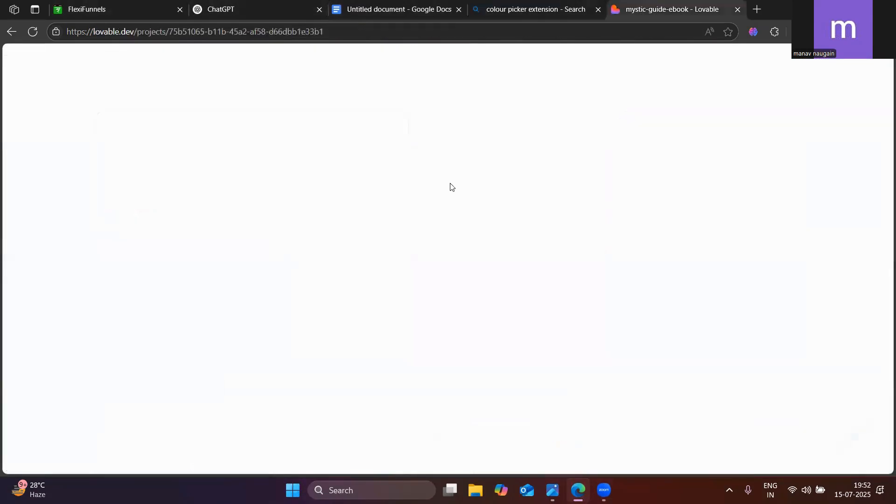
left_click(580, 3)
left_click(680, 4)
left_click(33, 32)
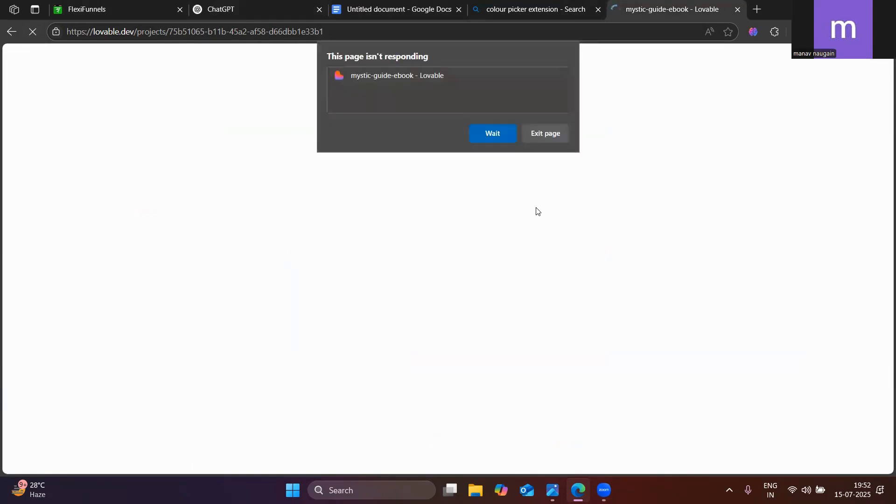
left_click(495, 134)
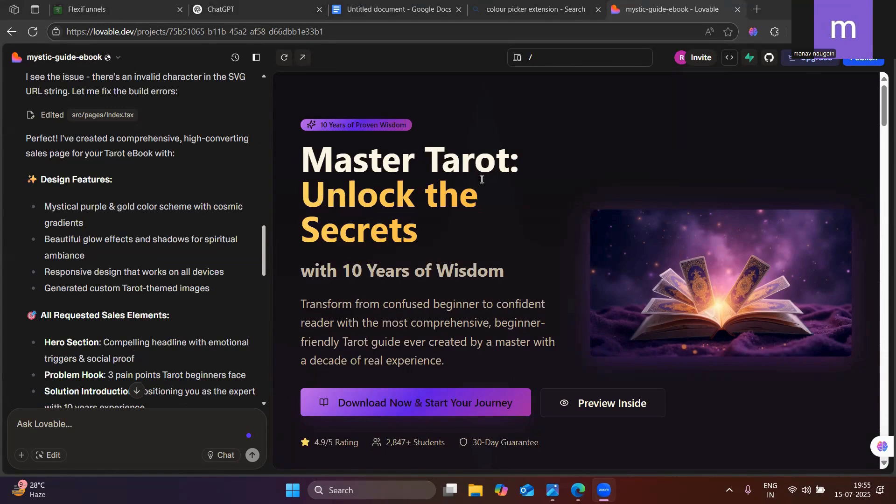
Examine the generated Master Tarot sales page preview from the hero section through the offer, testimonials and FAQ to the footer
scroll(480, 207, "down", 3)
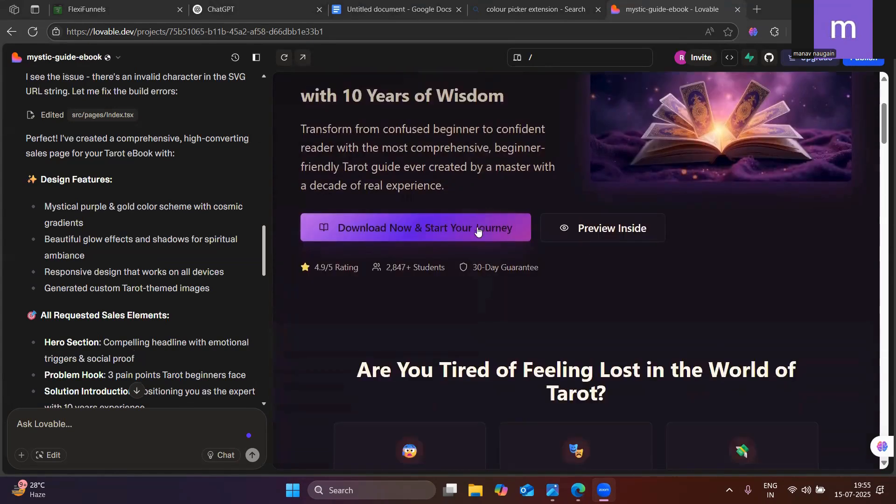
scroll(477, 229, "down", 15)
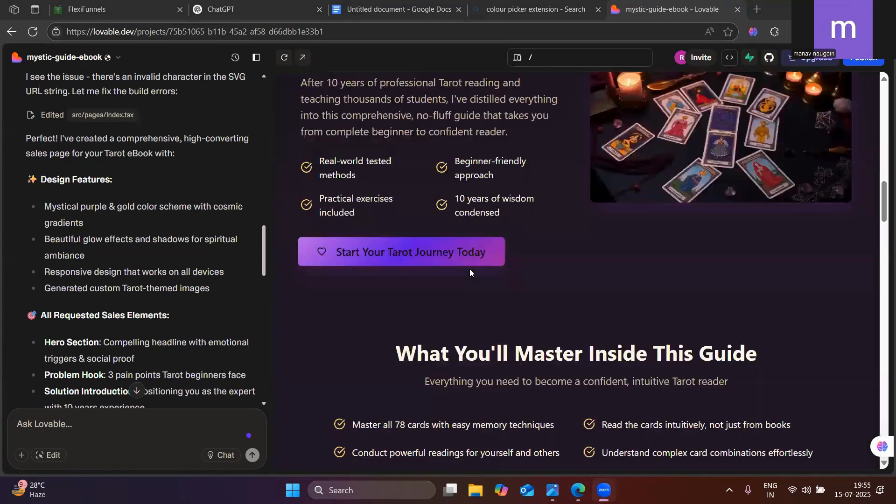
scroll(470, 269, "down", 10)
scroll(470, 269, "up", 5)
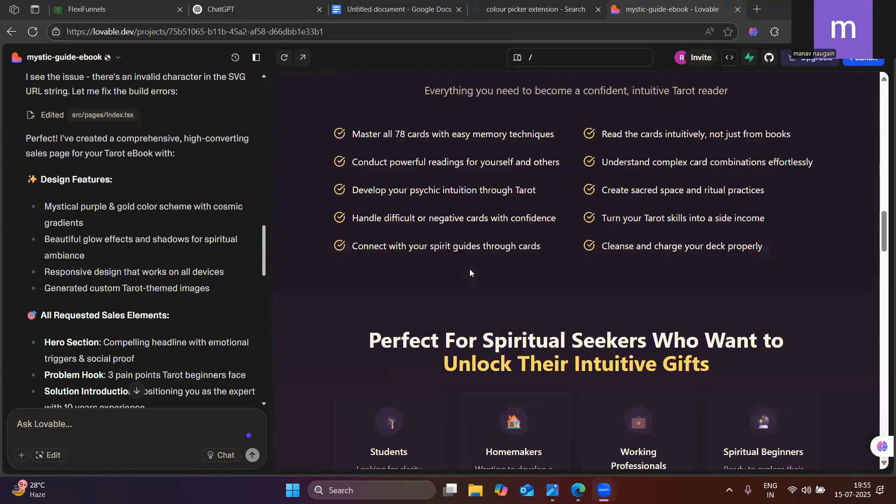
scroll(470, 268, "up", 12)
scroll(469, 269, "up", 6)
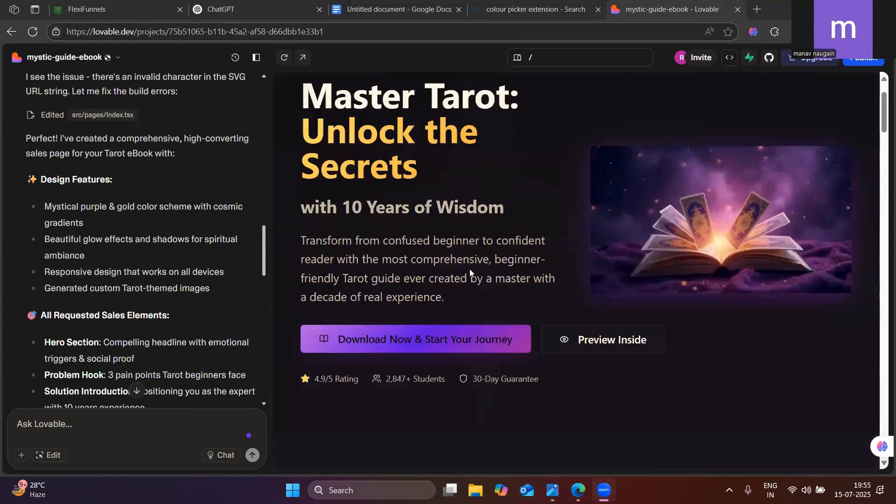
scroll(470, 269, "down", 10)
scroll(471, 272, "down", 15)
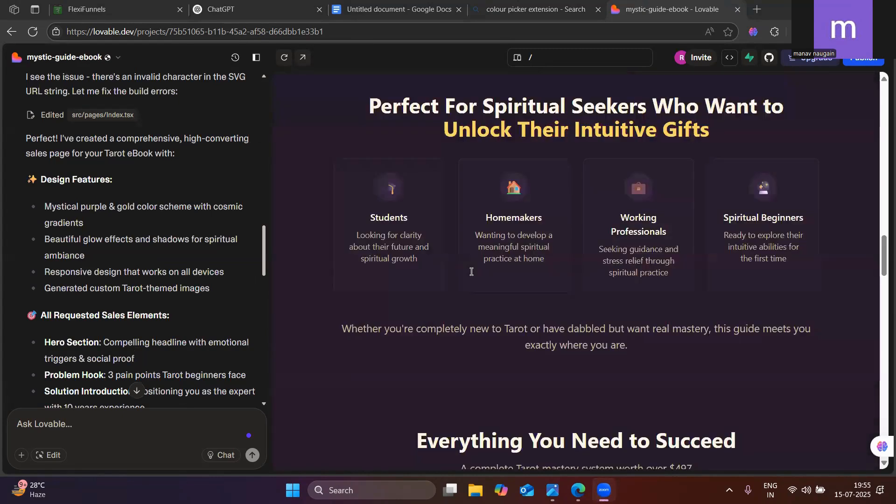
scroll(472, 272, "up", 3)
scroll(472, 271, "down", 1)
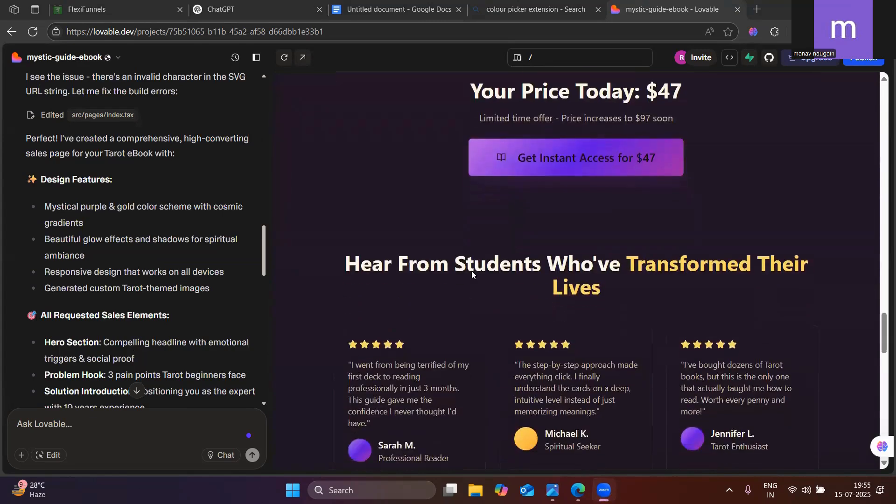
scroll(471, 272, "up", 15)
scroll(471, 271, "down", 10)
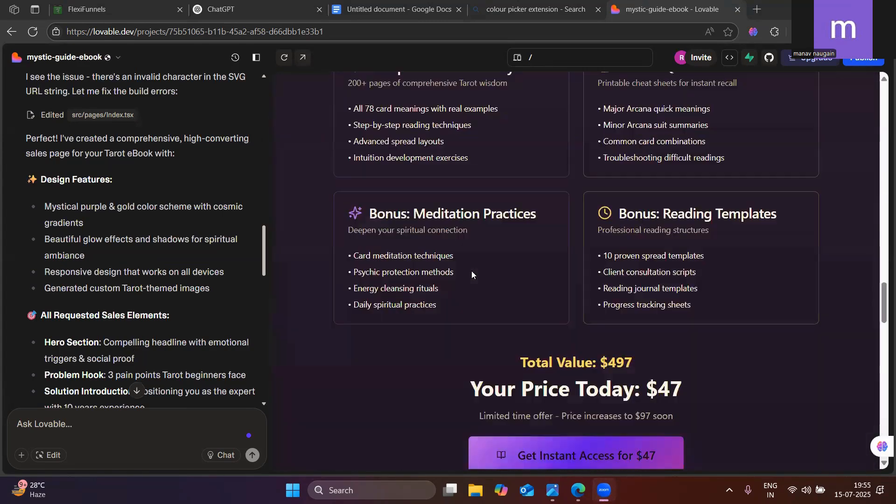
scroll(473, 272, "down", 20)
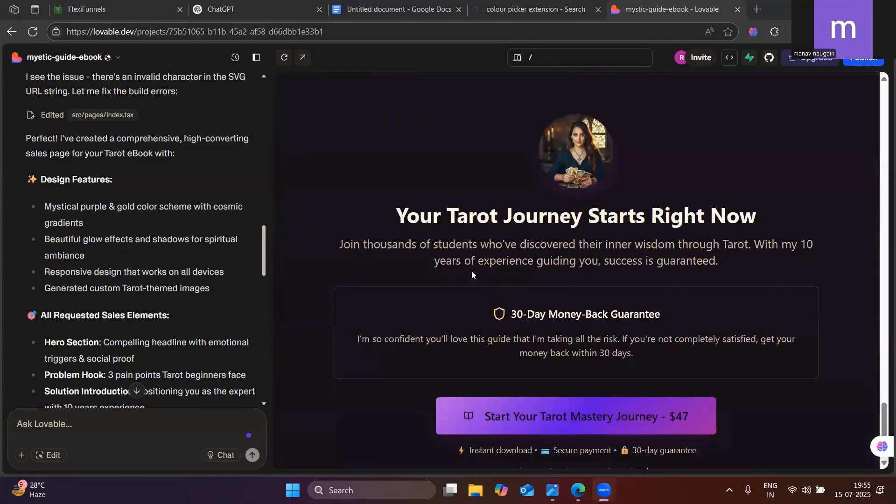
scroll(472, 271, "up", 4)
scroll(472, 271, "down", 5)
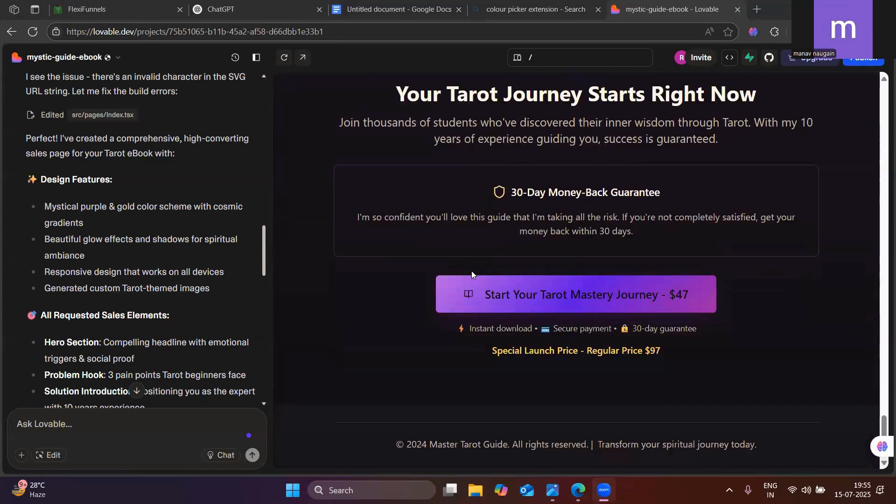
scroll(472, 271, "up", 15)
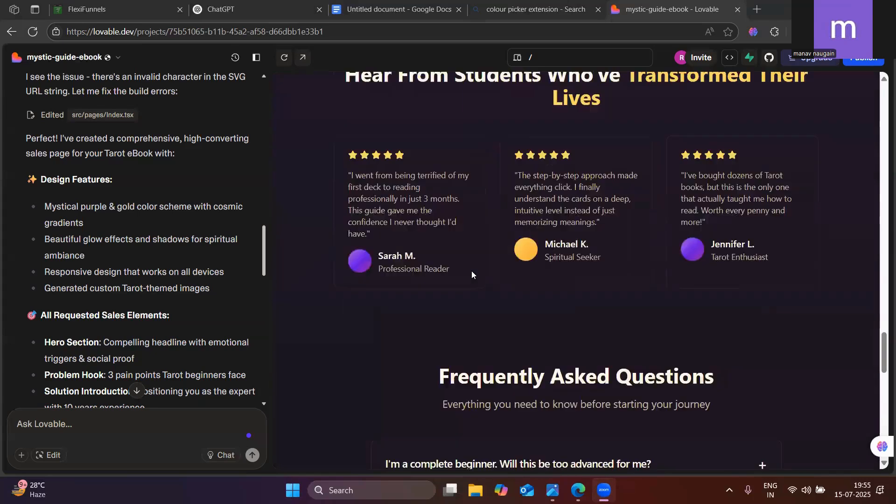
scroll(472, 271, "down", 5)
scroll(494, 256, "down", 1)
scroll(534, 152, "up", 15)
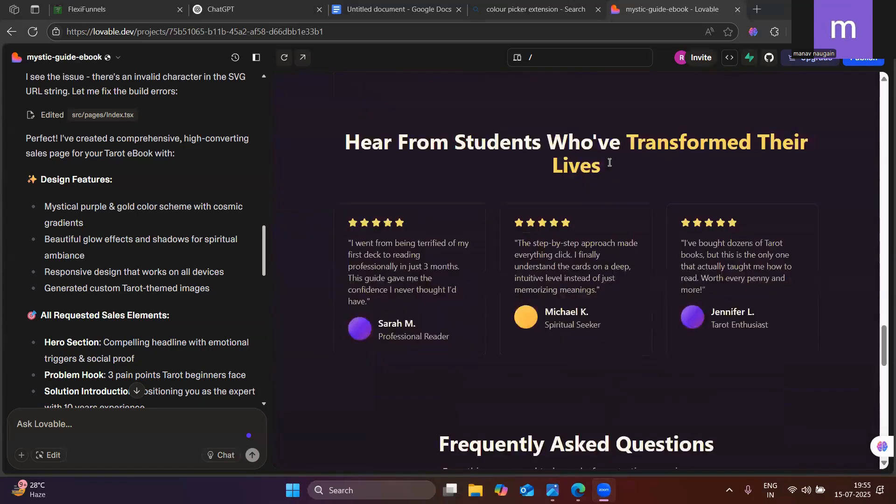
scroll(610, 164, "up", 15)
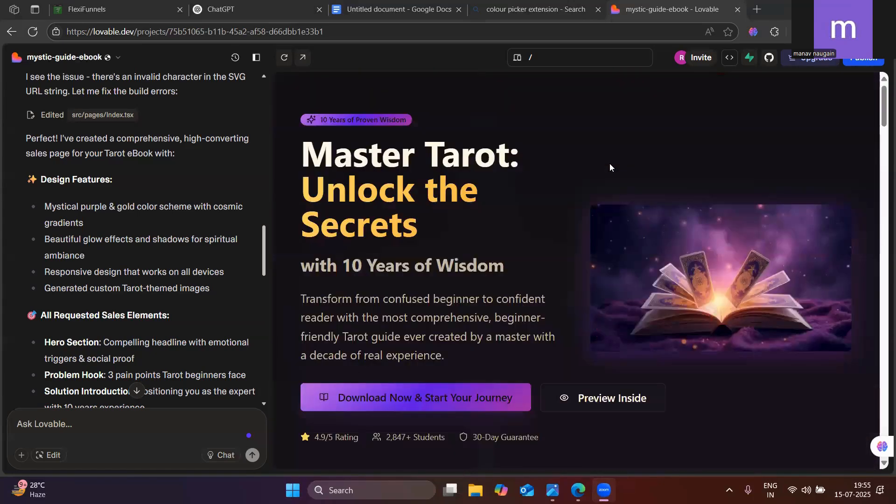
scroll(610, 167, "down", 3)
scroll(680, 212, "up", 2)
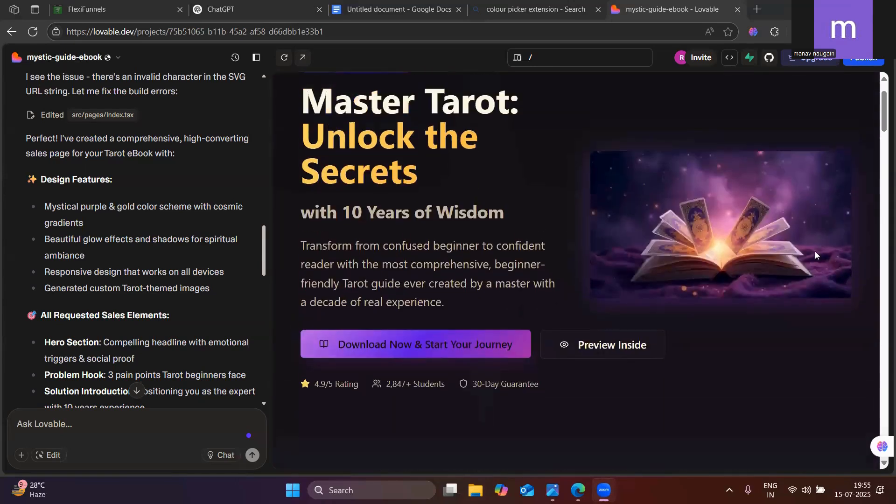
Save the hero section's tarot book image to Downloads as the JPEG hero-tarot-book
right_click(678, 200)
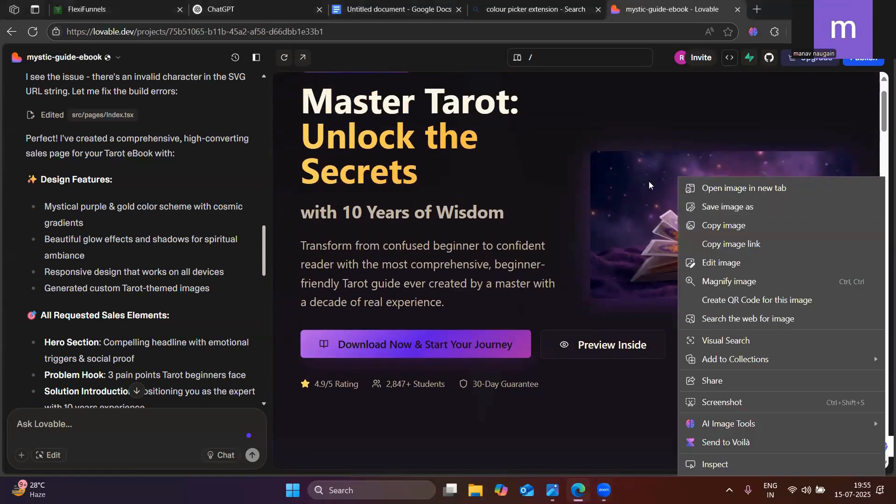
left_click(707, 208)
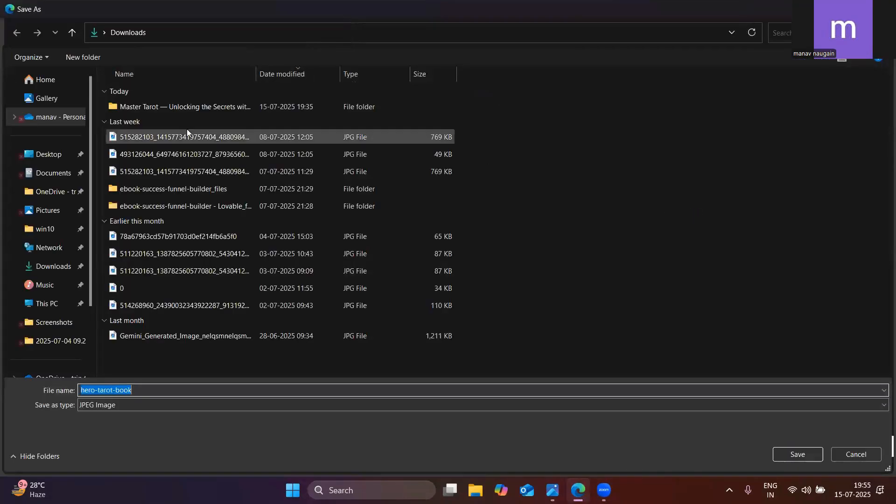
left_click(798, 453)
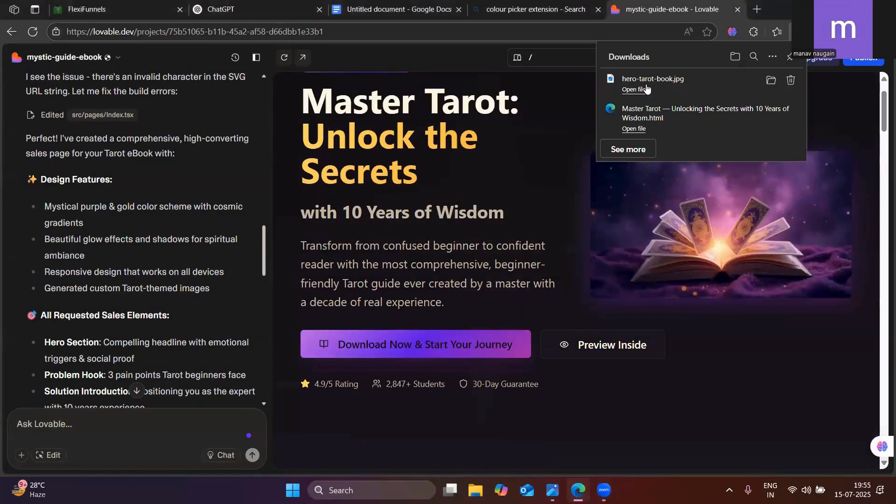
left_click(635, 90)
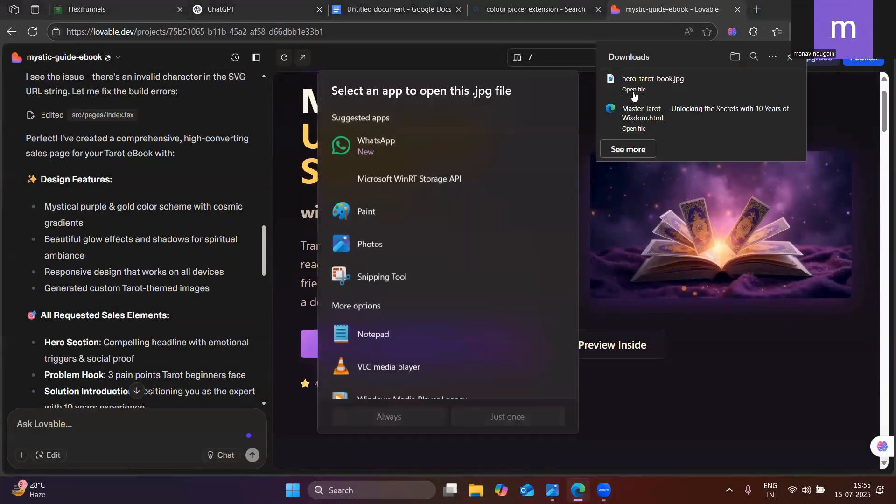
left_click(714, 357)
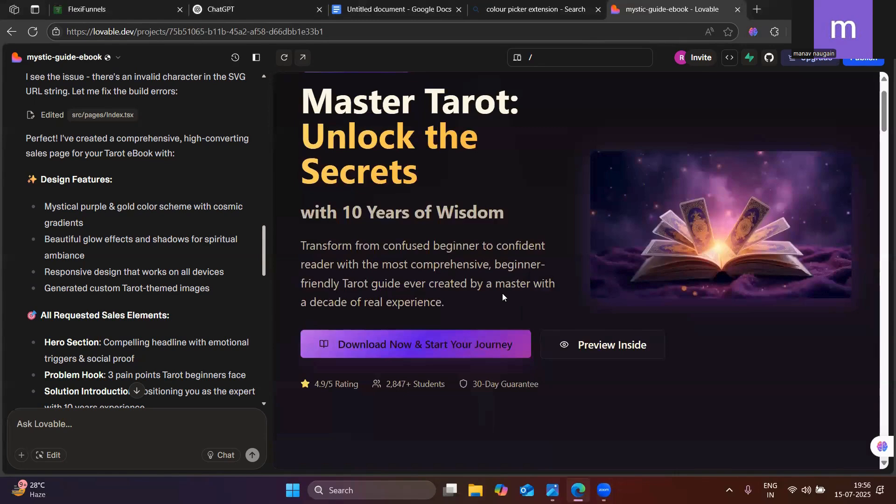
scroll(627, 255, "down", 1)
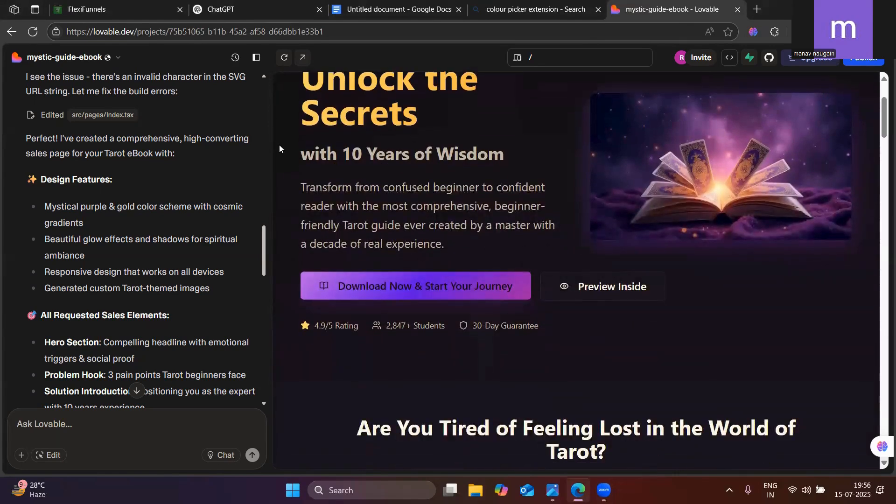
scroll(489, 216, "up", 1)
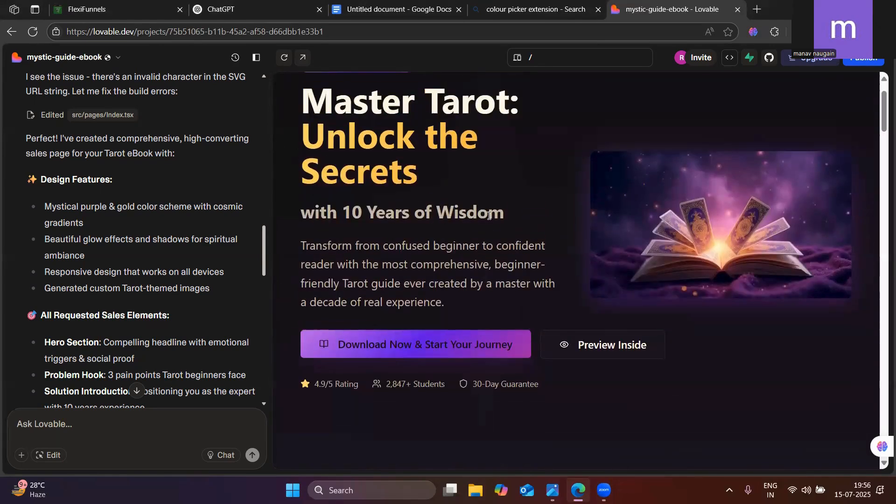
left_click(863, 58)
left_click(458, 307)
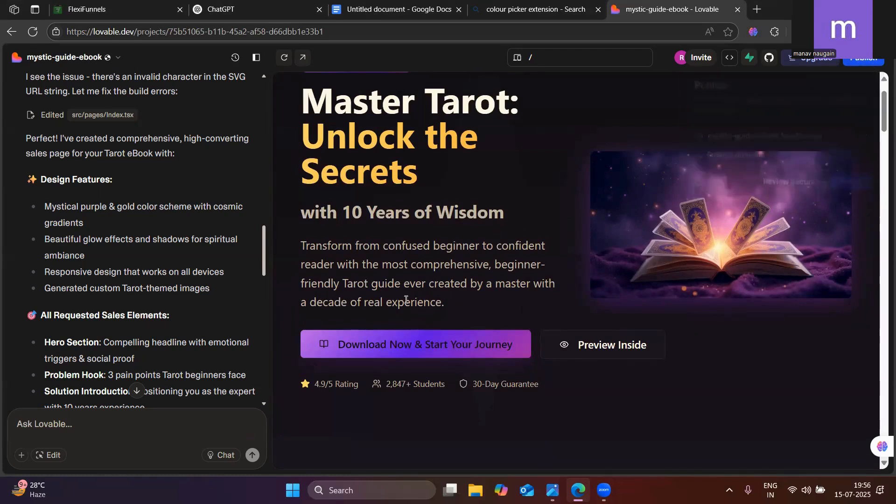
left_click_drag(440, 302, 304, 244)
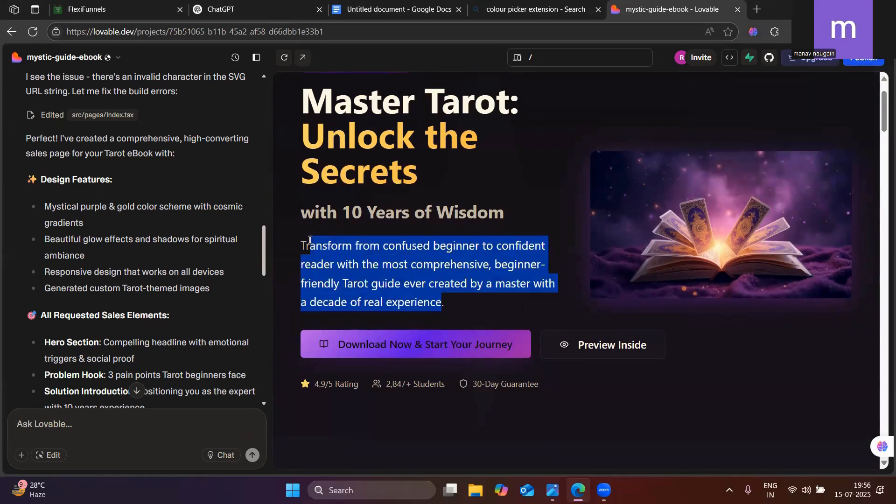
scroll(542, 366, "down", 4)
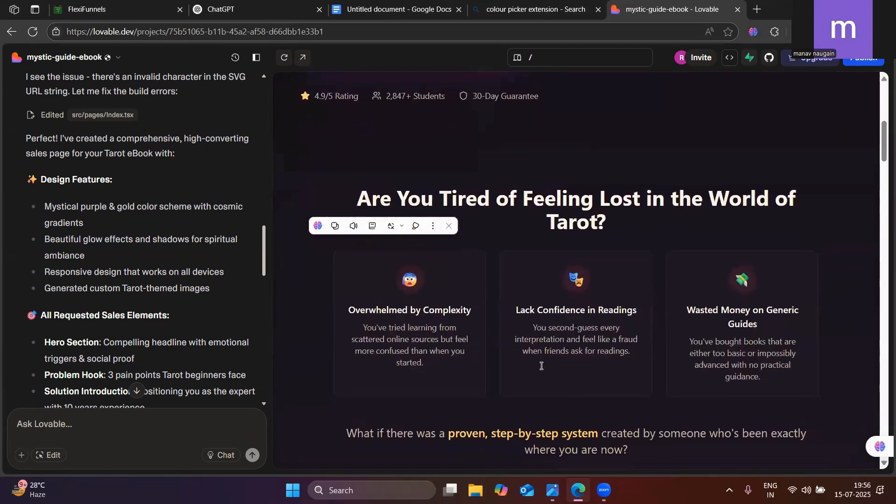
scroll(542, 366, "up", 5)
Publish the mystic-guide-ebook project at mystic-guide-ebook.lovable.app and copy its share link
left_click(864, 61)
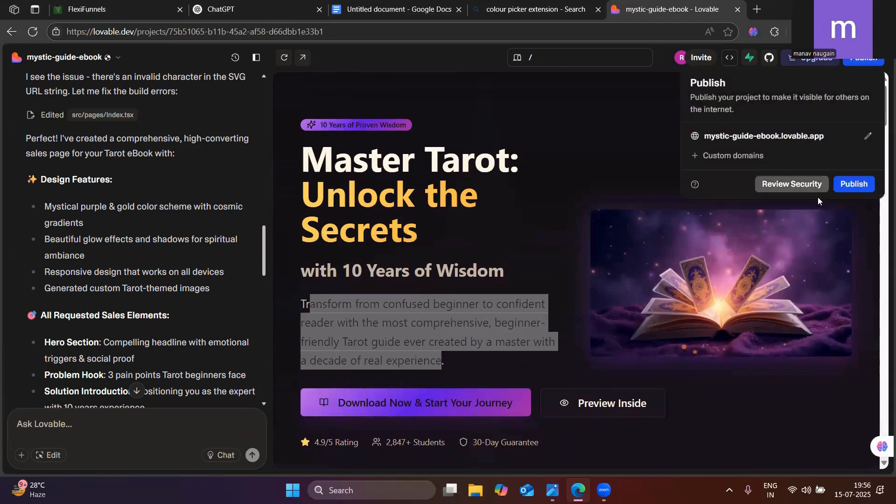
left_click(854, 184)
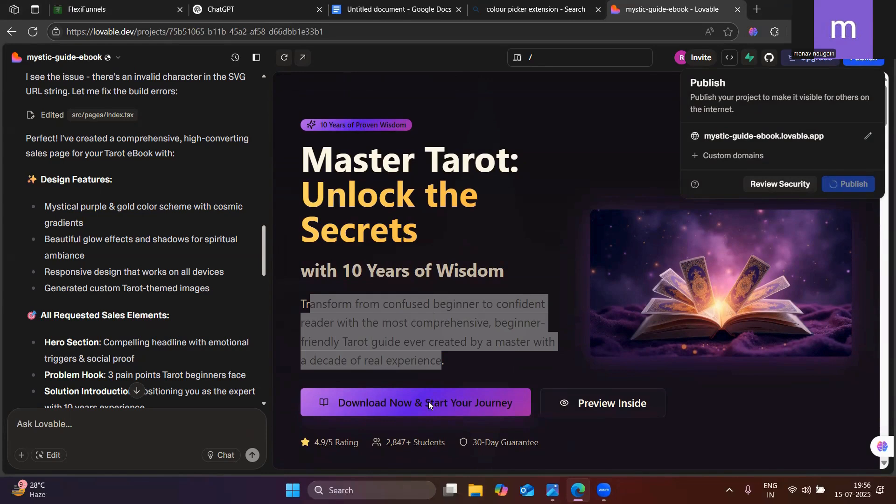
left_click(413, 399)
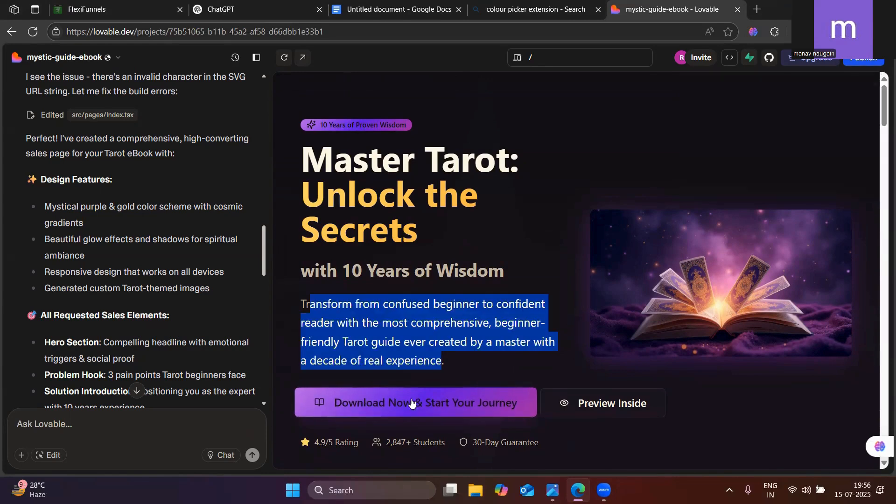
left_click(857, 60)
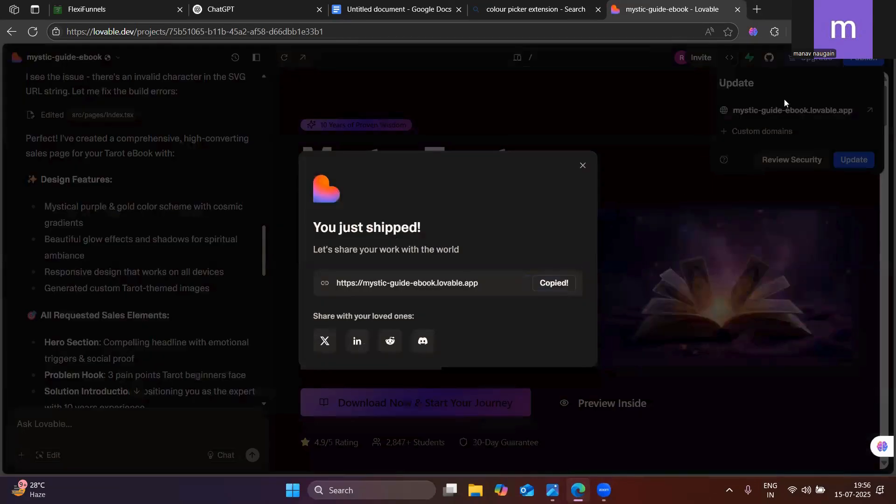
left_click(792, 116)
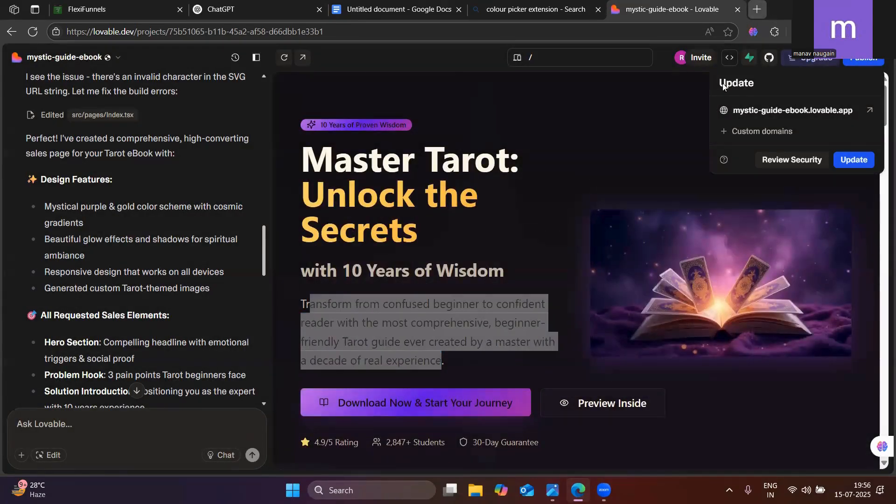
Open the published mystic-guide-ebook.lovable.app page in a new browser tab and close the colour picker extension search
left_click(757, 5)
type("https://mystic-guide-ebook.lovable.app")
left_click(205, 58)
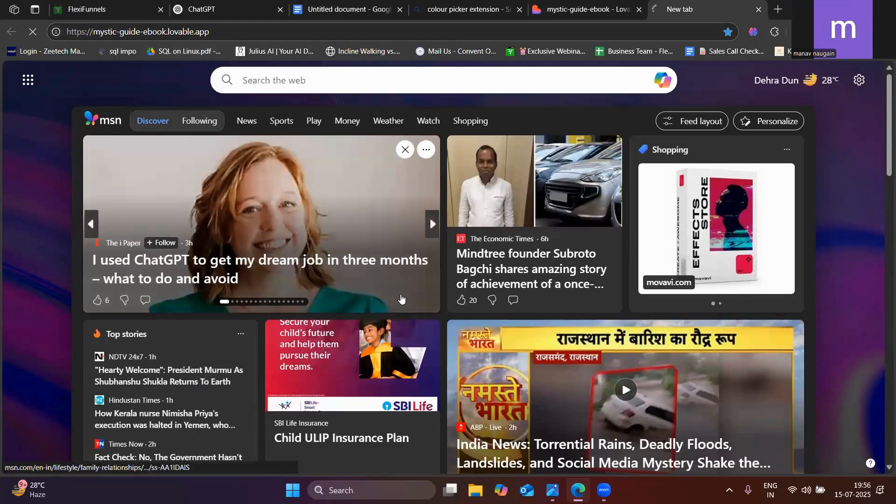
left_click(606, 5)
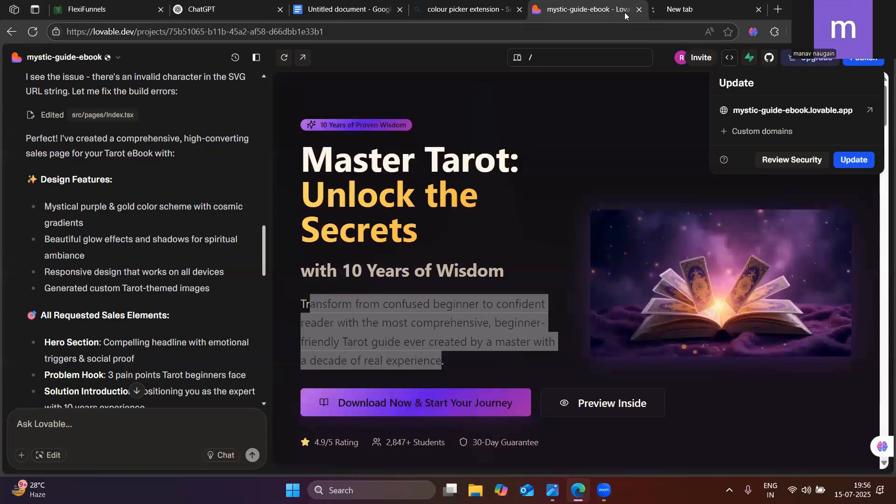
left_click(677, 7)
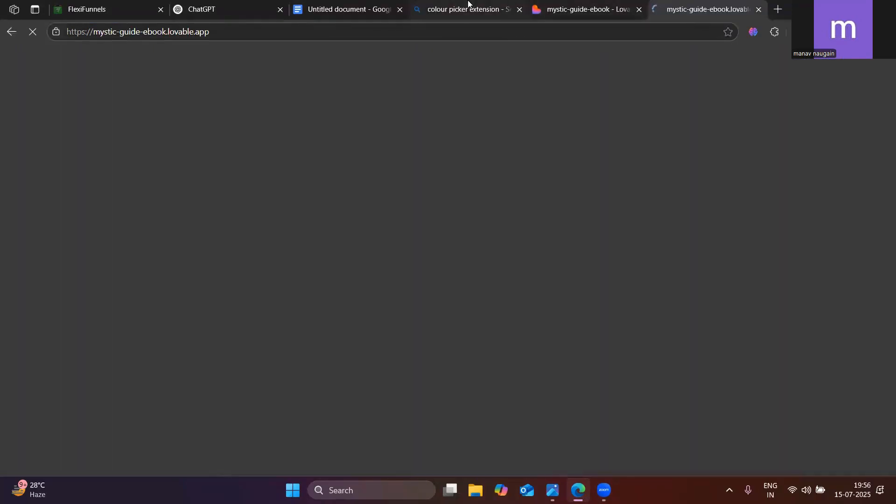
left_click(468, 7)
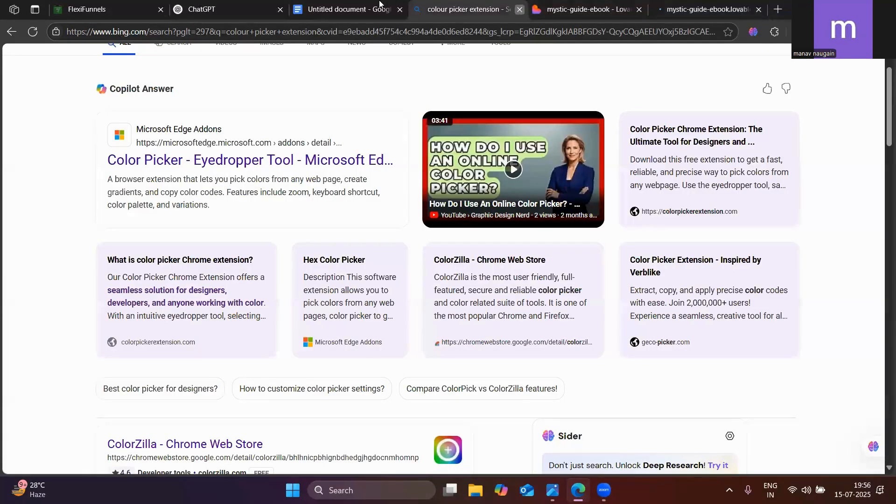
left_click(519, 10)
left_click(514, 4)
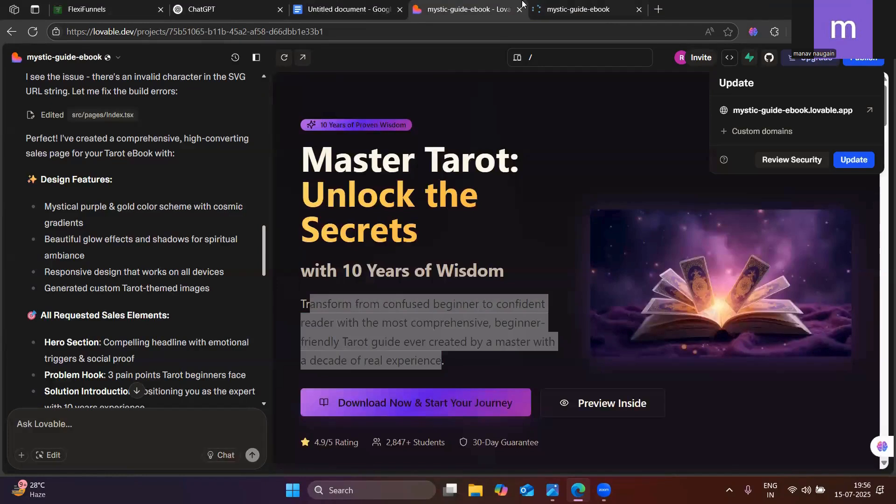
left_click(579, 9)
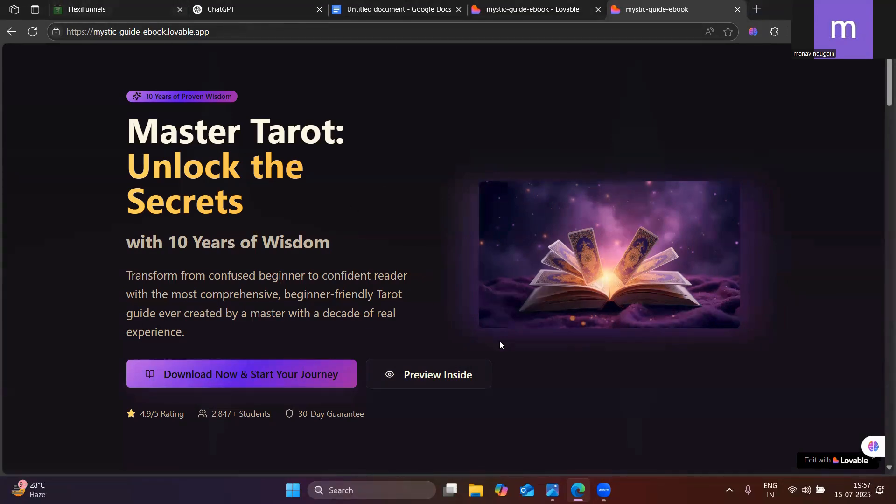
Switch to the FlexiFunnels editor and replace the placeholder headline with a section containing a two-column row
left_click(89, 9)
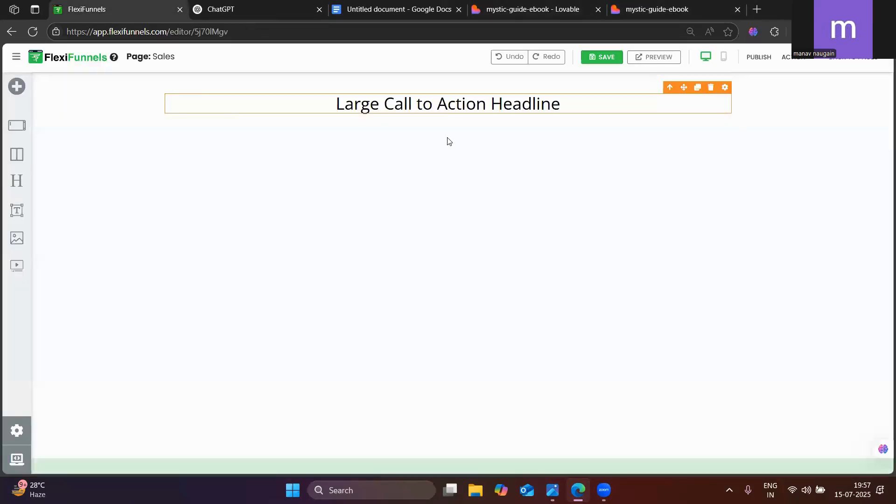
left_click(711, 88)
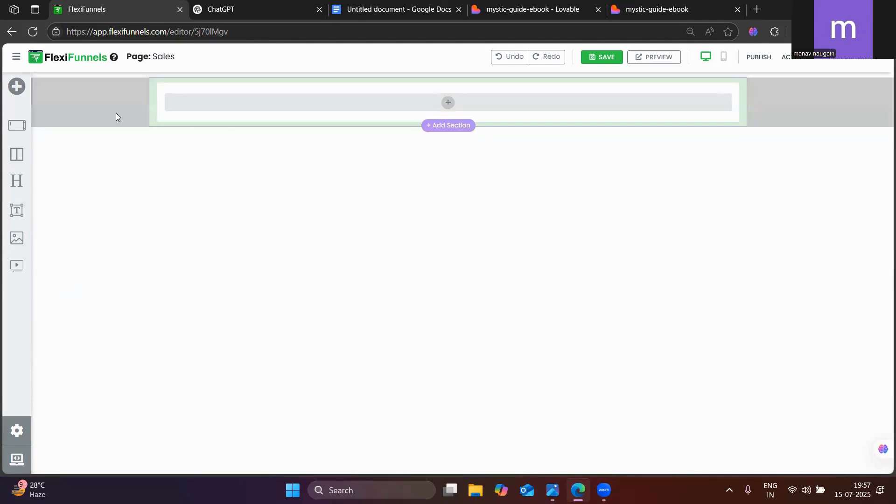
left_click_drag(17, 126, 10, 131)
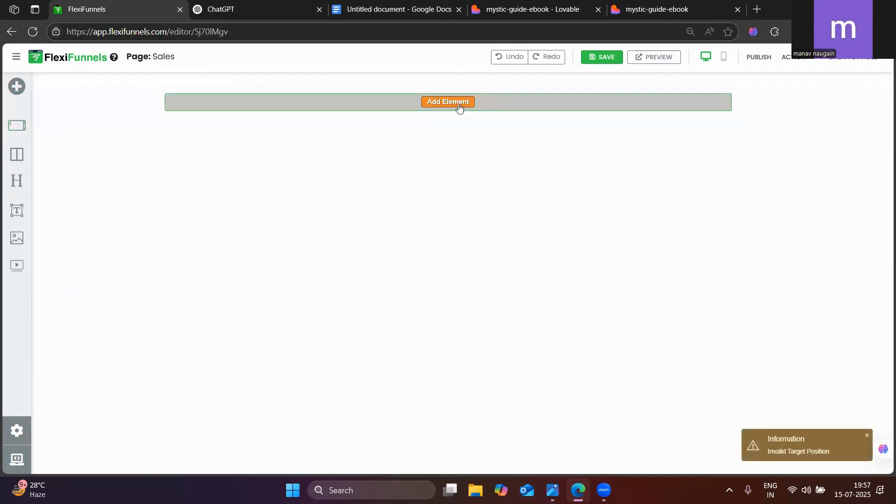
left_click_drag(17, 125, 442, 102)
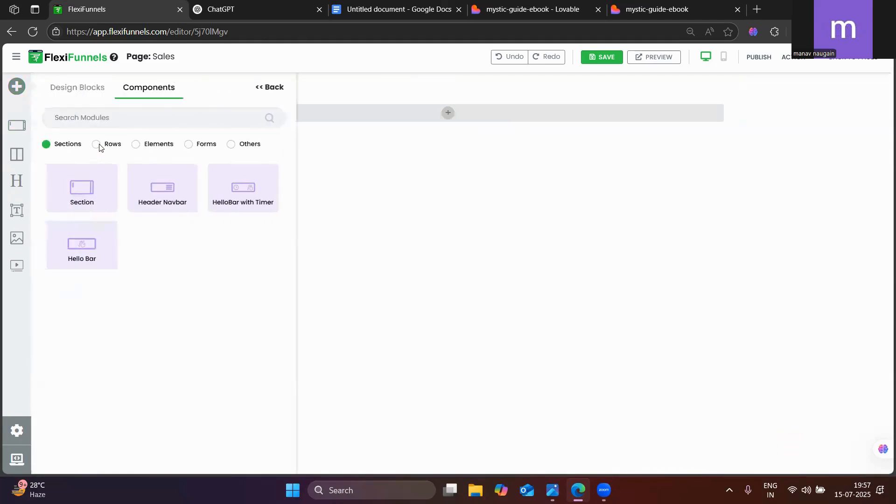
left_click(96, 145)
left_click_drag(154, 200, 445, 122)
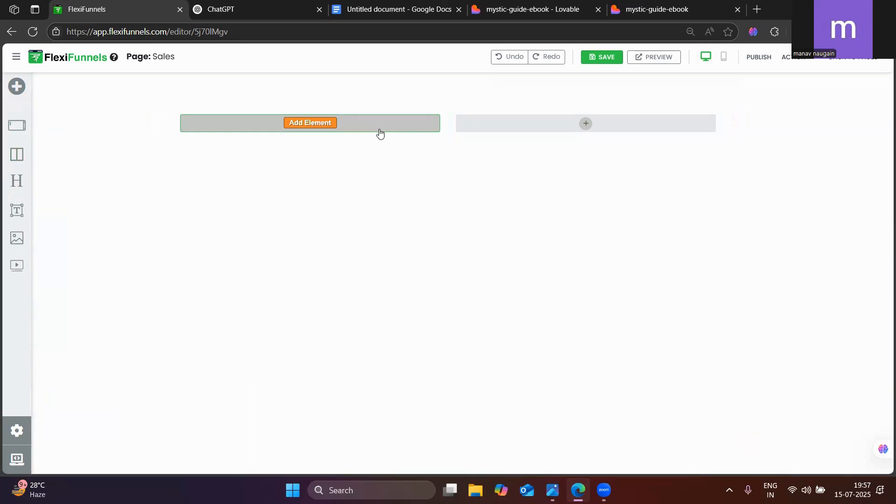
Add a large headline with a sub headline below it in the row's first column, following the published page's hero layout
left_click(656, 9)
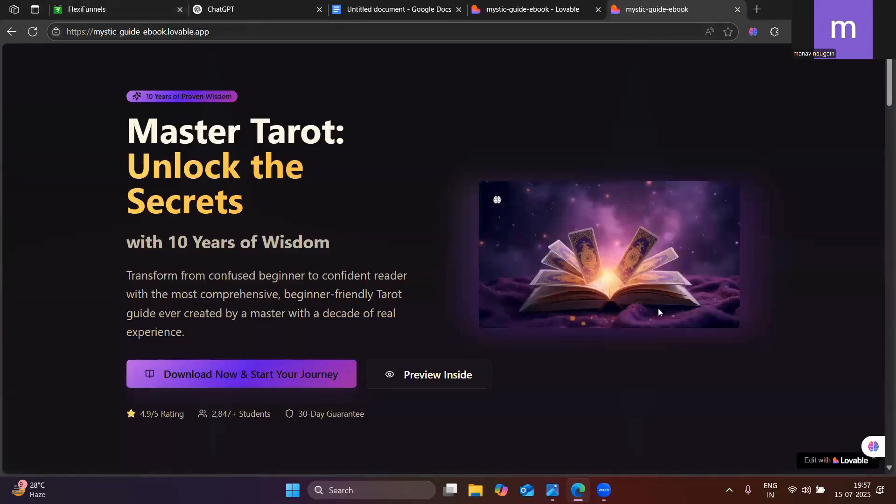
left_click(284, 6)
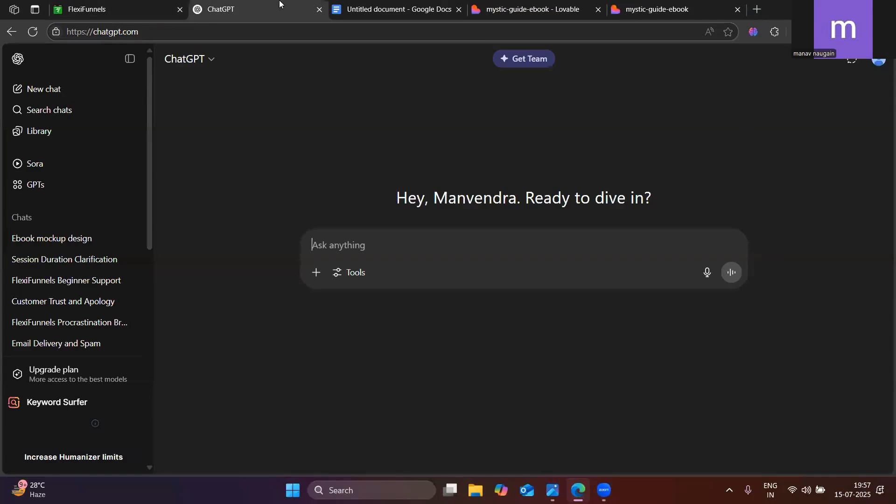
left_click(104, 5)
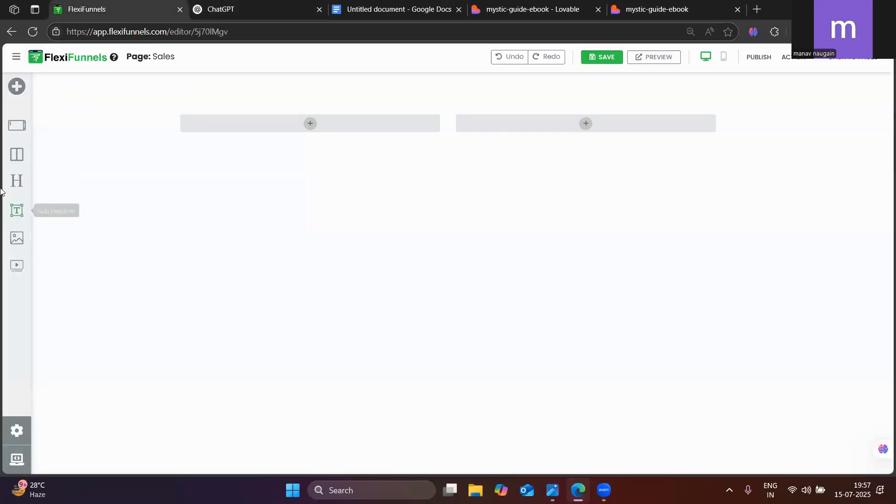
left_click_drag(16, 183, 311, 130)
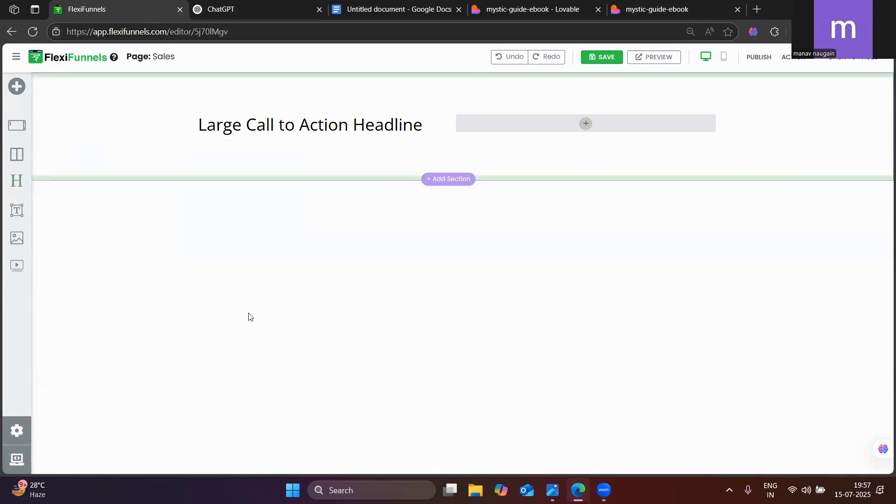
left_click(674, 4)
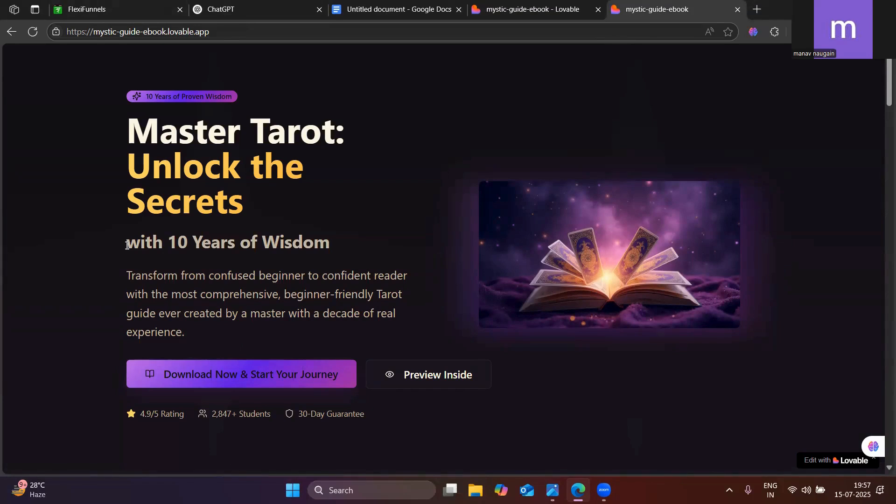
left_click_drag(135, 246, 184, 332)
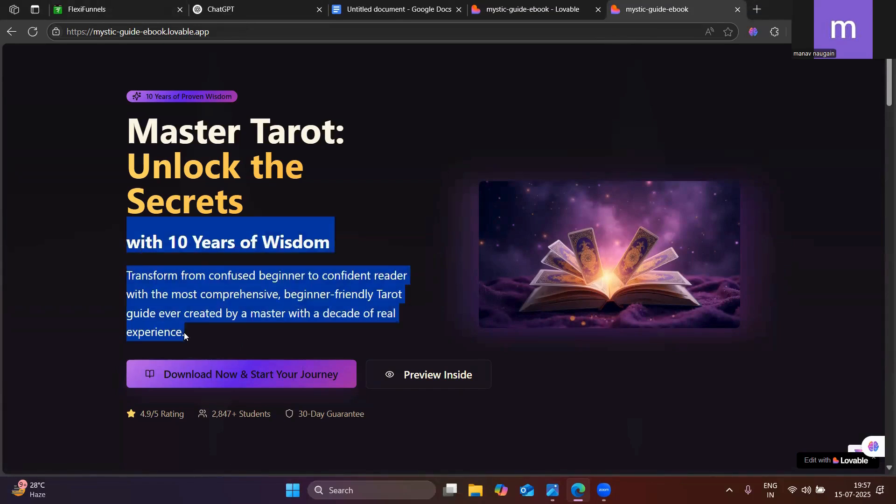
left_click(125, 6)
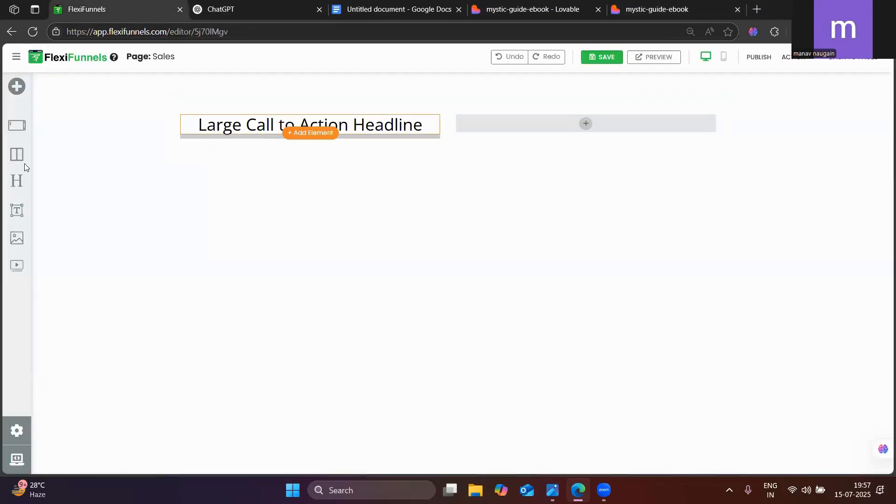
left_click_drag(23, 215, 265, 142)
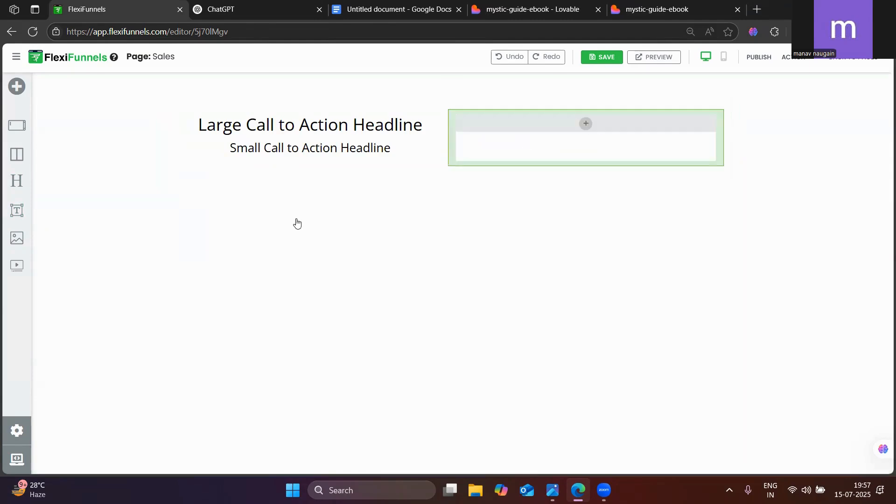
Add an image element to the row's second column and upload hero-tarot-book.jpg from Downloads to its image gallery
left_click_drag(17, 238, 571, 140)
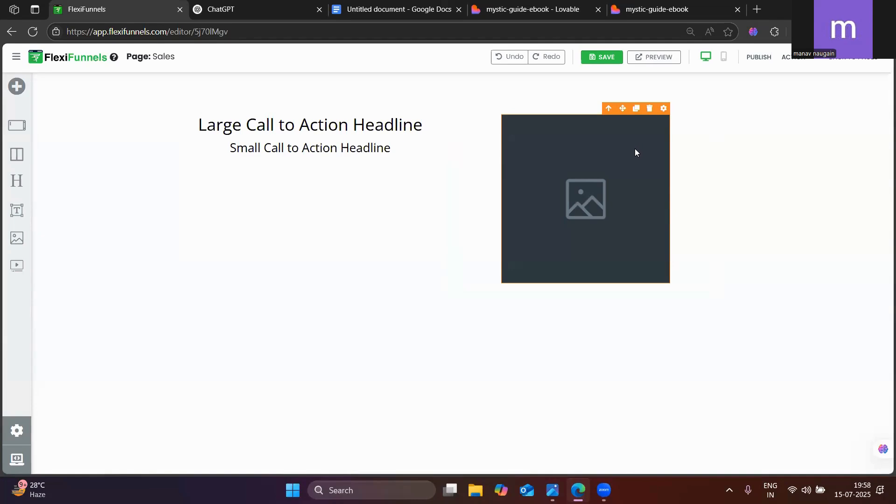
left_click(664, 108)
left_click(762, 190)
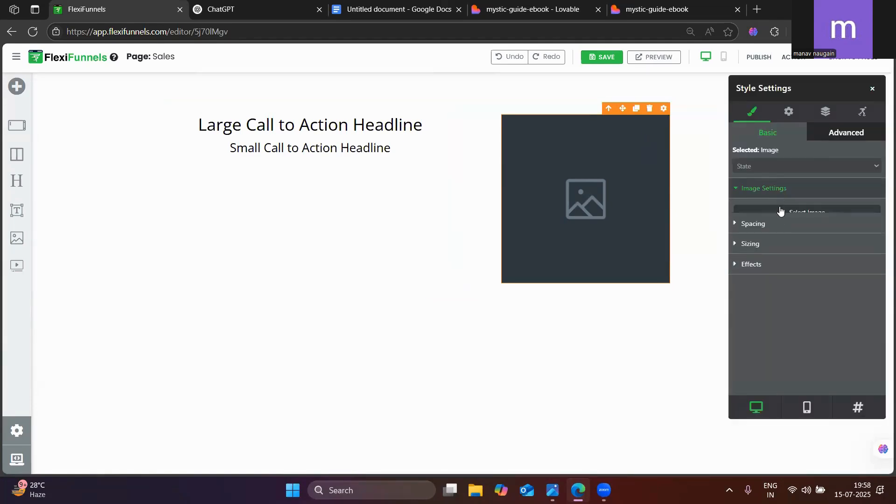
left_click(799, 218)
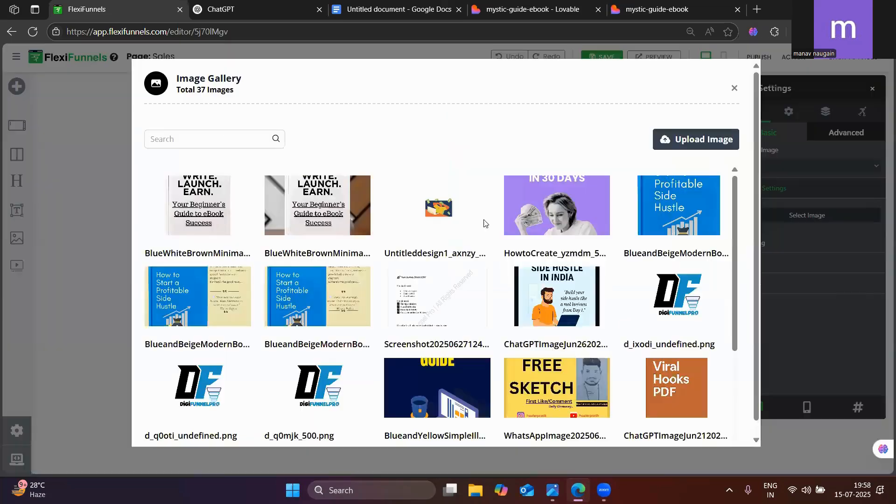
left_click(679, 147)
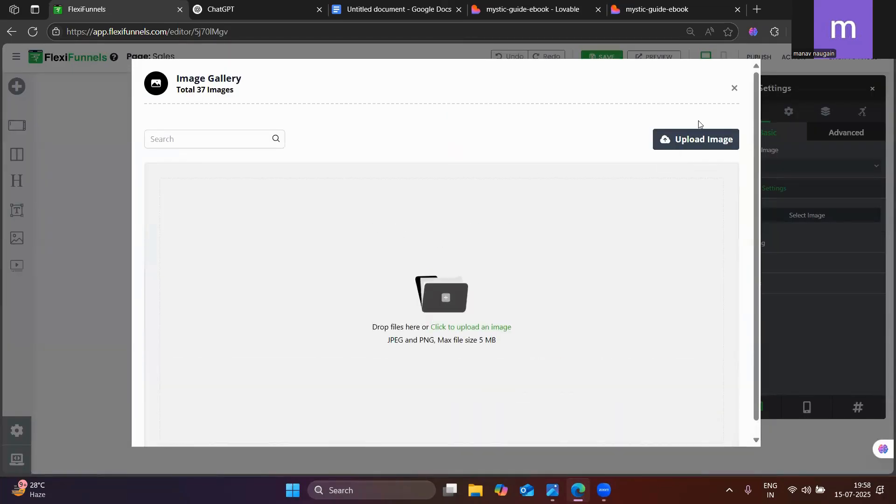
left_click(475, 327)
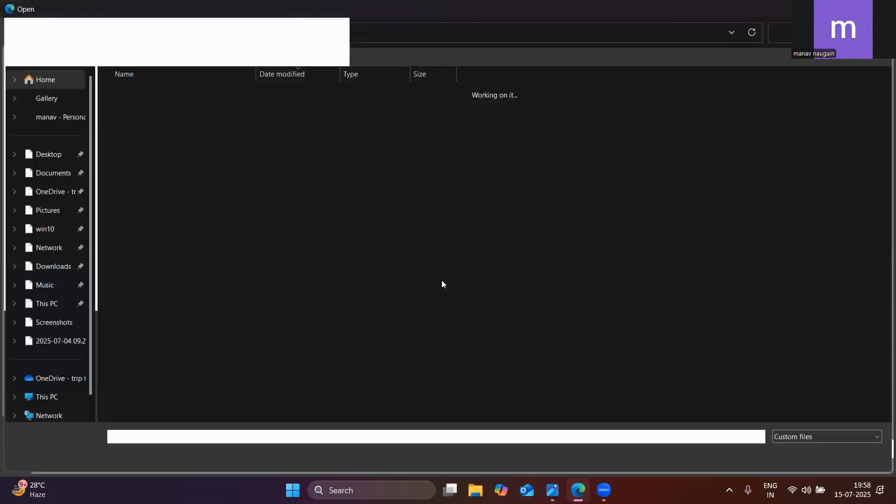
left_click(147, 106)
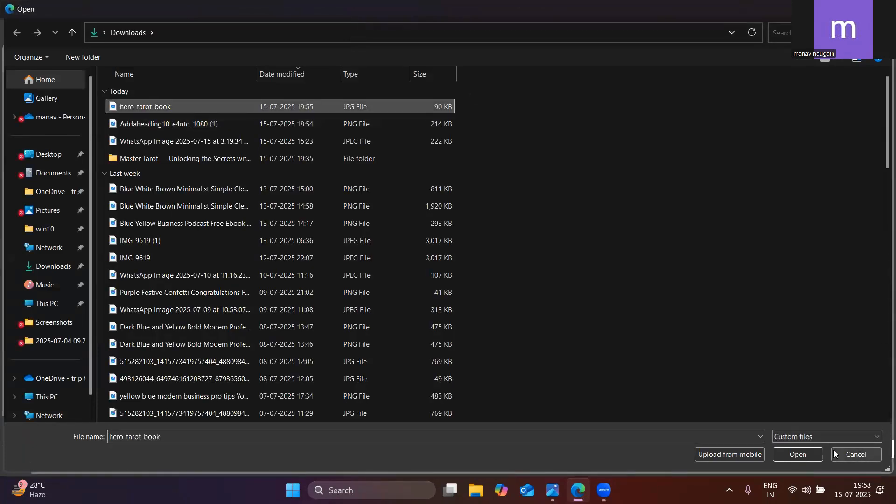
left_click(807, 454)
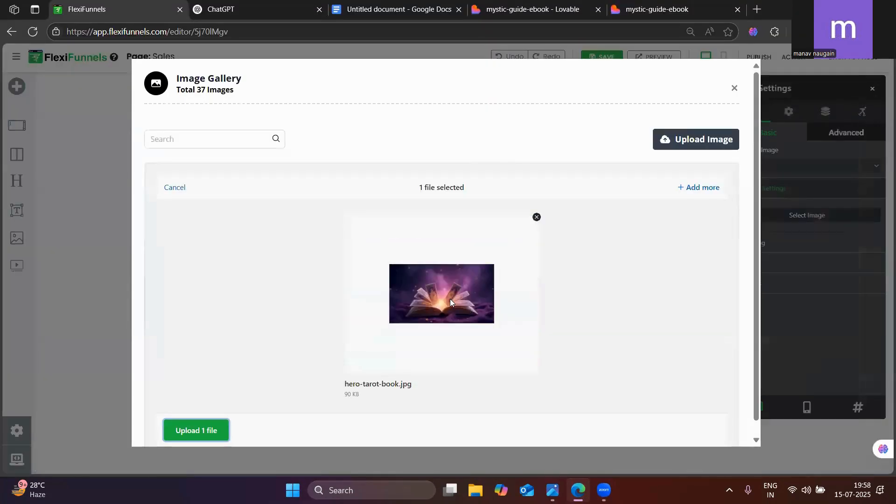
left_click(201, 429)
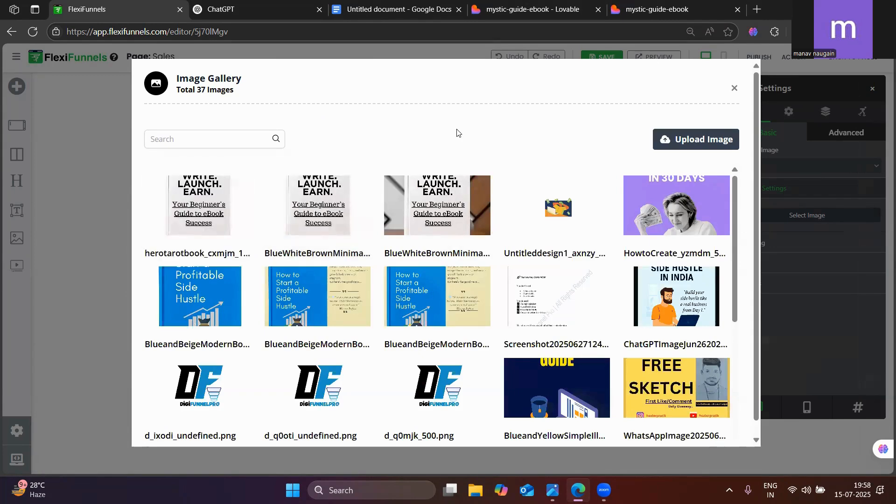
Choose the uploaded hero-tarot-book picture from the gallery as the second column's image
scroll(601, 156, "down", 1)
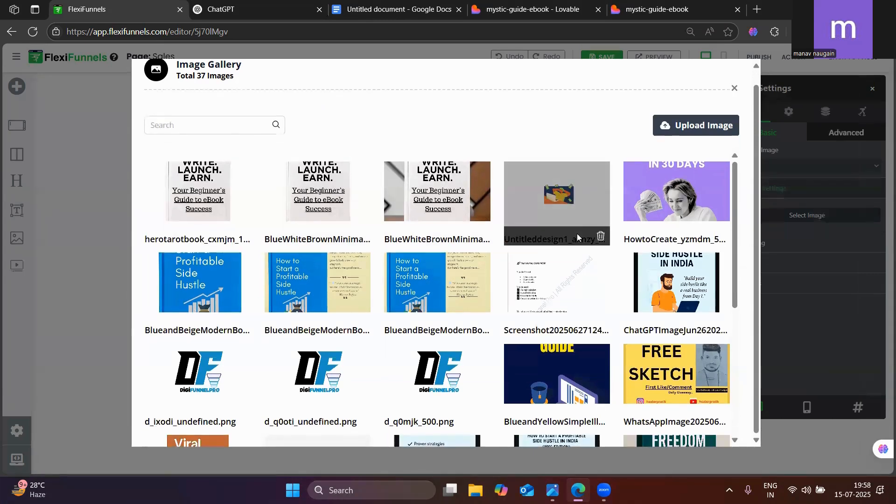
scroll(577, 234, "up", 1)
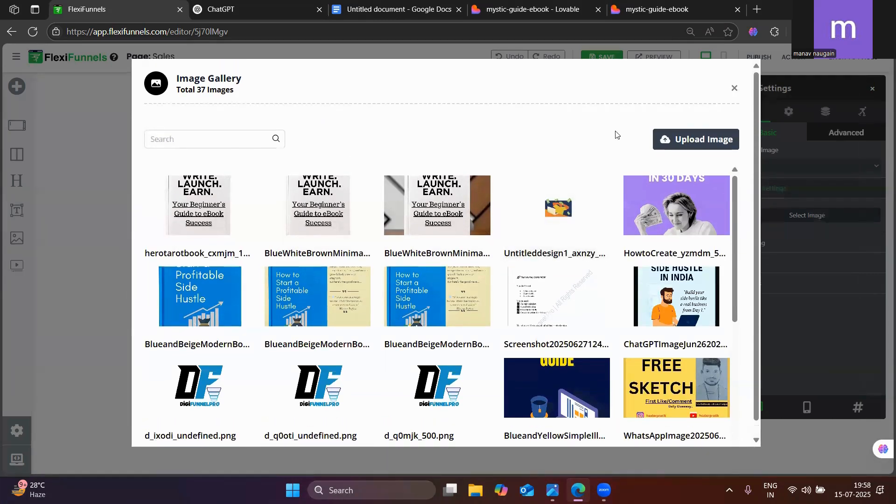
scroll(389, 389, "down", 5)
scroll(413, 273, "up", 3)
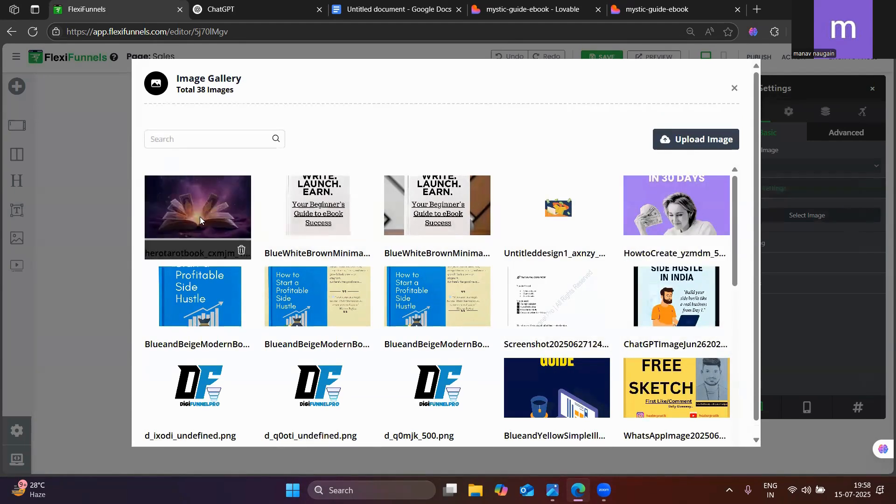
left_click(200, 215)
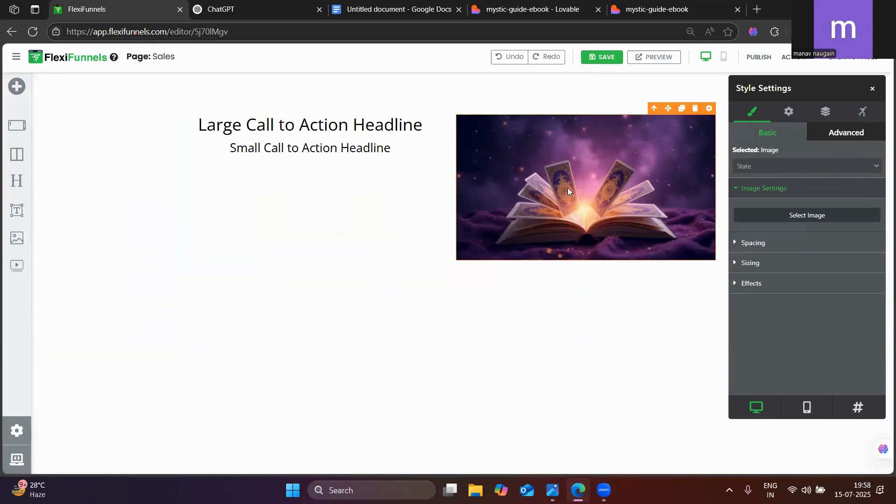
Replace the large headline's placeholder with "Master Tarot:Unlock the Secrets", copied from the published mystic-guide-ebook page
left_click(692, 7)
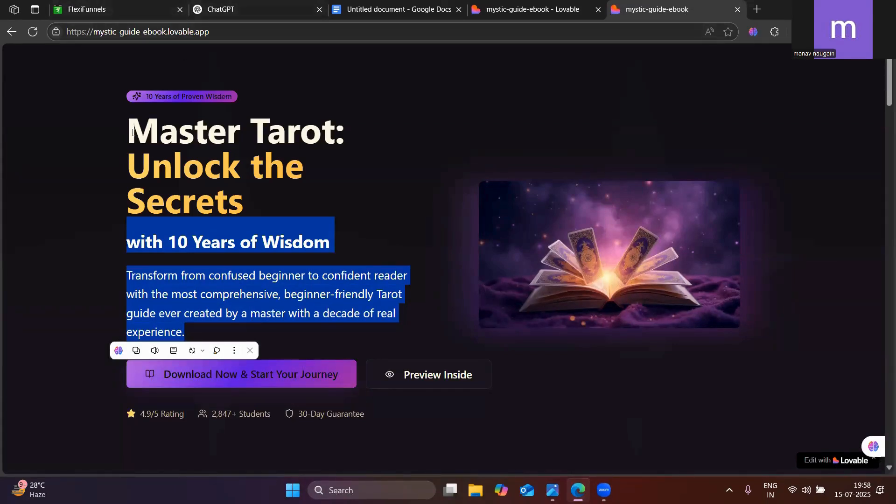
left_click_drag(126, 134, 302, 203)
left_click(135, 7)
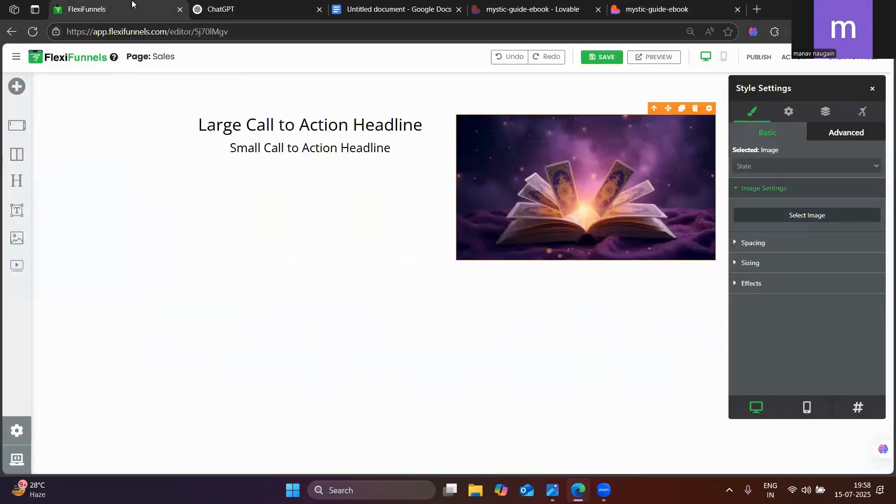
triple_click(250, 125)
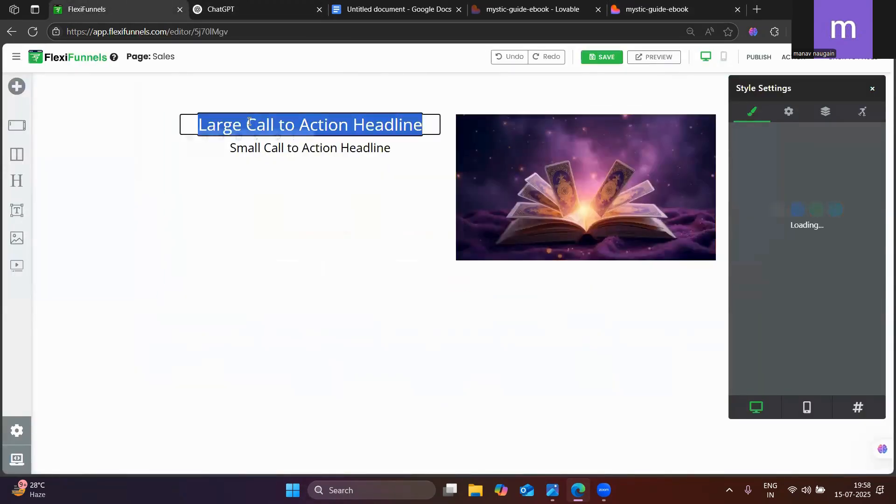
type("Master Tarot:Unlock the Secrets")
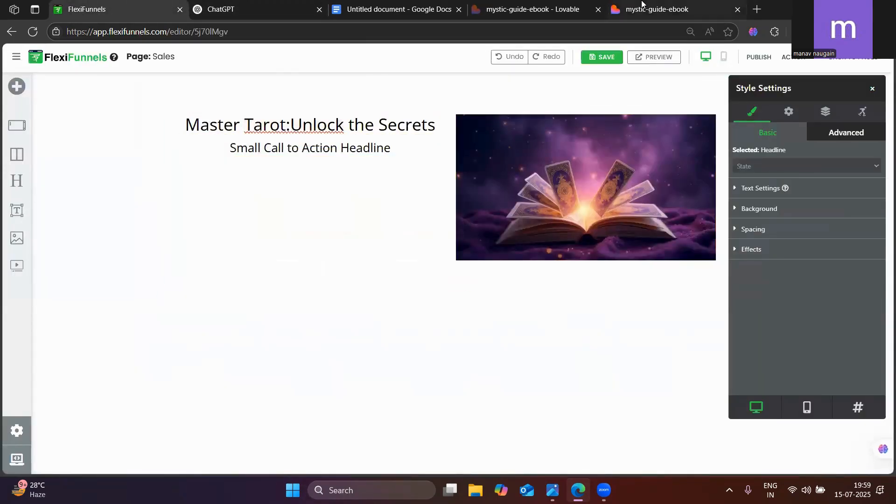
Replace the sub headline's placeholder with "with 10 Years of Wisdom", copied from the published page
left_click(658, 9)
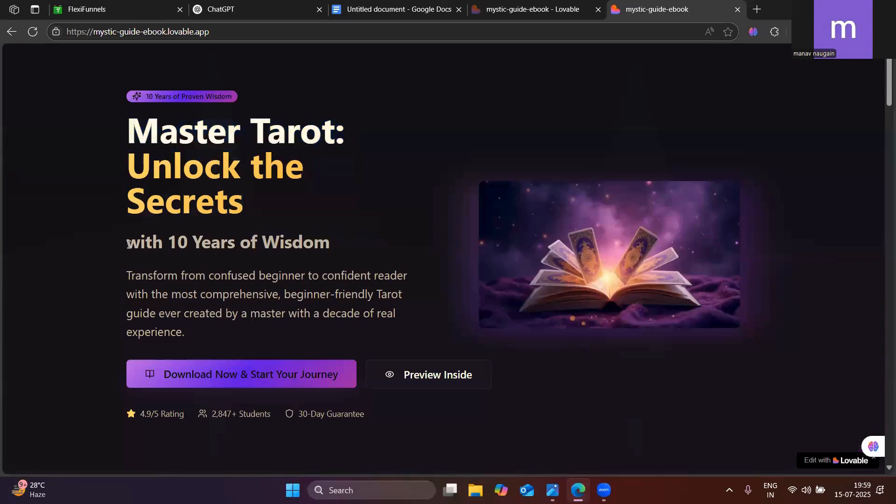
left_click_drag(129, 245, 201, 325)
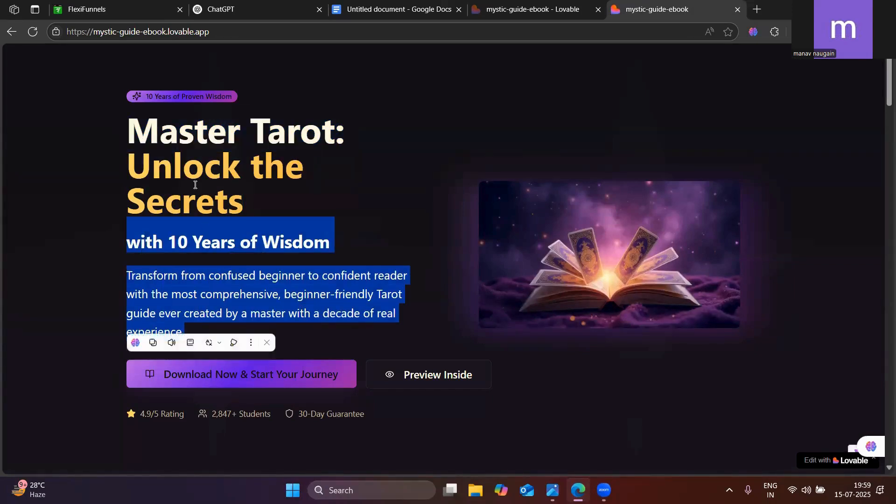
triple_click(231, 249)
key("ctrl+c")
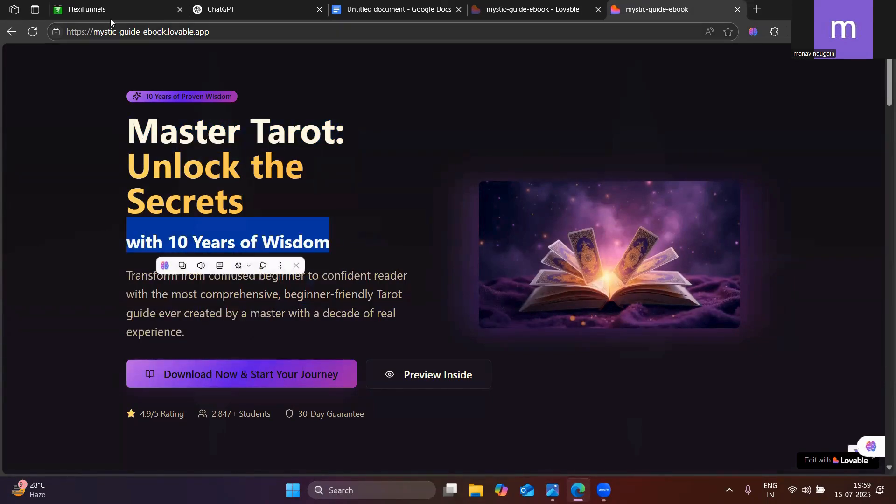
left_click(110, 11)
left_click(245, 151)
key("ctrl+a")
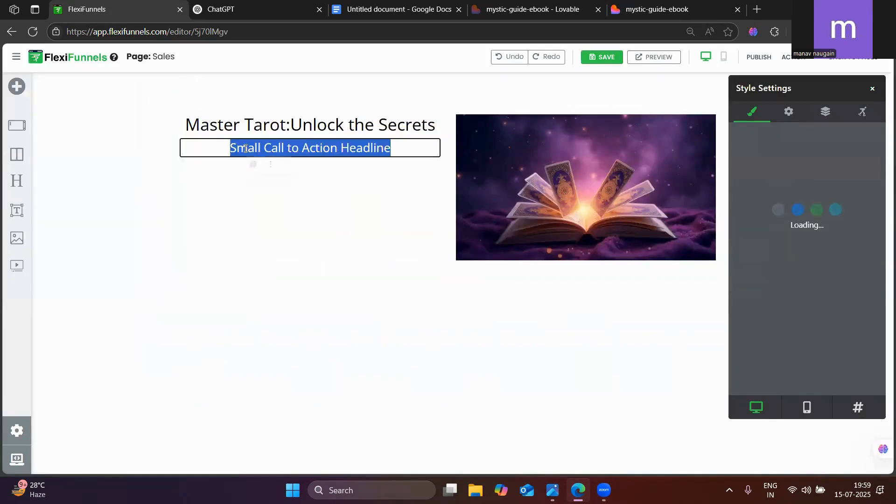
key("ctrl+v")
left_click(270, 190)
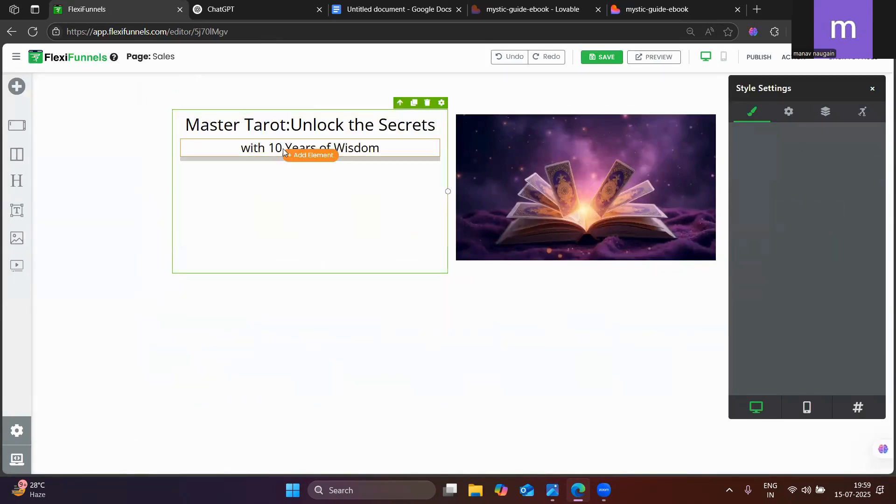
left_click(269, 149)
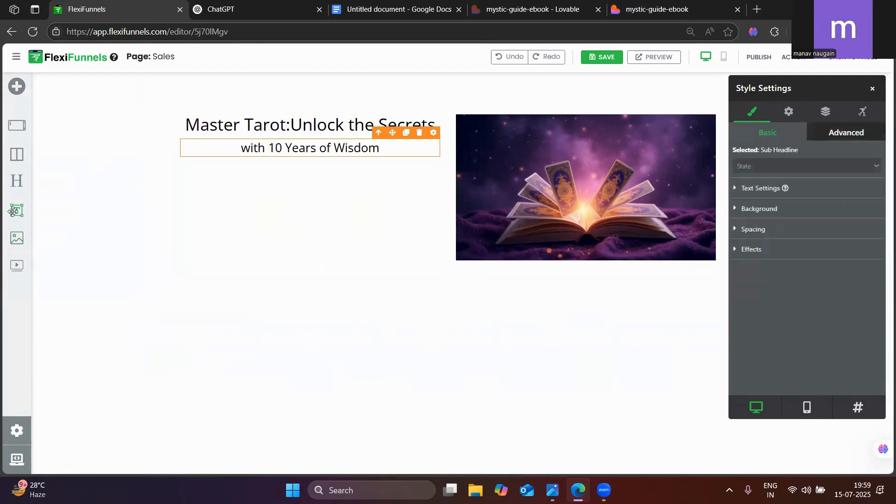
Copy the published page's "Transform from confused beginner to confident reader" paragraph and add another sub headline below the first one
left_click(657, 4)
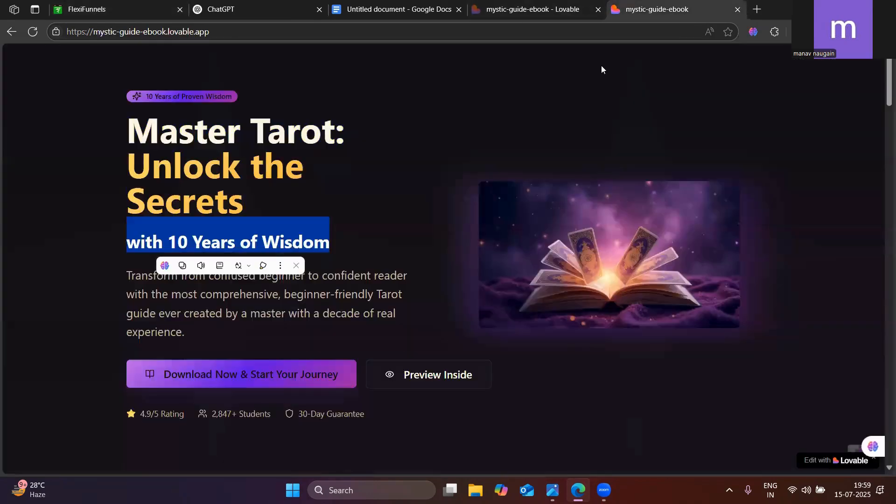
left_click(239, 304)
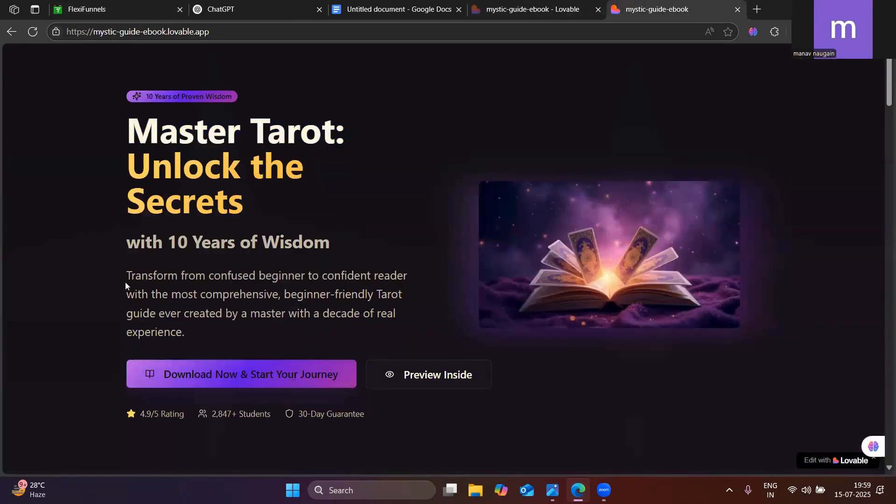
left_click_drag(128, 276, 187, 333)
key("ctrl+c")
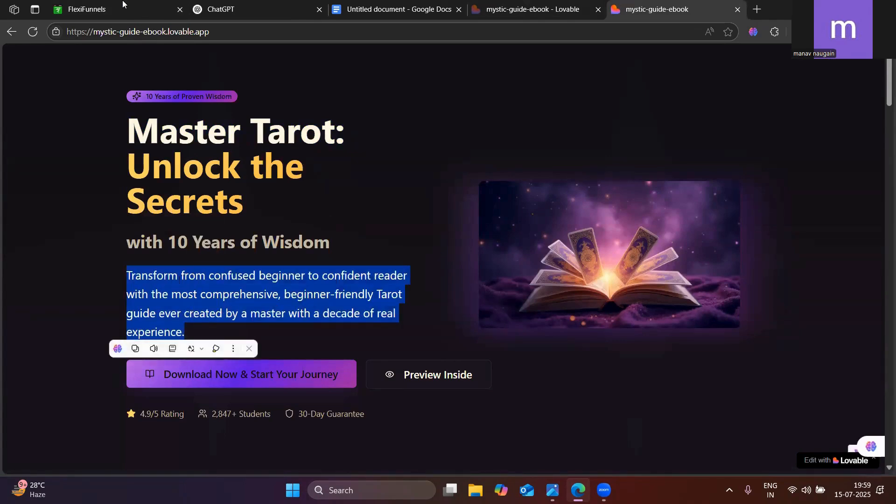
left_click(117, 9)
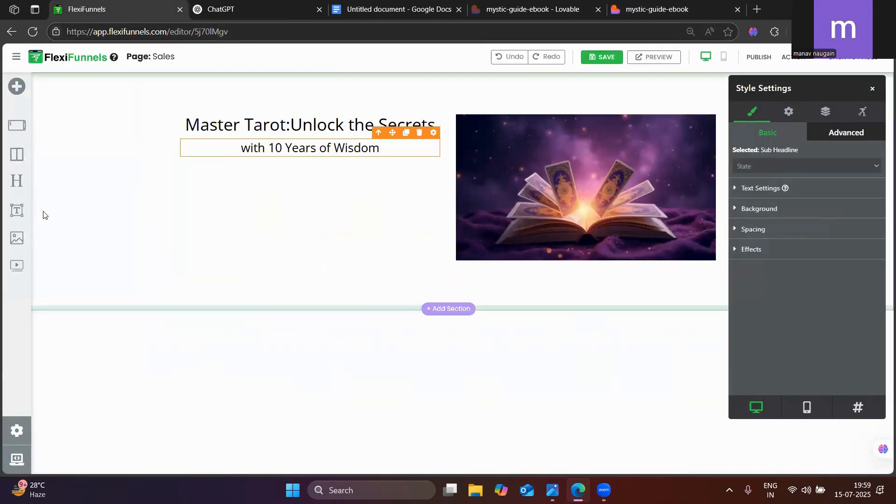
left_click_drag(7, 210, 261, 173)
Replace the new sub headline's text with the copied "Transform from confused beginner" paragraph and close its style settings
left_click(644, 8)
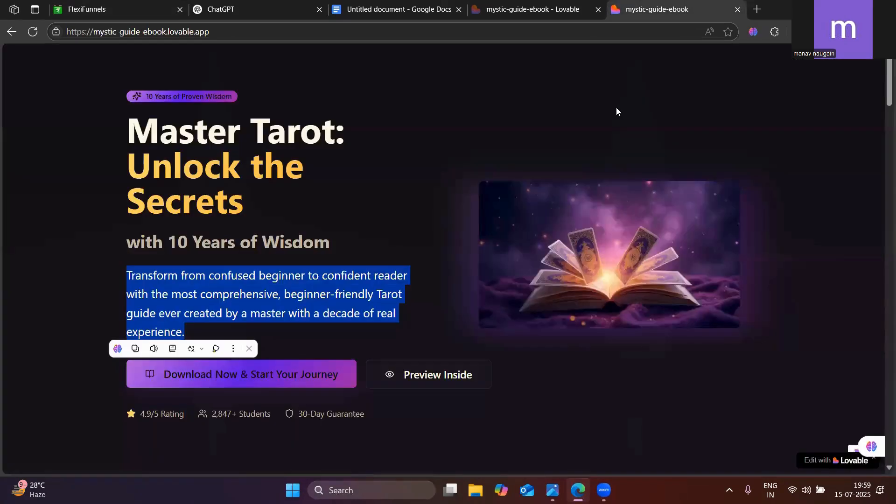
left_click(143, 8)
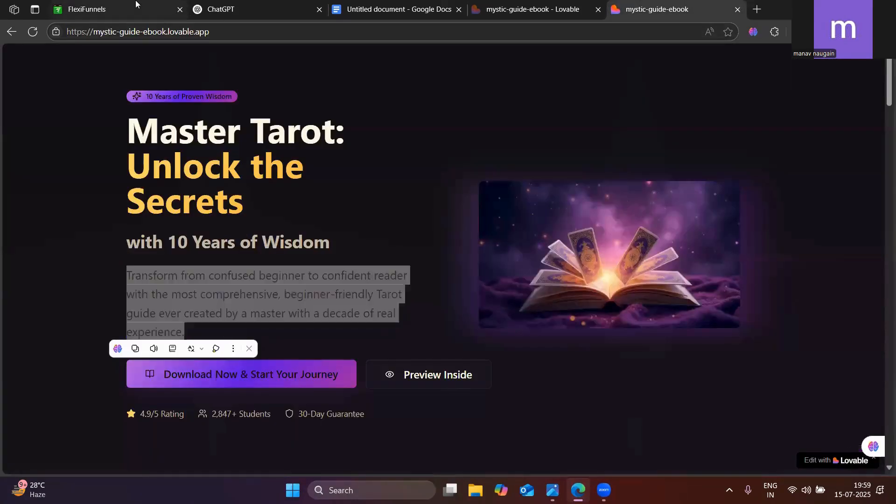
left_click(270, 169)
left_click(269, 169)
key("ctrl+a")
key("ctrl+v")
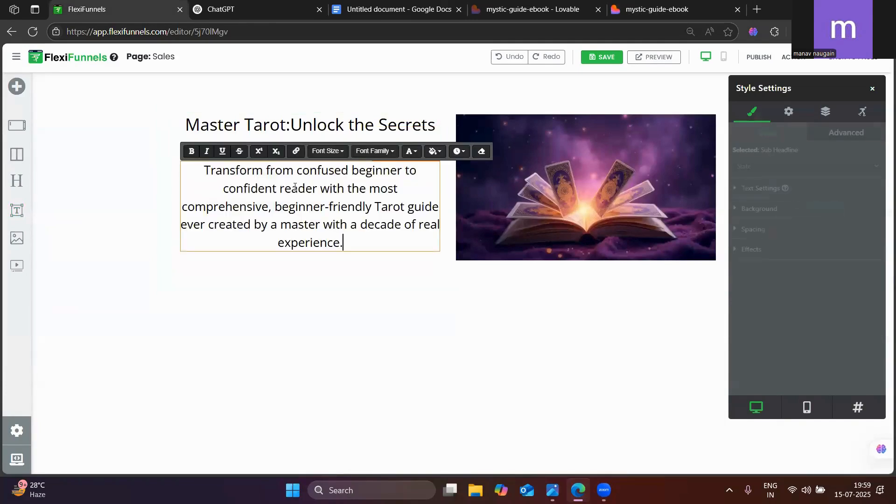
left_click(296, 332)
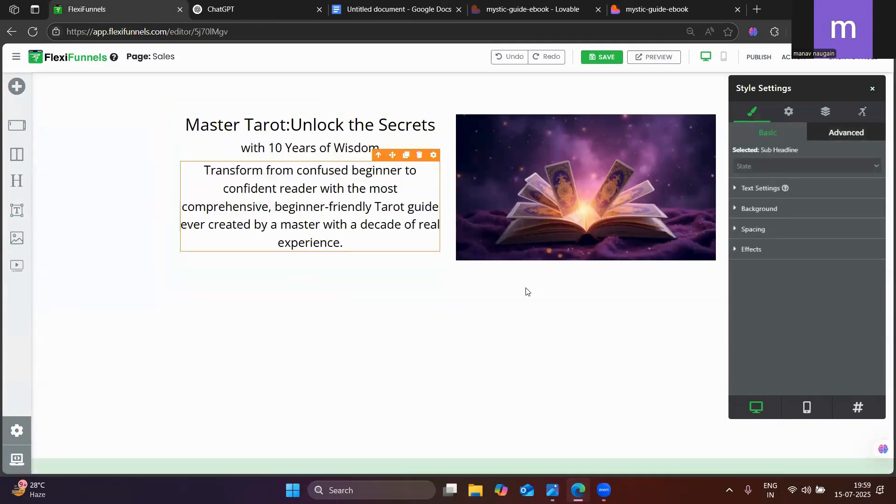
left_click(873, 89)
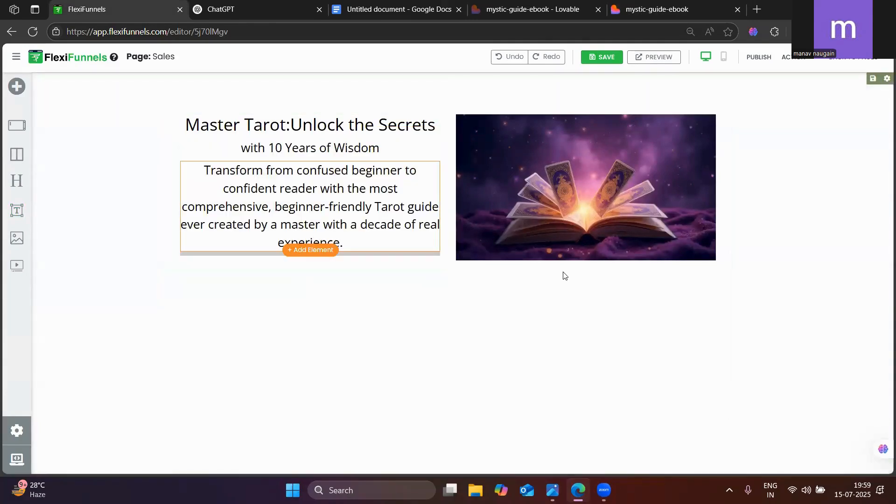
Recheck the published page's hero text, then look up the recommended headline font Poppins in the Google Docs notes
left_click(661, 6)
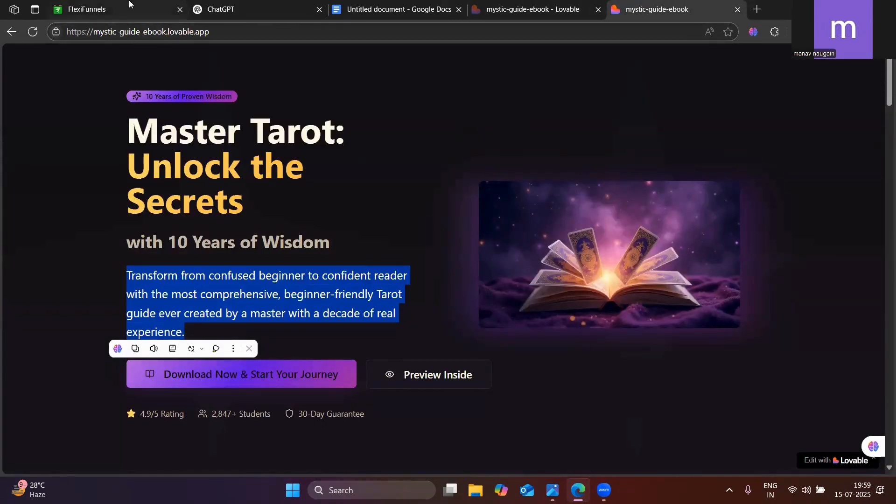
left_click(173, 6)
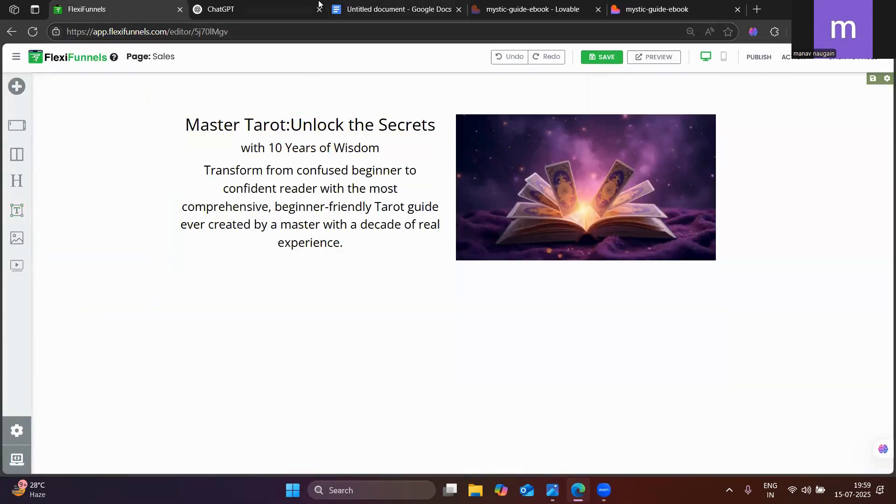
left_click(401, 9)
scroll(376, 343, "up", 2)
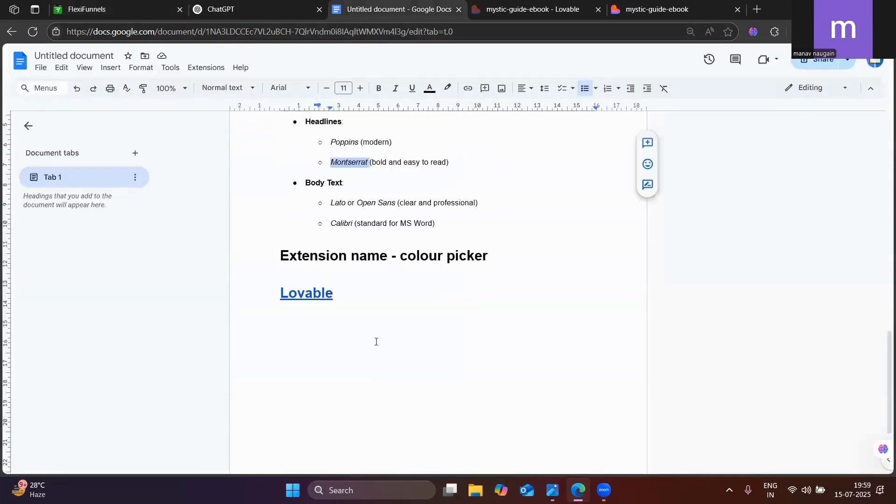
double_click(342, 203)
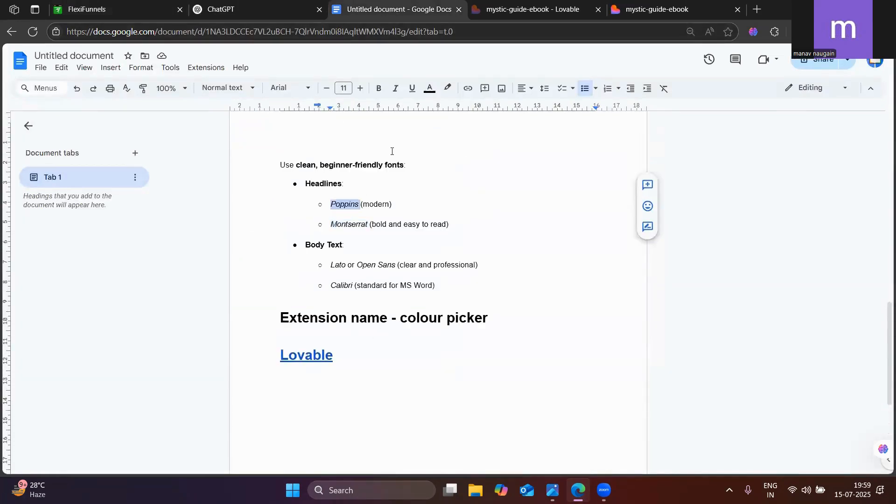
Switch to FlexiFunnels and set the "Master Tarot" headline's font to Poppins with Extra-Bold weight
left_click(87, 10)
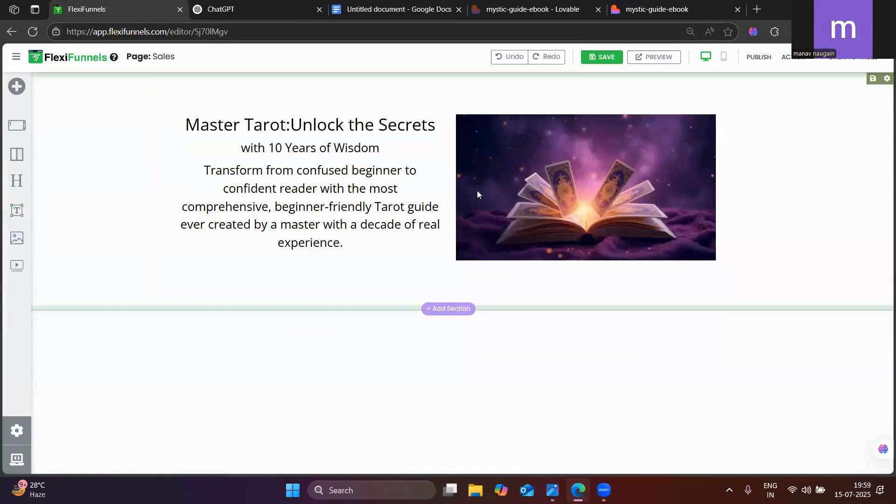
left_click(361, 127)
left_click(435, 109)
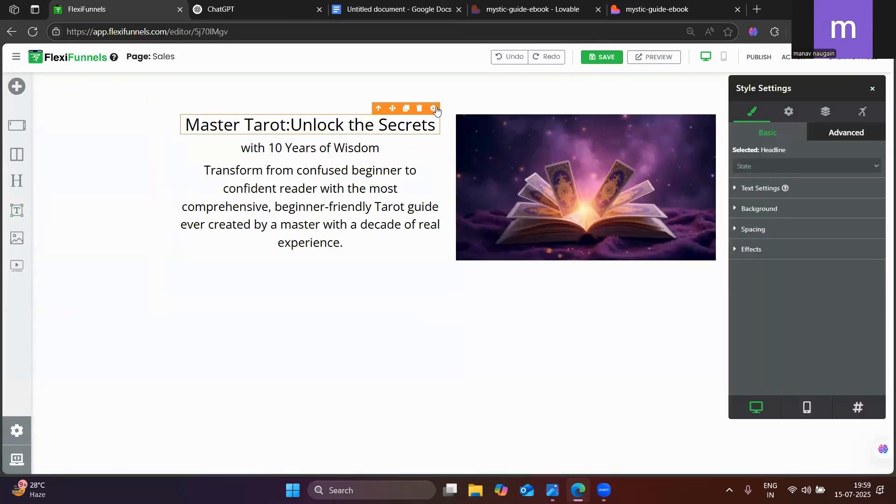
left_click(759, 189)
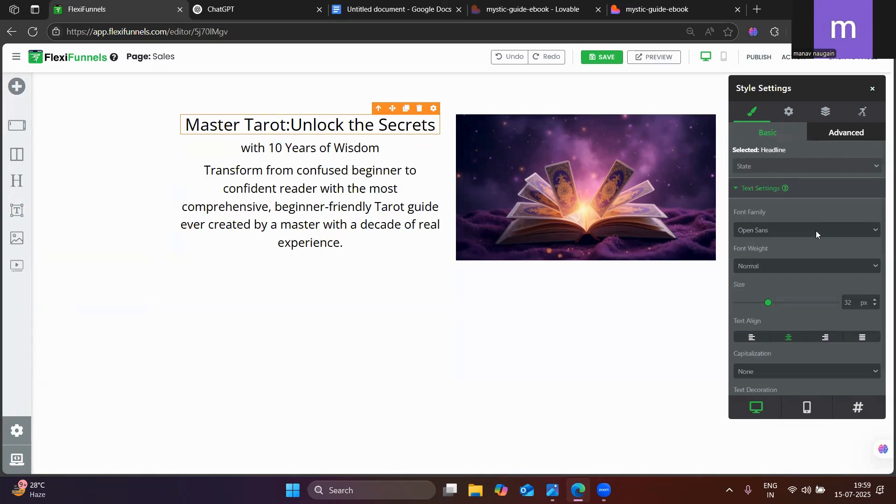
left_click(771, 236)
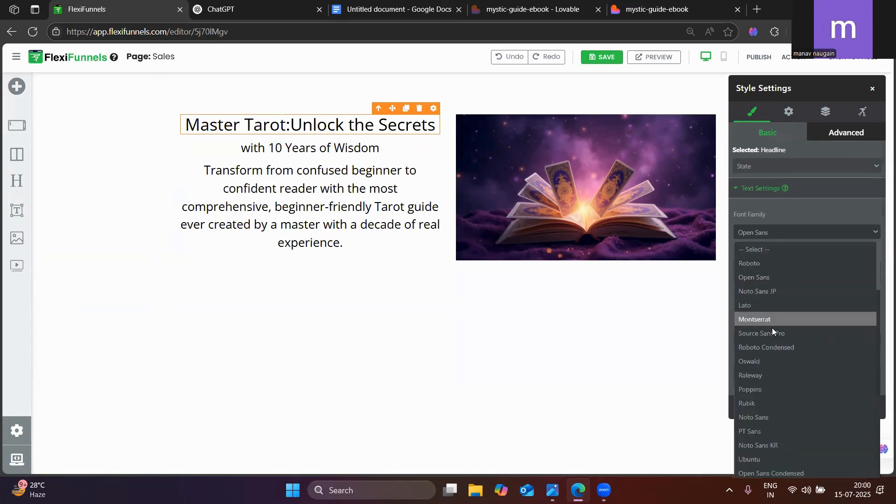
left_click(757, 391)
left_click(771, 274)
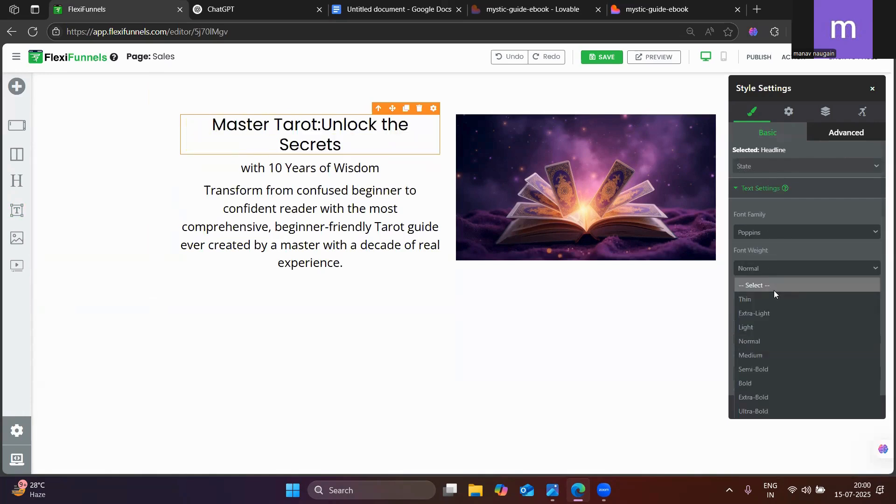
left_click(756, 398)
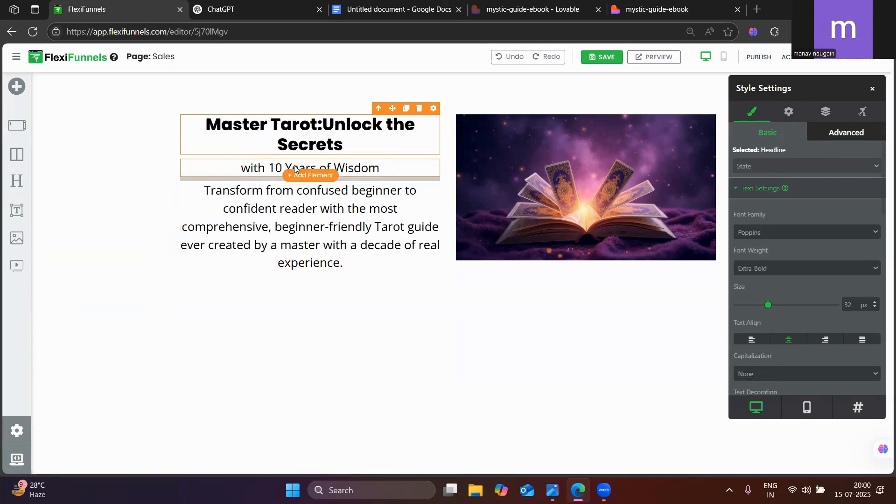
Set the "with 10 Years of Wisdom" sub headline's font to Poppins with Medium weight
left_click(279, 169)
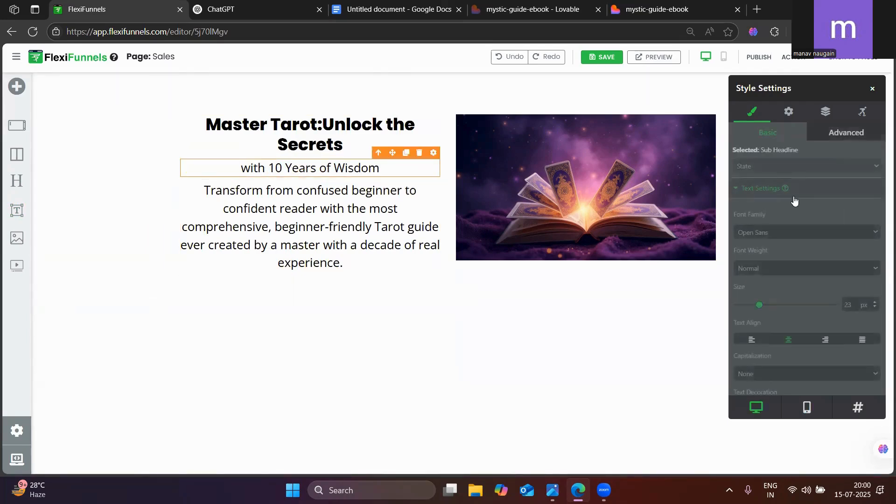
left_click(754, 232)
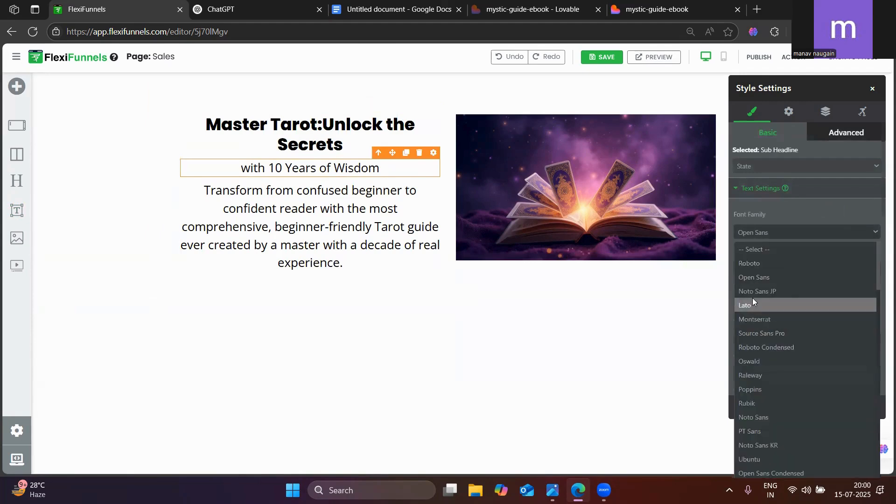
left_click(750, 393)
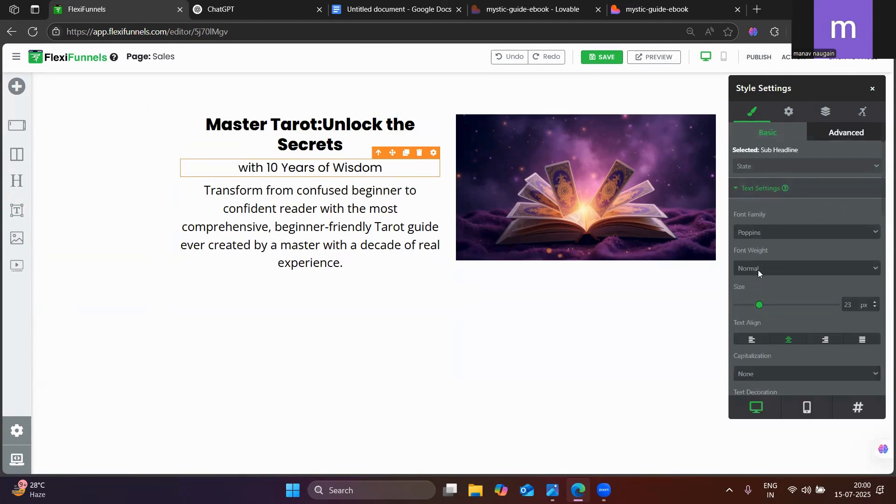
left_click(758, 268)
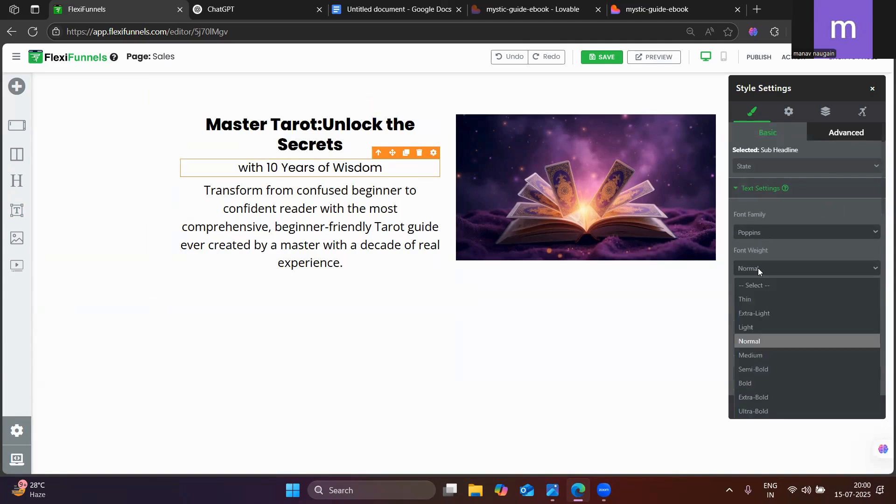
left_click(761, 353)
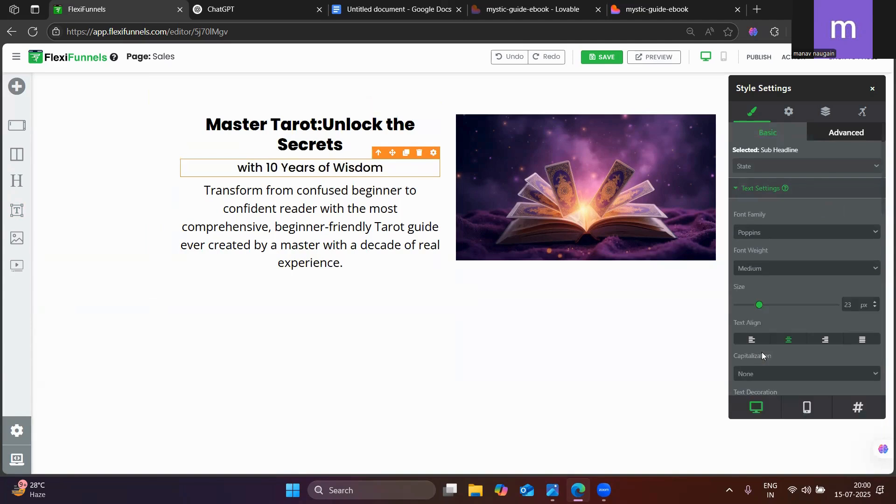
Check the font notes in Google Docs and set the "Transform from confused beginner" paragraph to Montserrat with Medium weight
left_click(238, 203)
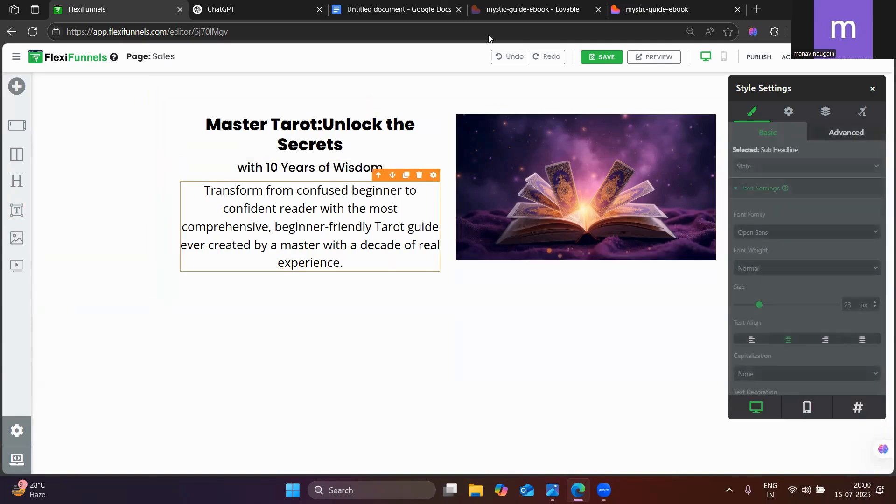
left_click(378, 3)
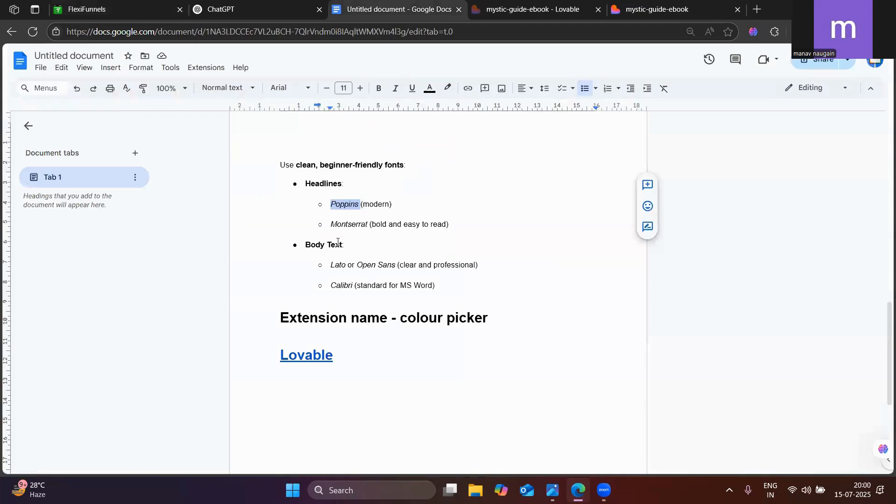
left_click(112, 9)
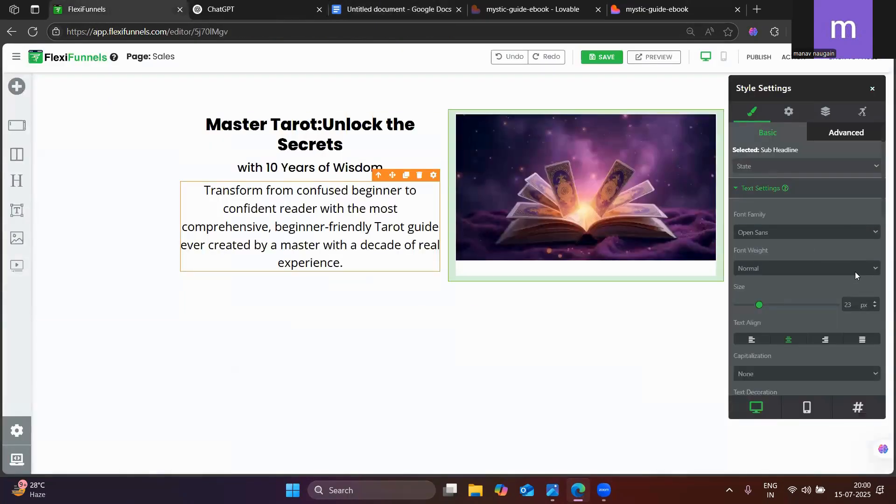
left_click(783, 233)
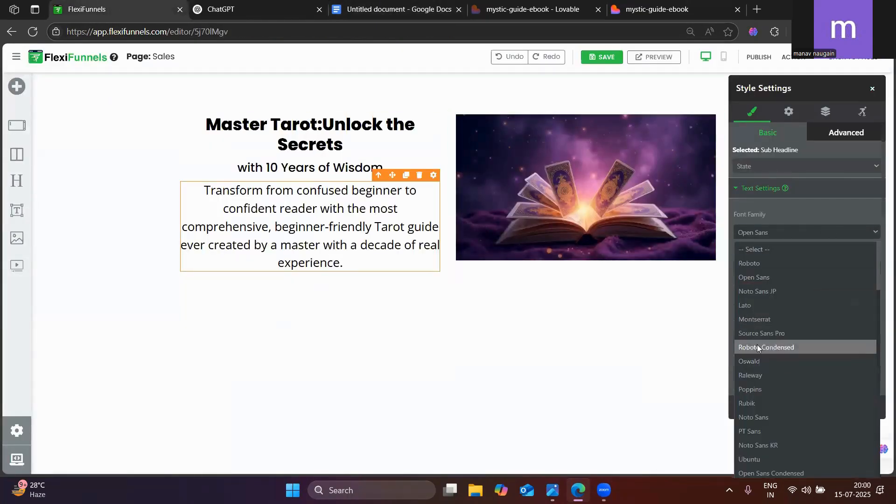
left_click(757, 321)
left_click(764, 267)
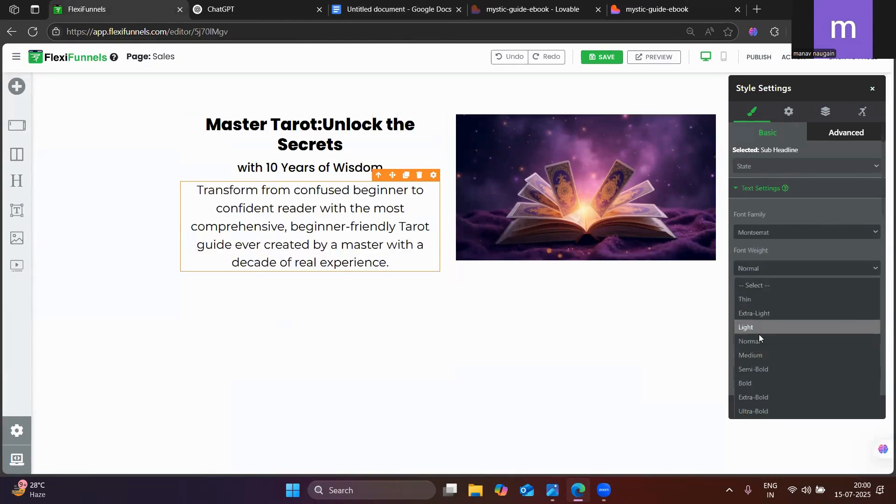
left_click(756, 353)
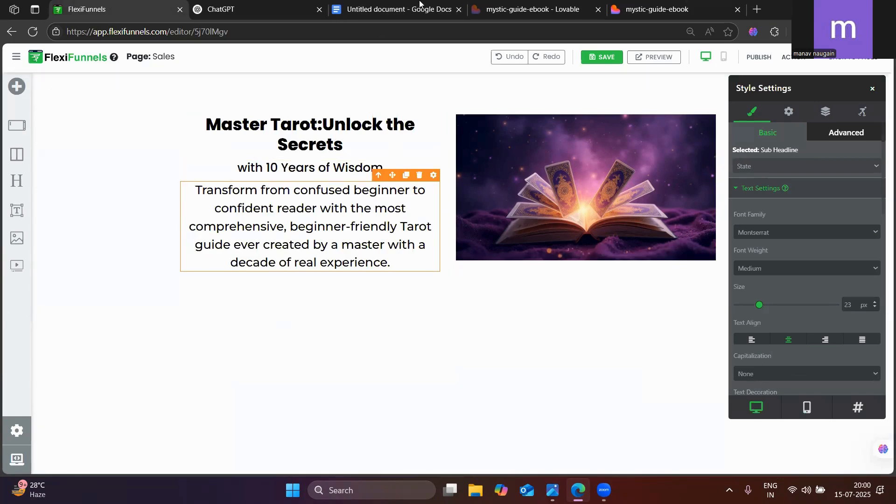
Compare the published page's hero text and background with the hero section in FlexiFunnels
left_click(658, 9)
left_click(336, 243)
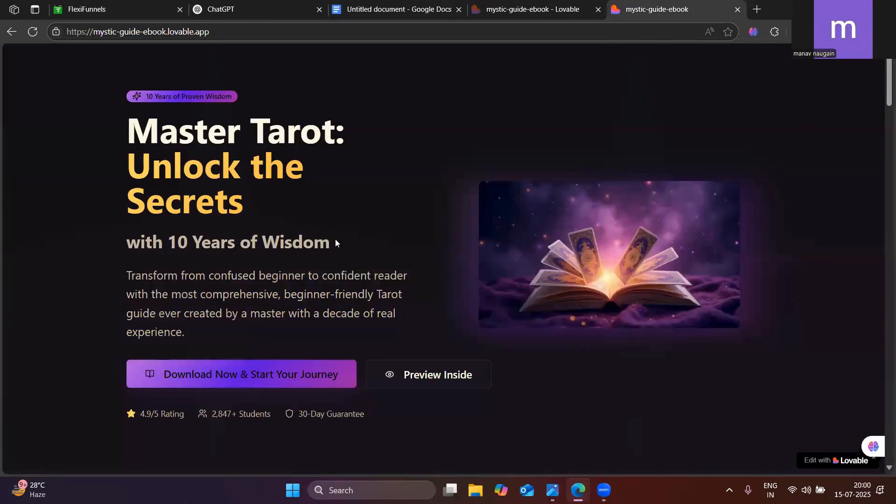
left_click(157, 4)
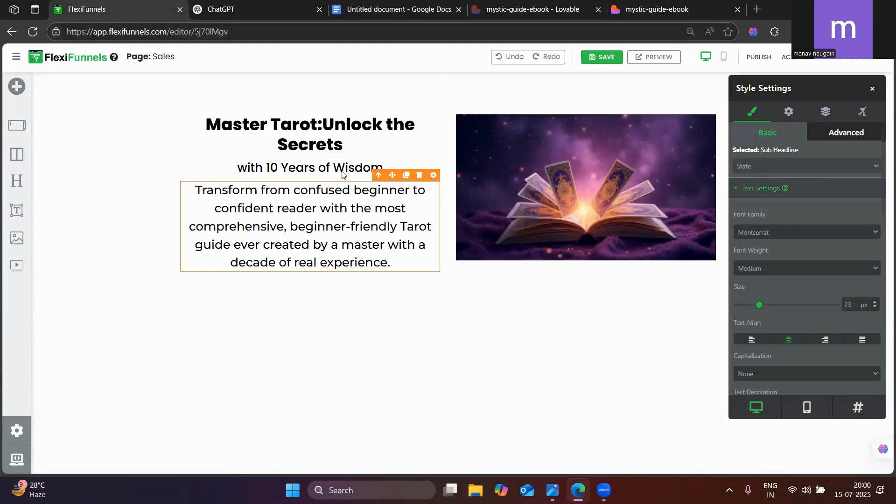
left_click(668, 4)
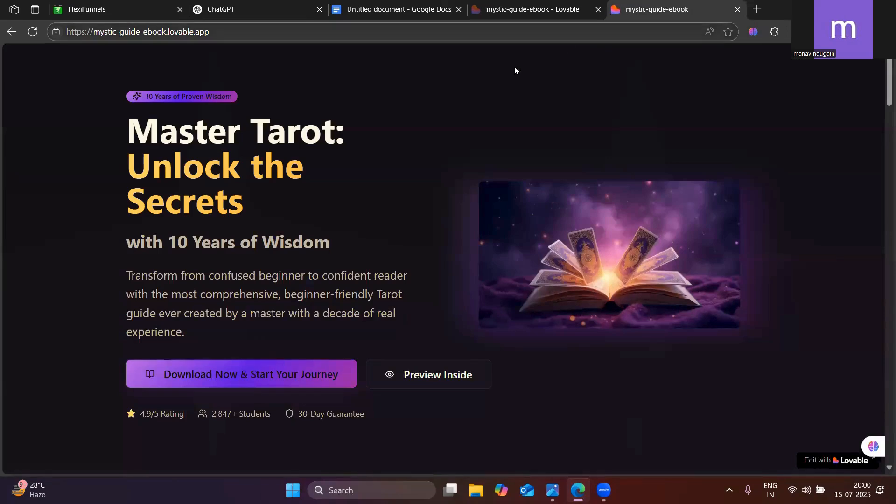
left_click(158, 5)
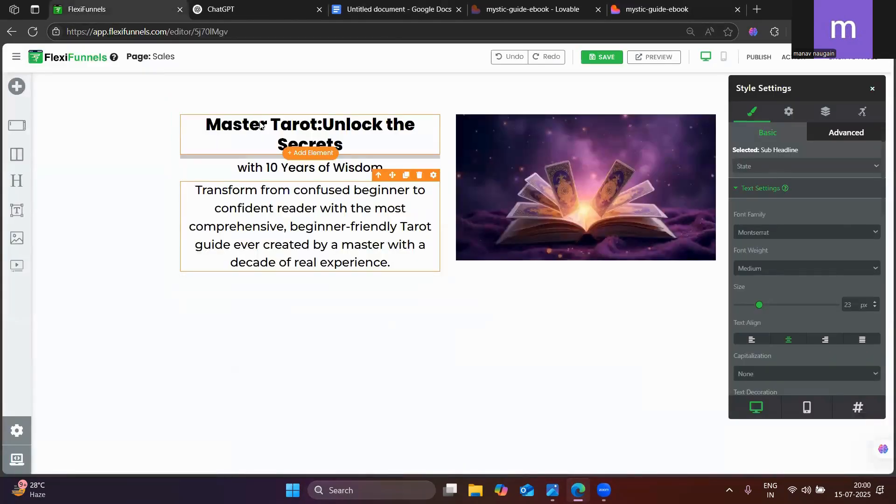
left_click(102, 98)
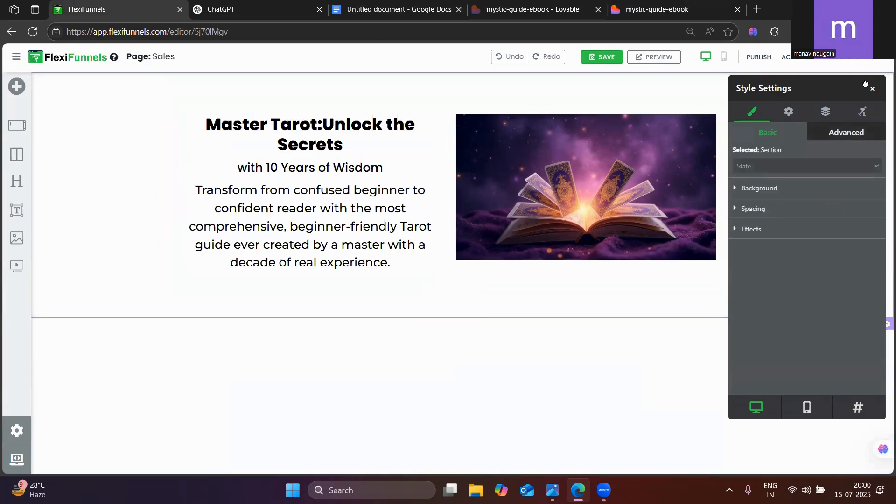
left_click(686, 8)
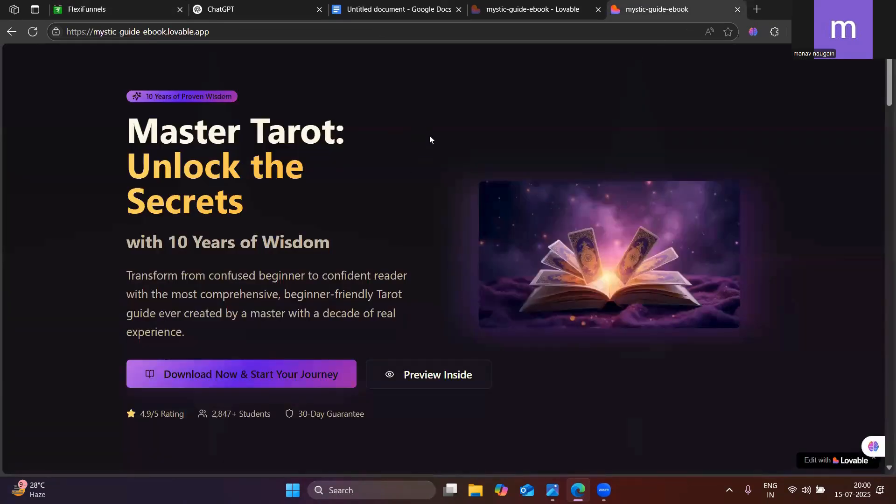
left_click(132, 5)
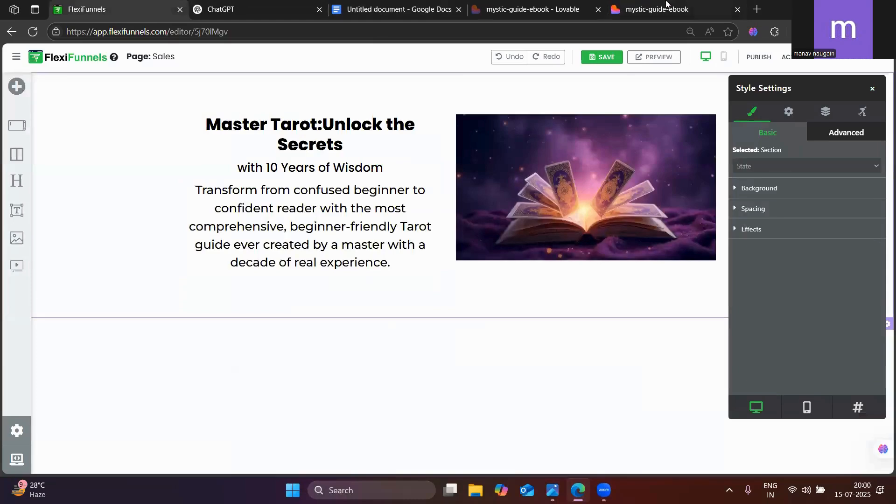
Sample the published page's dark hero background with the ColorZilla extension to copy its colour code #120F15
left_click(705, 5)
left_click(775, 34)
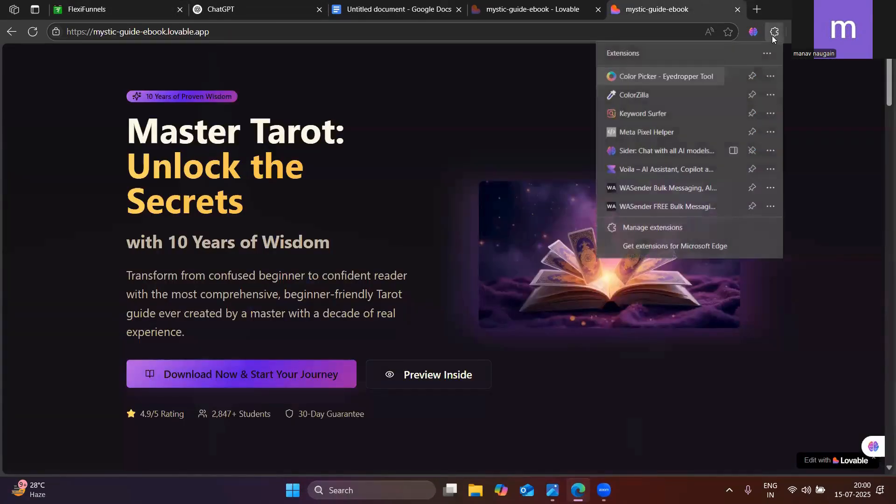
left_click(631, 96)
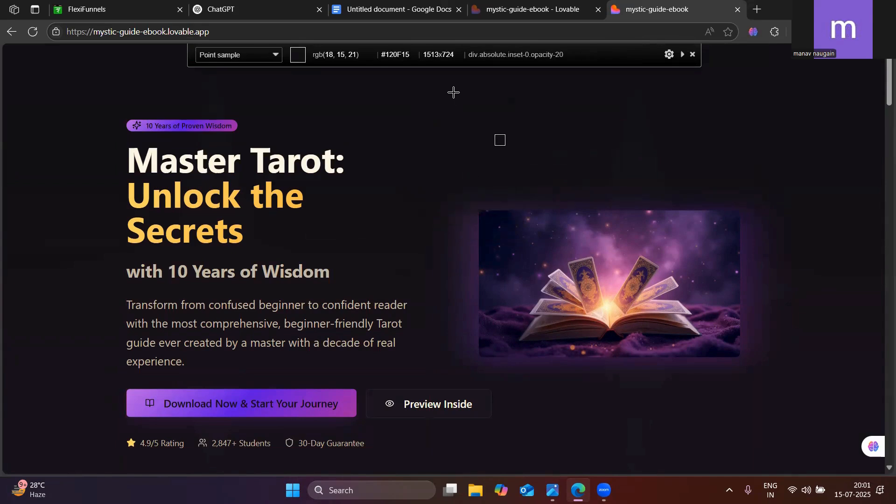
left_click(453, 92)
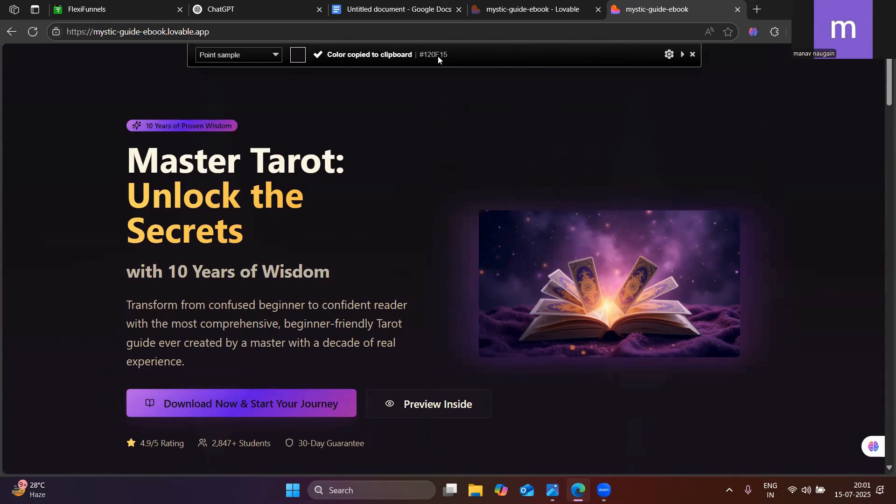
Return to FlexiFunnels and set the hero section's background colour to the copied #120f15
left_click(148, 5)
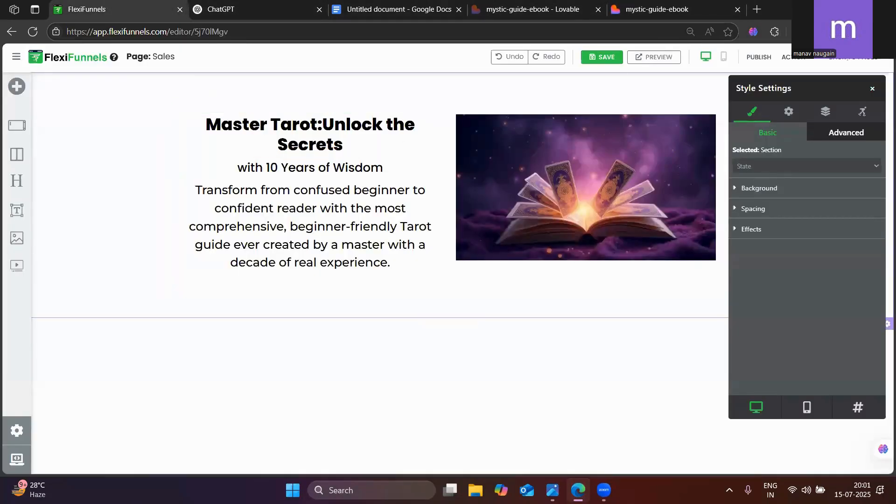
left_click(873, 89)
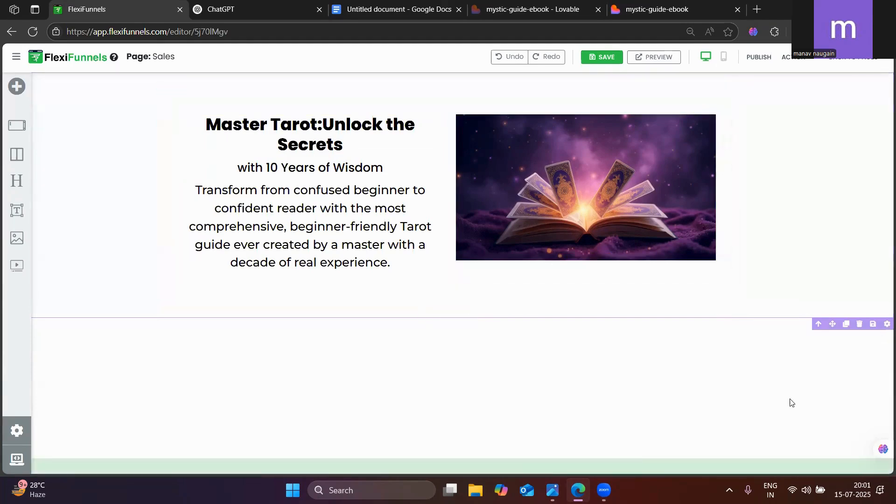
left_click(517, 145)
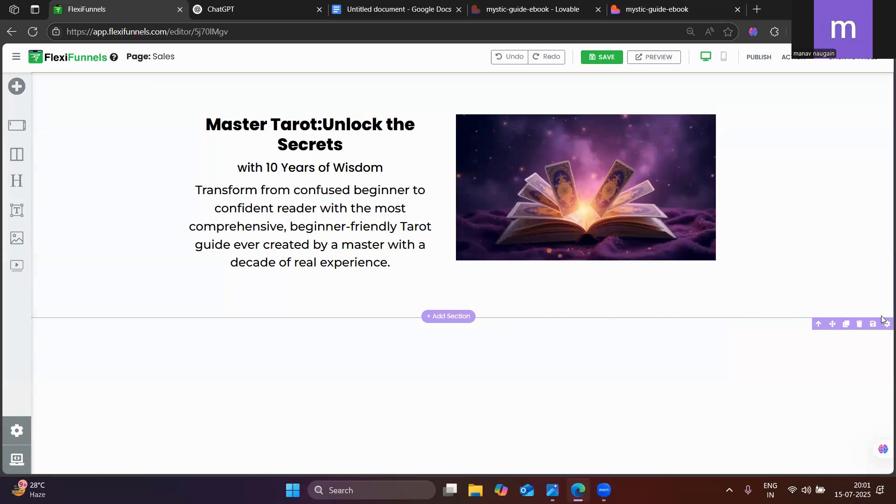
left_click(885, 325)
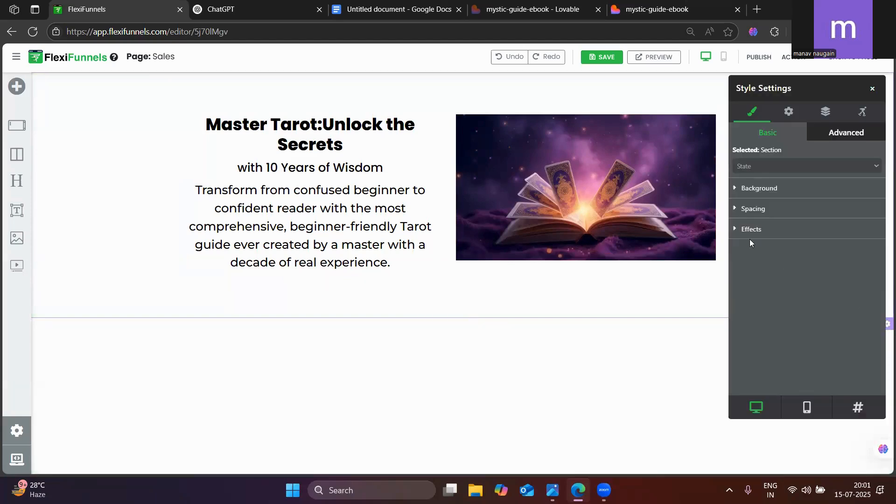
left_click(743, 189)
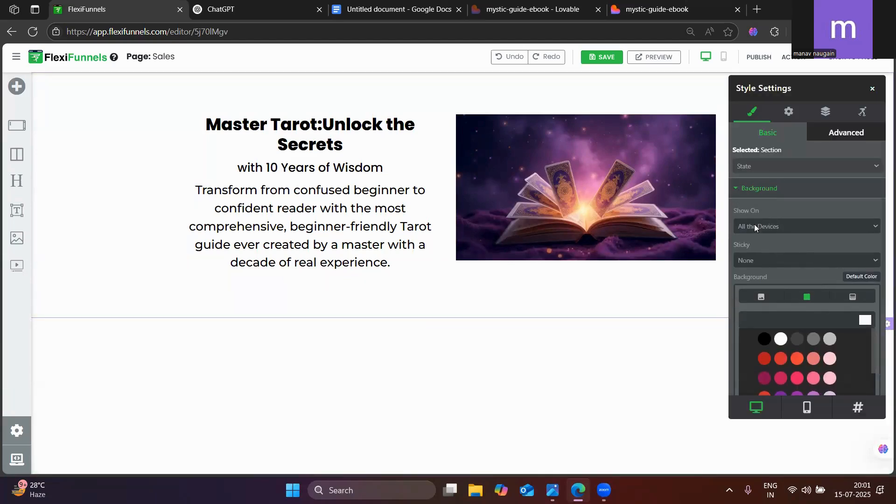
left_click(865, 322)
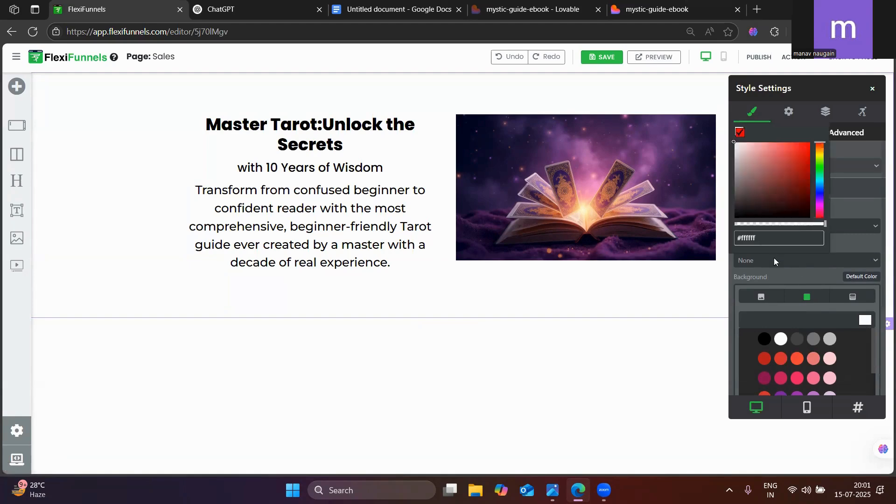
triple_click(753, 240)
key("ctrl+v")
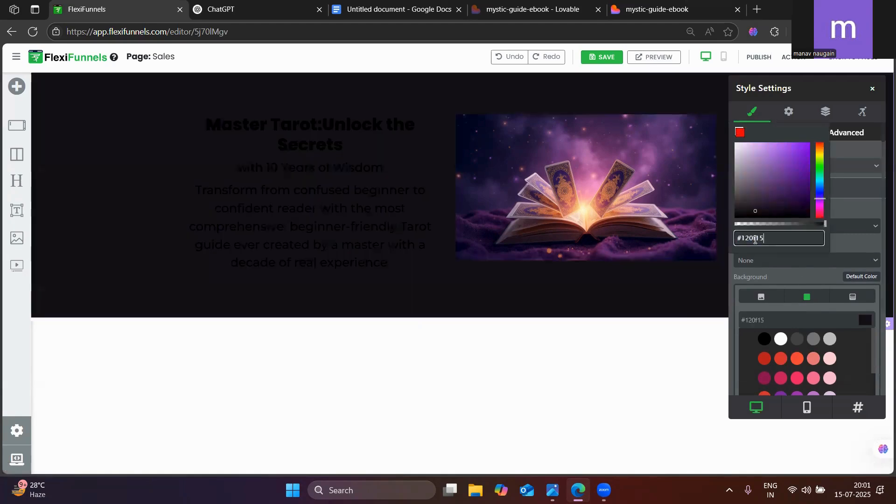
left_click(632, 381)
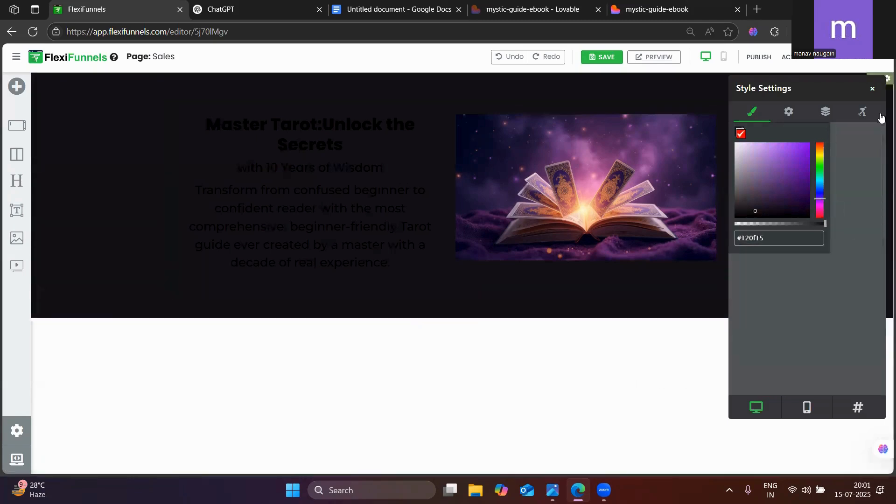
Set the "Master Tarot:Unlock the Secrets" headline's text colour to white #FFFFFF
left_click(874, 90)
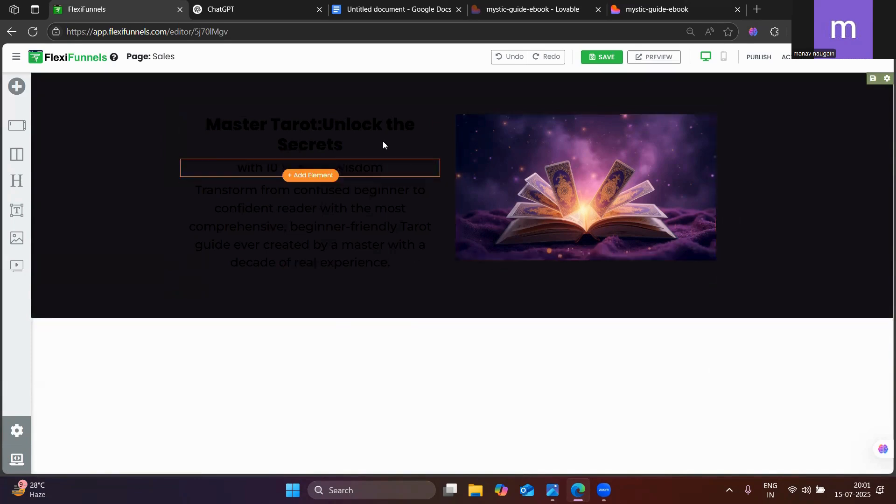
left_click(319, 122)
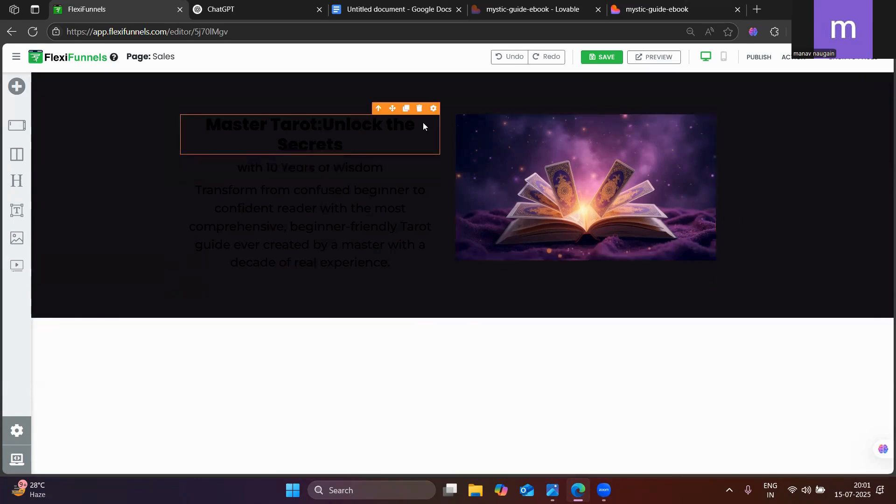
left_click(433, 109)
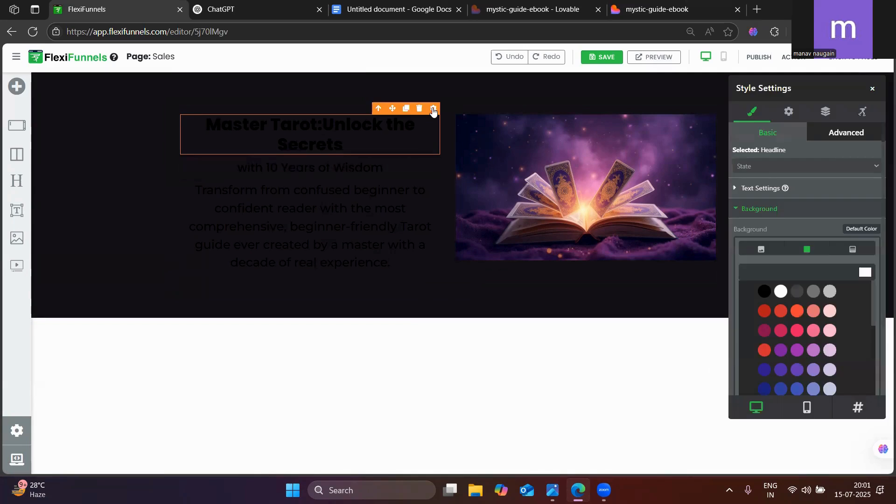
left_click(781, 292)
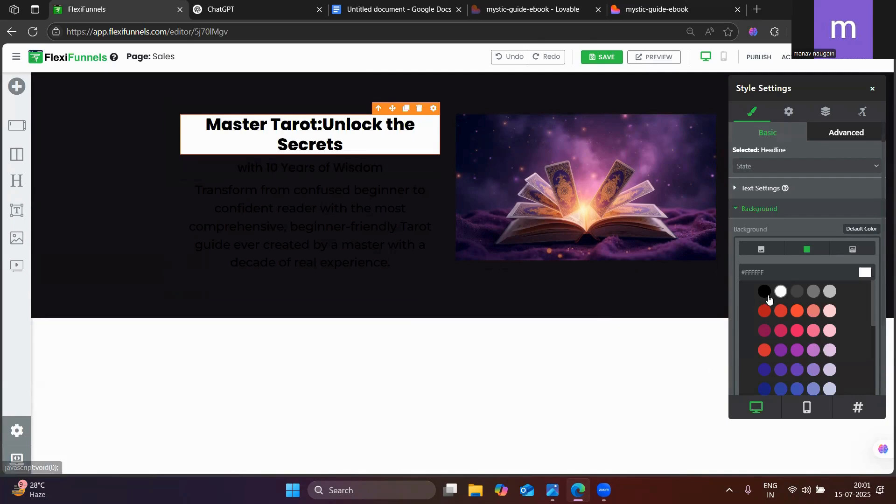
left_click(769, 295)
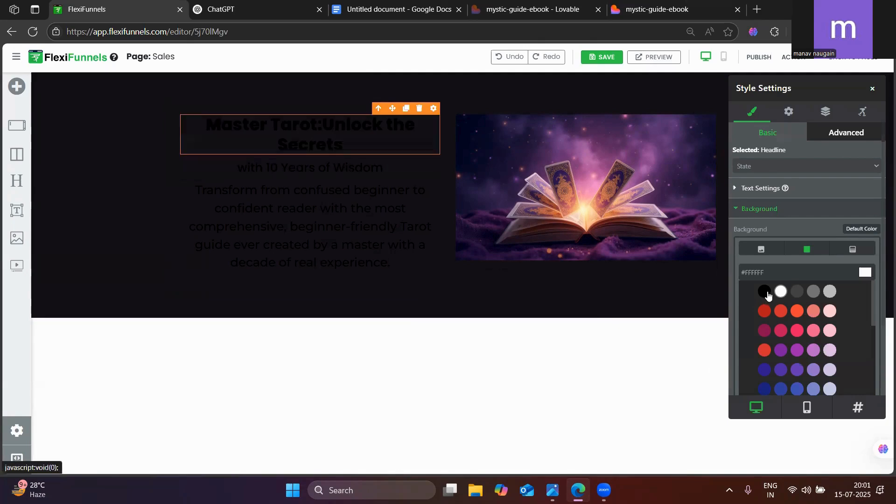
left_click(755, 189)
scroll(775, 280, "down", 4)
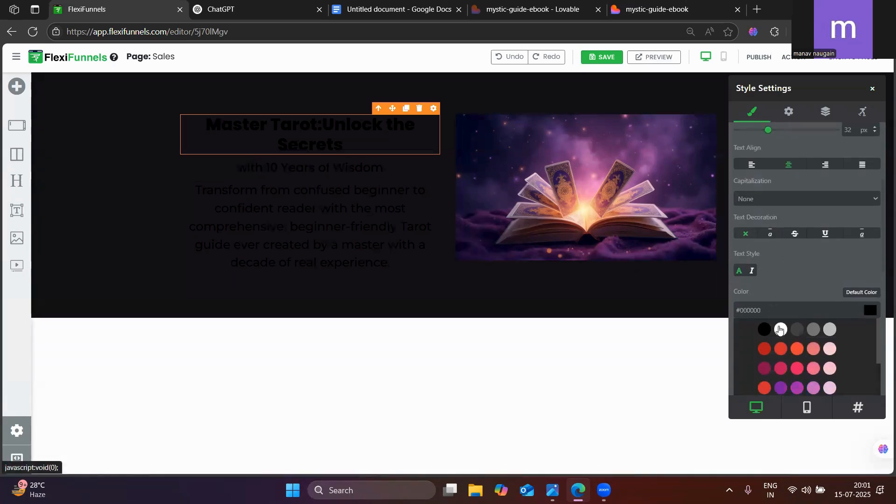
scroll(776, 323, "up", 4)
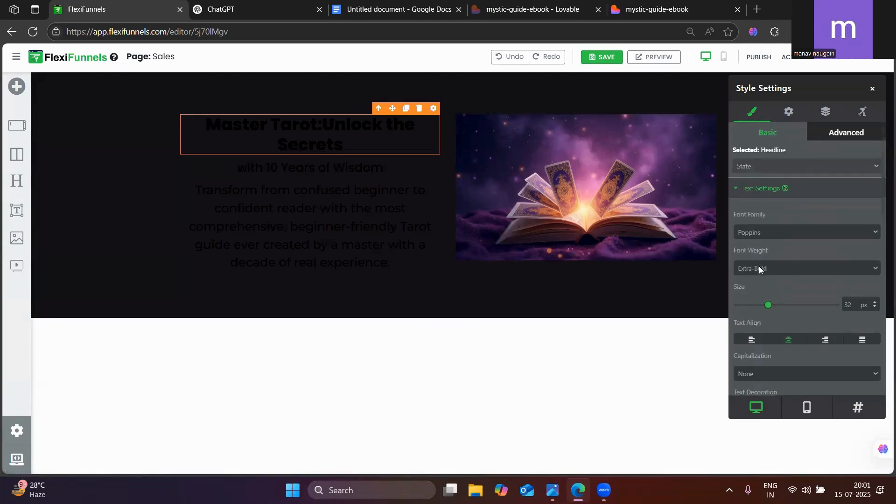
left_click(749, 186)
left_click(750, 186)
scroll(797, 309, "down", 4)
left_click(782, 270)
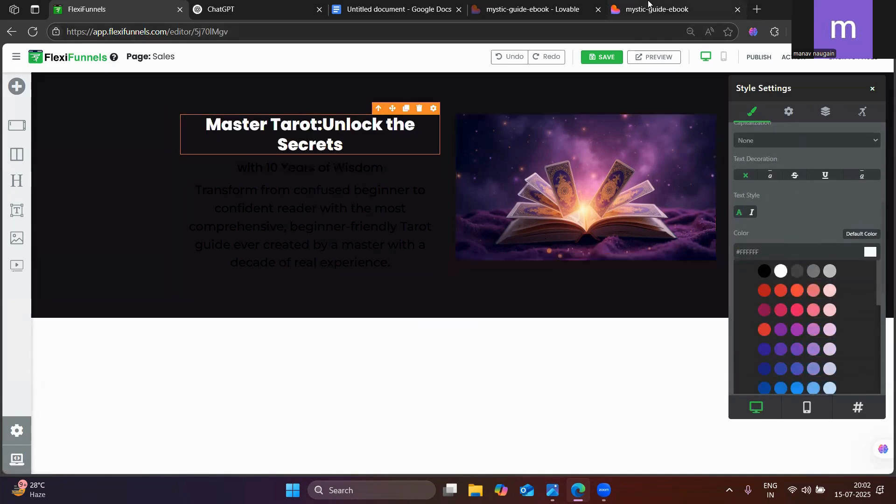
Check the hero text colours on the published page and set the "with 10 Years of Wisdom" subheading's text colour to white #FFFFFF
left_click(647, 8)
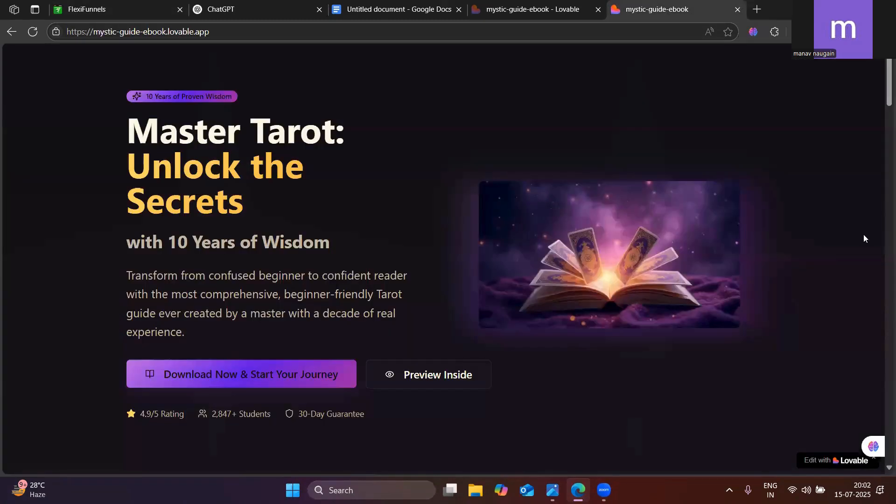
left_click(85, 4)
left_click(258, 163)
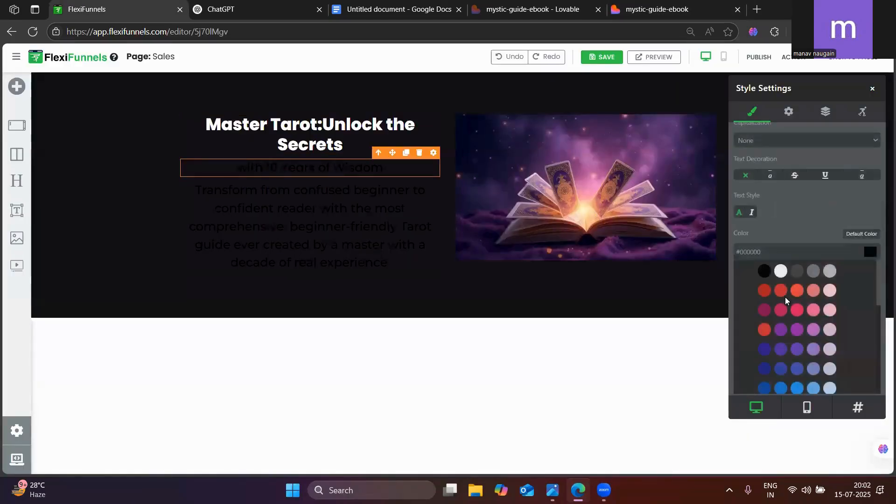
left_click(779, 271)
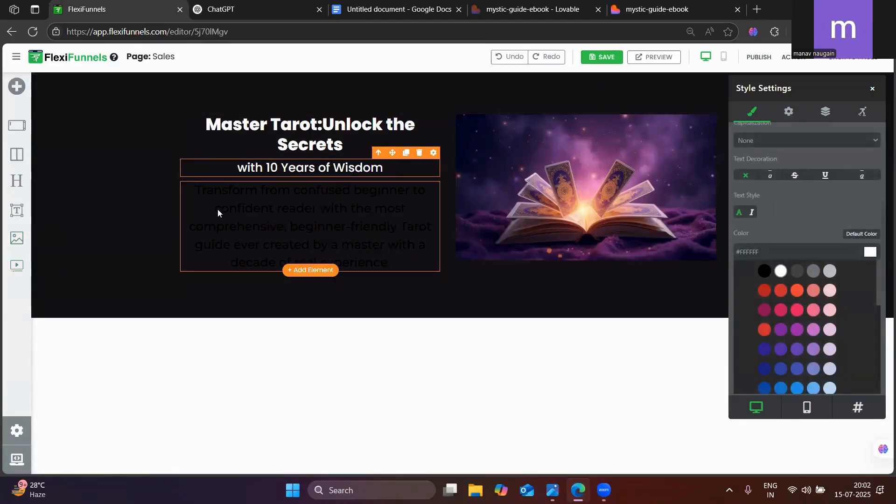
Switch to the published page and sample the "Transform from confused beginner" paragraph's text with ColorZilla to copy its colour code #C2A872
left_click(685, 7)
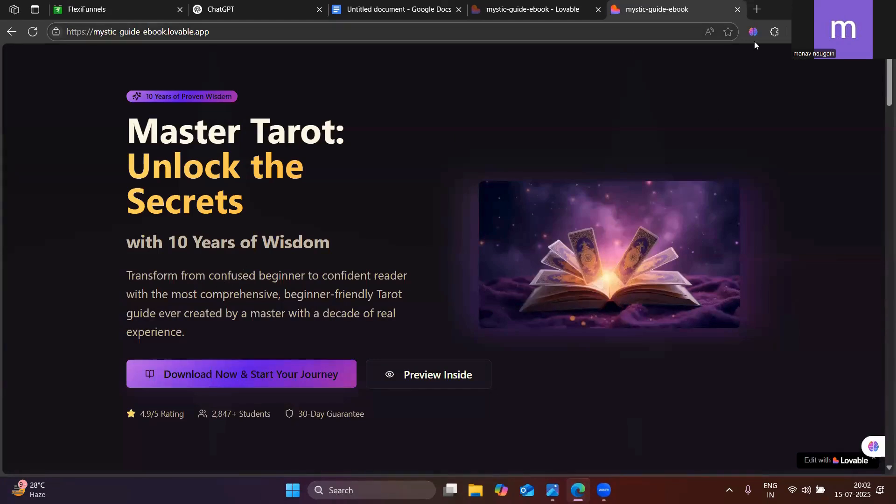
left_click(773, 34)
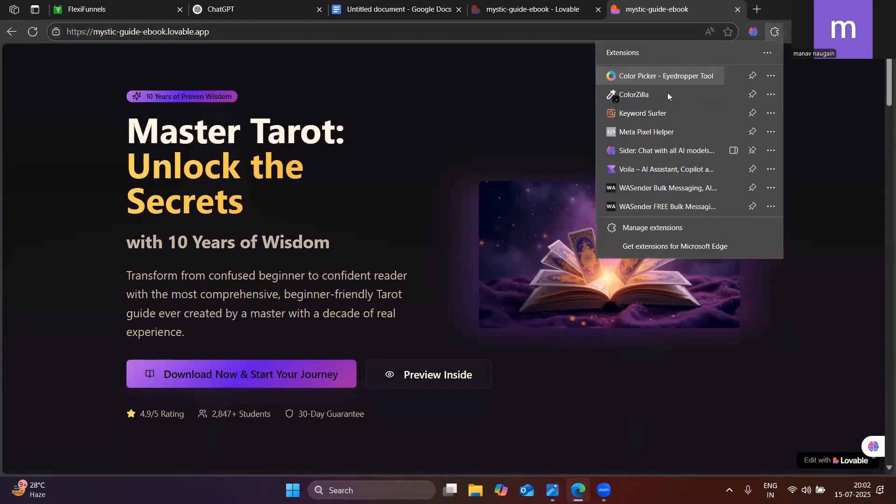
left_click(633, 95)
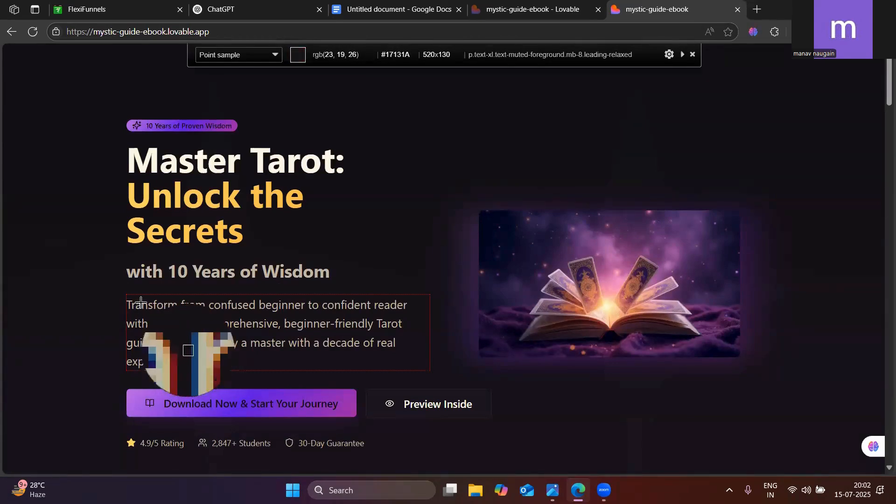
left_click(364, 327)
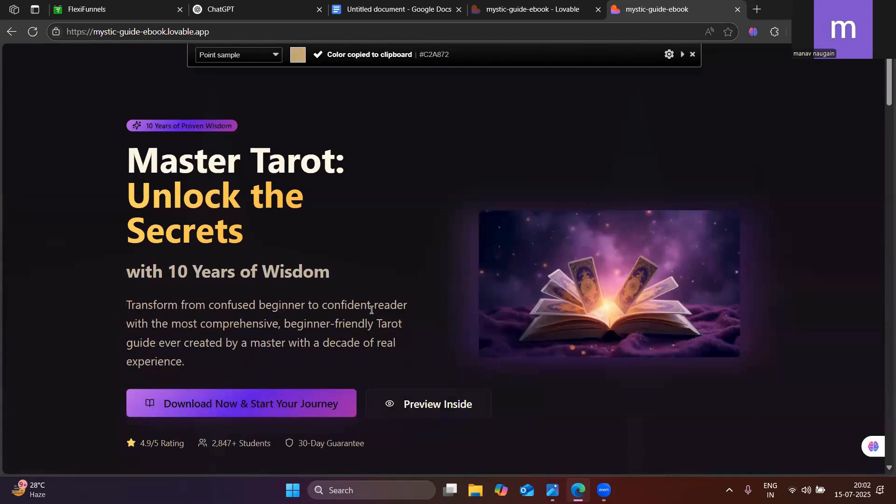
scroll(331, 331, "down", 1)
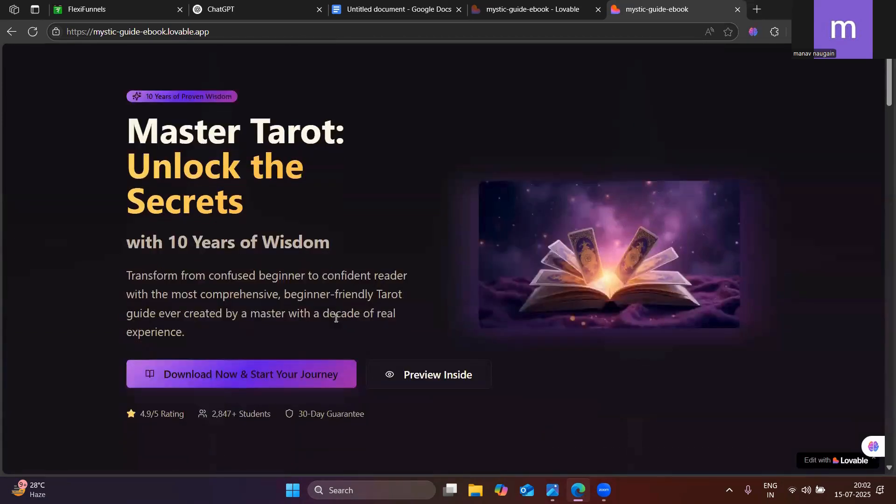
Restart ColorZilla on the published page to sample the hero paragraph's text colour again
left_click(779, 34)
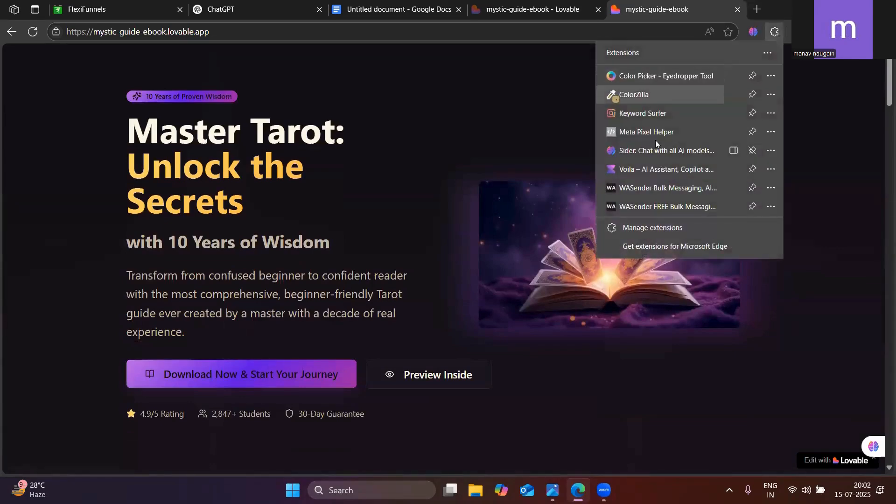
left_click(627, 99)
scroll(261, 306, "up", 1)
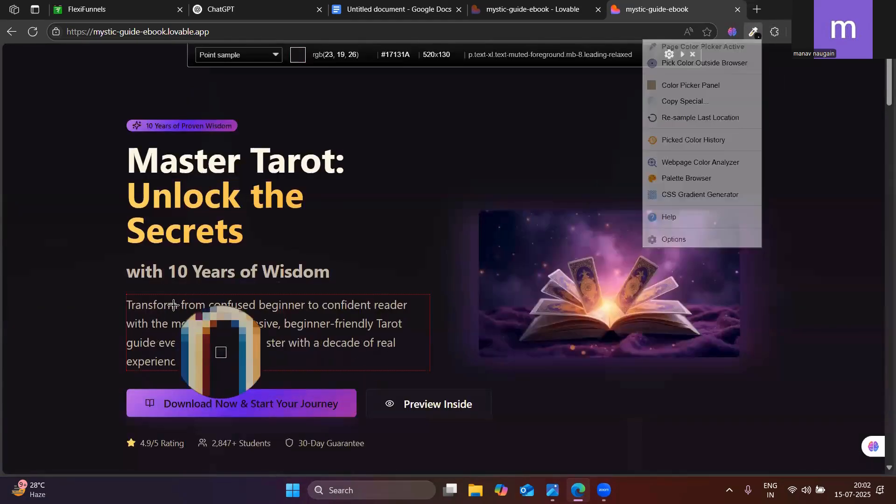
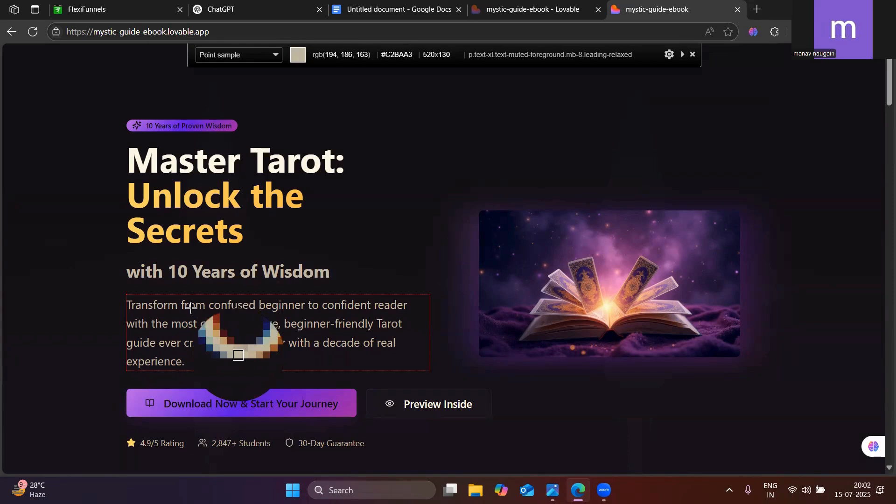
Copy the published hero paragraph's colour code #C2BAA3 and set the "Transform from confused beginner" paragraph's text colour to it in FlexiFunnels
left_click(192, 308)
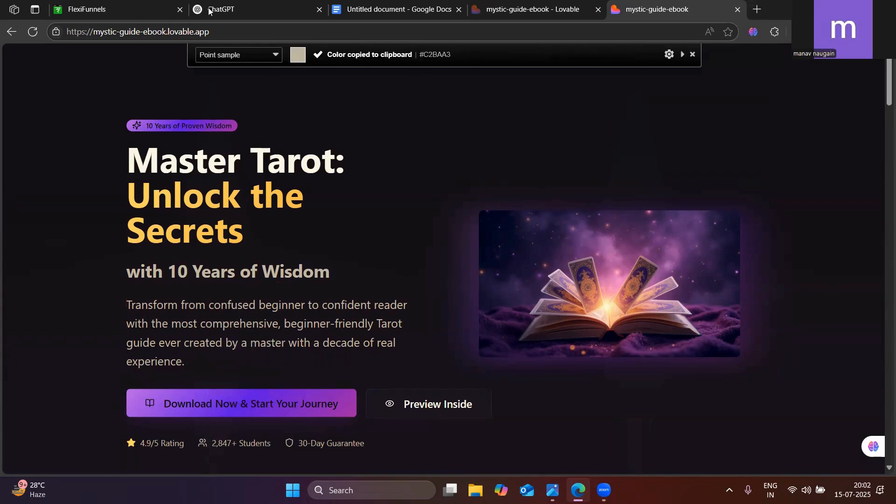
left_click(163, 10)
left_click(282, 201)
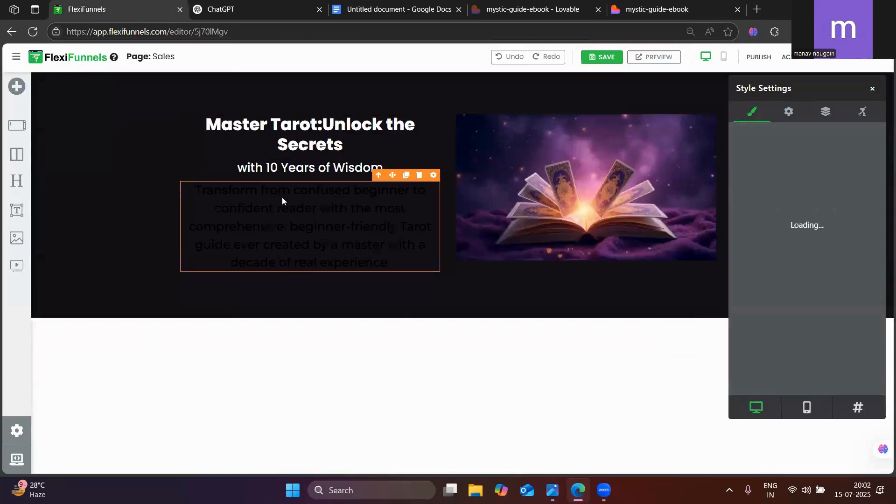
scroll(874, 207, "down", 5)
left_click(777, 253)
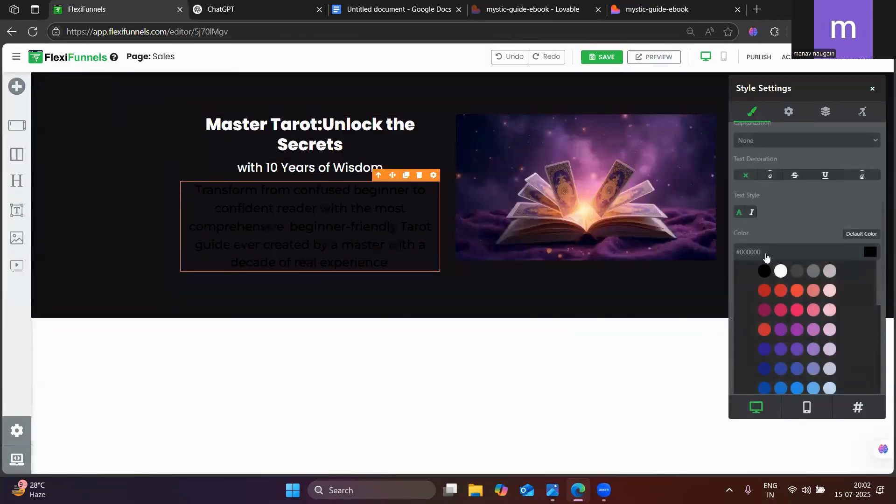
left_click(870, 253)
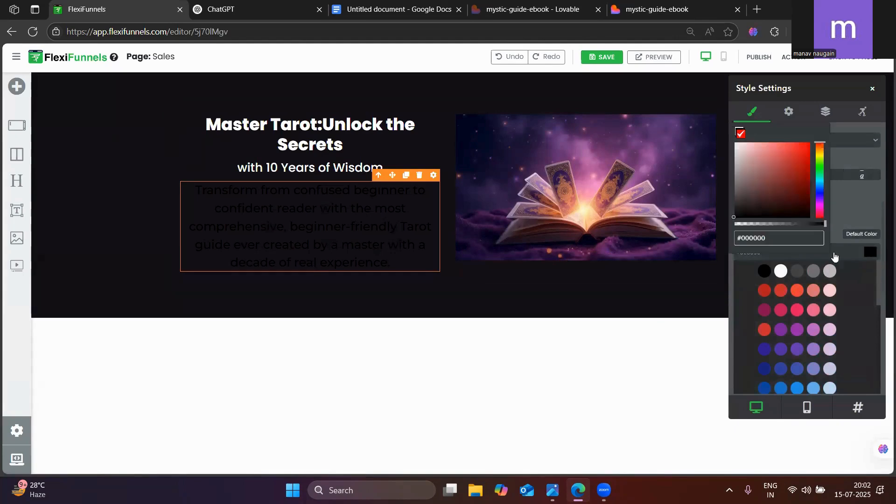
triple_click(748, 239)
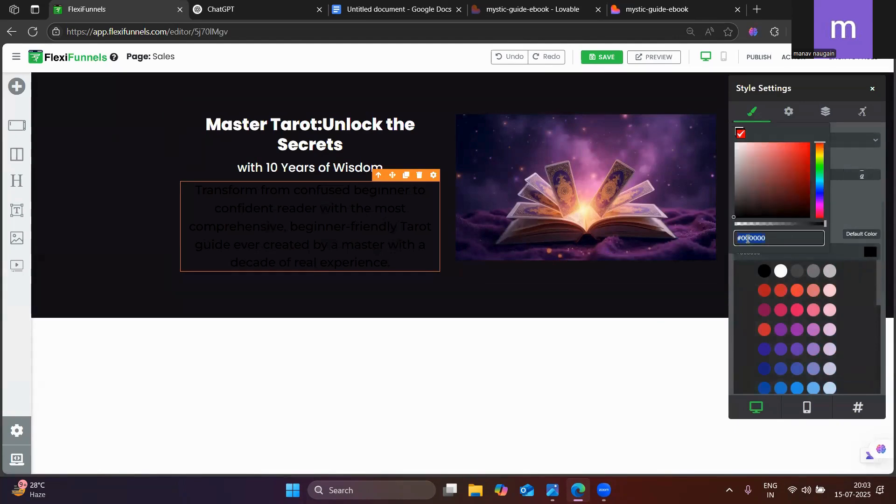
key("ctrl+v")
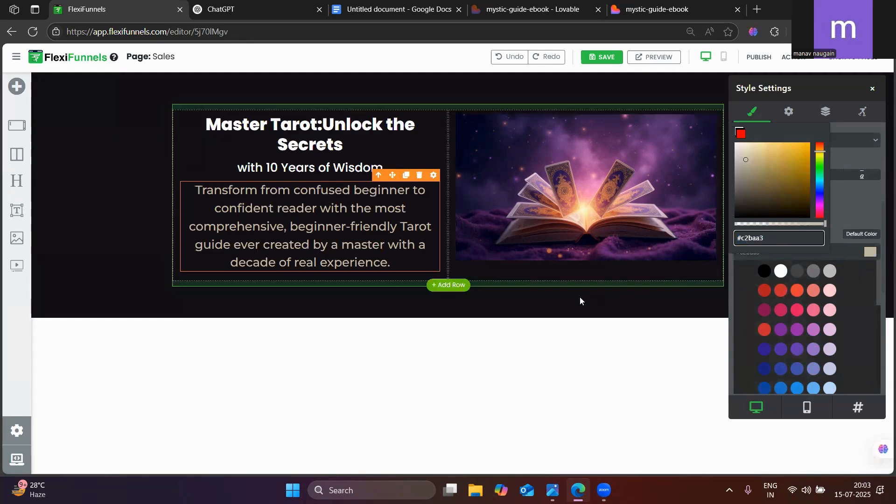
left_click(513, 373)
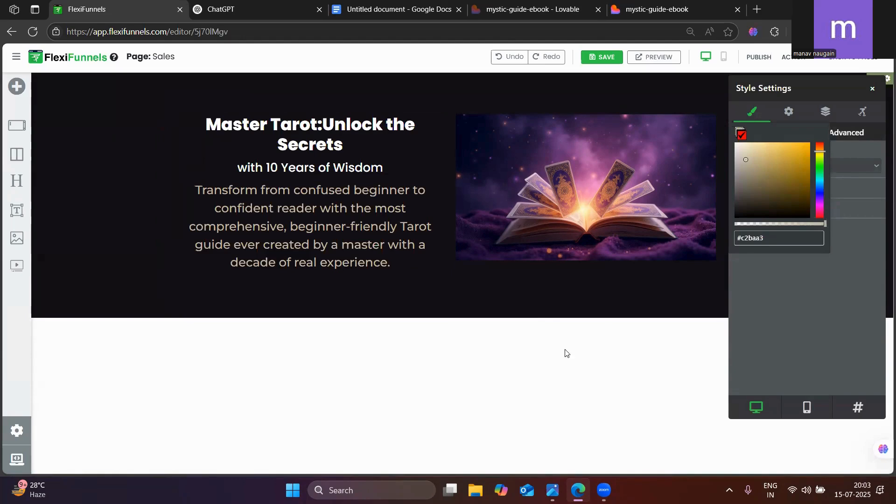
Compare the headline with the published page and break it into two lines after "Master Tarot:"
left_click(643, 4)
left_click(135, 3)
left_click(656, 5)
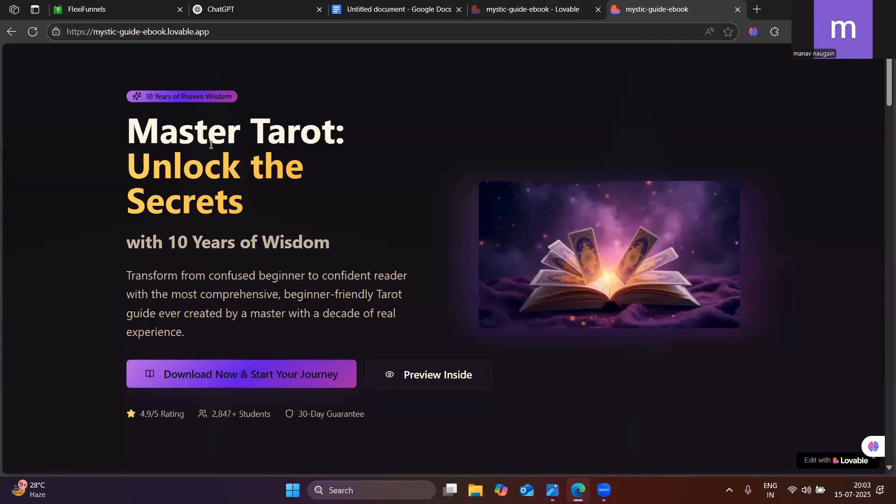
left_click(129, 5)
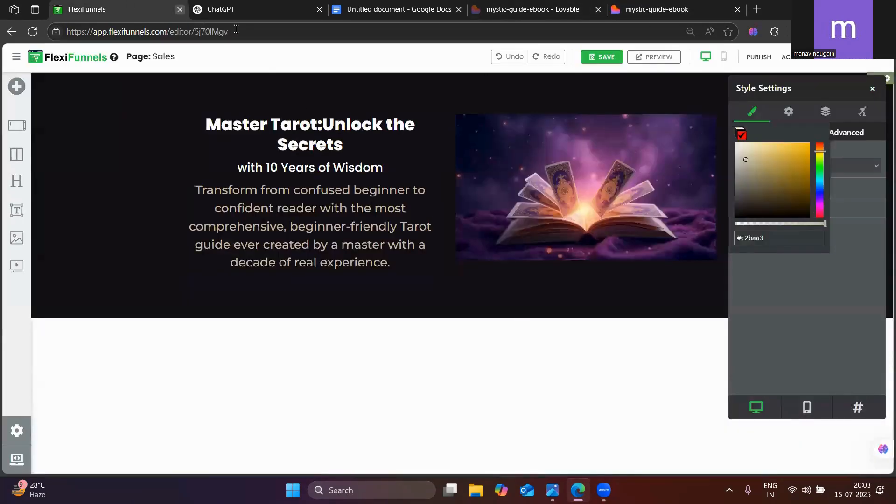
left_click(317, 124)
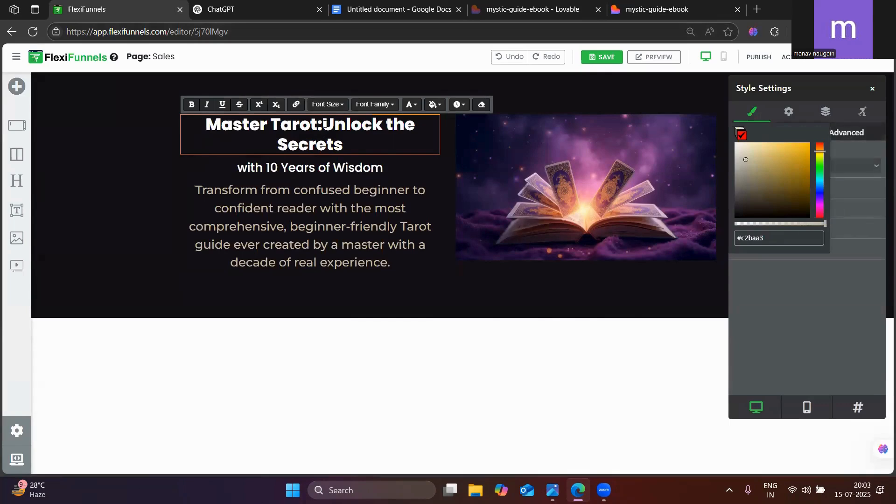
key("Return")
left_click(685, 4)
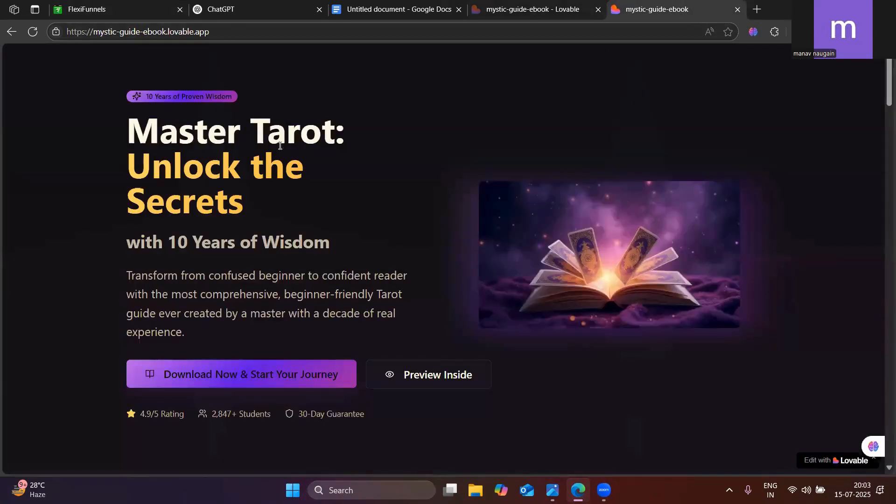
left_click(136, 5)
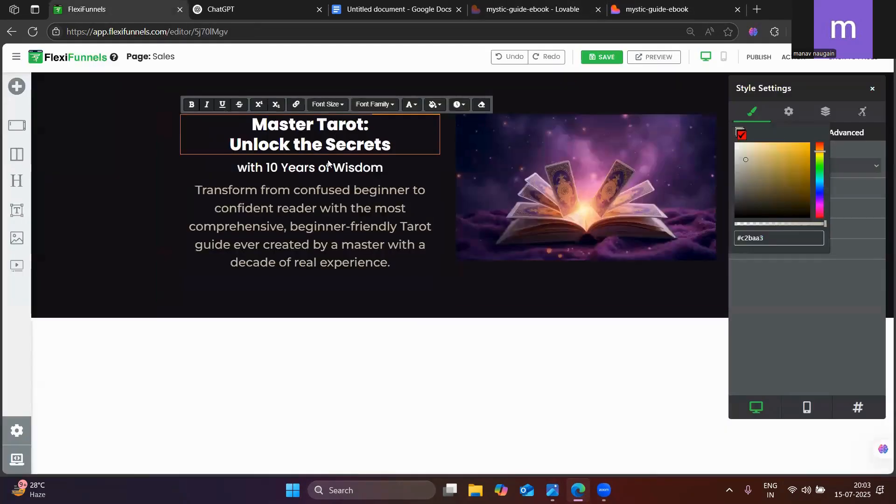
left_click(640, 4)
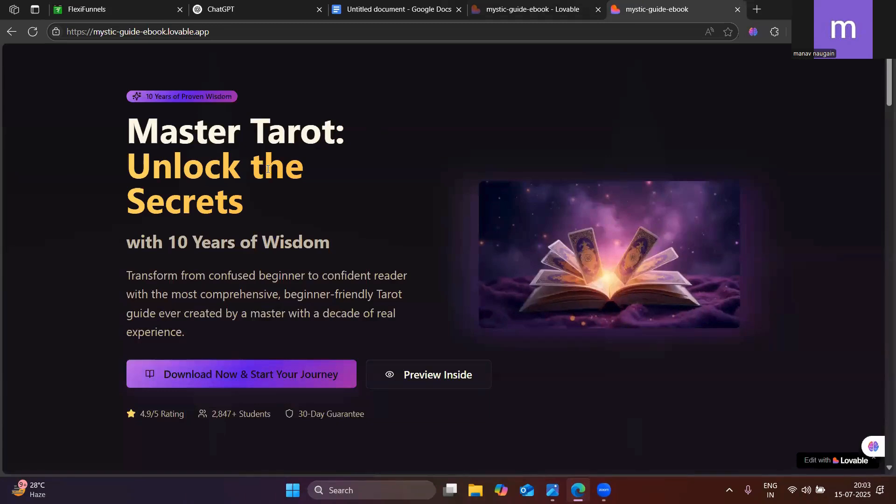
left_click(130, 6)
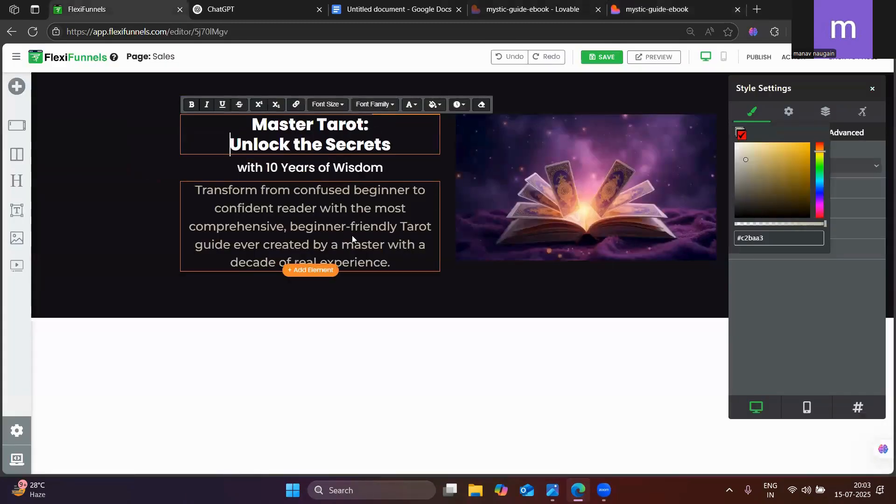
Set the hero headline's font size to 55 px, checking its proportions against the published page
left_click(392, 364)
left_click(409, 137)
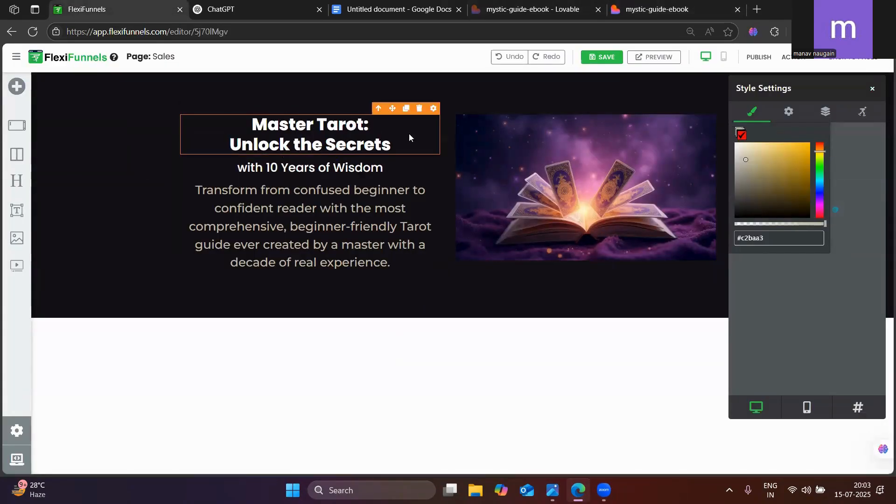
left_click(433, 110)
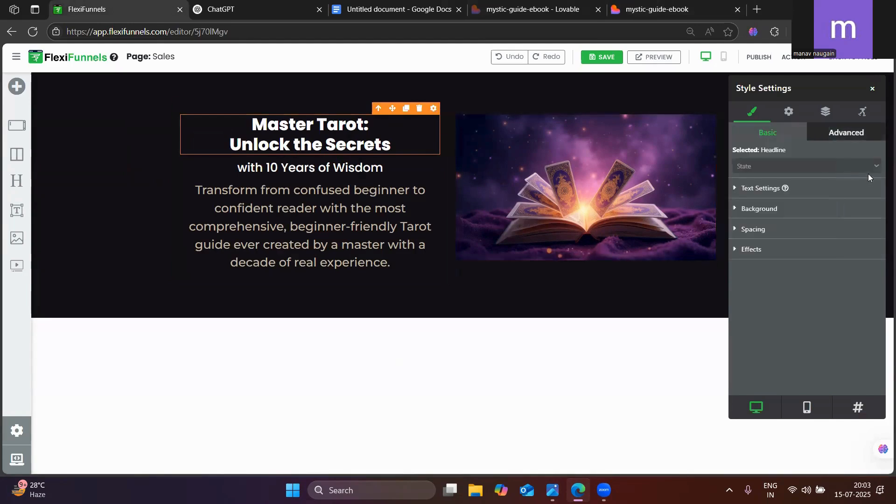
left_click(763, 188)
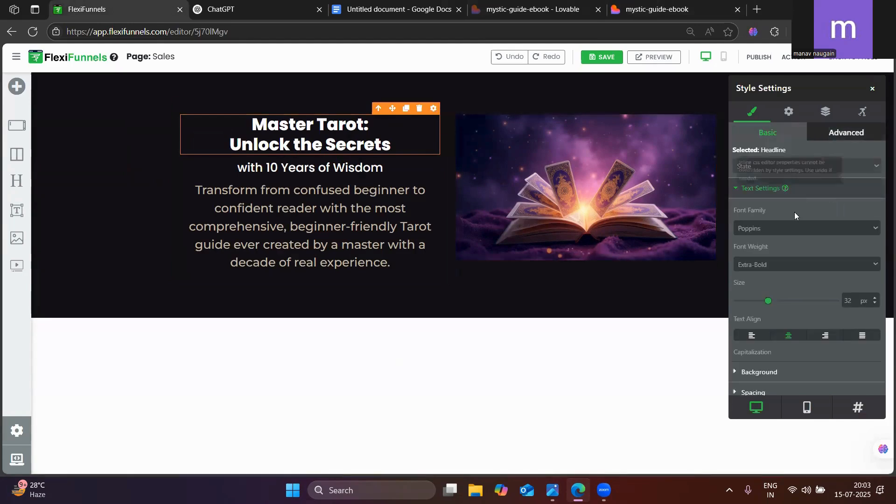
double_click(846, 306)
type("75")
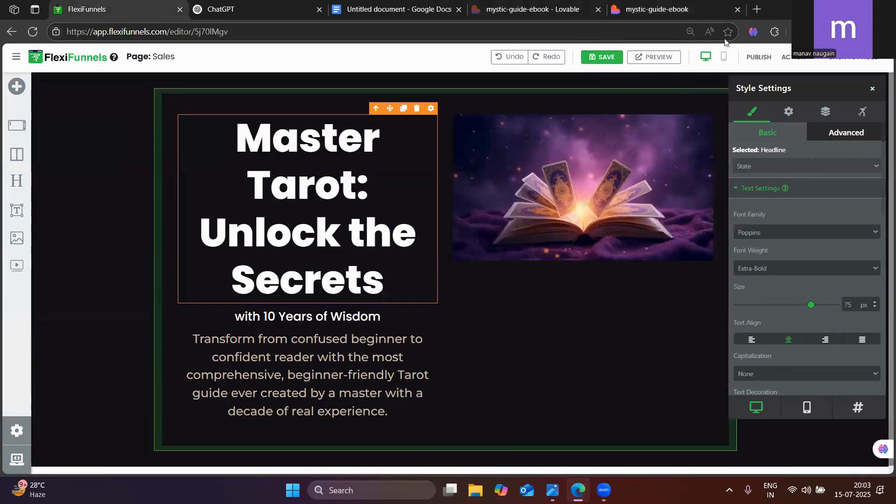
left_click(695, 4)
left_click(154, 3)
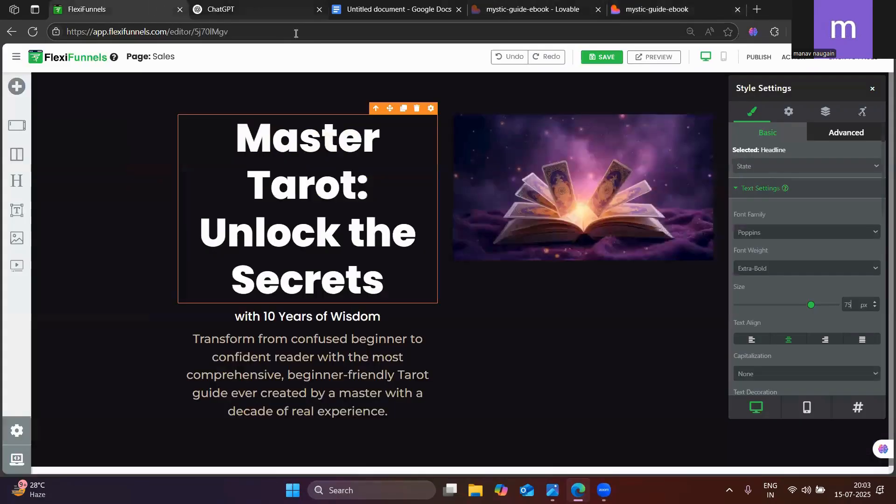
left_click_drag(815, 305, 791, 306)
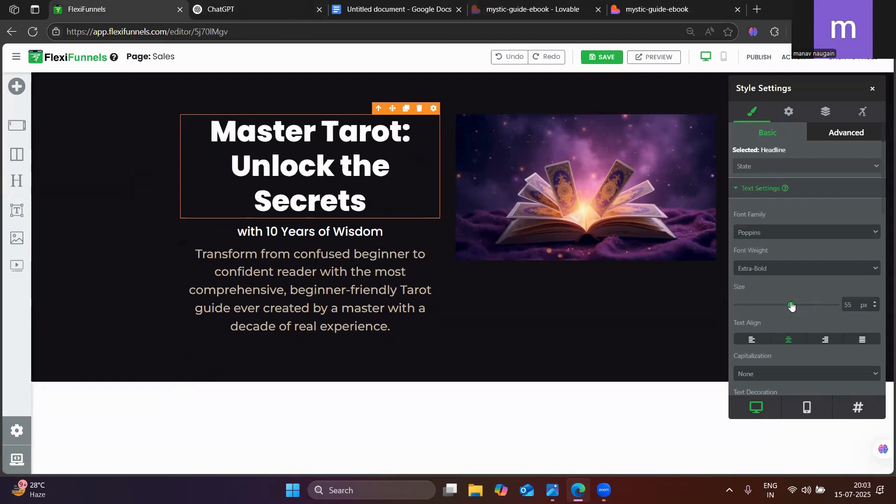
left_click(672, 9)
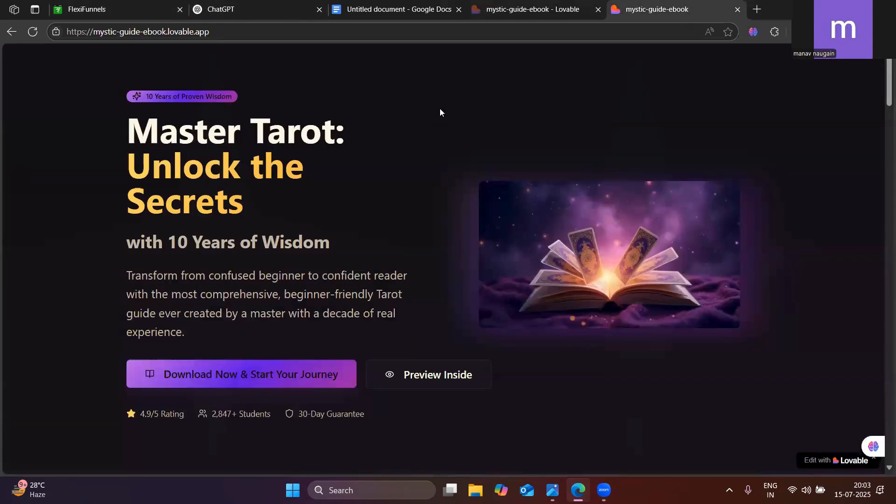
left_click(93, 10)
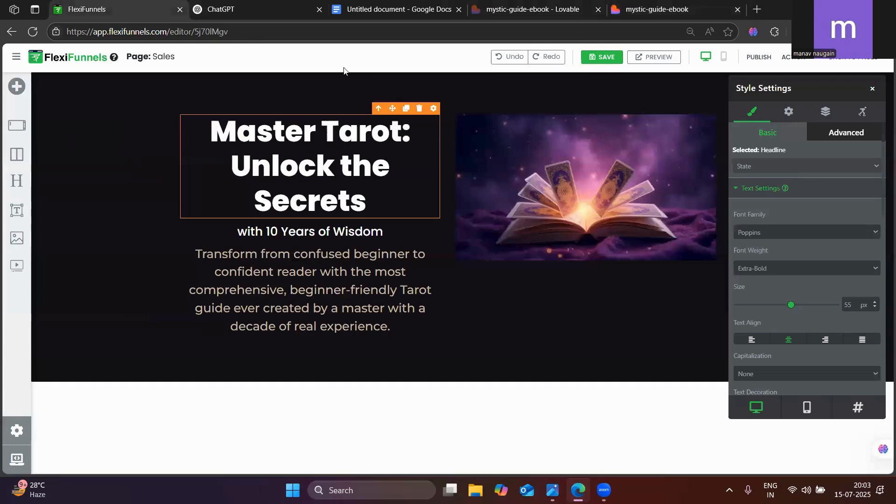
Select "Unlock the Secrets" in the headline and sample the matching gold text on the published page with ColorZilla to copy #FFD360
triple_click(303, 168)
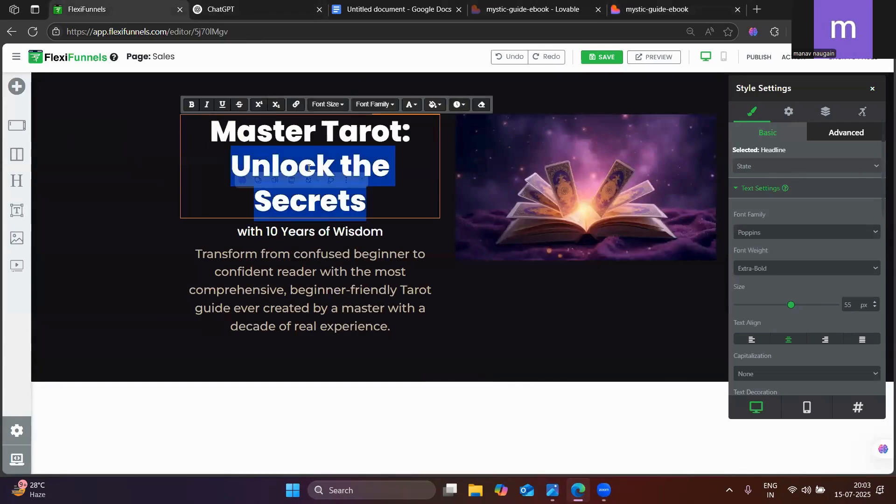
left_click(299, 201)
left_click_drag(231, 166, 363, 199)
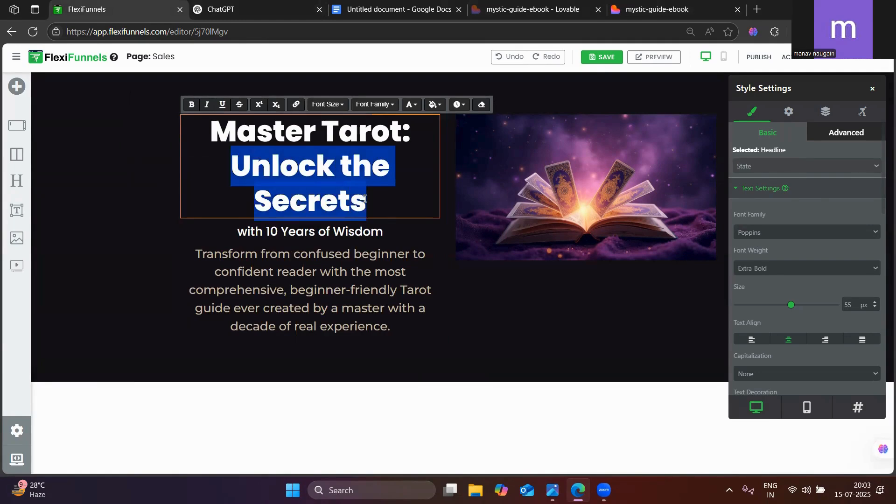
left_click(684, 5)
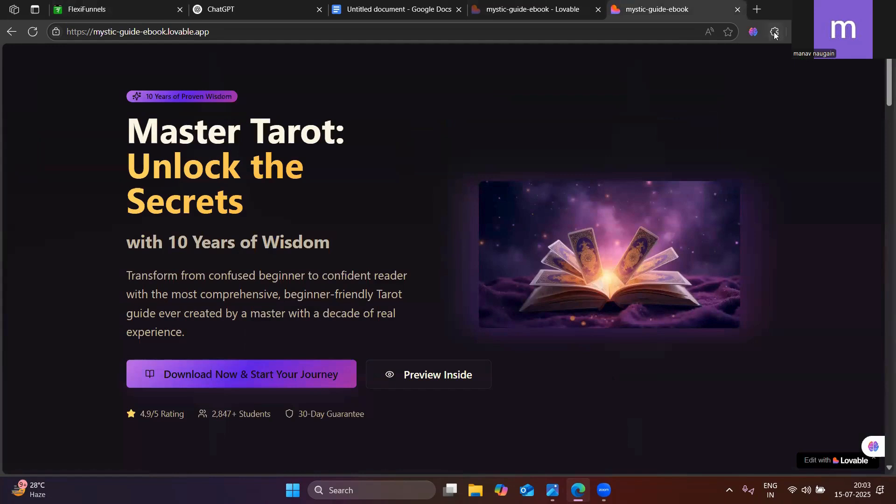
left_click(775, 33)
left_click(627, 97)
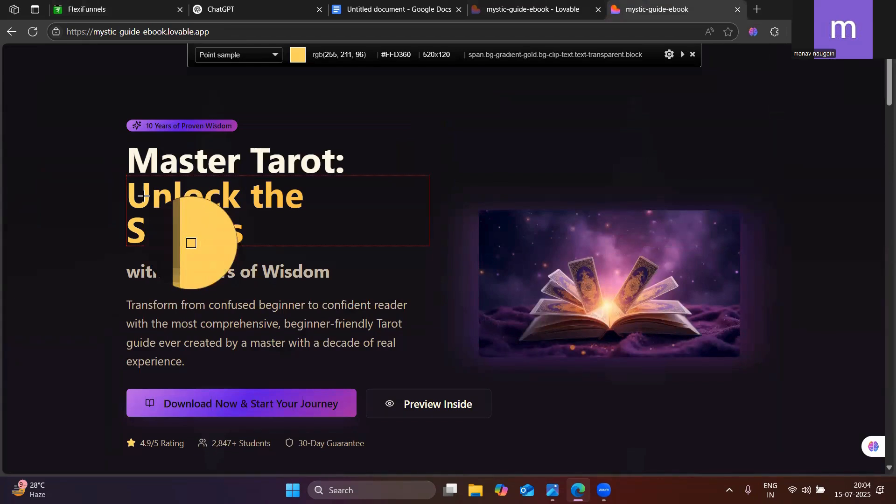
left_click(143, 196)
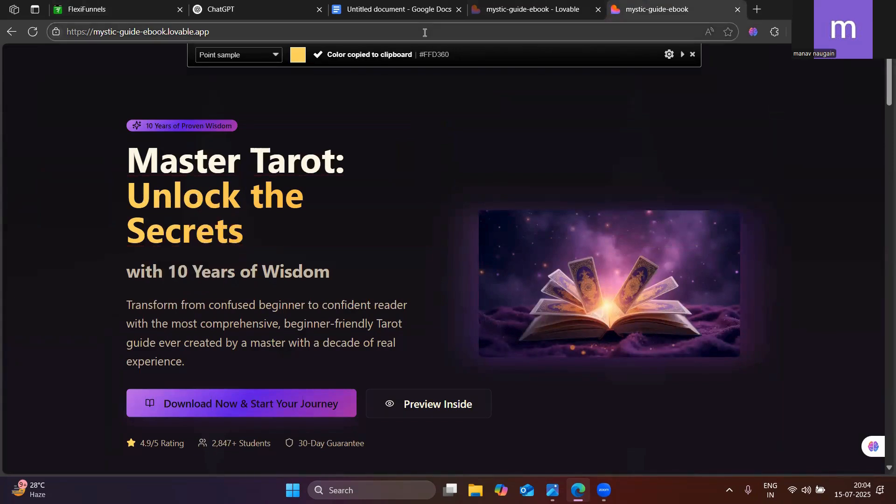
Try to colour the selected "Unlock the Secrets" words #FFD360 through the FlexiFunnels headline text settings
left_click(129, 3)
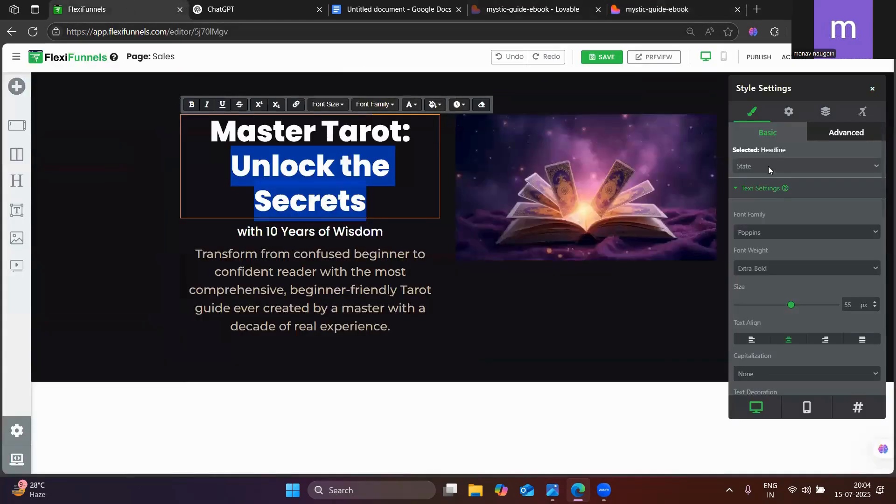
scroll(769, 238, "down", 5)
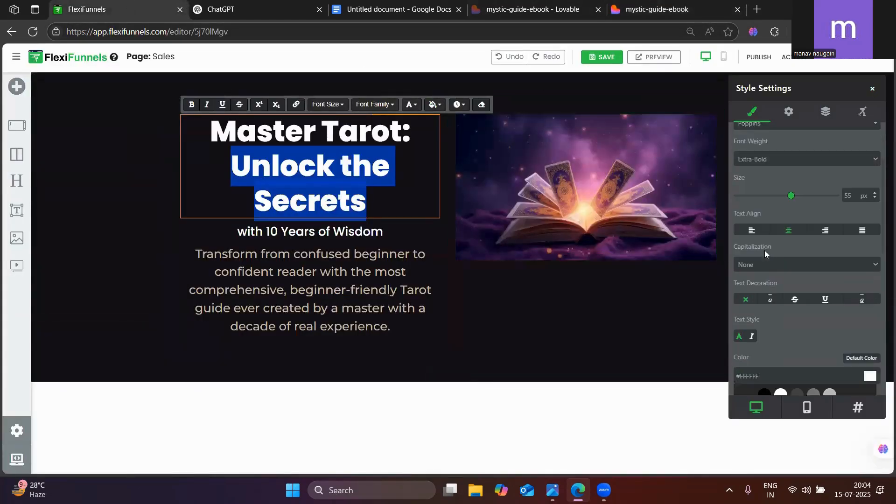
left_click(765, 252)
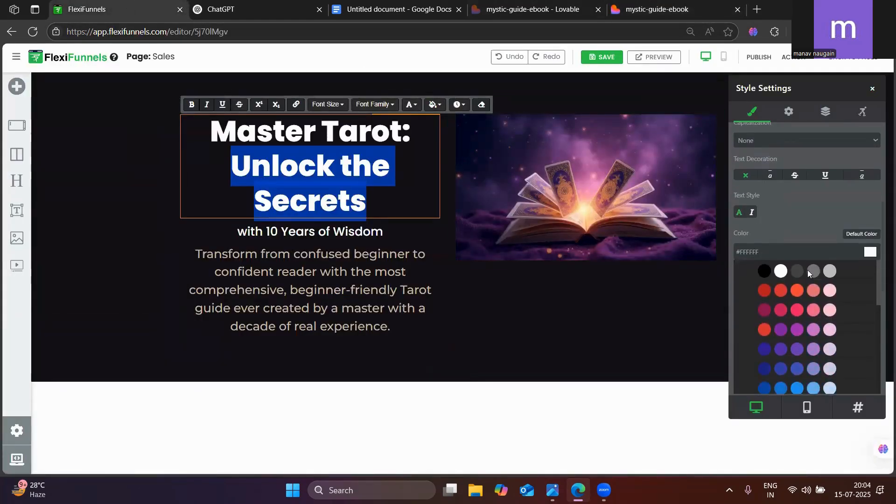
left_click(868, 256)
left_click(750, 241)
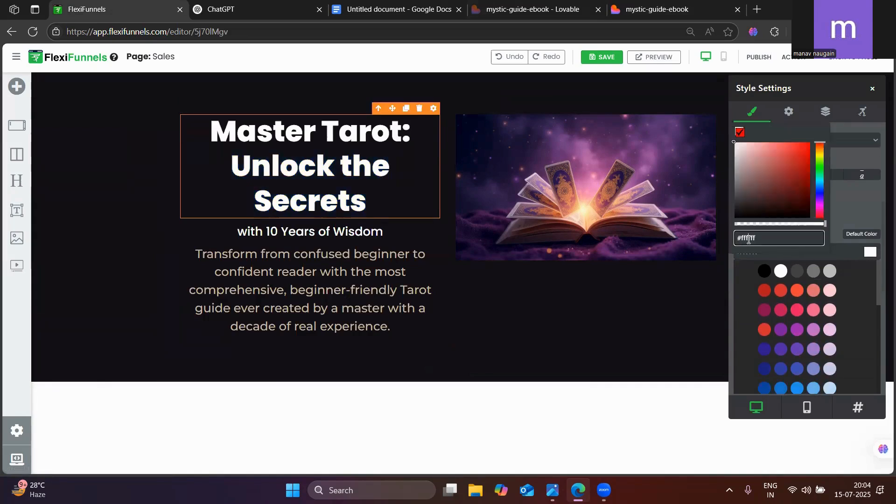
key("ctrl+v")
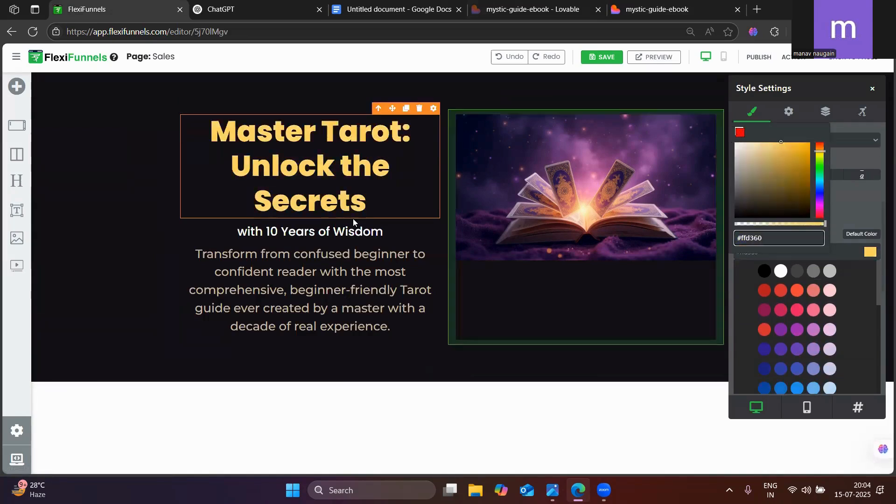
Check the two headline colours on the published page and undo the last headline colour change
left_click(691, 4)
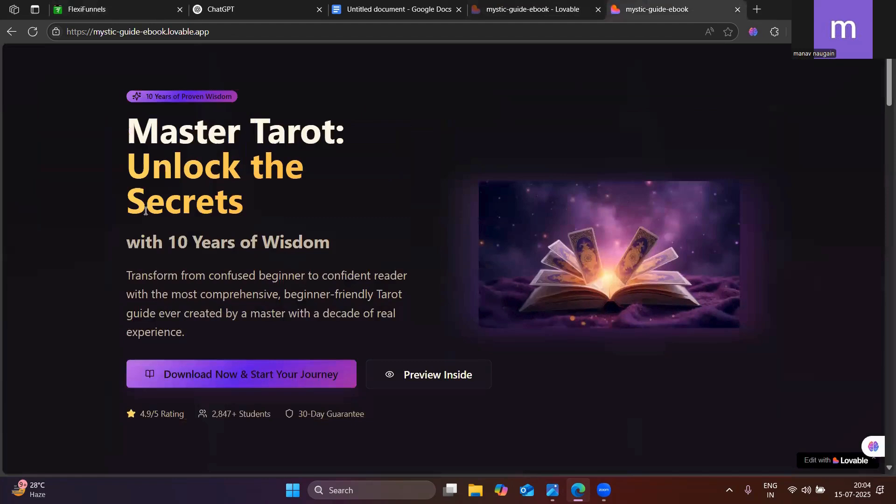
left_click(94, 6)
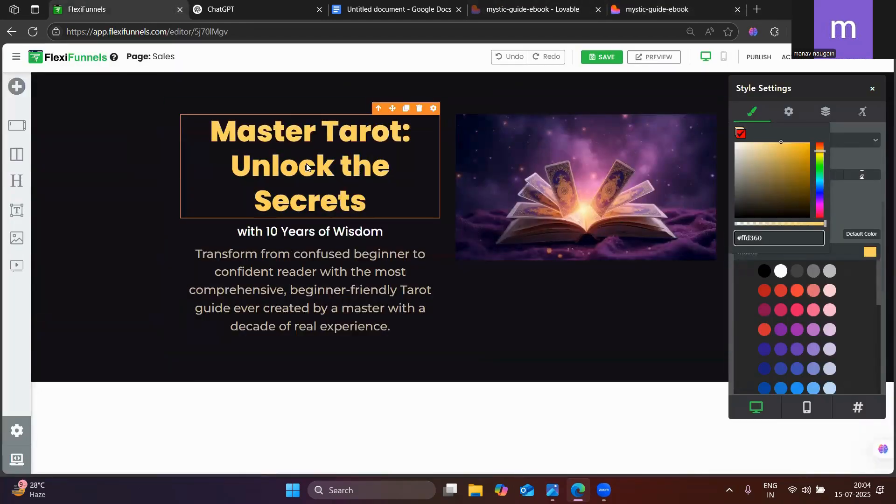
left_click(364, 188)
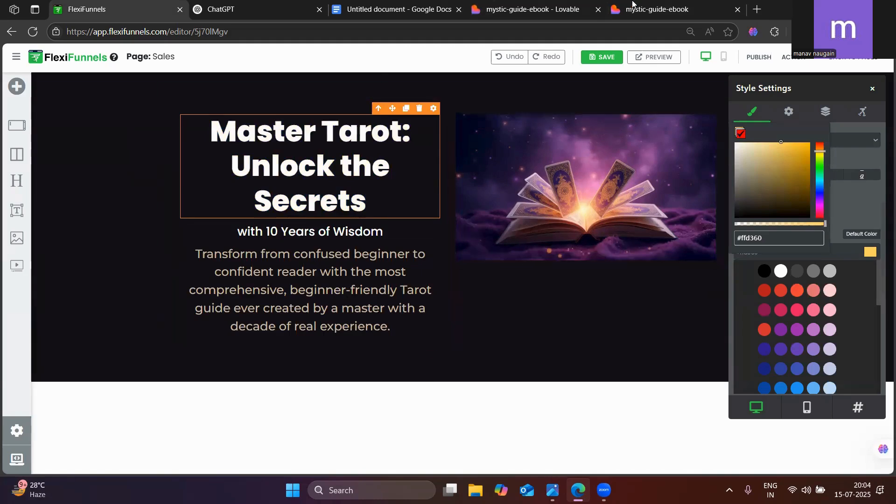
Select "Unlock the Secrets" in the headline and try to apply #FFD360 through the element's colour setting
left_click(682, 3)
left_click(125, 4)
left_click(266, 175)
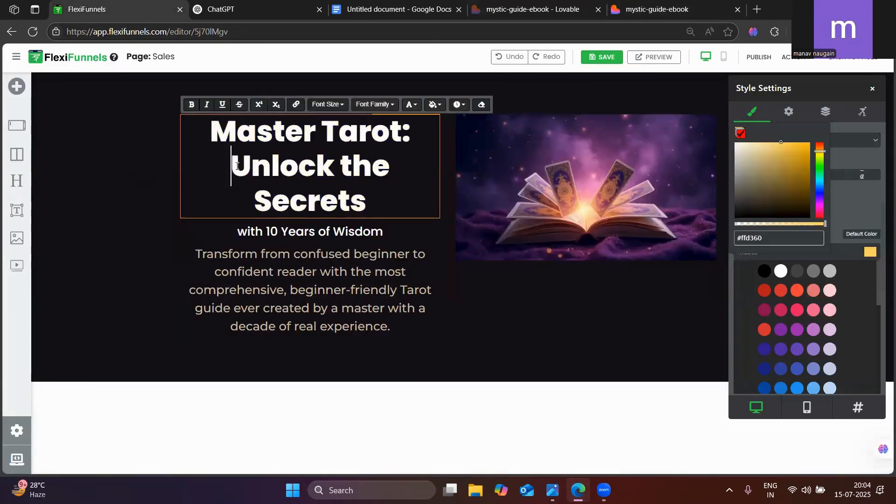
left_click_drag(231, 166, 381, 195)
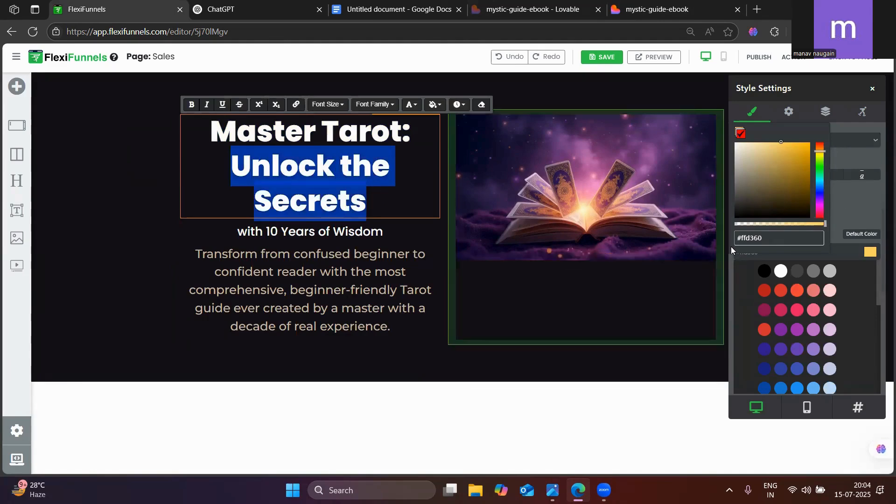
left_click(753, 240)
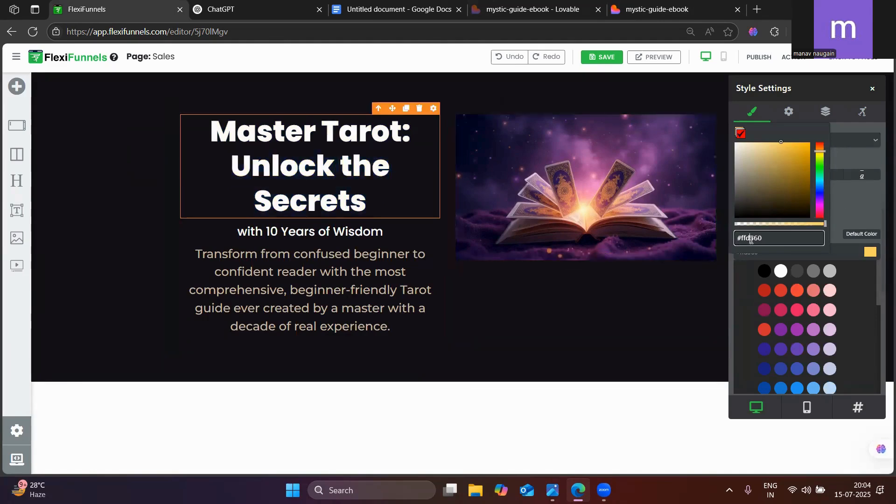
triple_click(318, 180)
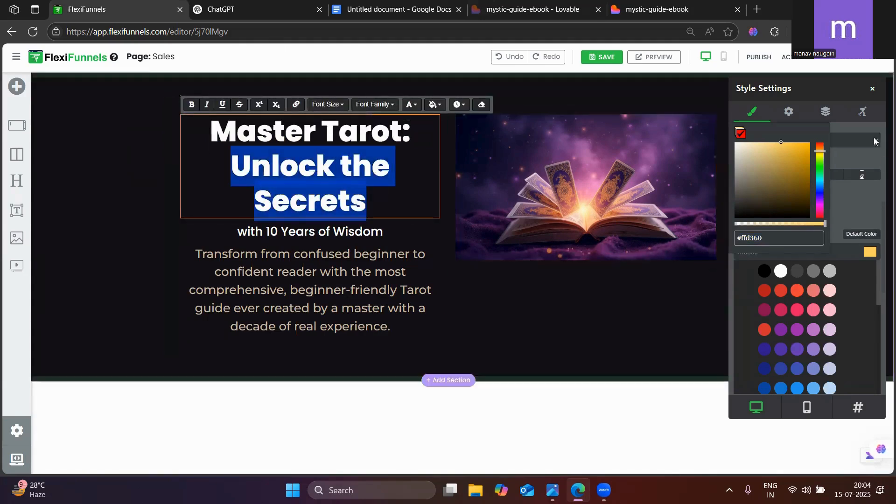
left_click(872, 93)
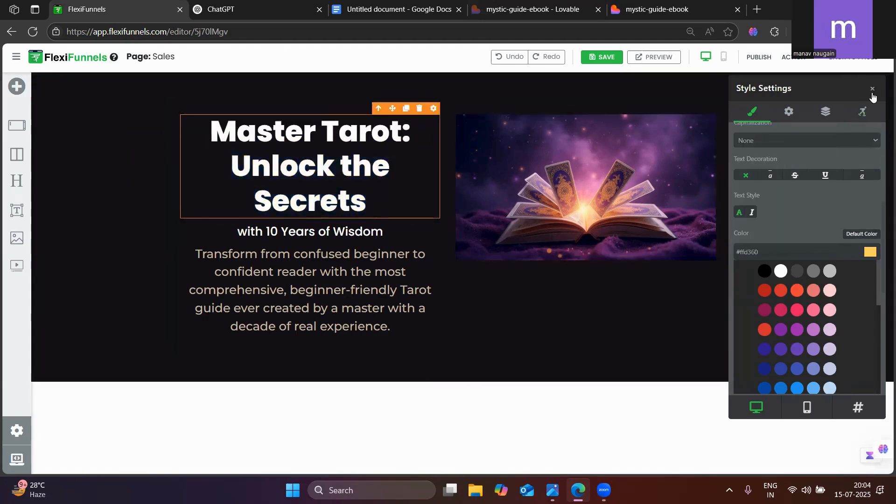
left_click(873, 94)
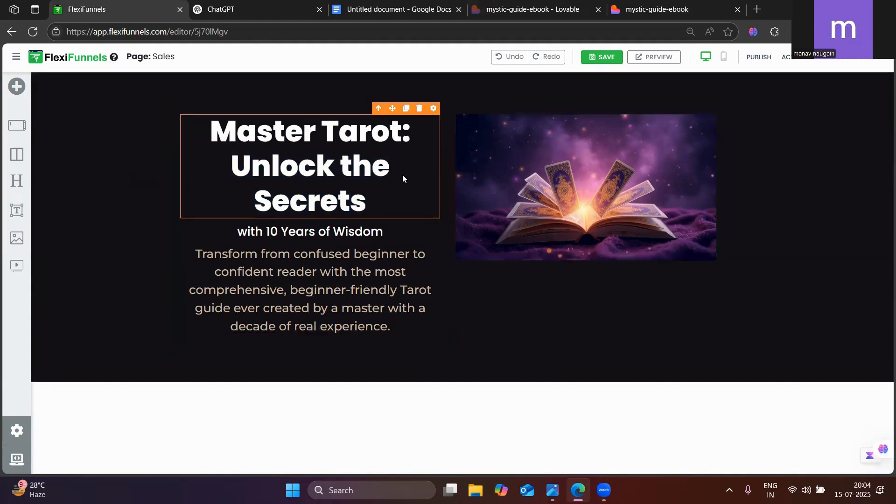
Reopen the headline's text settings and retry colouring only the selected "Unlock the Secrets" words #FFD360
left_click(434, 109)
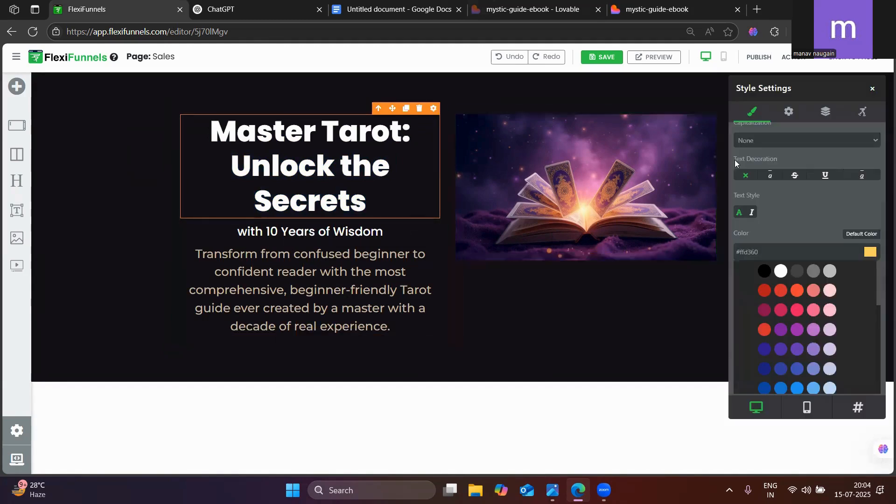
scroll(765, 178, "up", 5)
left_click(750, 188)
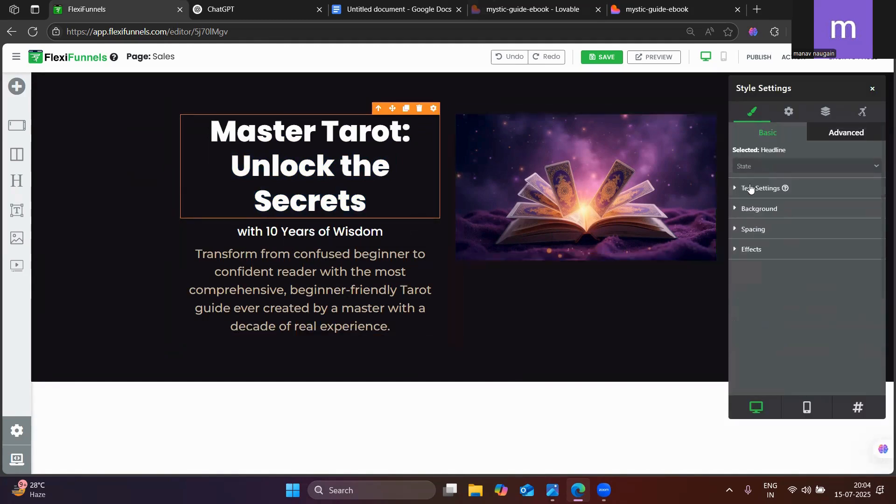
left_click(751, 188)
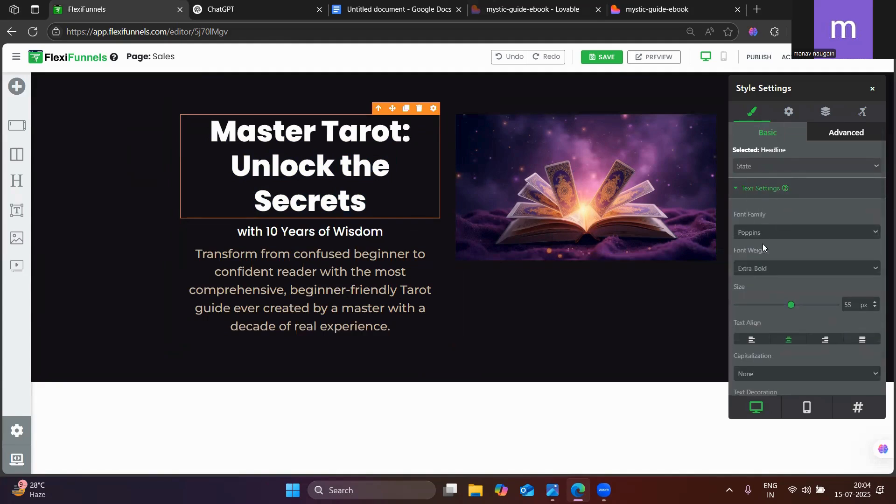
scroll(774, 314, "down", 5)
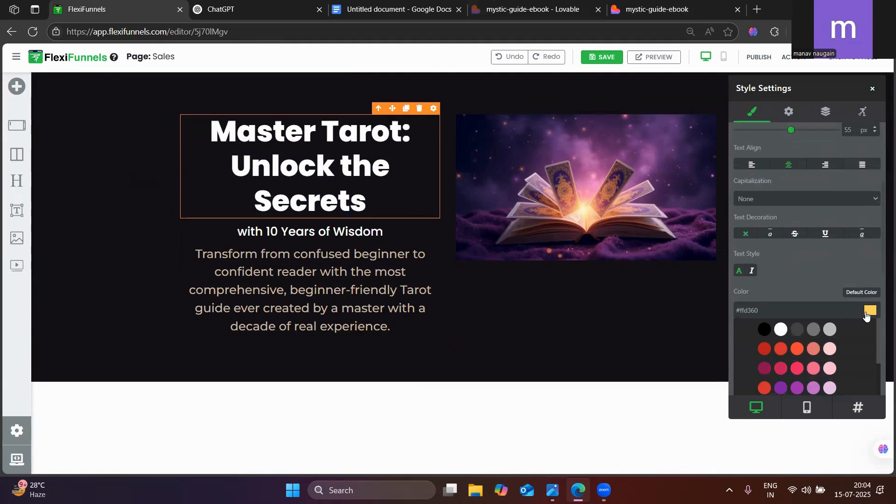
left_click_drag(236, 171, 367, 208)
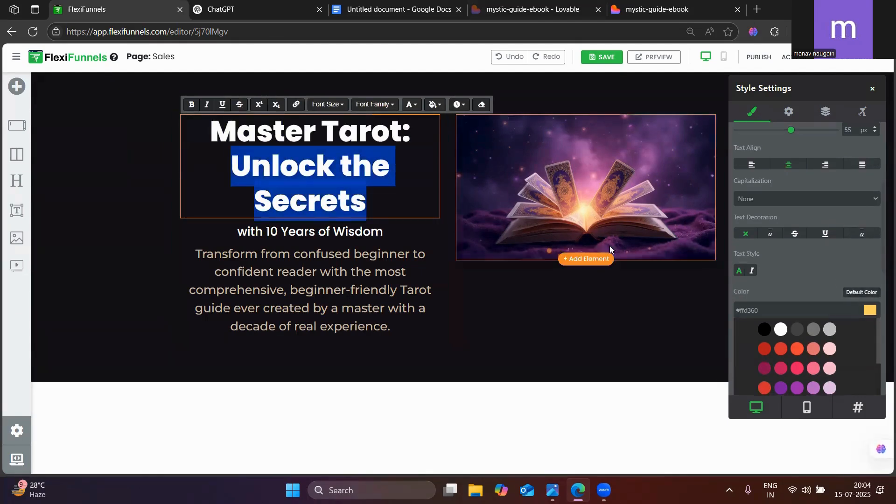
left_click(749, 313)
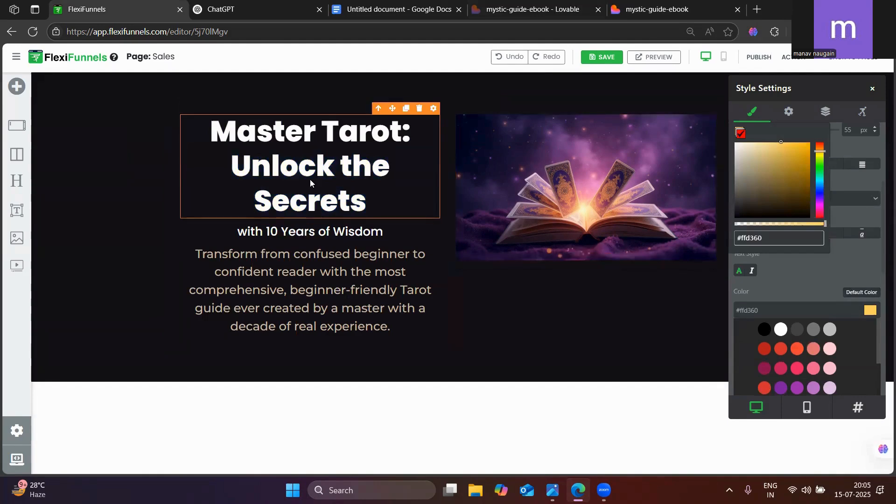
left_click(873, 92)
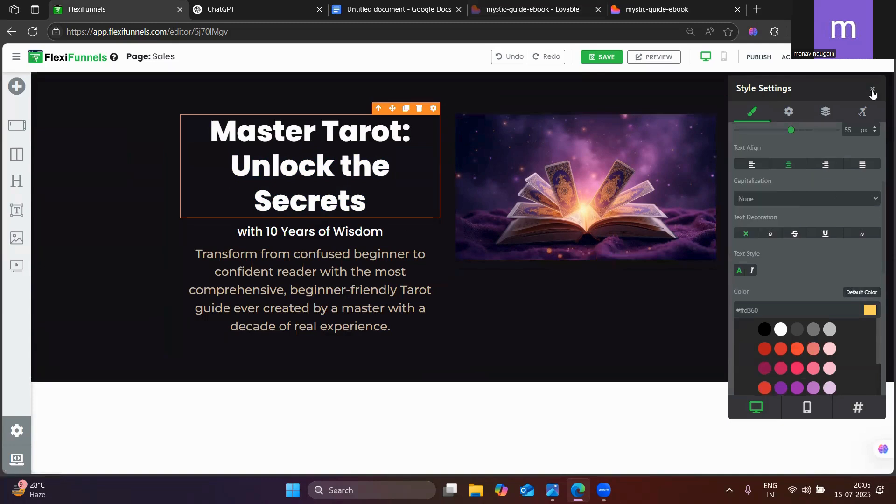
left_click(873, 91)
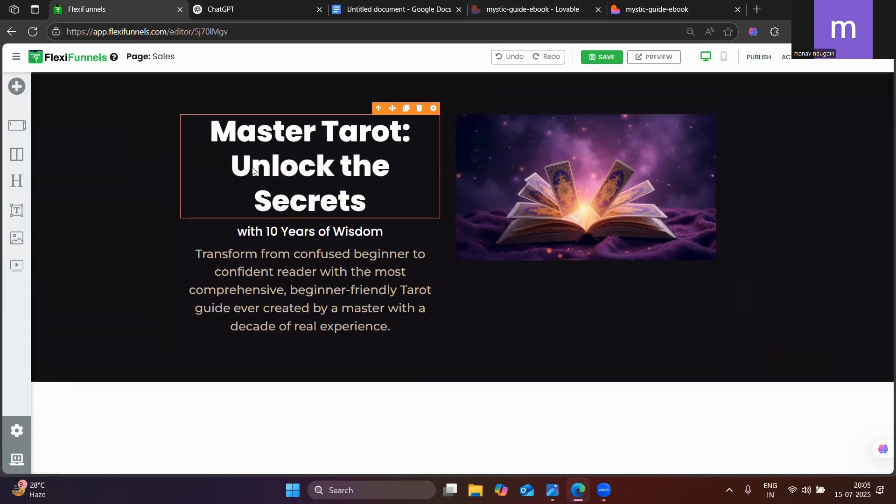
Colour only the headline words "Unlock the Secrets" with the custom inline text colour #FFD360
triple_click(253, 170)
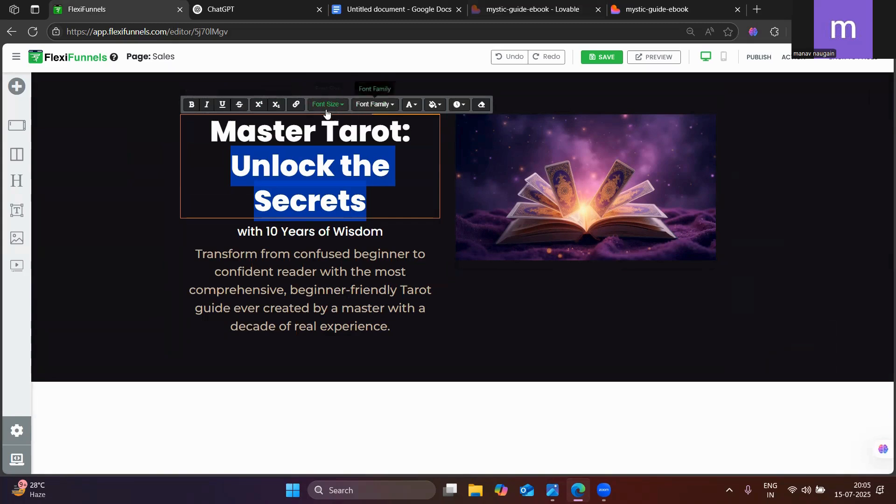
left_click(413, 108)
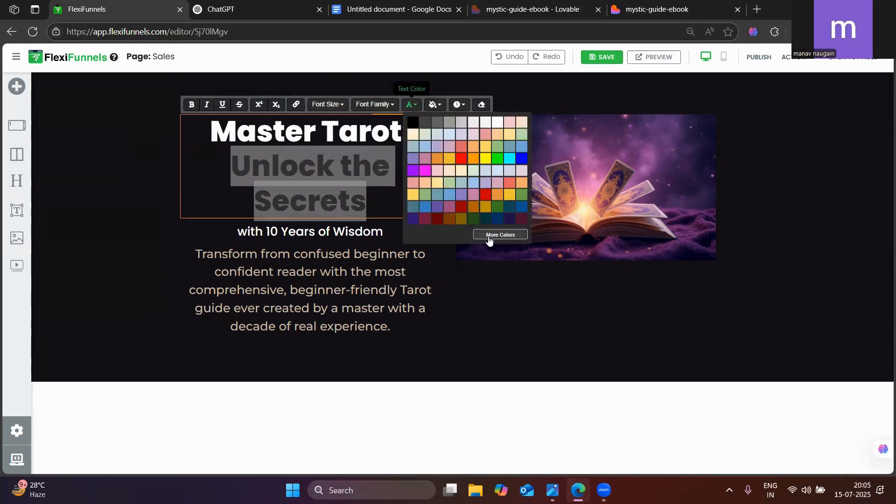
left_click(489, 235)
triple_click(438, 213)
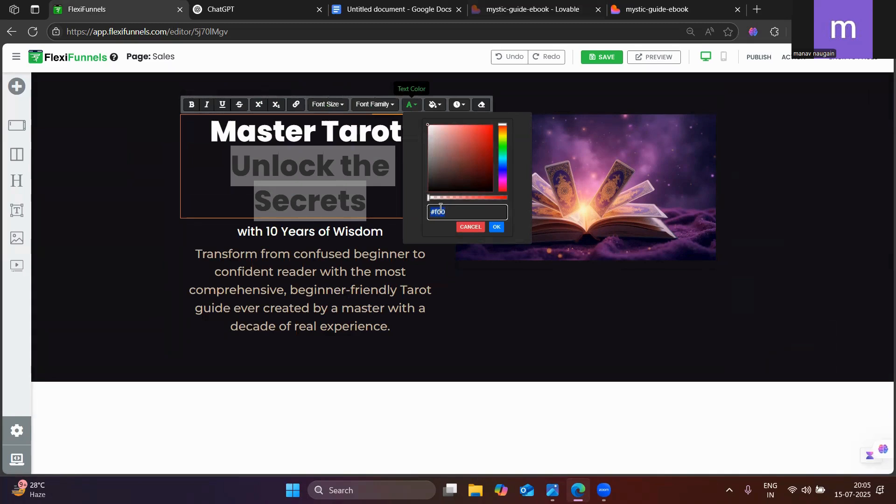
key("ctrl+v")
left_click(497, 229)
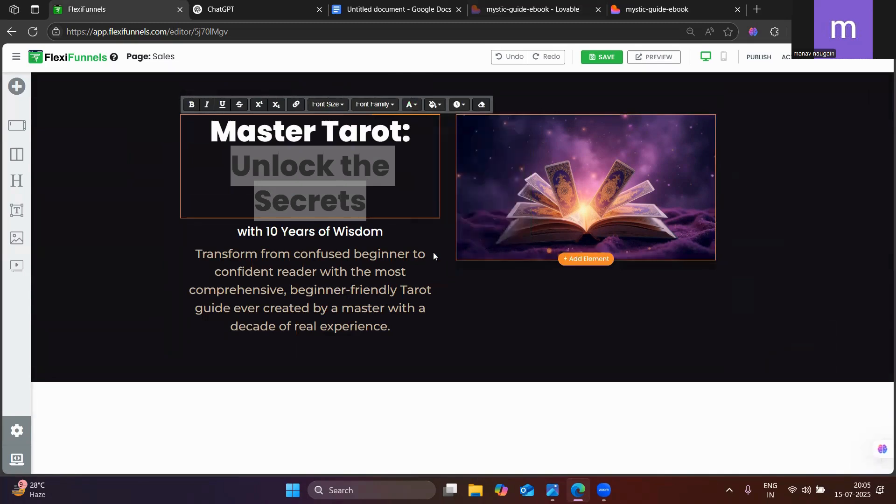
left_click(434, 256)
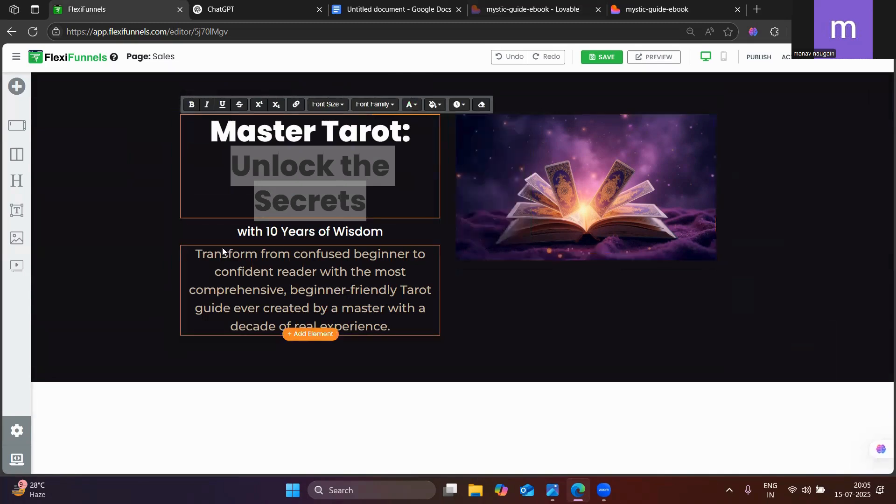
Left-align the hero headline, comparing its layout with the published mystic-guide-ebook page
left_click(674, 3)
left_click(138, 4)
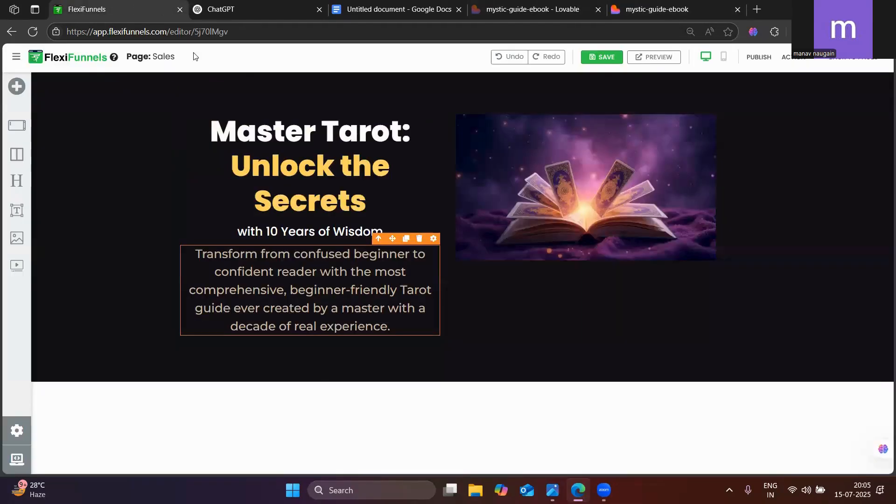
left_click(694, 4)
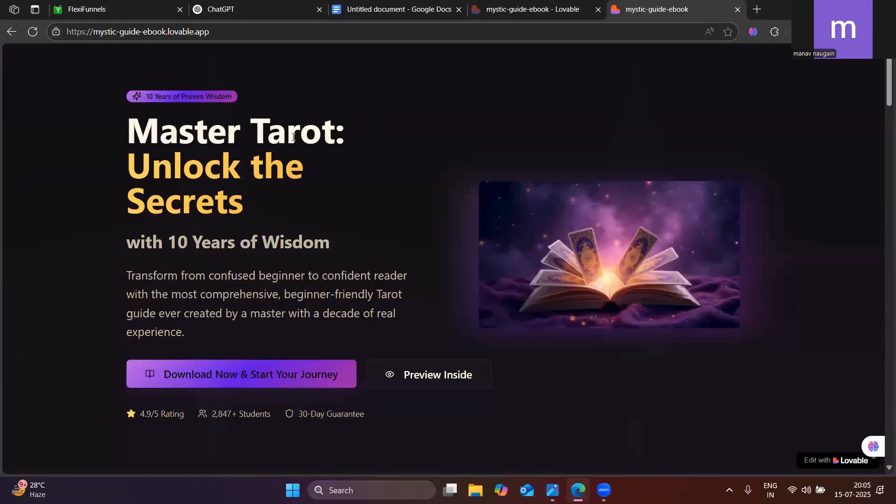
left_click(141, 4)
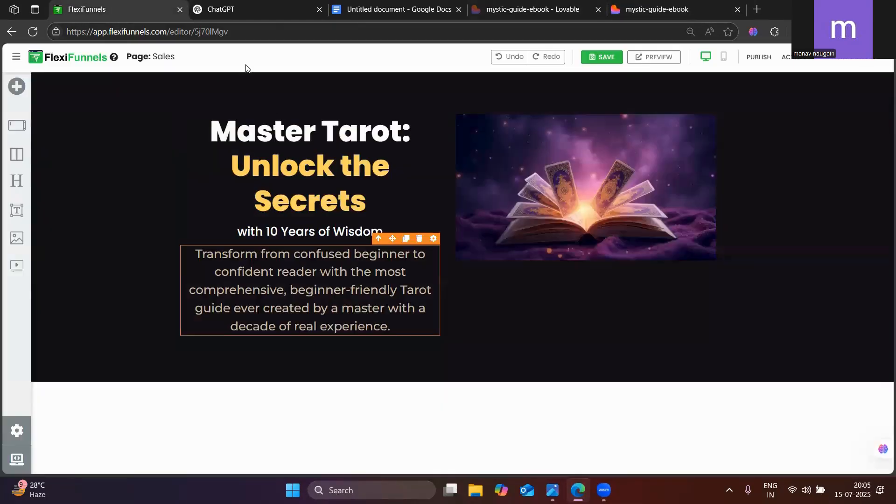
left_click(252, 144)
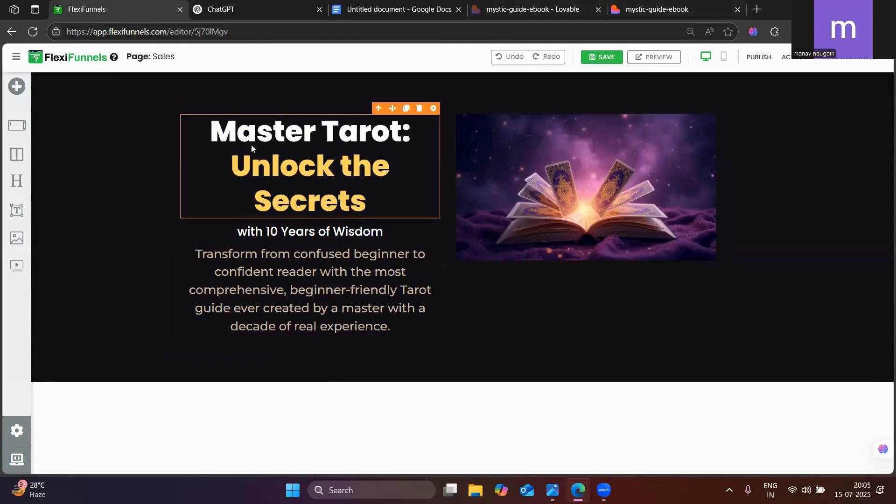
left_click(434, 109)
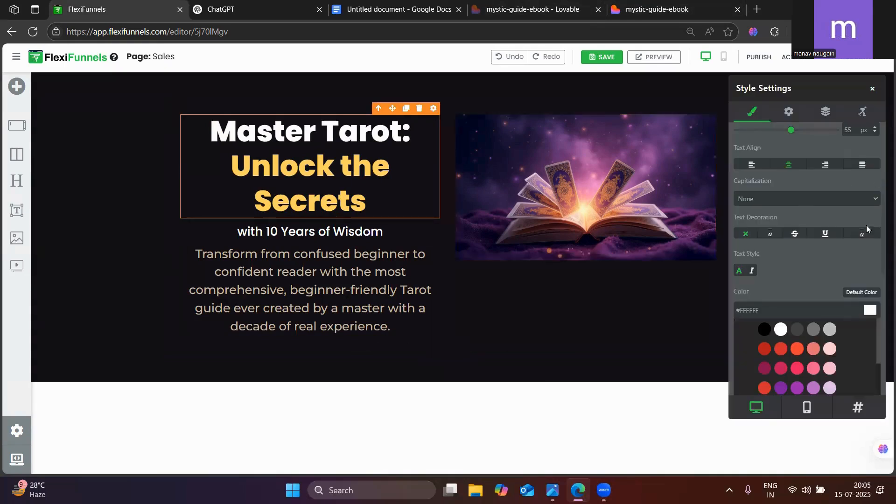
scroll(814, 242, "up", 5)
scroll(766, 270, "down", 2)
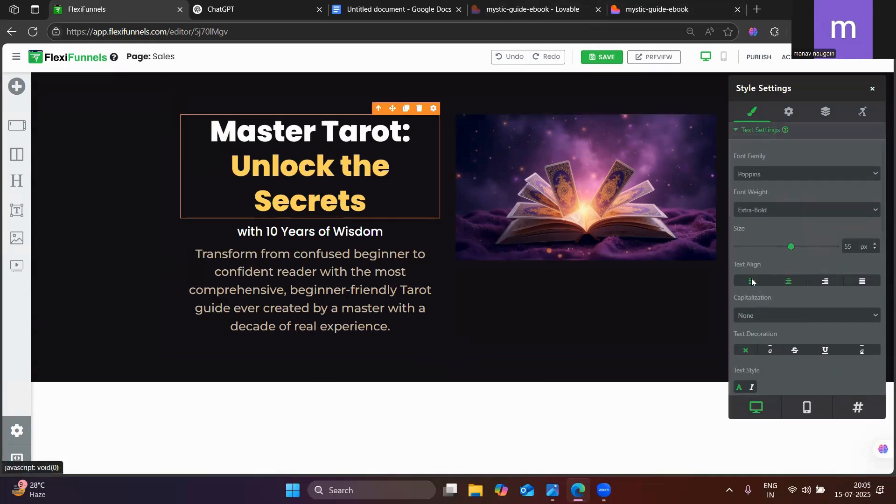
left_click(751, 281)
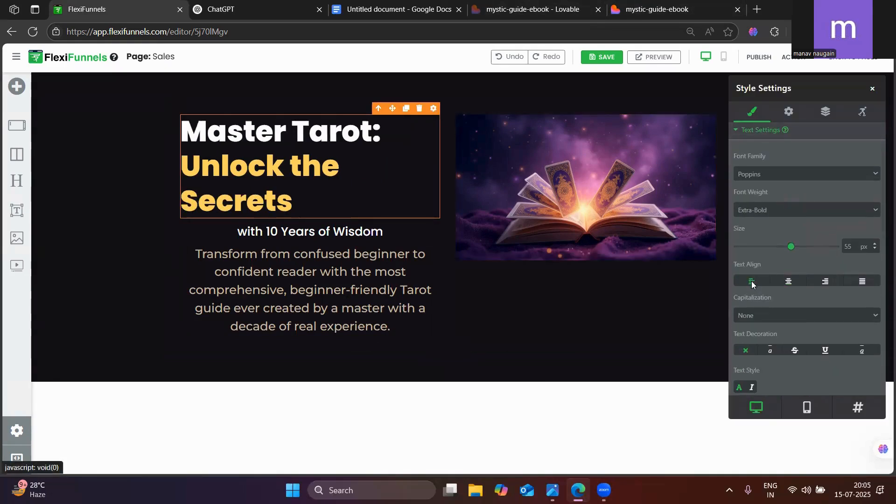
left_click(686, 9)
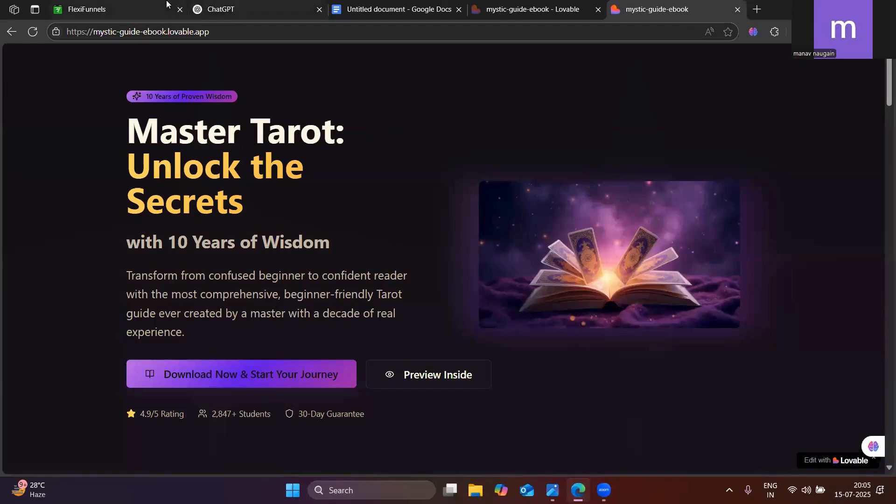
left_click(149, 8)
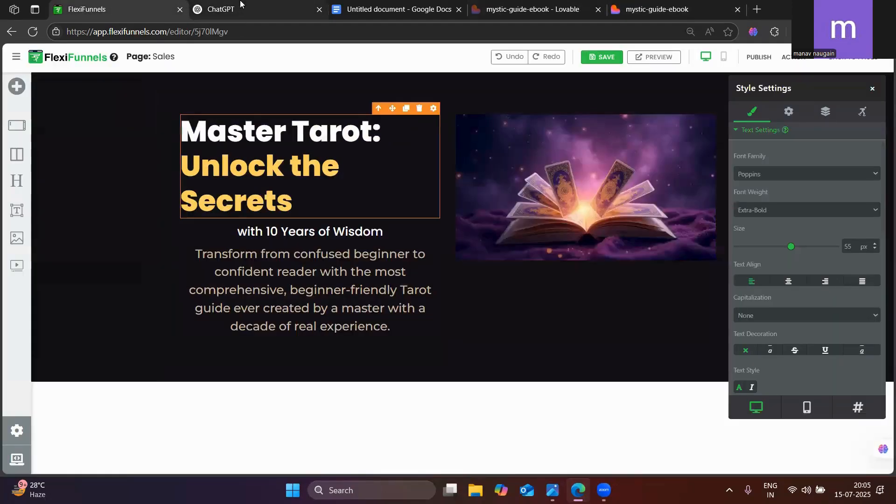
Set the "with 10 Years of Wisdom" line's font size to 30 px, comparing it with the published page
left_click(240, 4)
left_click(660, 6)
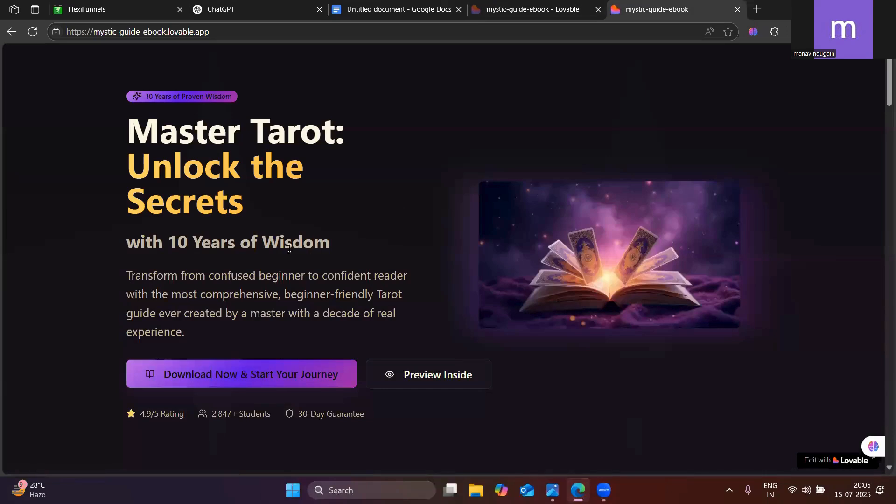
left_click(217, 7)
left_click(108, 9)
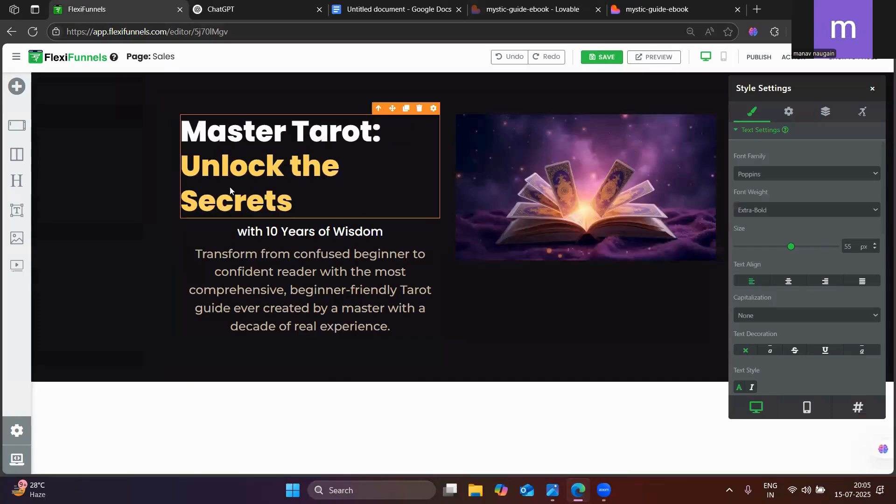
left_click(246, 235)
left_click(247, 235)
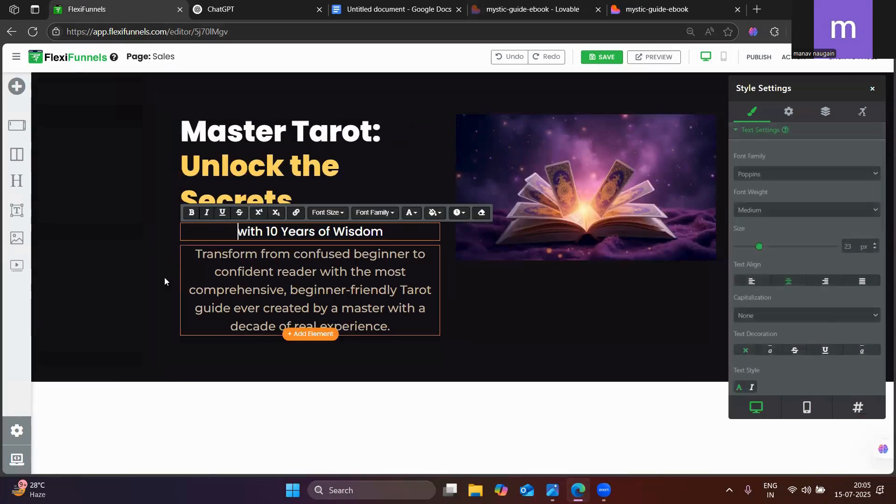
left_click(208, 318)
left_click(261, 235)
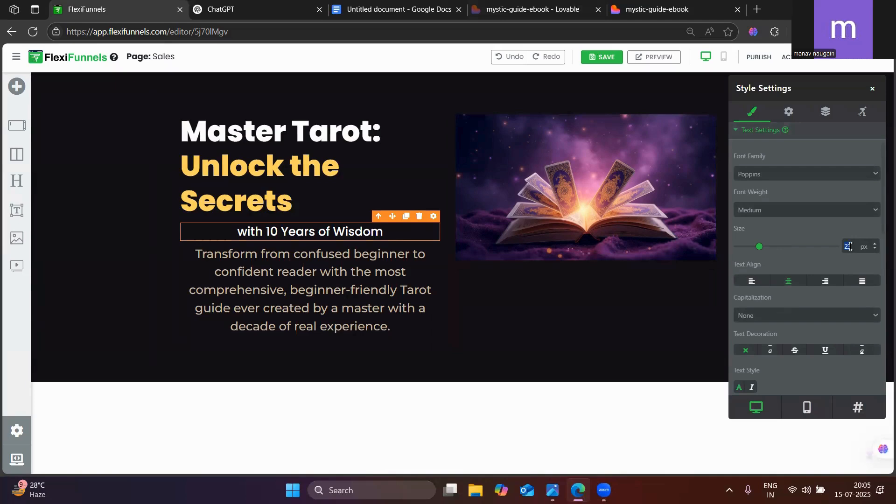
type("30")
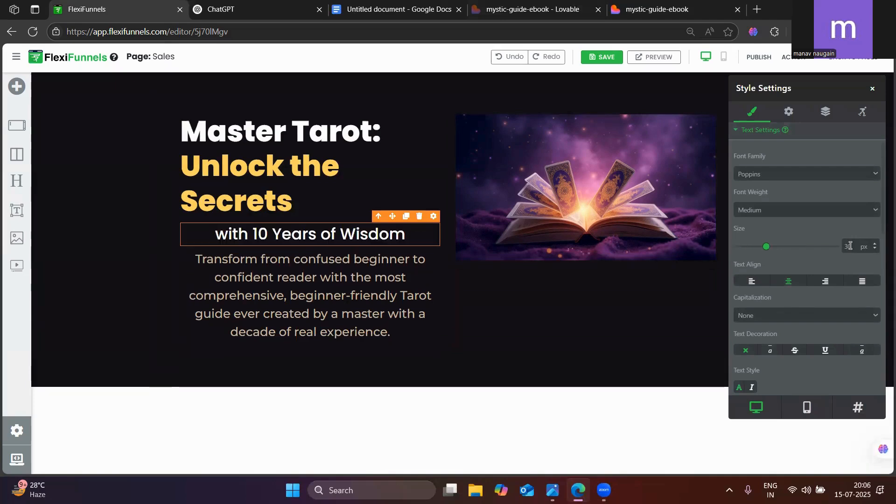
left_click(702, 6)
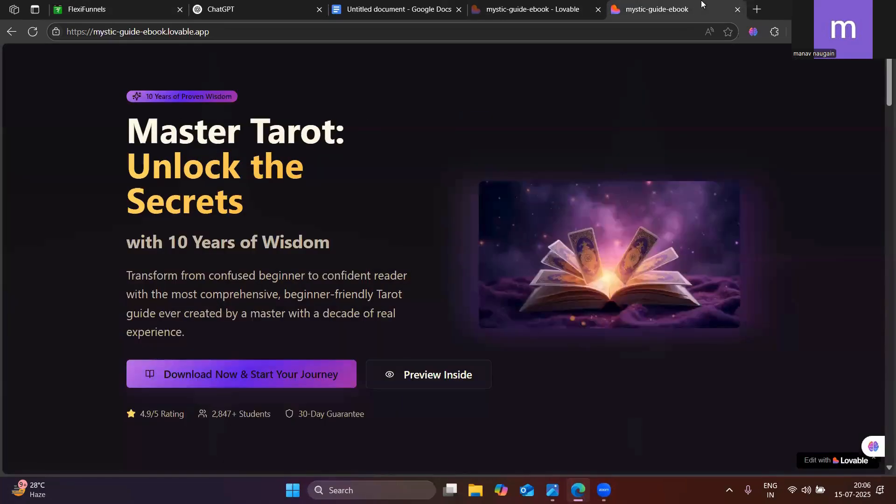
left_click(93, 6)
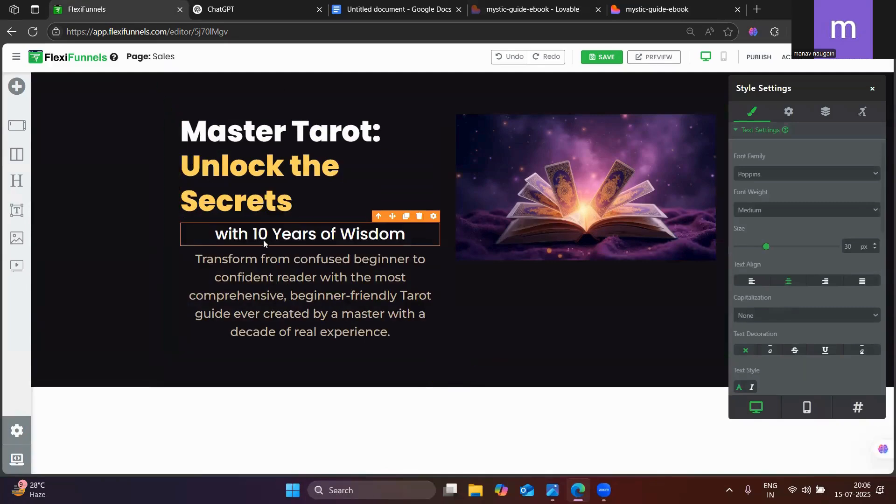
Compare the hero section's text and image with the published mystic-guide-ebook page
left_click(234, 330)
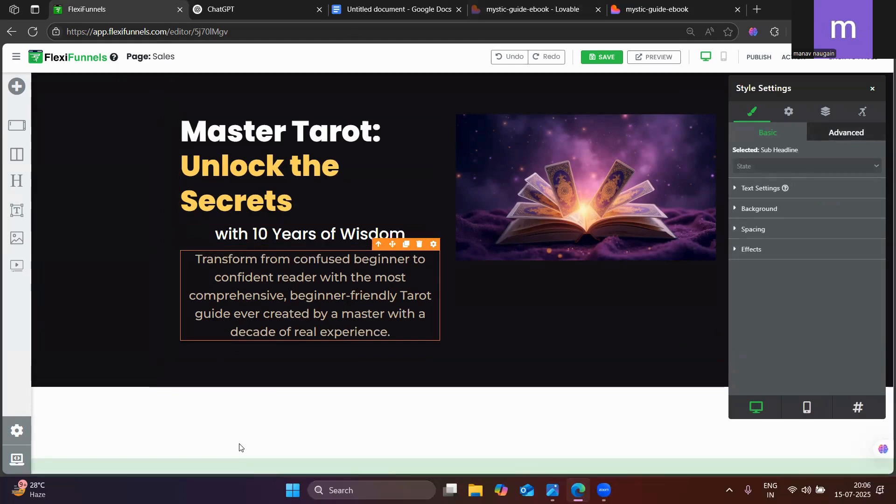
left_click(249, 407)
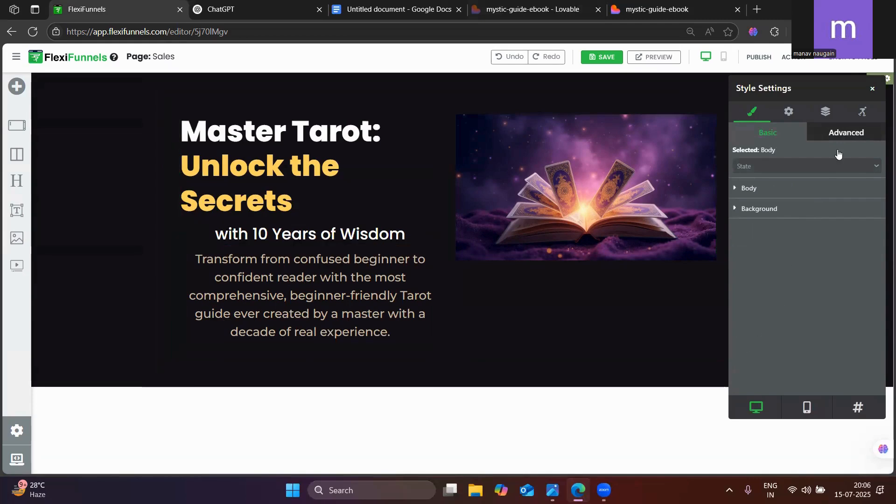
left_click(873, 89)
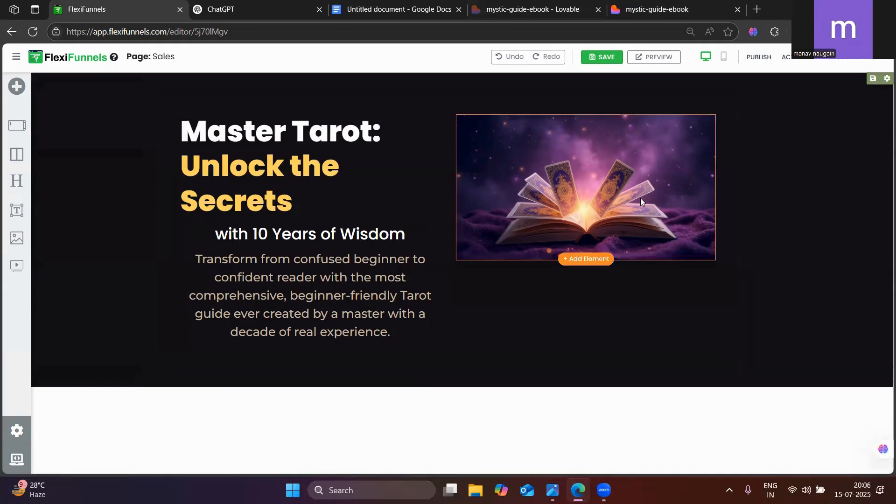
left_click(653, 10)
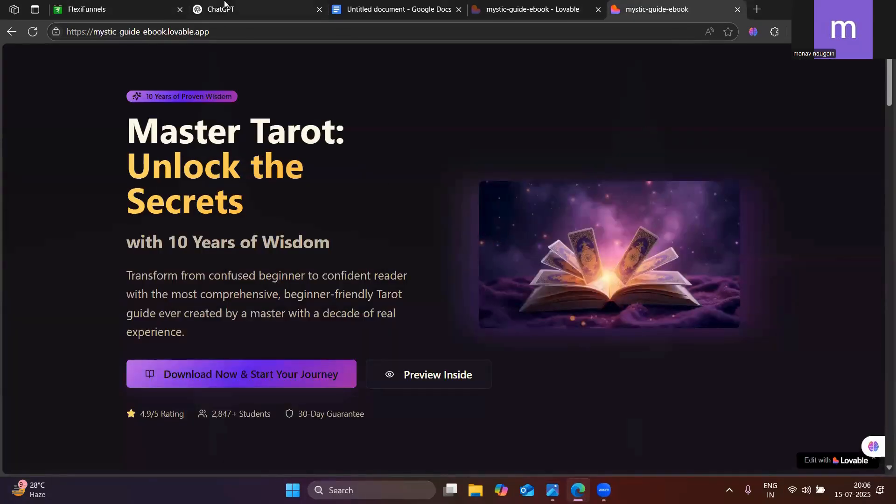
left_click(98, 4)
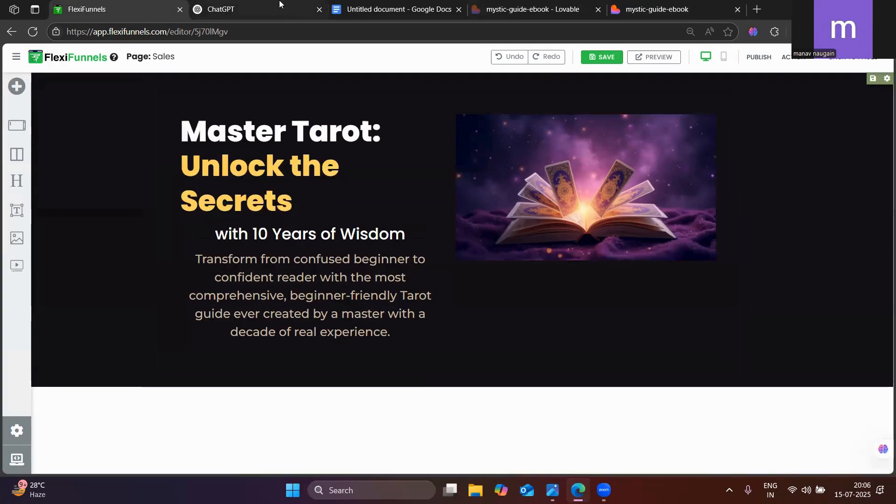
Try out the different box shadow presets on the hero image, including the offset, bottom and framed shadows
left_click(525, 132)
left_click(709, 108)
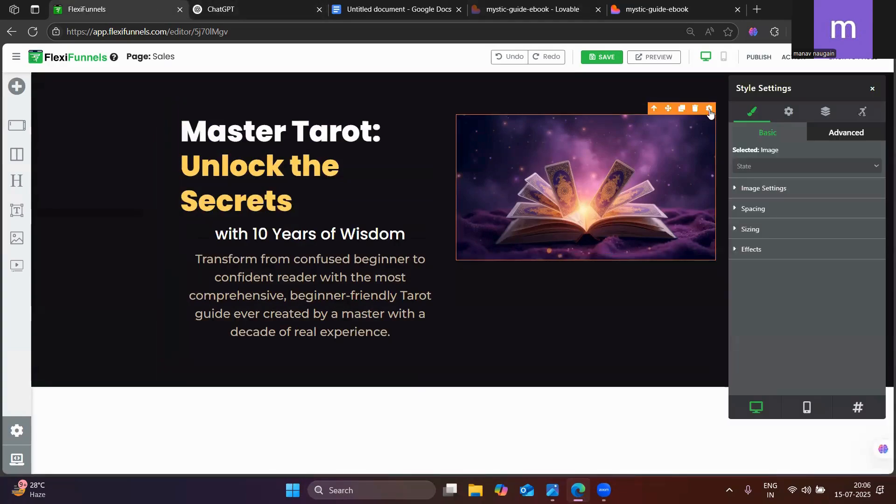
left_click(770, 251)
scroll(771, 325, "down", 1)
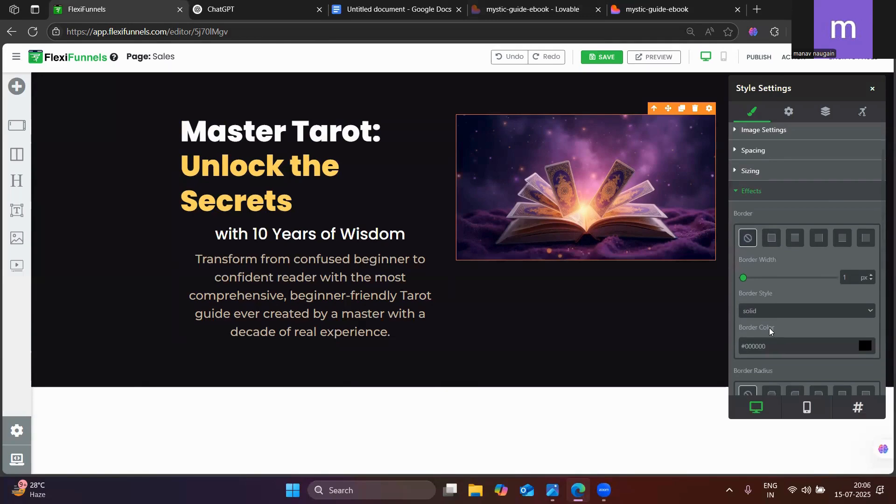
scroll(769, 327, "down", 5)
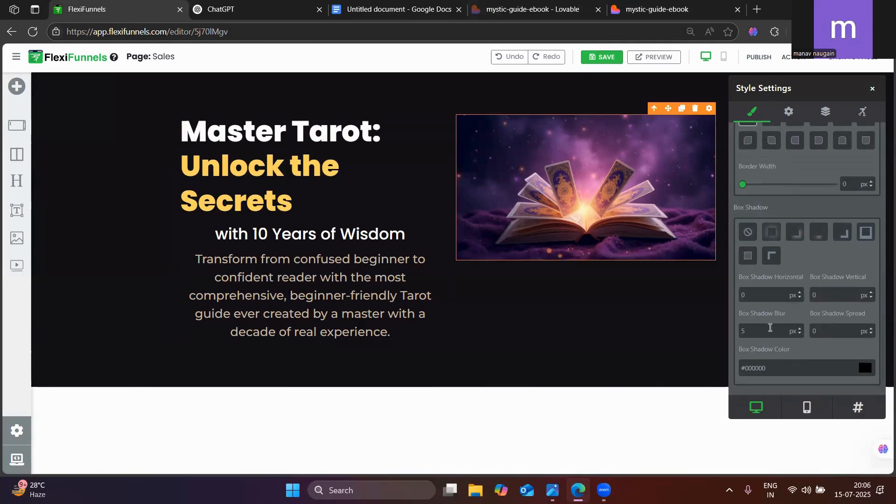
left_click(796, 233)
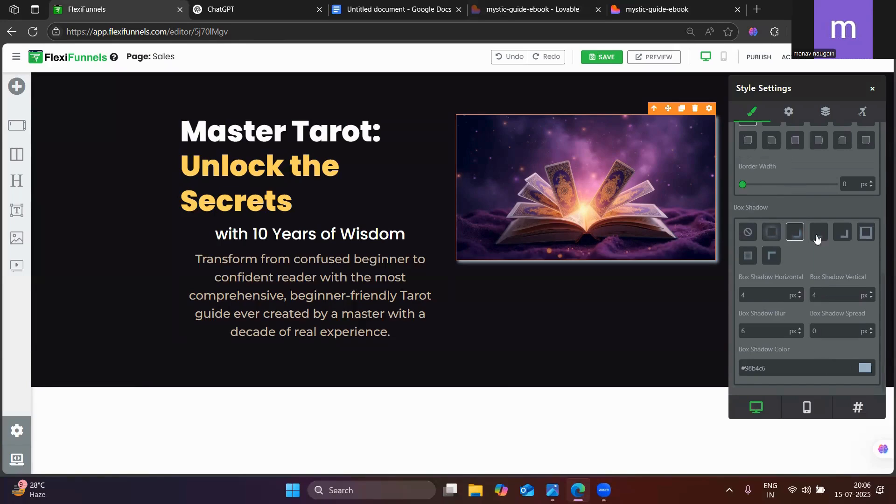
left_click(842, 236)
left_click(866, 234)
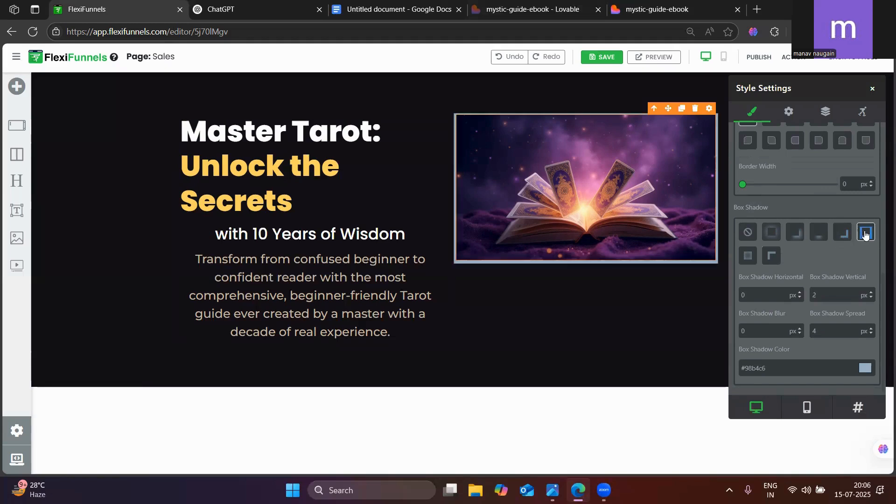
left_click(824, 236)
left_click(795, 234)
left_click(768, 236)
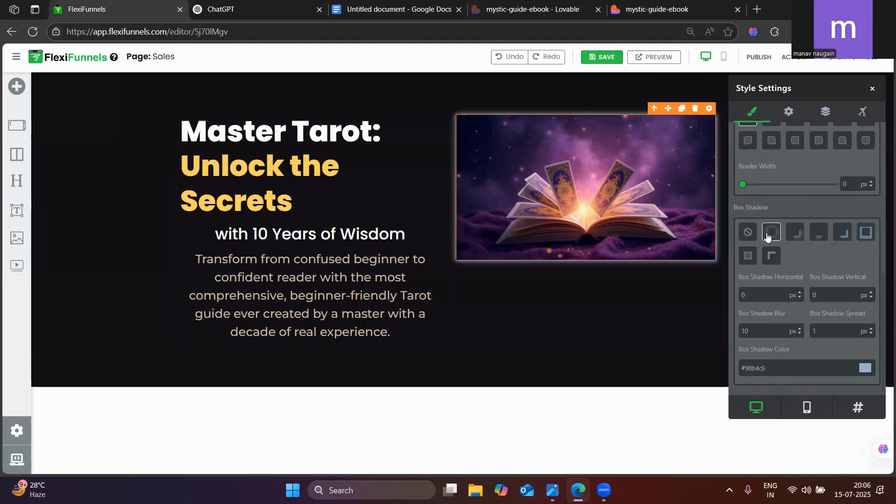
left_click(800, 235)
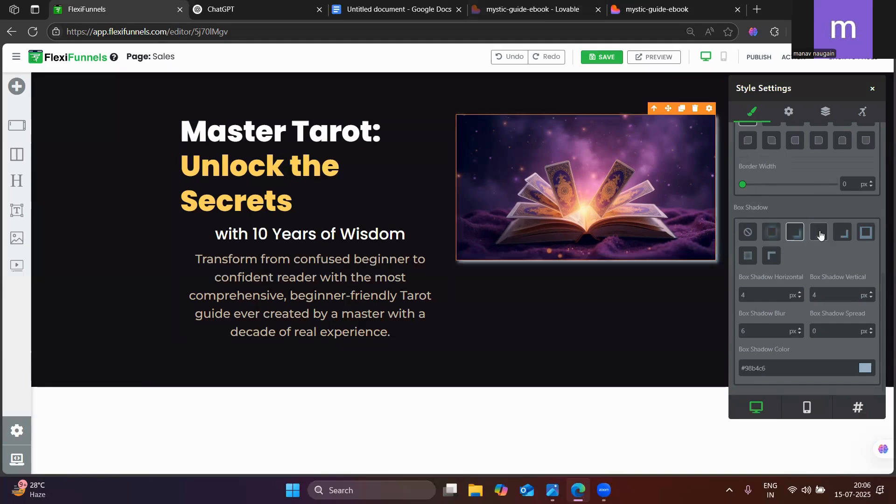
left_click(821, 235)
left_click(798, 237)
Round all corners of the hero image with a border radius of 13 px
scroll(750, 238, "up", 2)
mouse_move(744, 244)
left_mouse_down()
mouse_move(758, 245)
mouse_move(745, 244)
mouse_move(749, 252)
left_mouse_up()
scroll(819, 301, "down", 2)
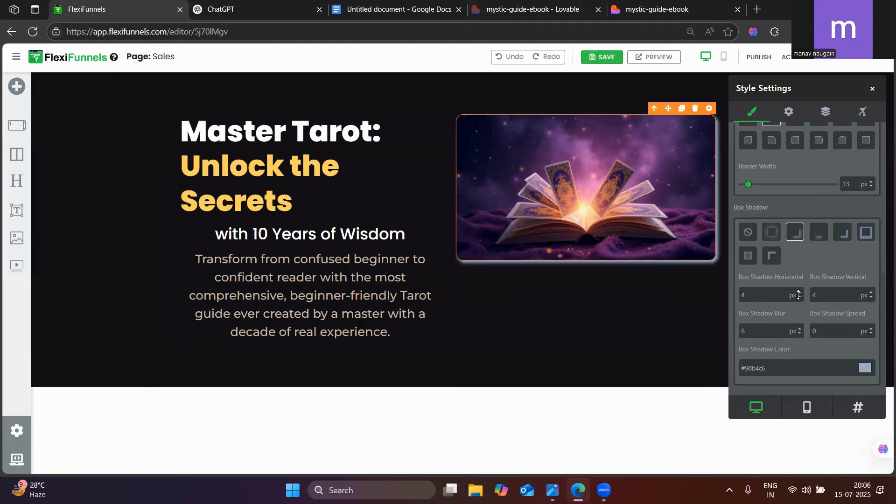
Give the hero image an even glow around all sides, using the box shadow preset with 10 px blur and 1 px spread
left_click(865, 238)
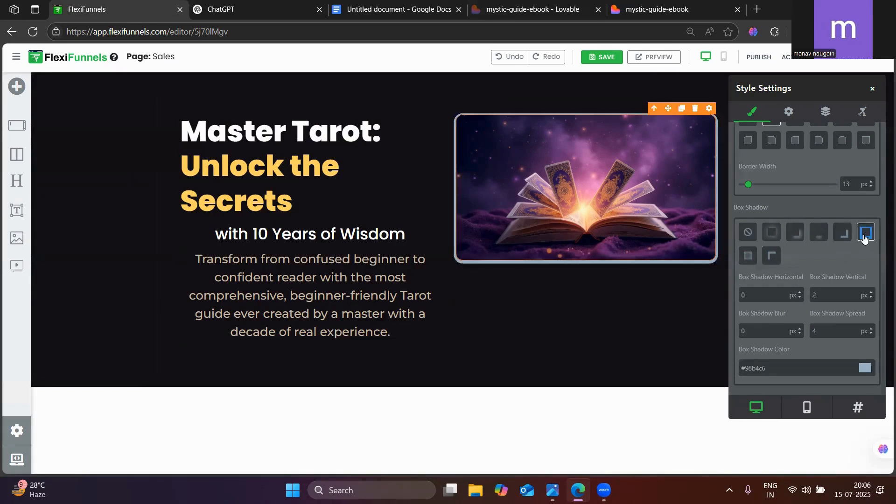
left_click(796, 233)
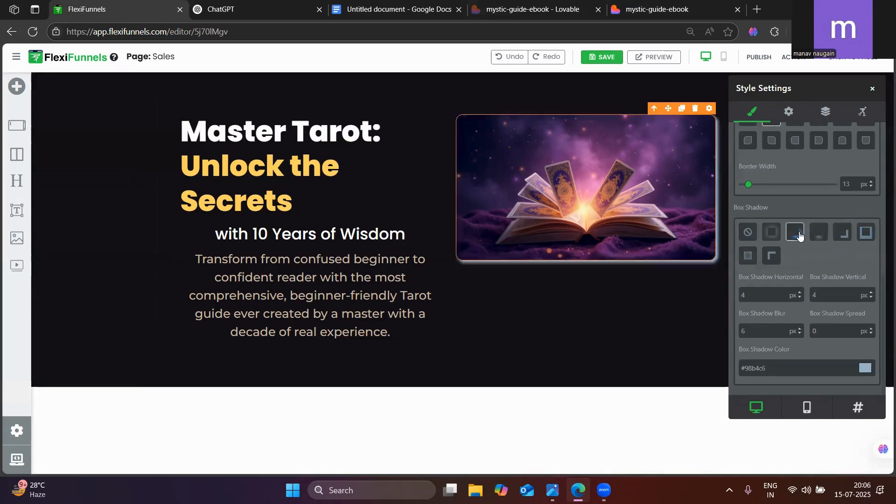
left_click(766, 233)
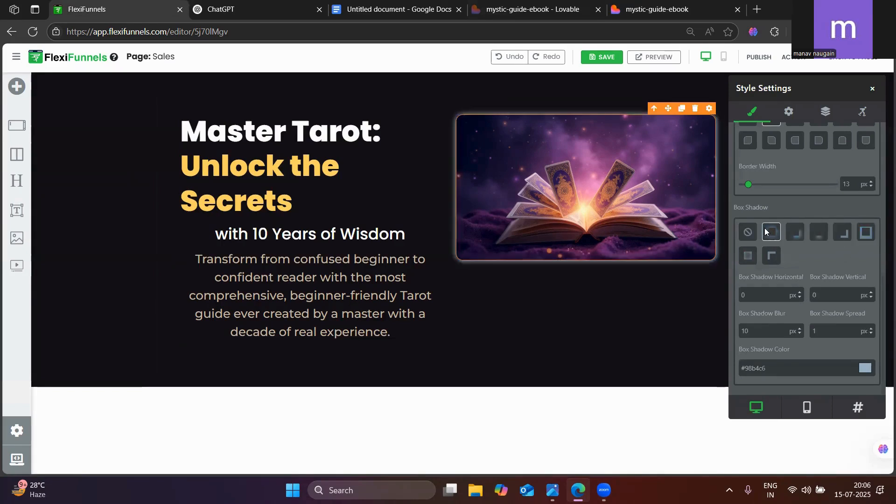
left_click(873, 92)
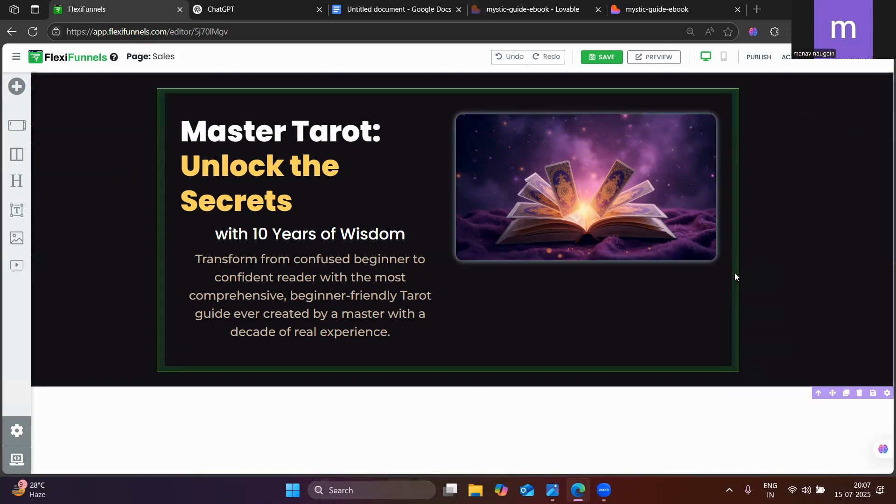
Set the hero image's bottom margin to 0 px and try its bottom and right padding options
left_click(675, 203)
left_click(710, 109)
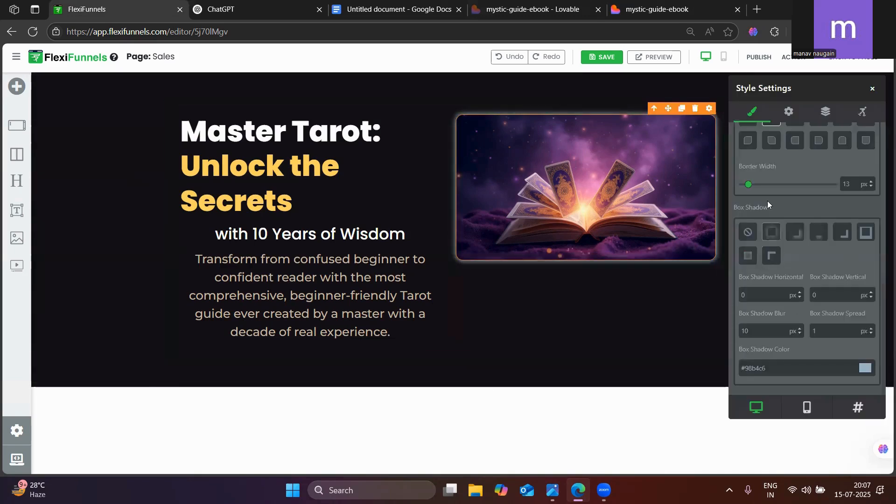
scroll(768, 204, "up", 5)
scroll(743, 220, "up", 3)
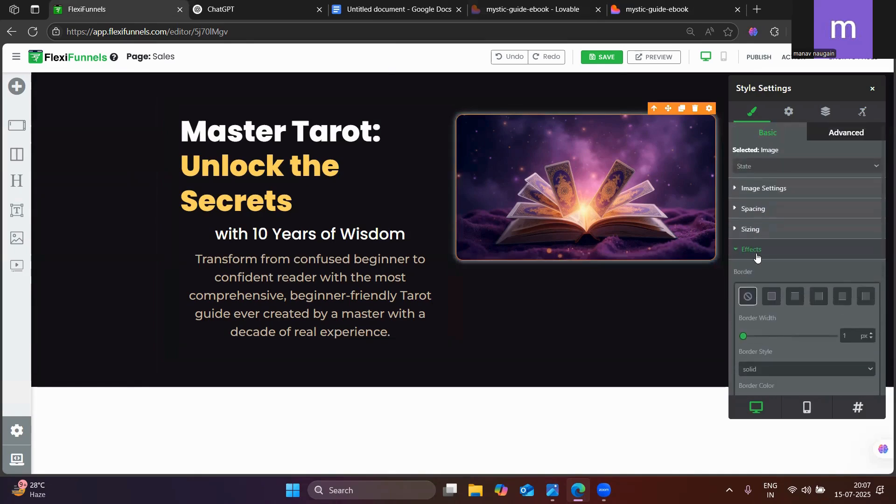
left_click(771, 247)
left_click(760, 211)
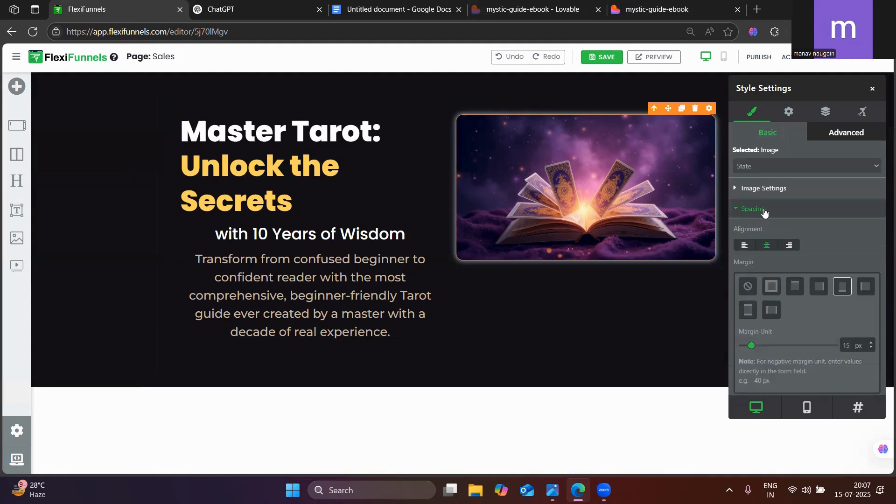
left_click(764, 211)
left_click(766, 212)
scroll(794, 257, "down", 3)
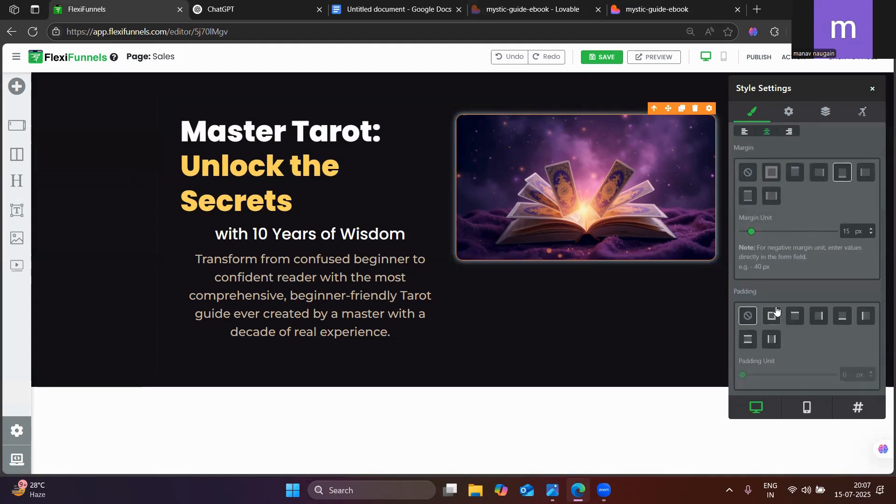
left_click(843, 271)
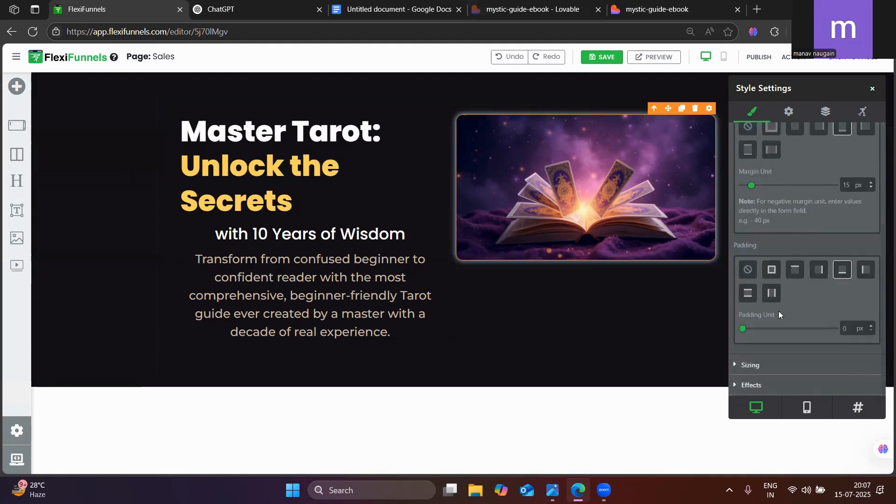
mouse_move(742, 329)
left_mouse_down()
mouse_move(752, 330)
mouse_move(742, 328)
left_mouse_up()
scroll(827, 189, "up", 3)
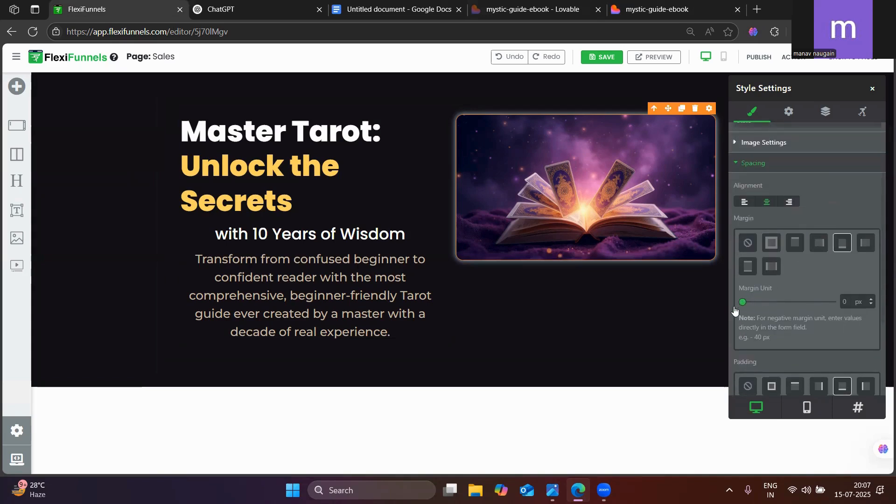
scroll(736, 311, "down", 3)
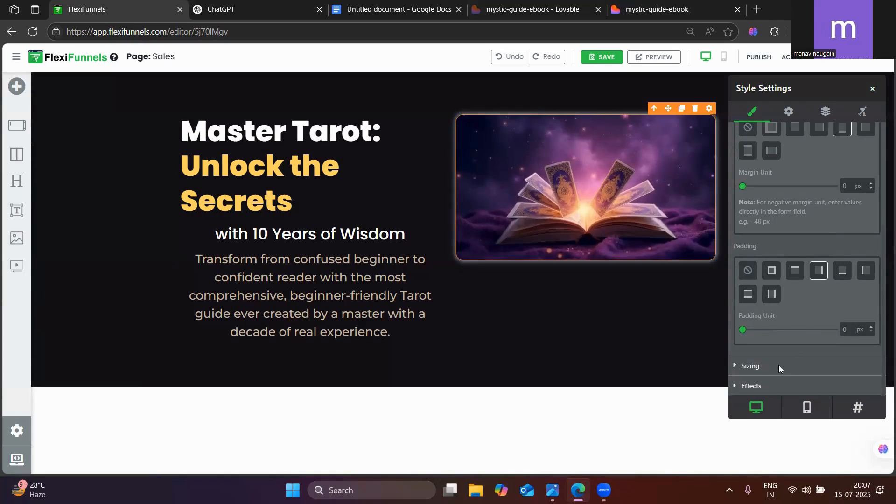
scroll(779, 367, "up", 1)
scroll(778, 369, "down", 1)
Reduce the hero image's width to 92% and close its style settings
left_click(753, 383)
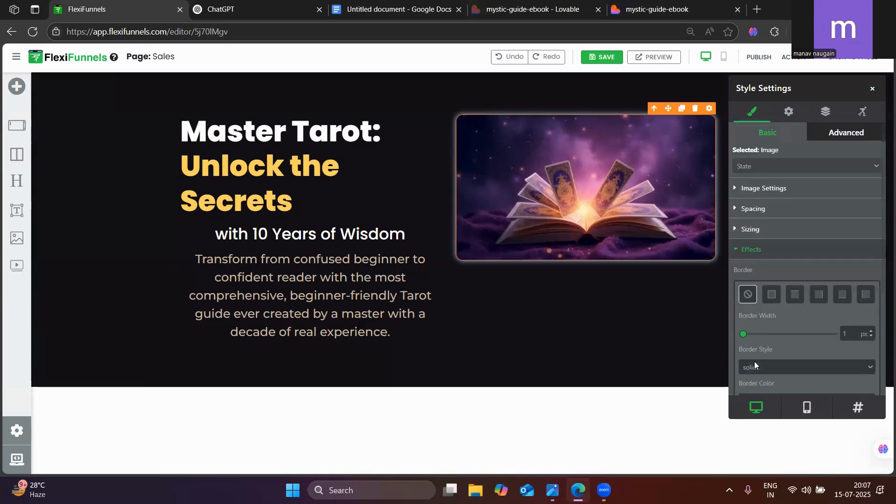
left_click(756, 249)
left_click(752, 229)
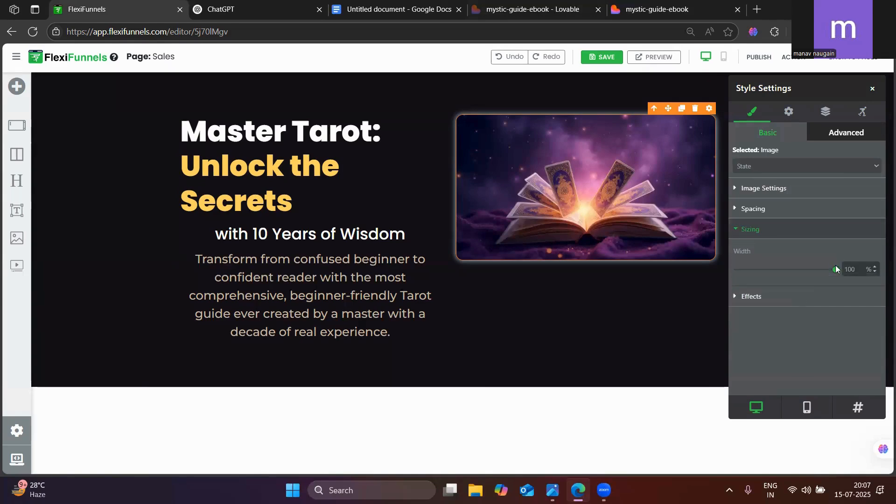
mouse_move(831, 276)
left_mouse_down()
mouse_move(807, 272)
mouse_move(846, 278)
mouse_move(821, 280)
mouse_move(828, 279)
left_mouse_up()
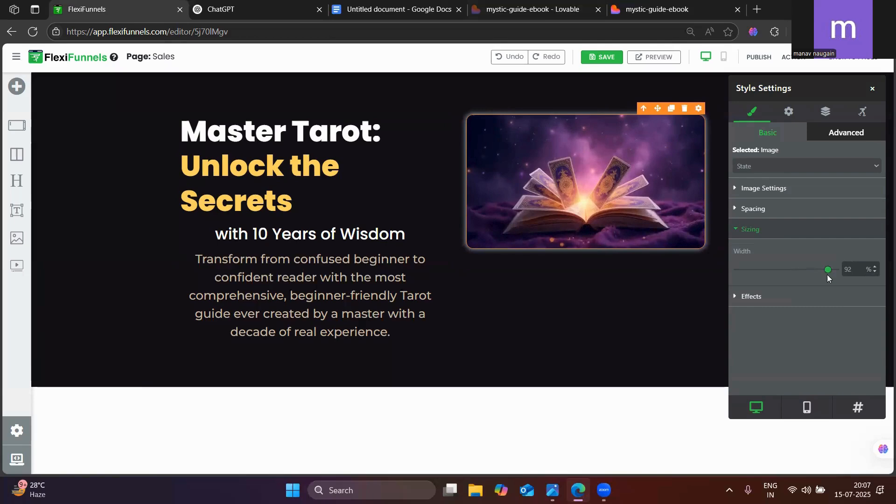
left_click(756, 299)
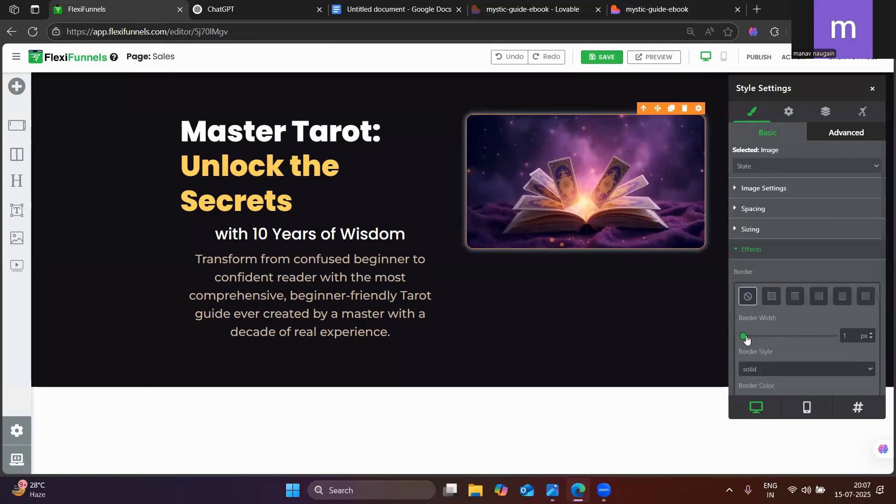
left_click(873, 89)
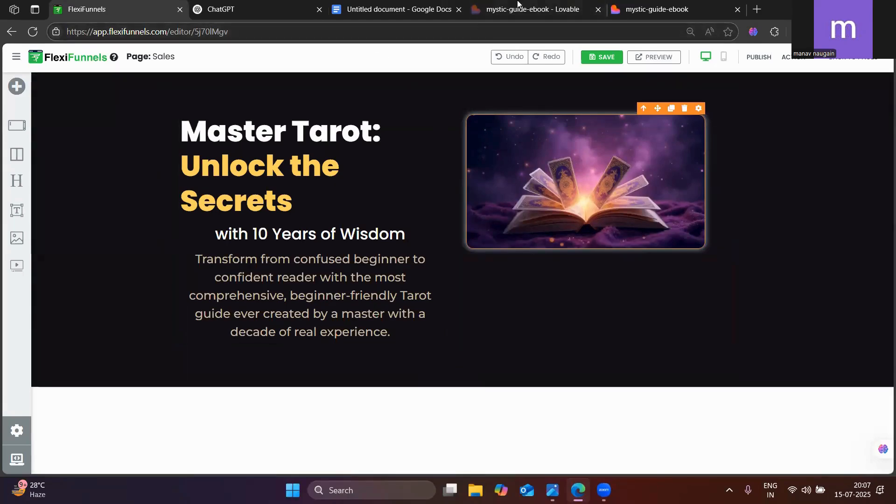
Add a Button element below the hero paragraph, checking its counterpart on the published mystic-guide-ebook page
left_click(647, 5)
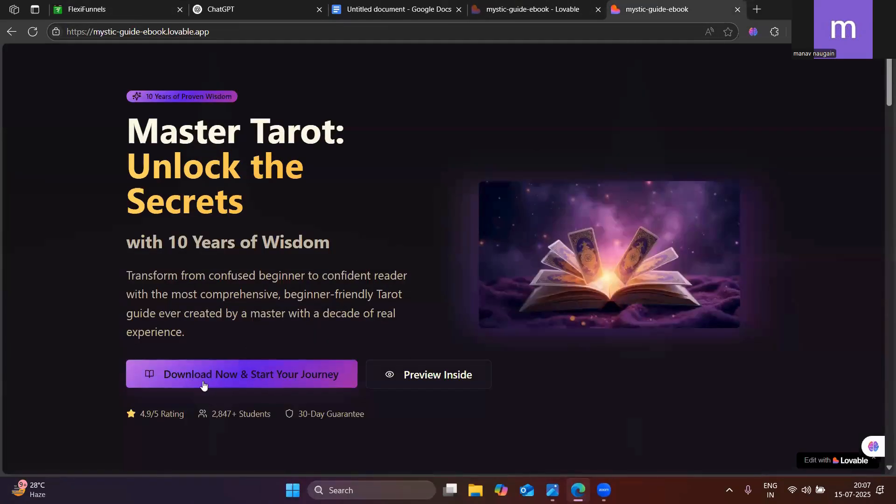
scroll(203, 384, "down", 2)
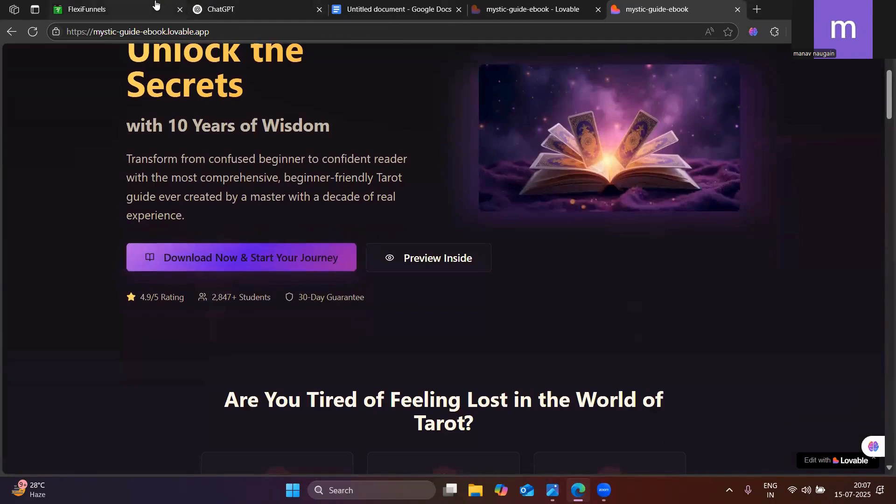
left_click(156, 4)
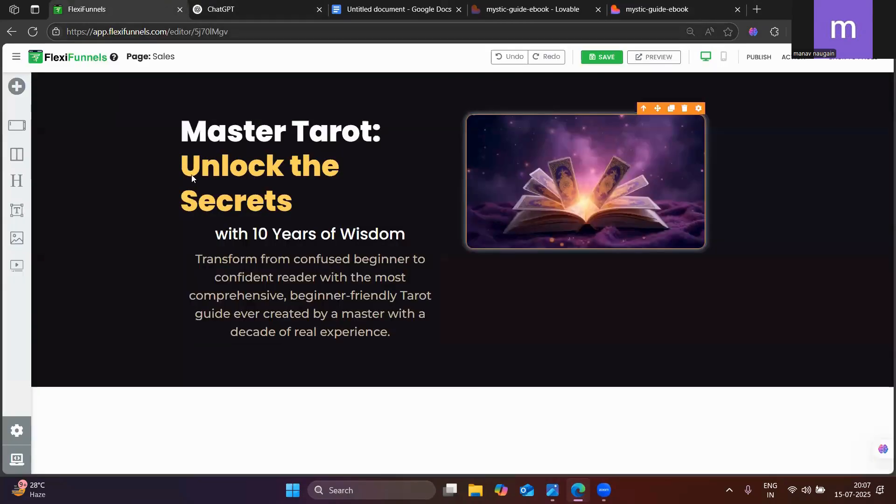
left_click(17, 86)
left_click(164, 147)
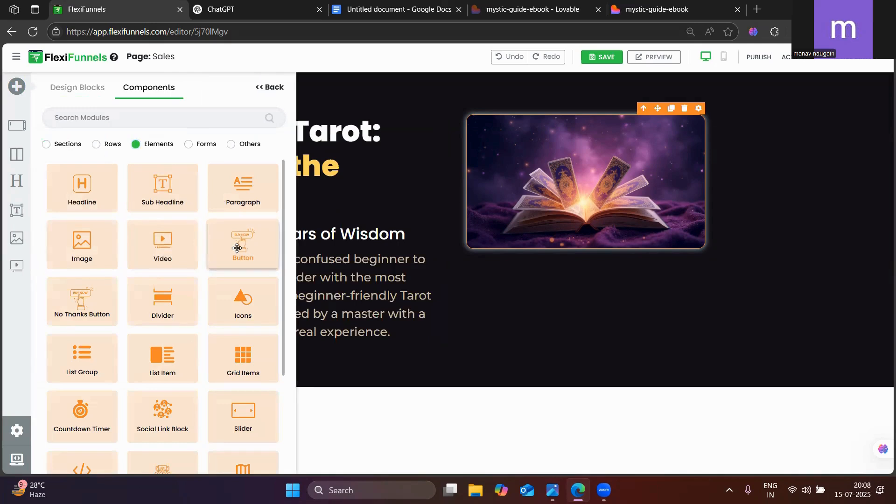
left_click_drag(237, 248, 248, 370)
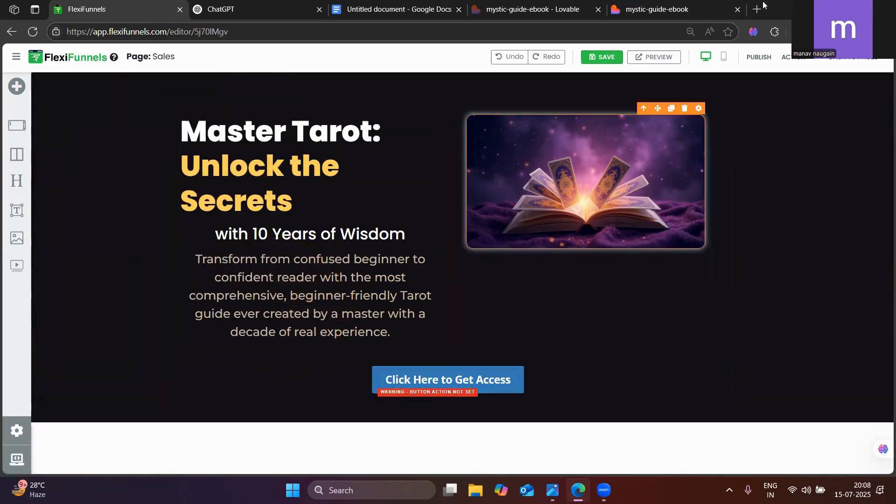
left_click(689, 5)
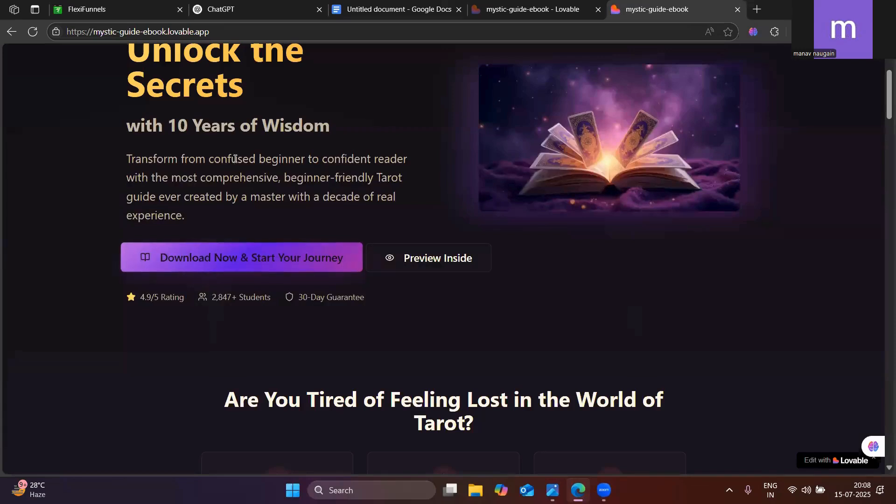
Delete the "Click Here to Get Access" button below the hero content in FlexiFunnels
left_click(140, 5)
left_click(505, 375)
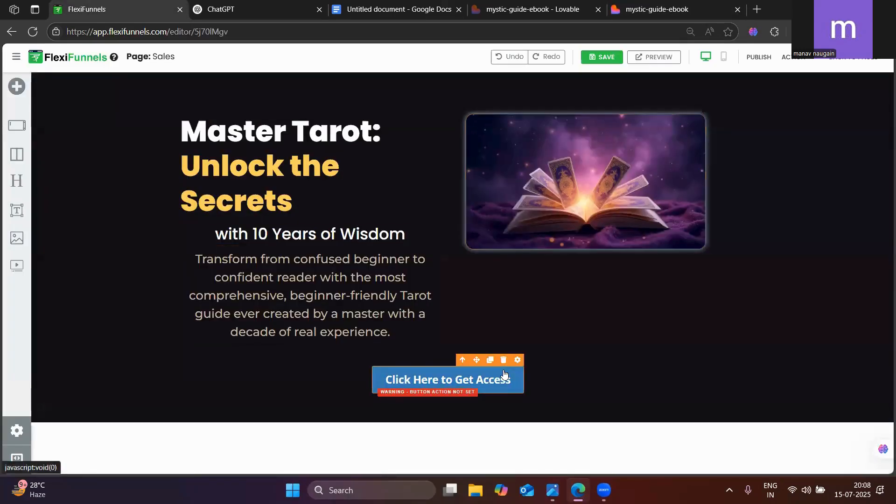
left_click(508, 363)
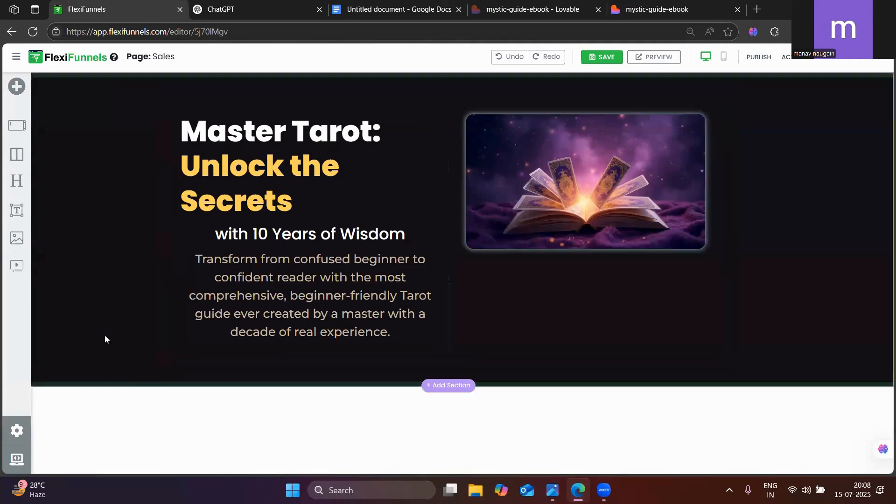
Add an empty section below the hero text and image and place a 2 Columns row inside it
left_click_drag(16, 125, 226, 367)
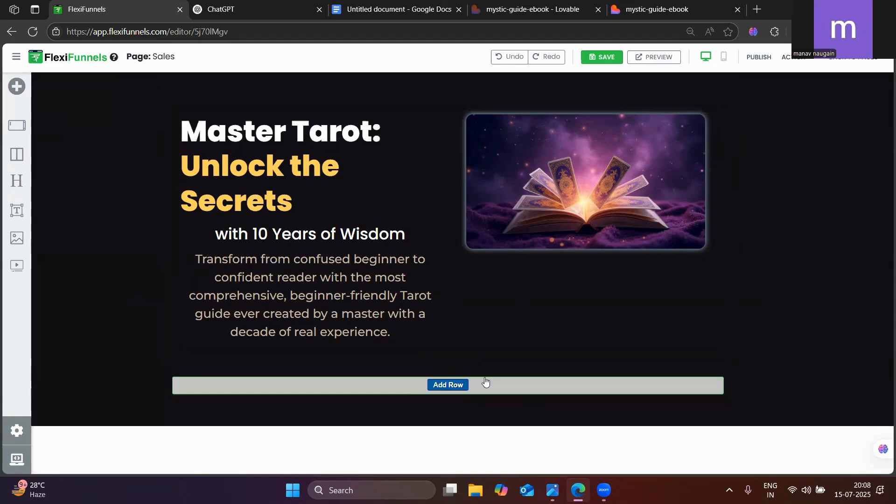
left_click(652, 9)
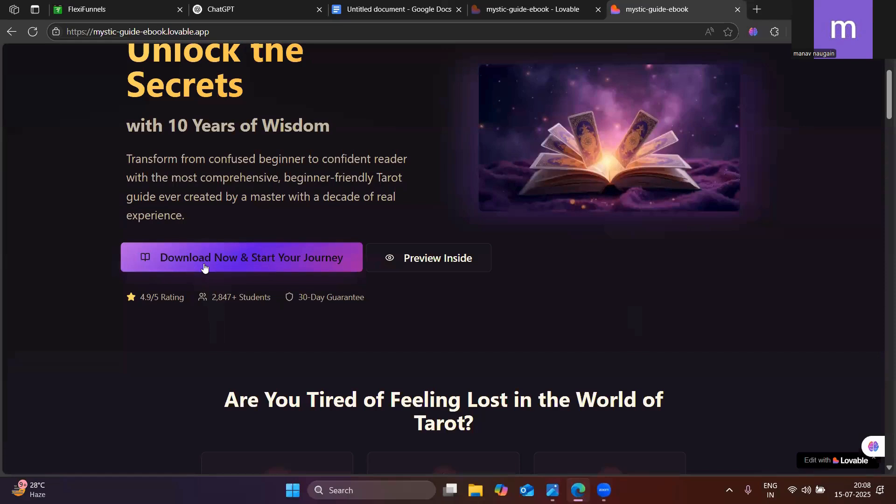
left_click(91, 10)
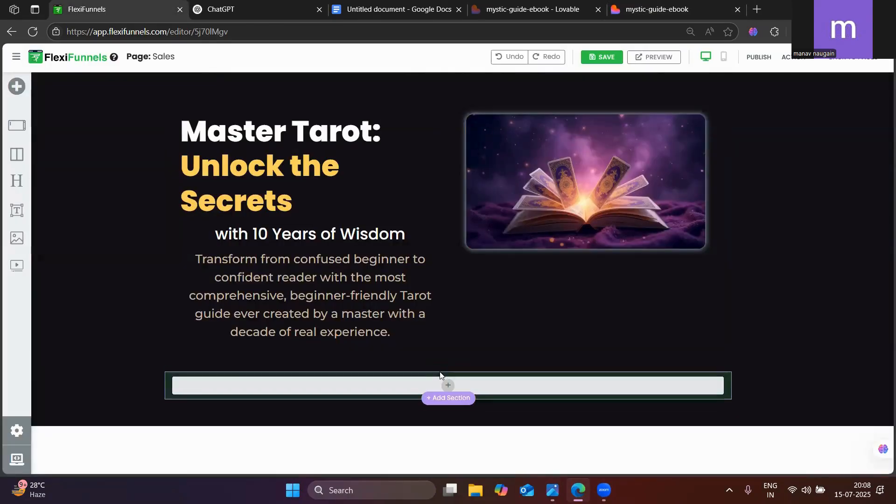
left_click(16, 87)
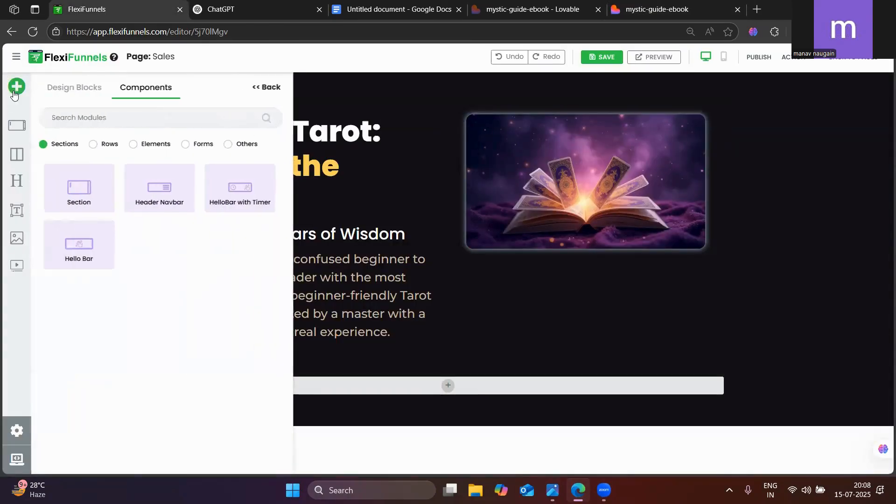
left_click(98, 144)
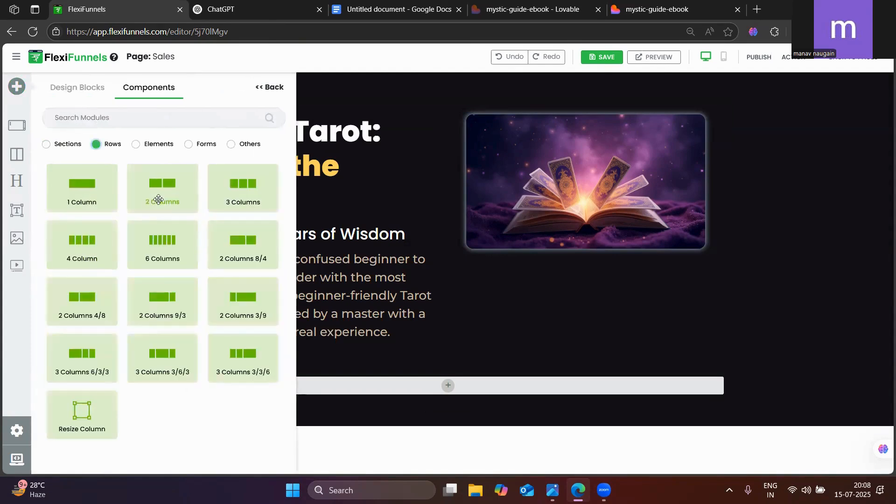
left_click_drag(158, 197, 377, 396)
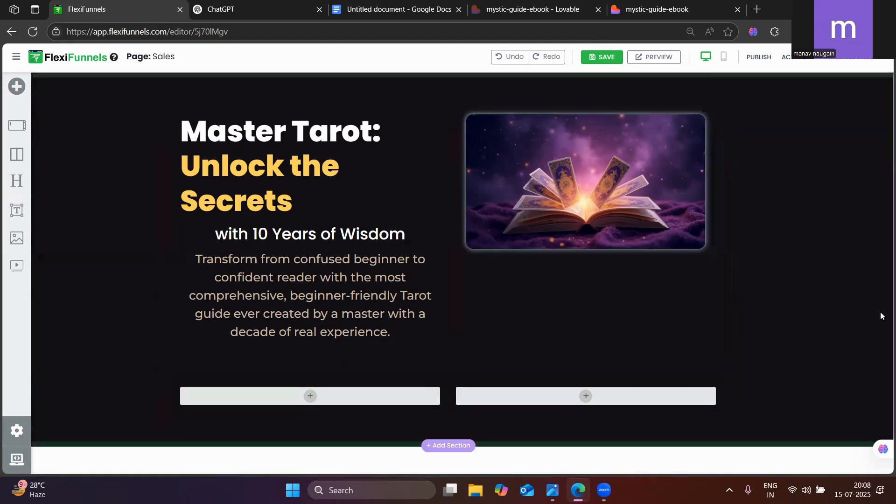
Add a Button element to each of the two columns in the new row
left_click(16, 86)
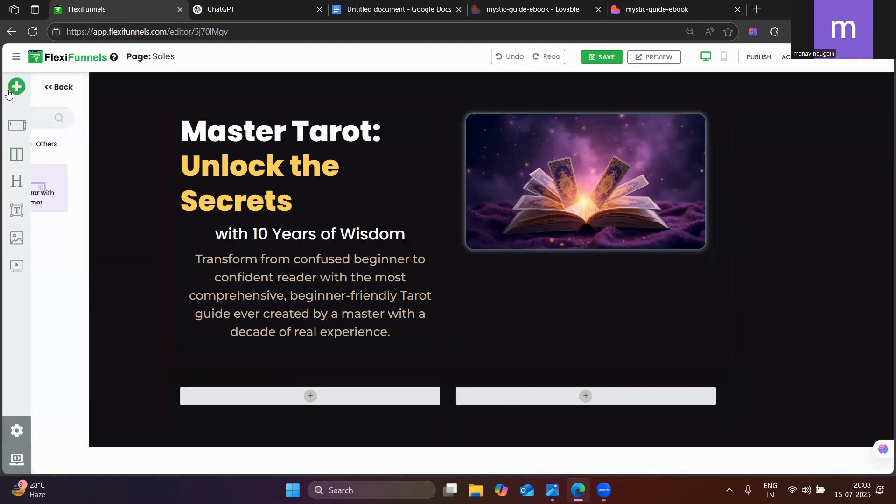
left_click(163, 147)
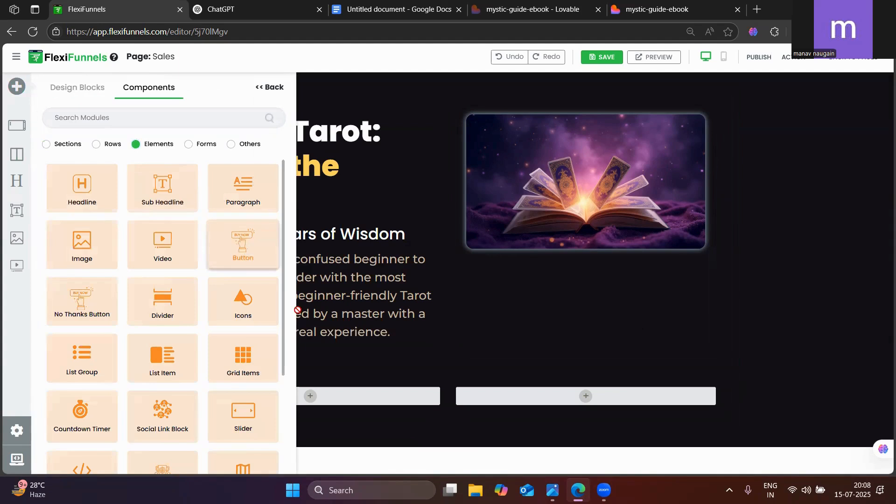
left_click_drag(243, 247, 304, 399)
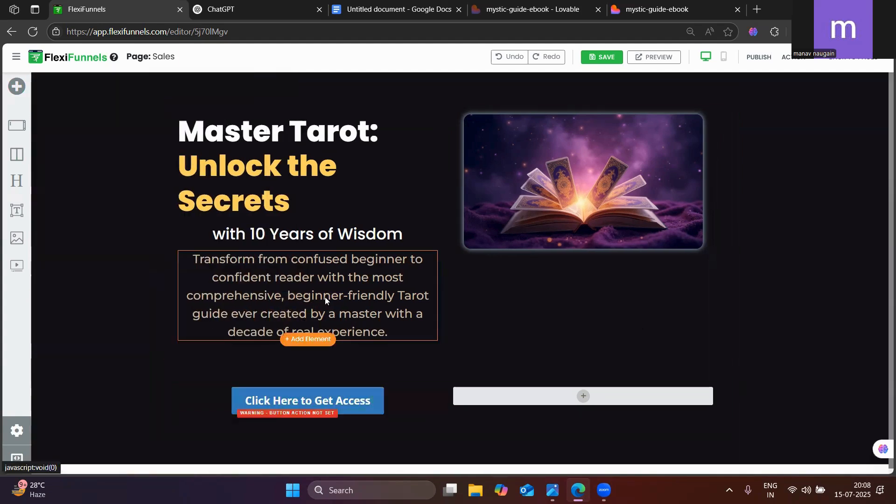
left_click(25, 88)
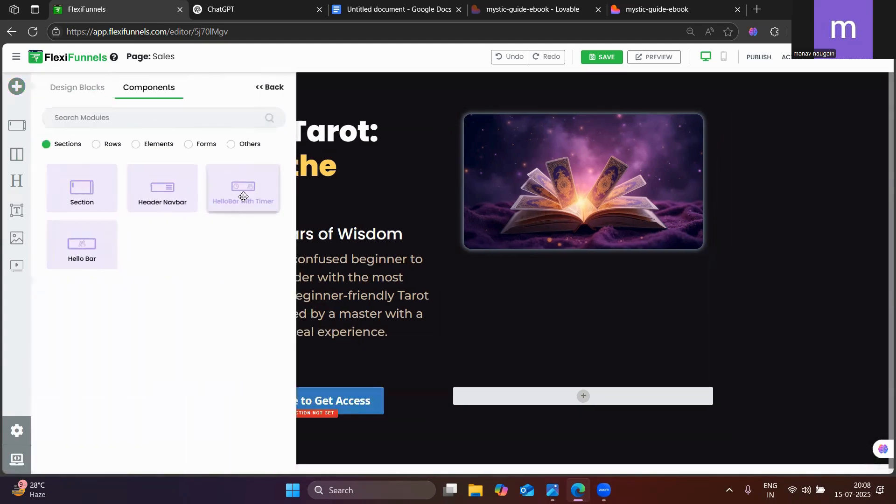
left_click(167, 145)
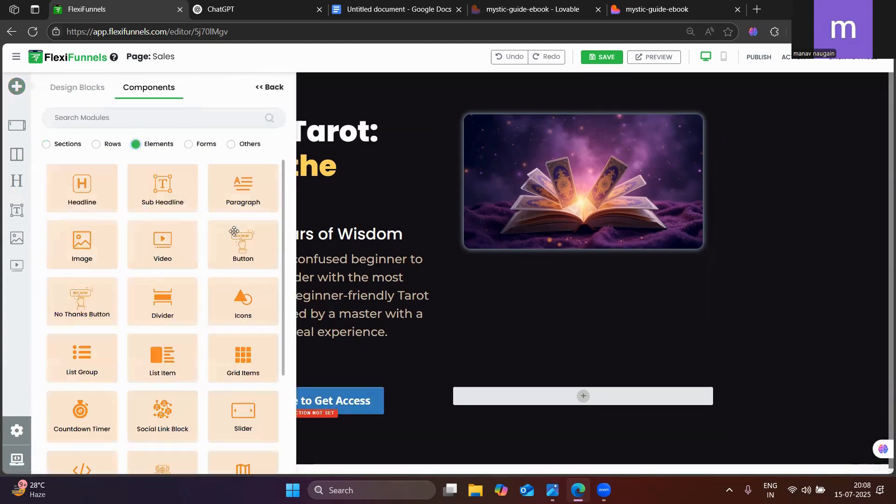
left_click_drag(233, 239, 554, 401)
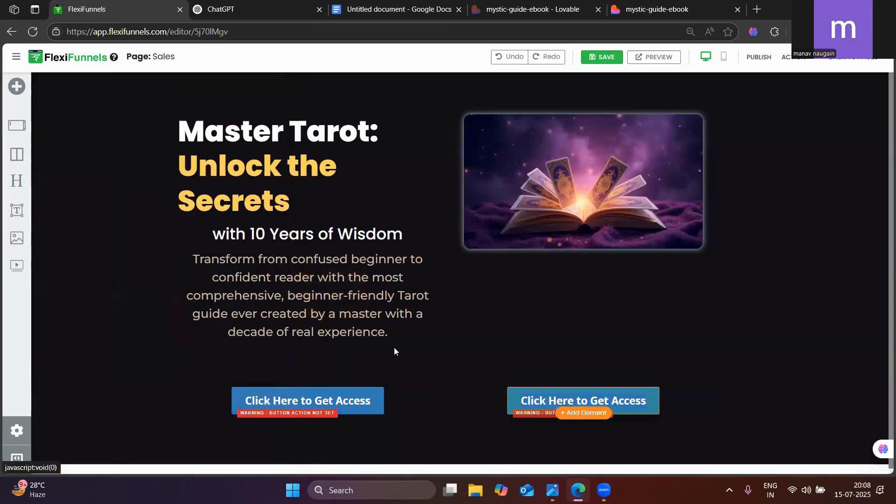
Change the first column's button text to "Download Now and start your journey", using the published mystic-guide-ebook page as reference
left_click(700, 5)
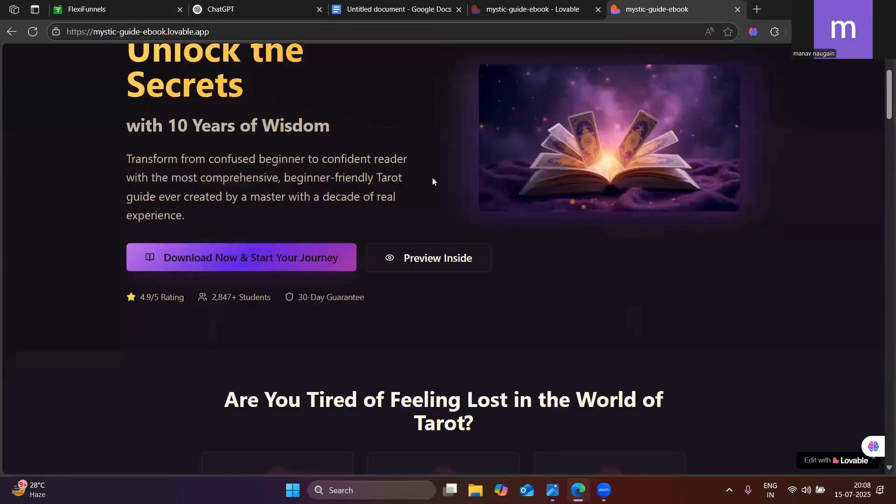
left_click(155, 4)
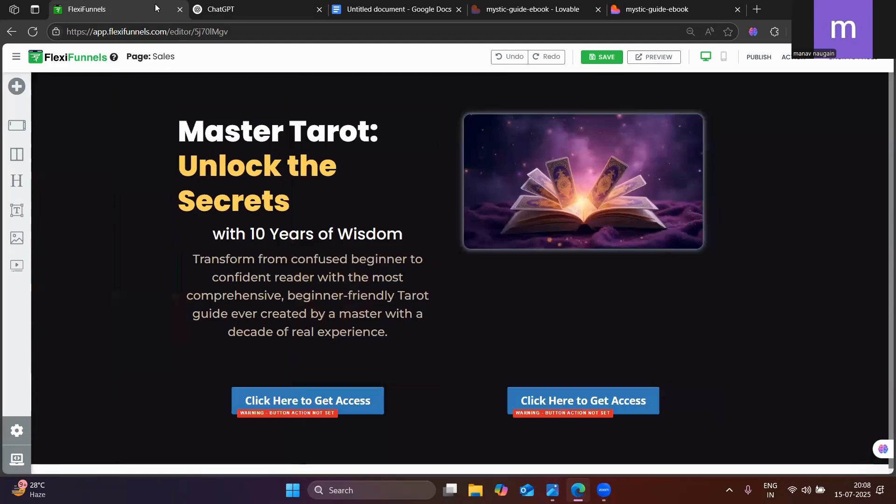
left_click(691, 5)
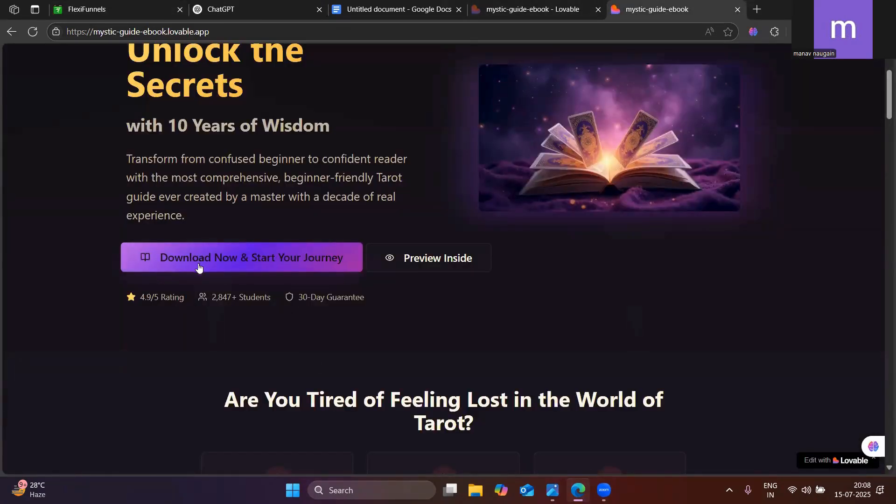
left_click(117, 6)
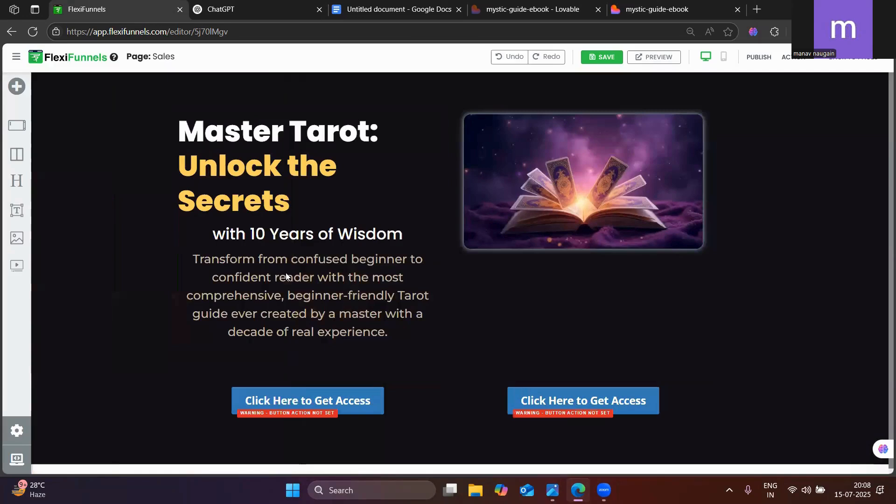
left_click(277, 401)
key("ctrl+a")
type("d")
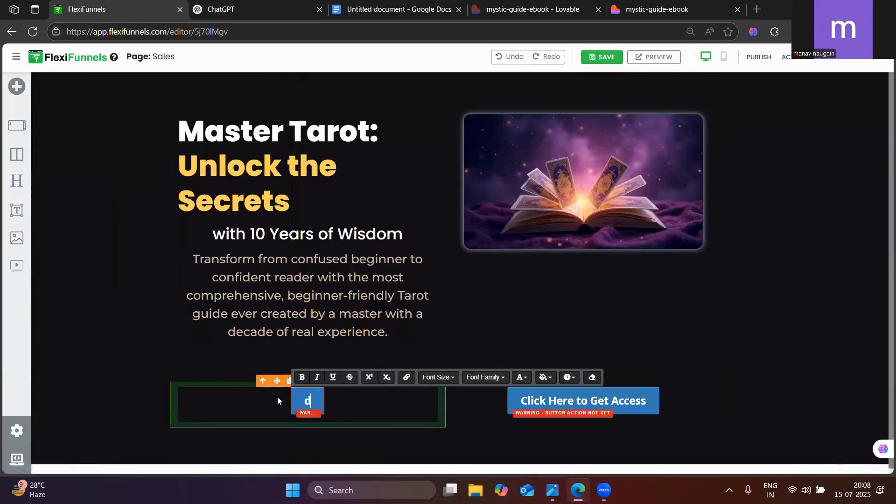
type("ow")
key("BackSpace")
key("BackSpace")
key("BackSpace")
type("Dow")
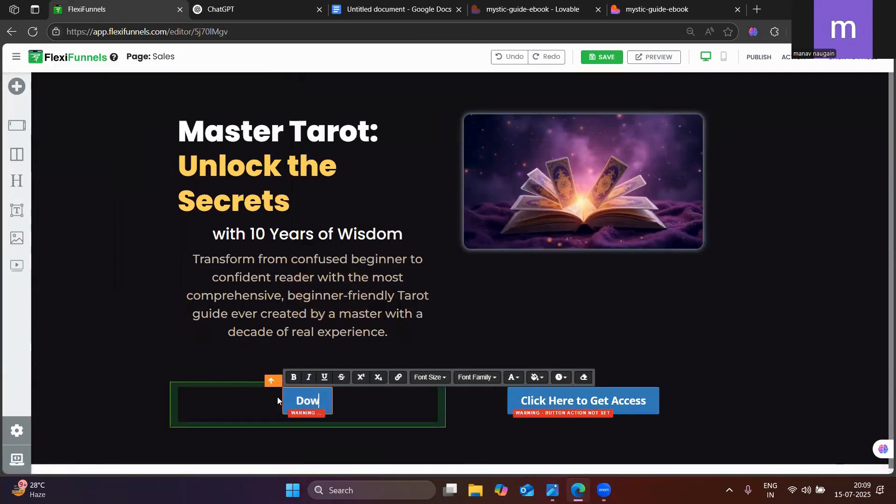
type("nload now")
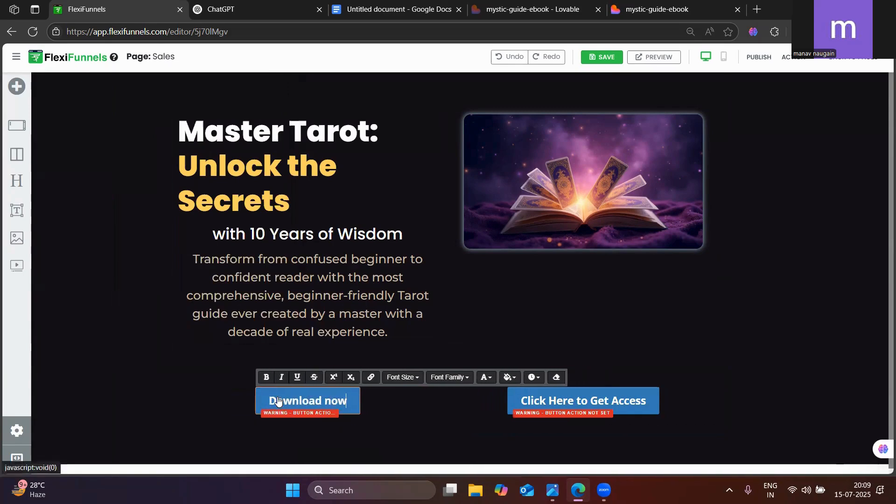
key("BackSpace")
key("BackSpace")
key("BackSpace")
type("No")
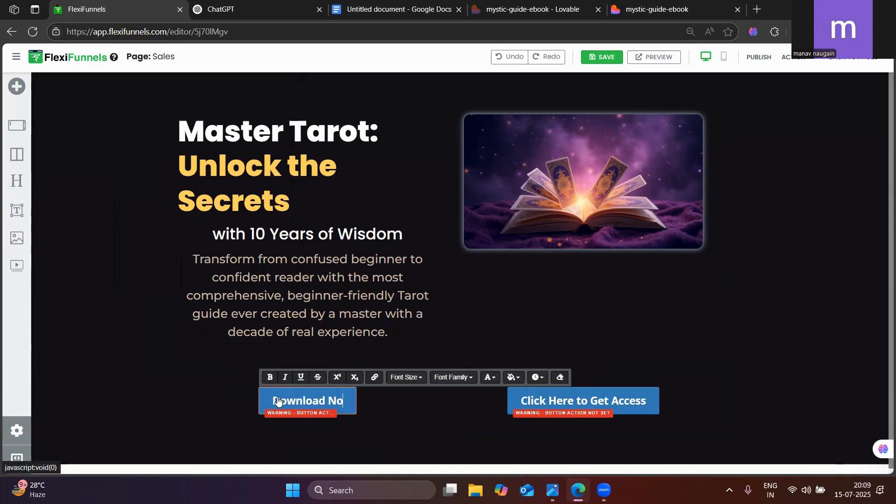
type("w and start ypu")
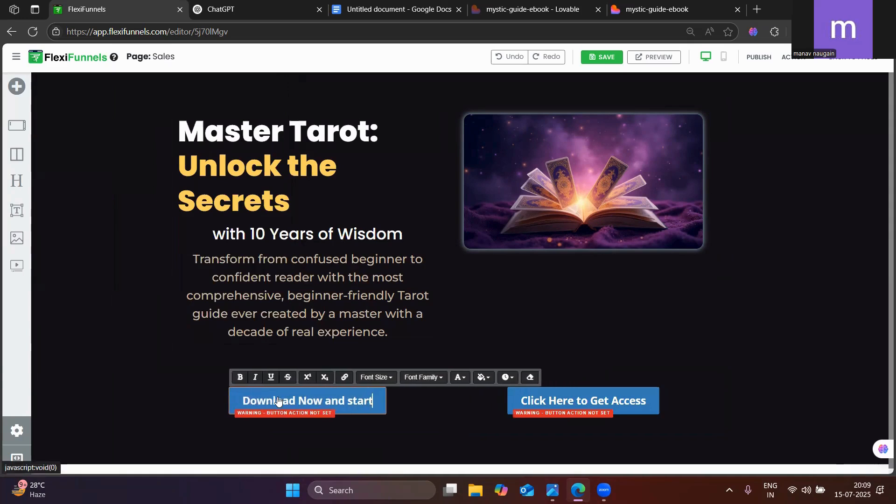
key("BackSpace")
key("BackSpace")
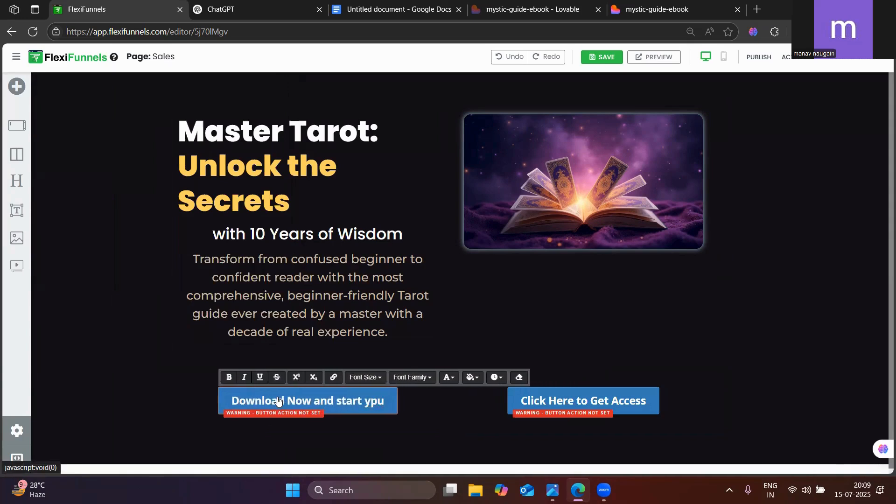
type("our journ")
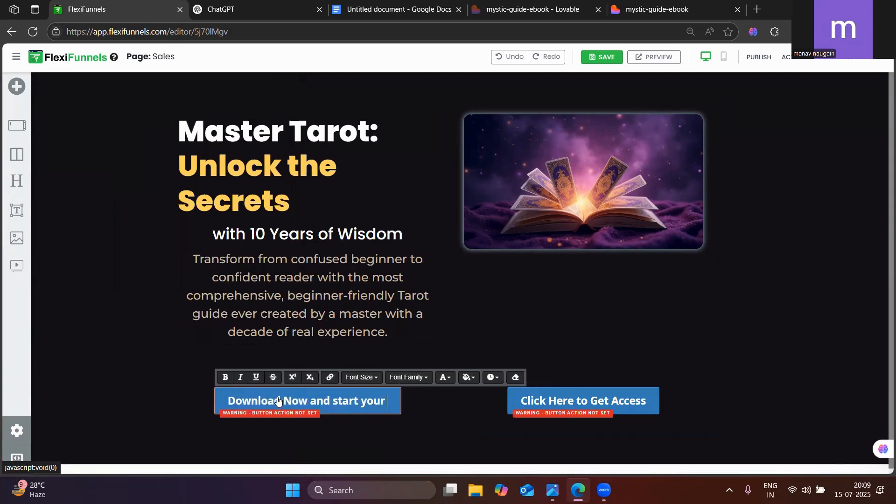
type("ey")
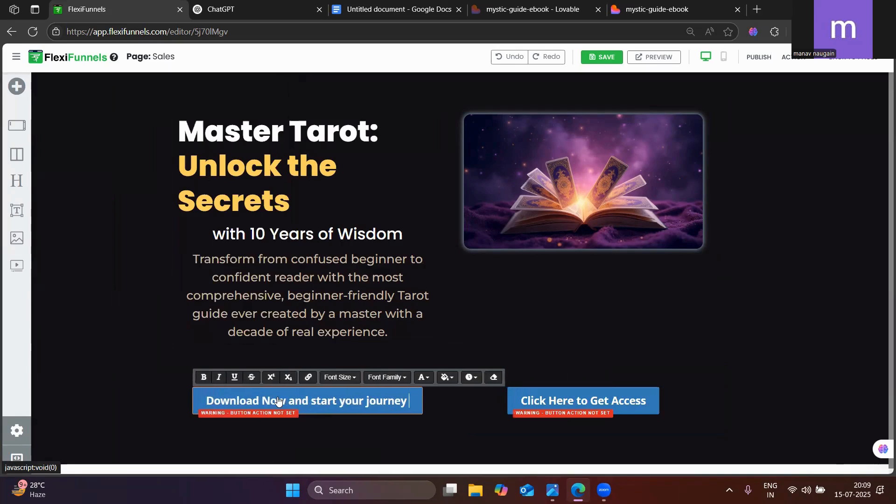
Check the published page's second hero button, and change the second column's button text to "More Info"
left_click(656, 9)
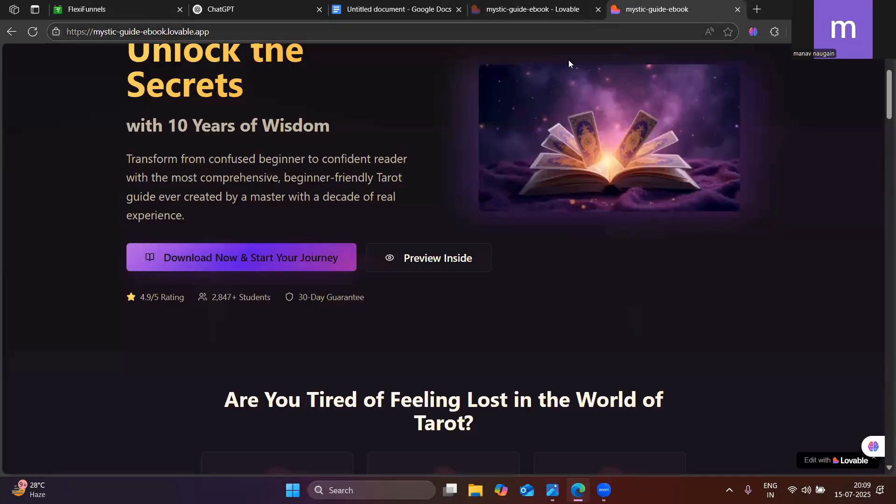
left_click(139, 4)
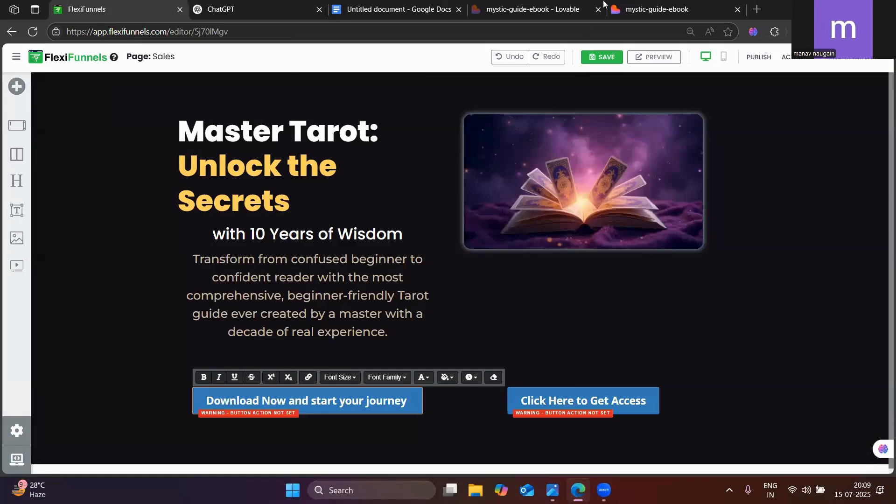
left_click(656, 10)
left_click(145, 5)
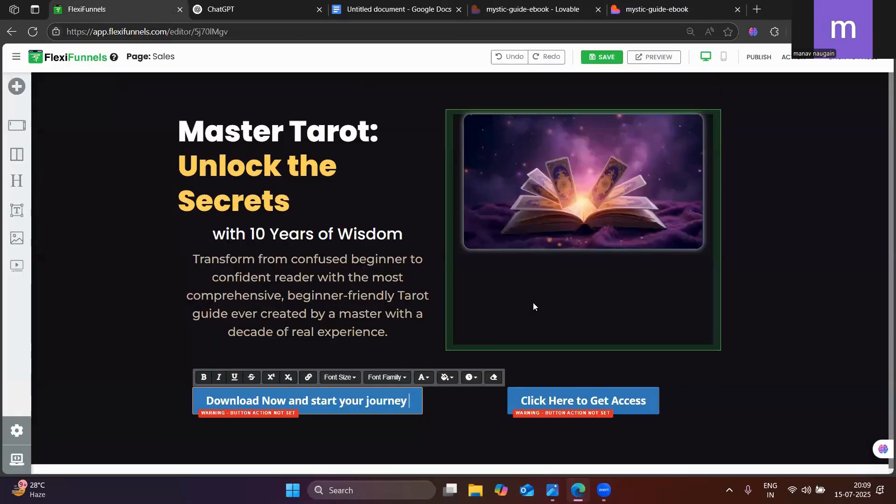
left_click(568, 399)
key("ctrl+a")
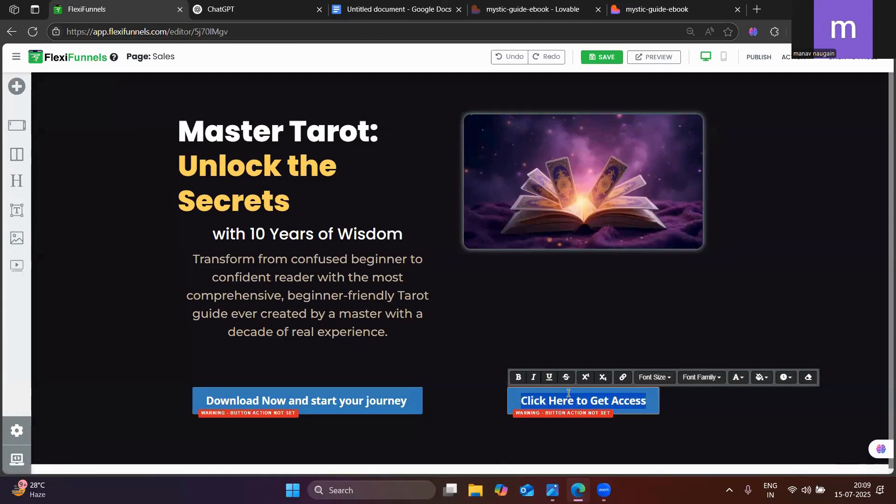
key("BackSpace")
type("Moe")
key("BackSpace")
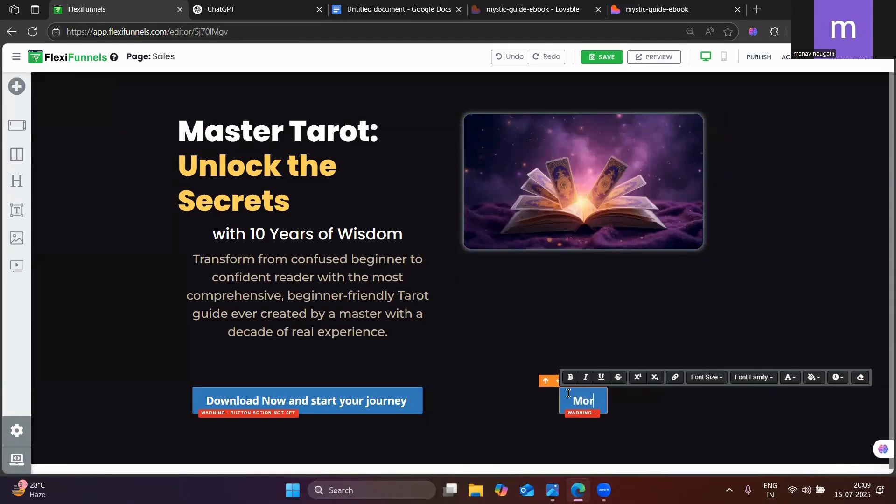
type("re Info")
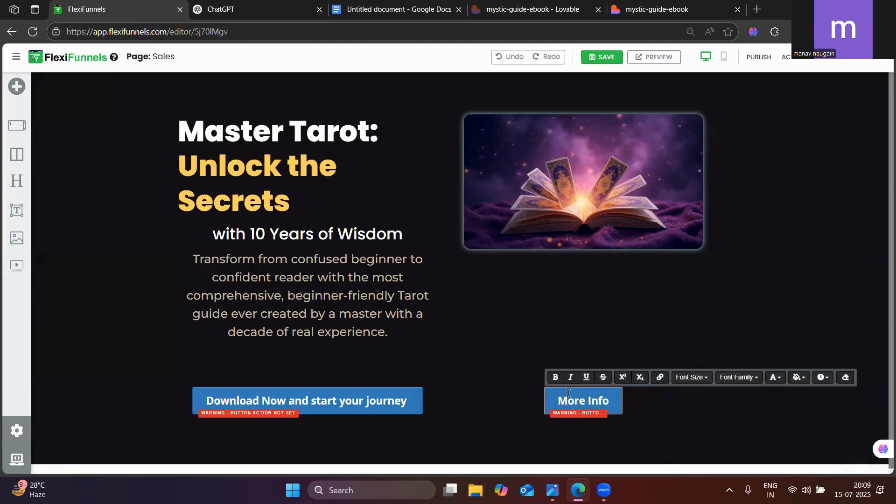
Set the font family of the "Download Now and start your journey" button text to Poppins
left_click(302, 400)
left_click(311, 400)
triple_click(310, 400)
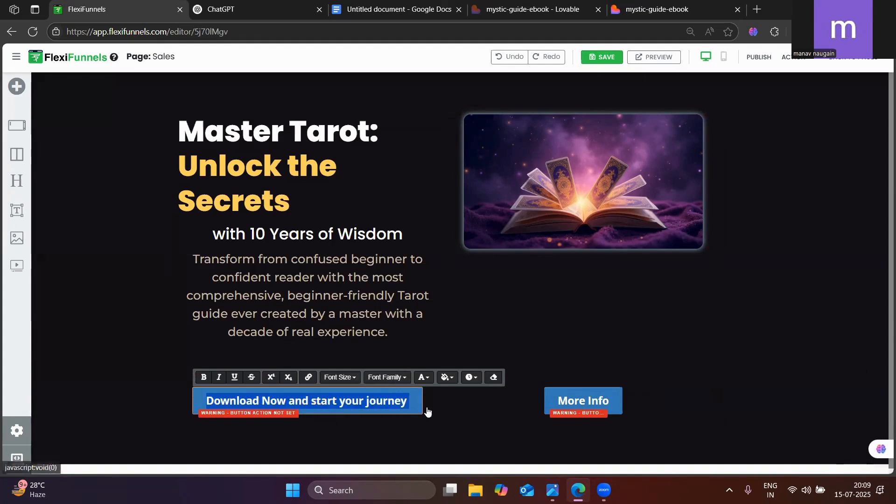
left_click(456, 407)
triple_click(398, 402)
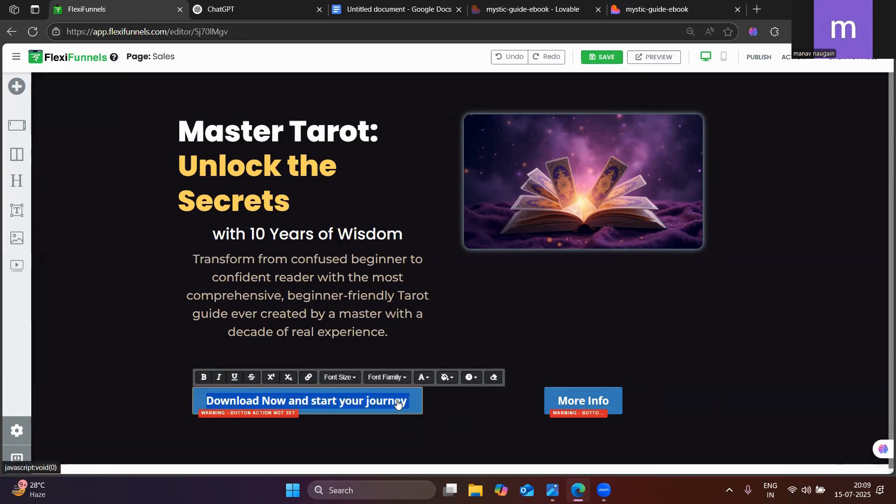
left_click(354, 377)
left_click(386, 377)
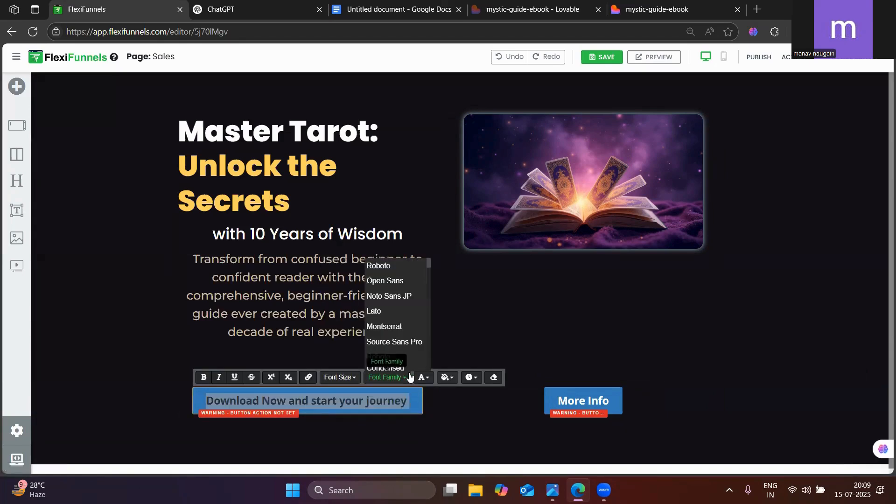
scroll(392, 318, "down", 3)
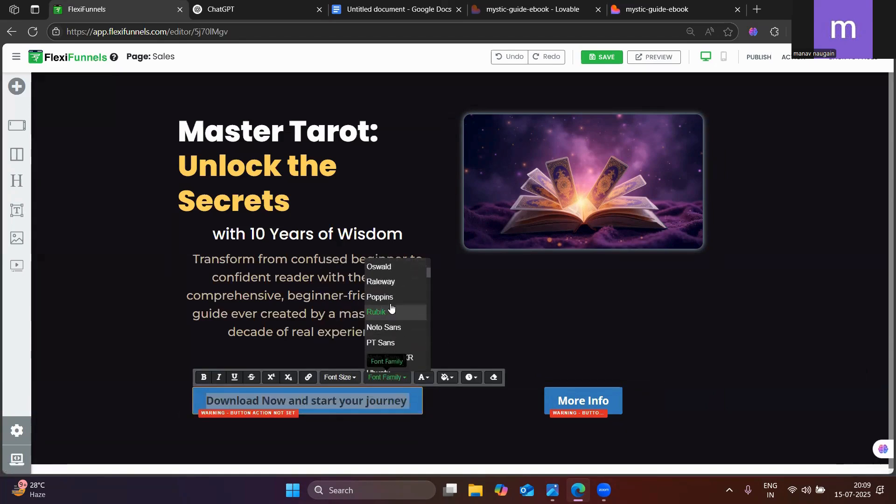
left_click(392, 310)
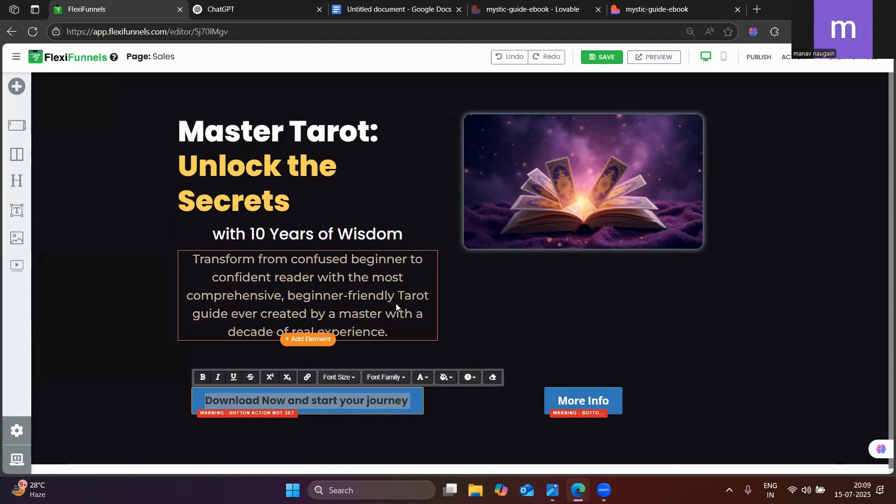
left_click(439, 408)
triple_click(355, 400)
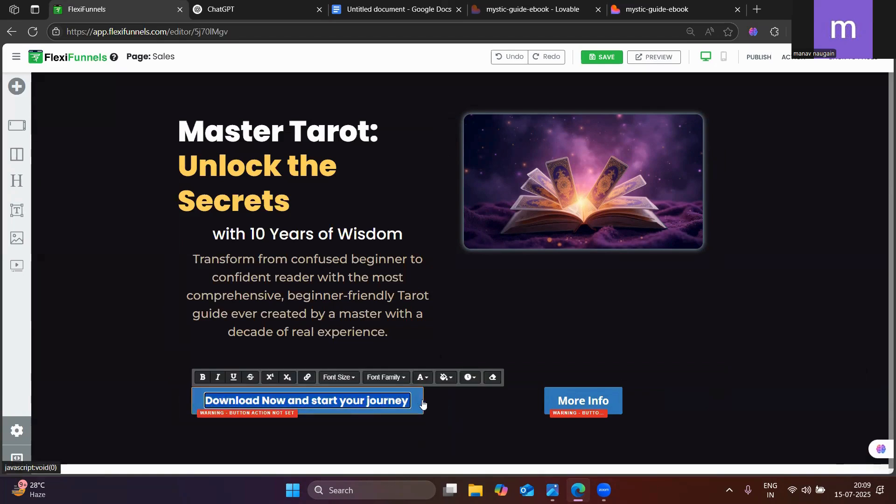
Check the published mystic-guide-ebook page, and open the style settings of the first column's download button
left_click(638, 7)
left_click(117, 9)
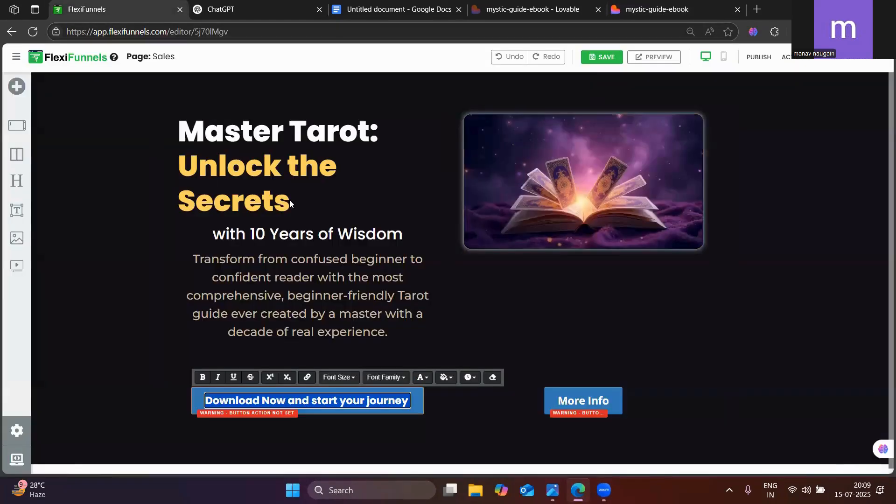
left_click(319, 406)
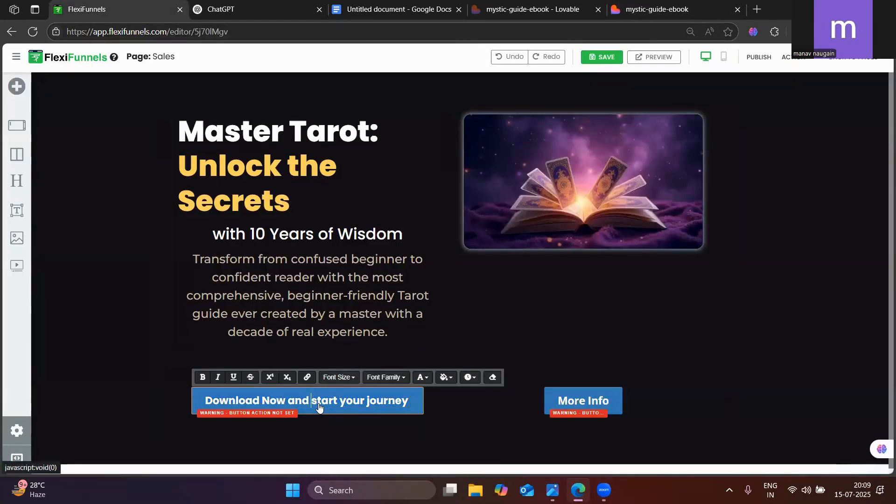
left_click(431, 409)
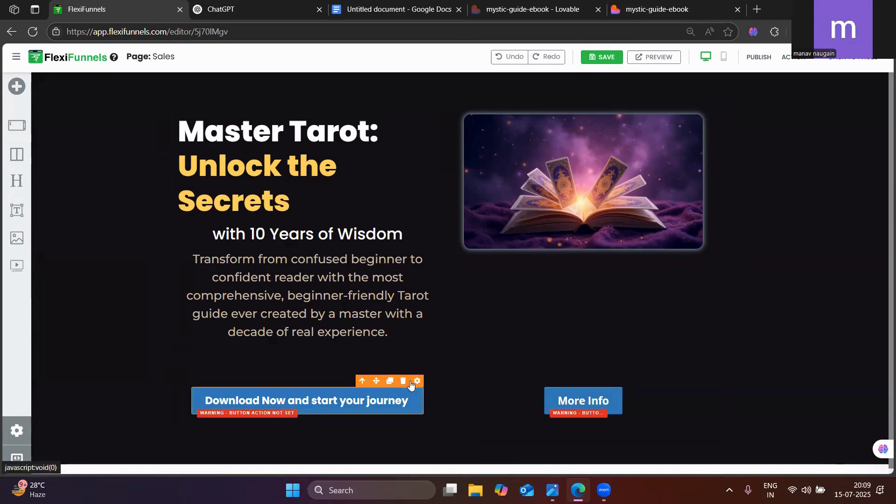
left_click(415, 382)
left_click(794, 274)
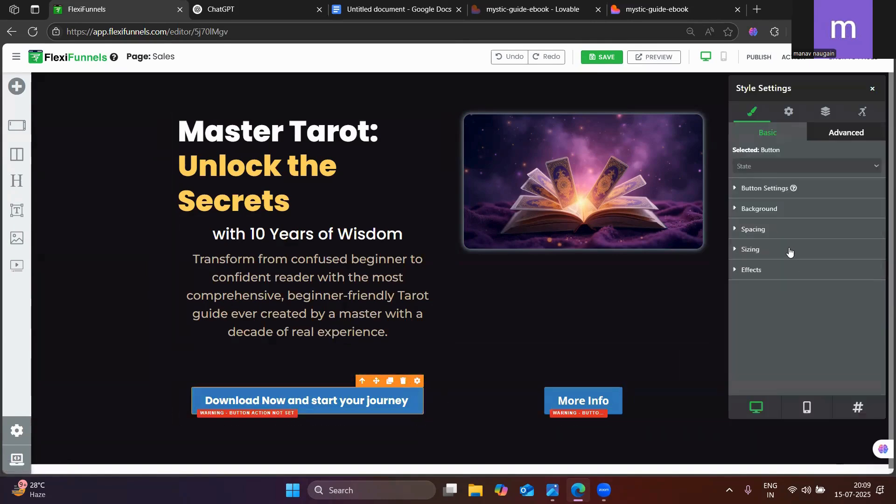
Capitalize the first column's button text so it reads "Download Now and Start Your Journey"
double_click(342, 401)
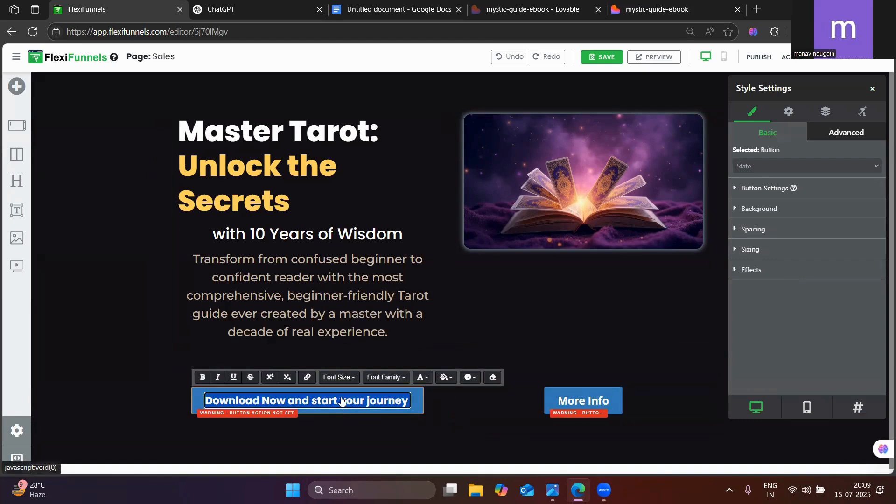
left_click(316, 402)
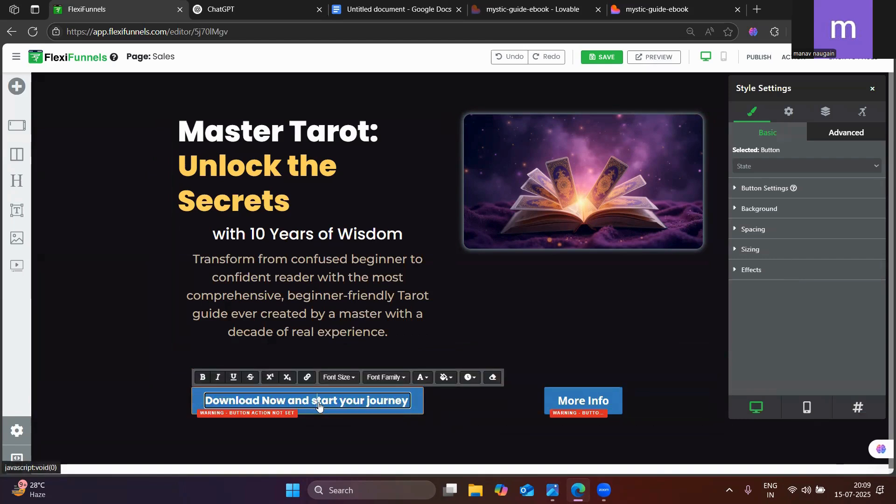
key("BackSpace")
type("S")
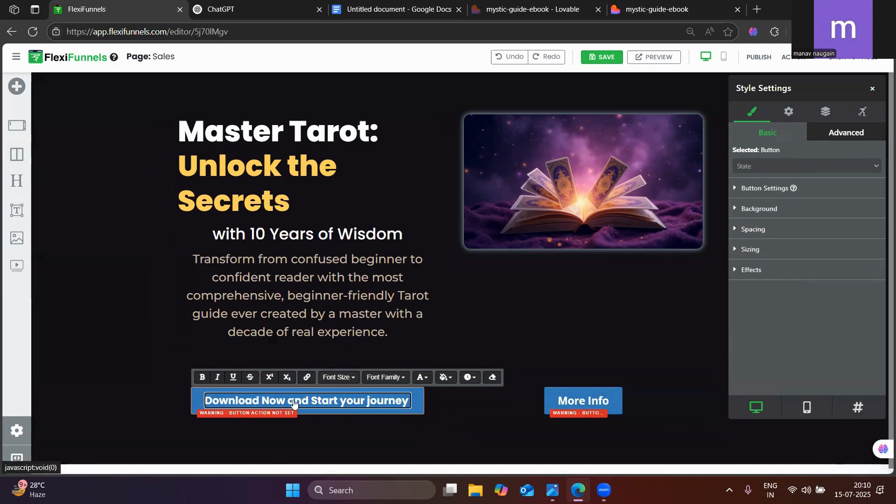
double_click(349, 403)
key("BackSpace")
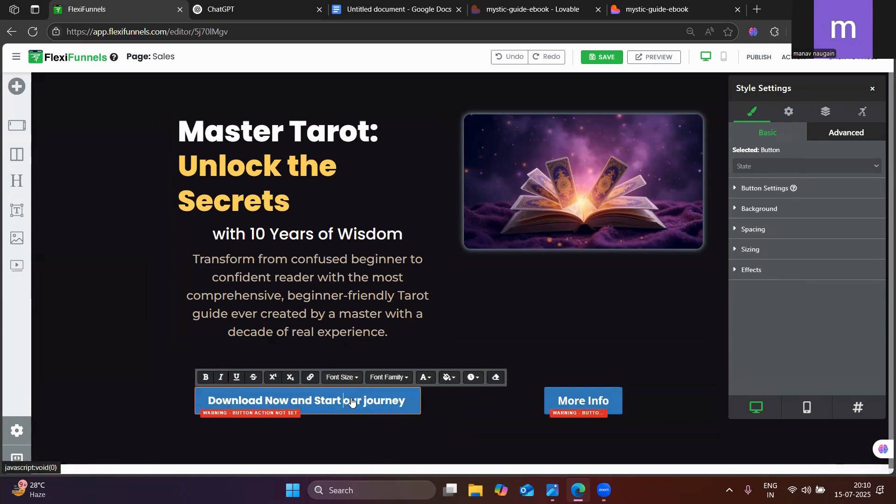
type("Y")
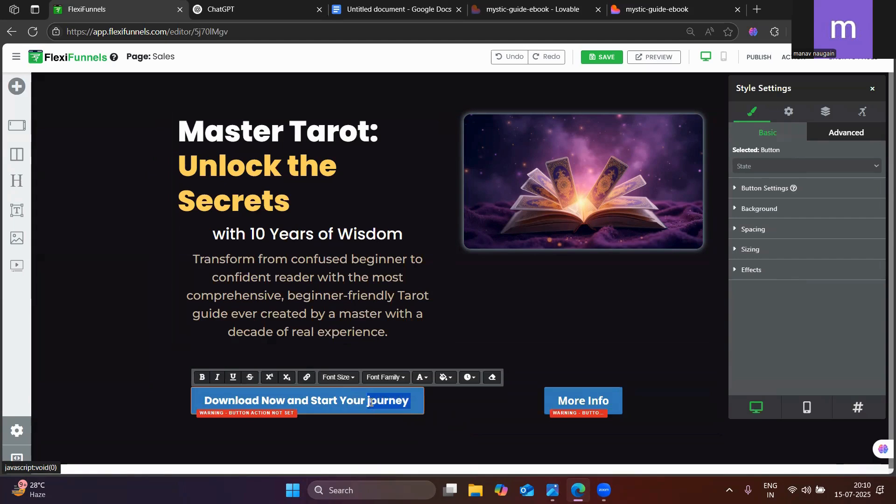
key("Delete")
type("J")
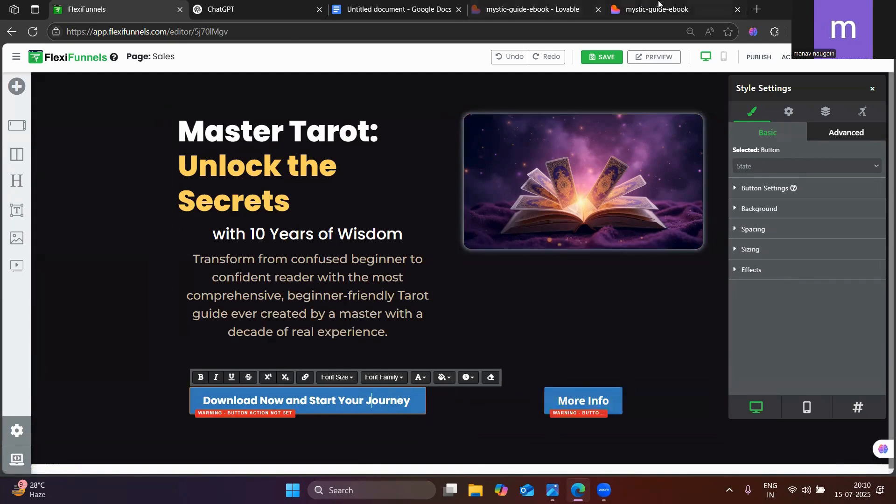
Sample the purple color #671BDC from the download button on the published mystic-guide-ebook page, and return to the FlexiFunnels editor
left_click(659, 10)
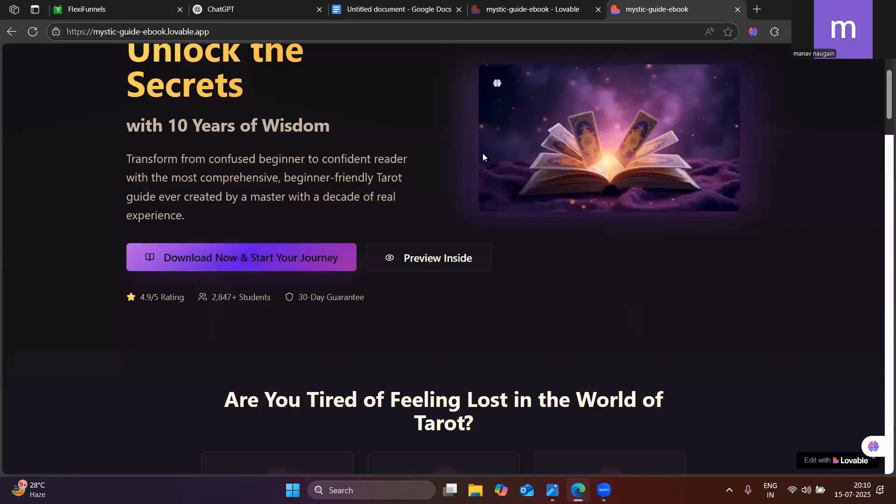
left_click(782, 33)
left_click(674, 95)
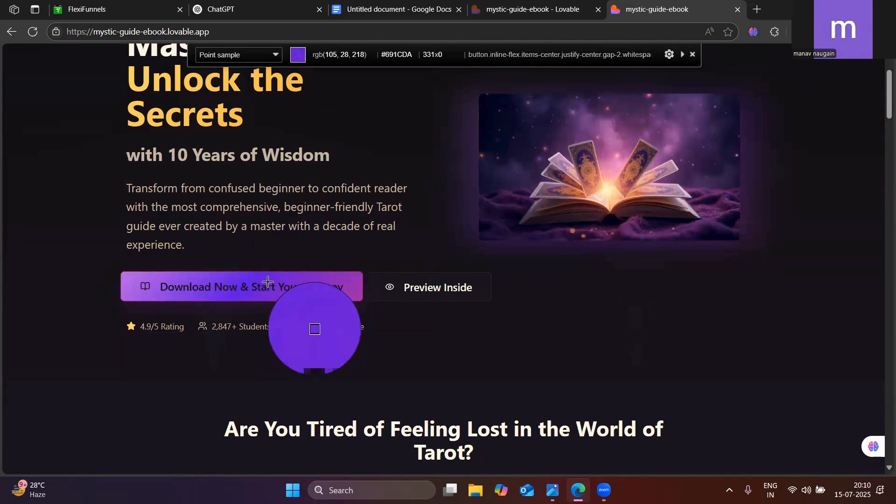
left_click(265, 281)
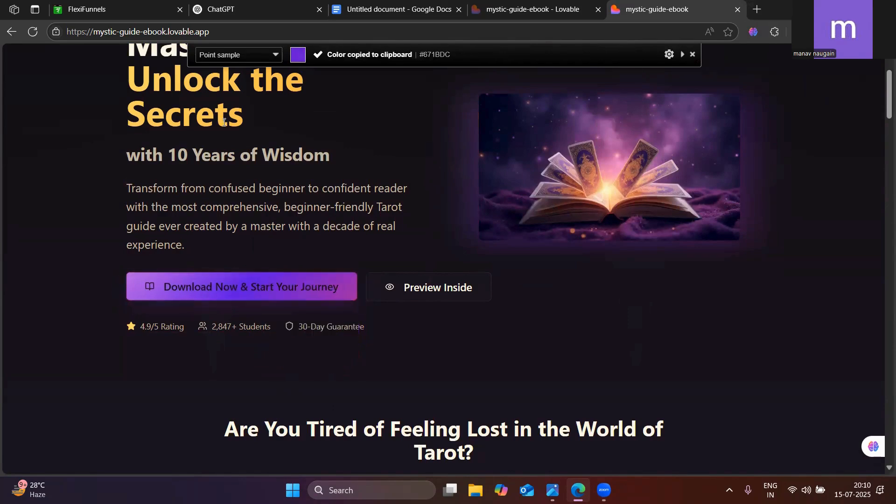
left_click(114, 9)
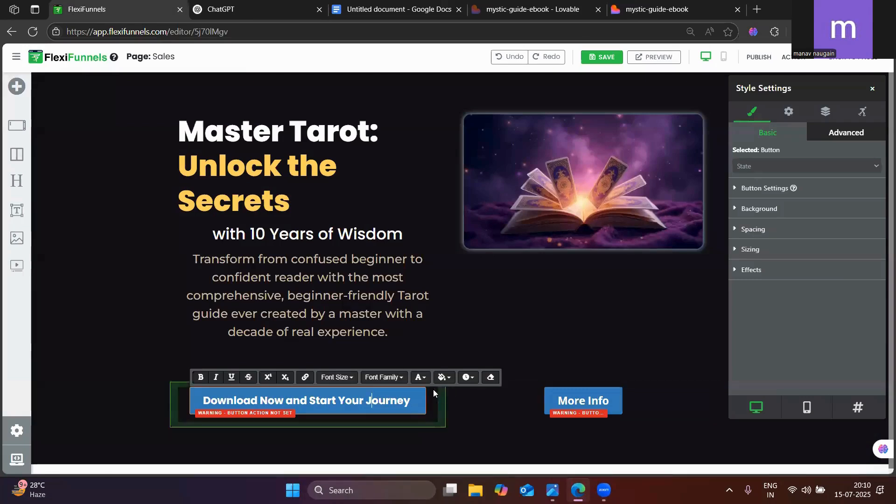
Set the download button's solid background color to the sampled #671BDC
left_click(420, 378)
left_click(505, 355)
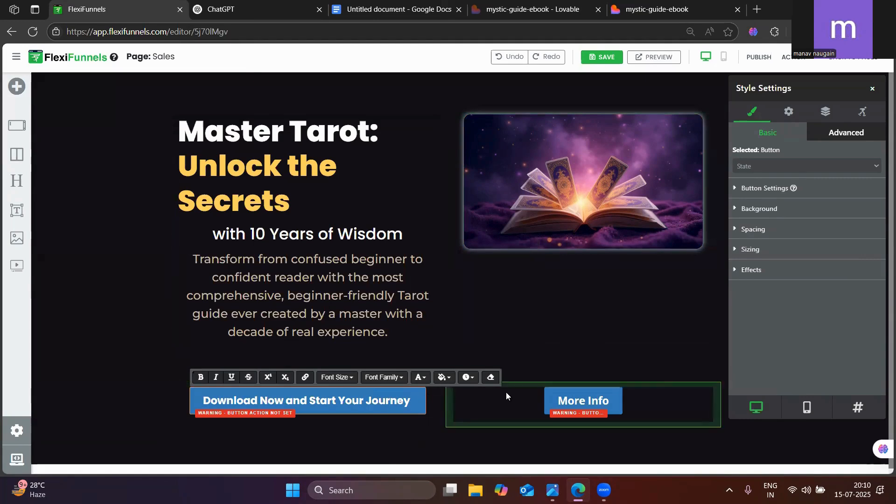
left_click(411, 402)
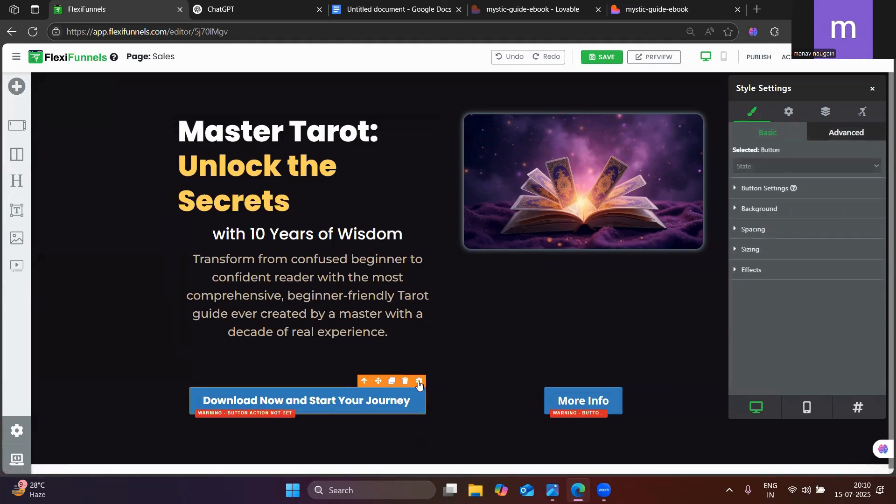
left_click(760, 209)
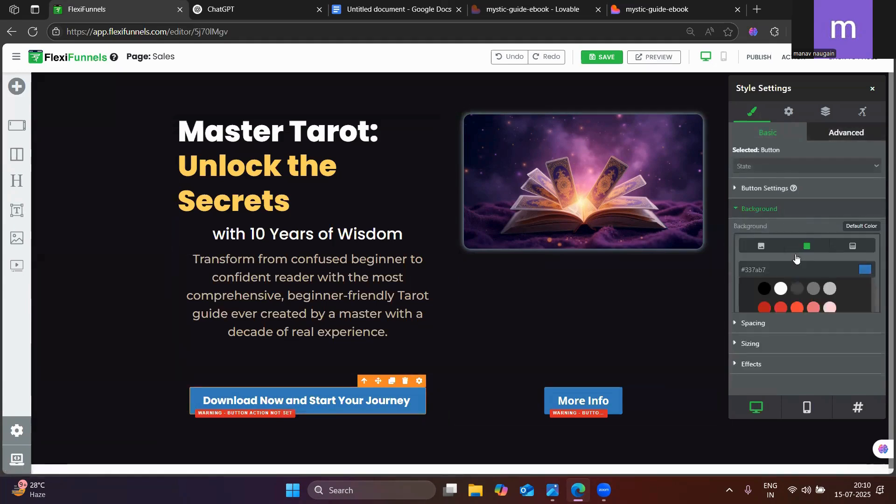
left_click(865, 273)
triple_click(759, 236)
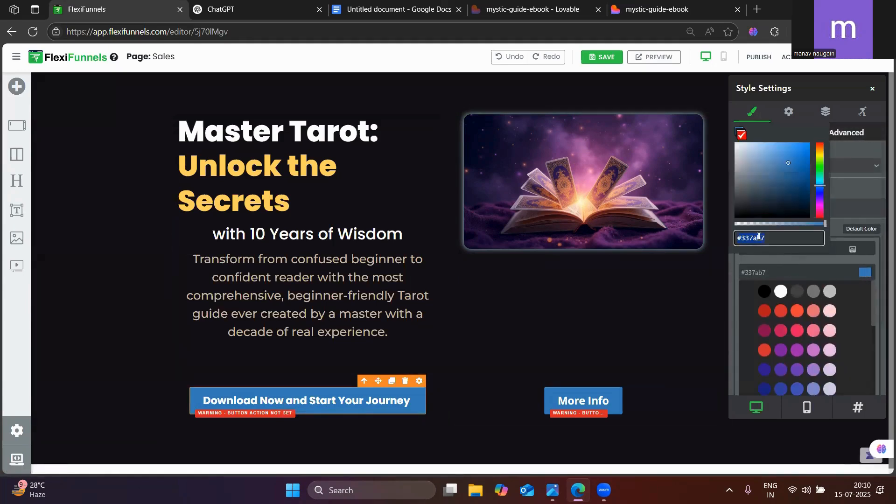
key("ctrl+v")
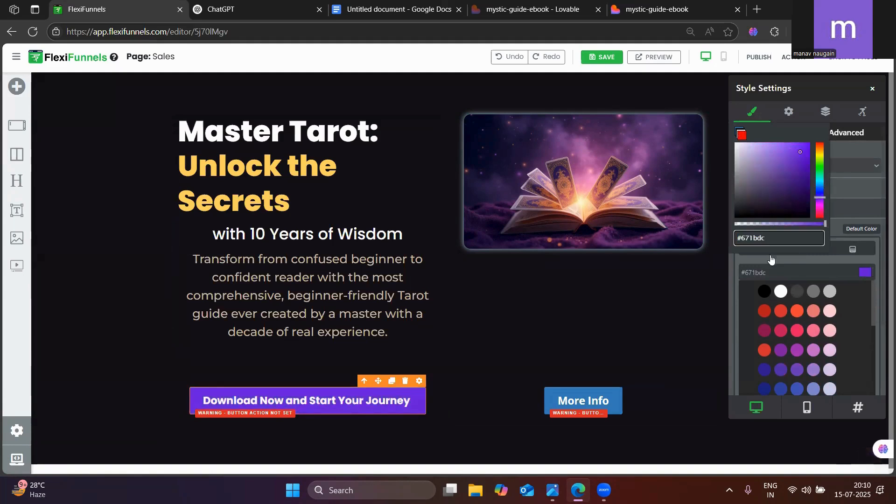
left_click(828, 259)
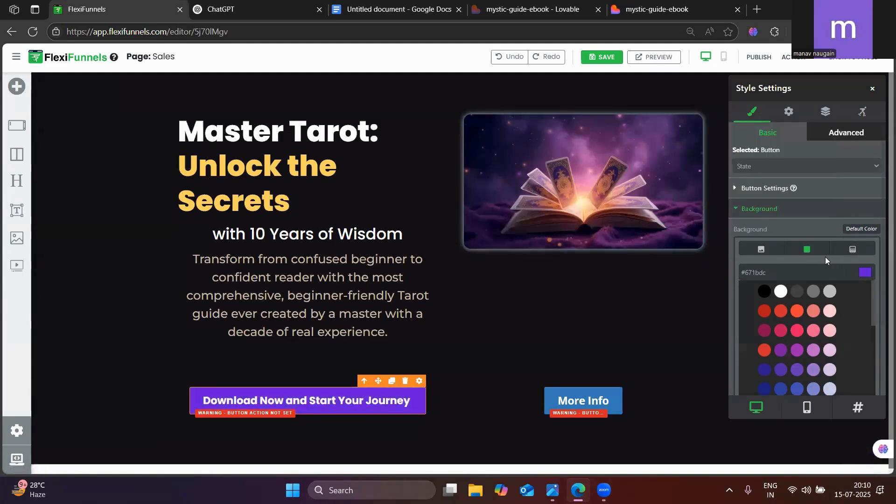
Switch the download button's background to a gradient, try several presets and apply the light-to-dark purple one
left_click(853, 251)
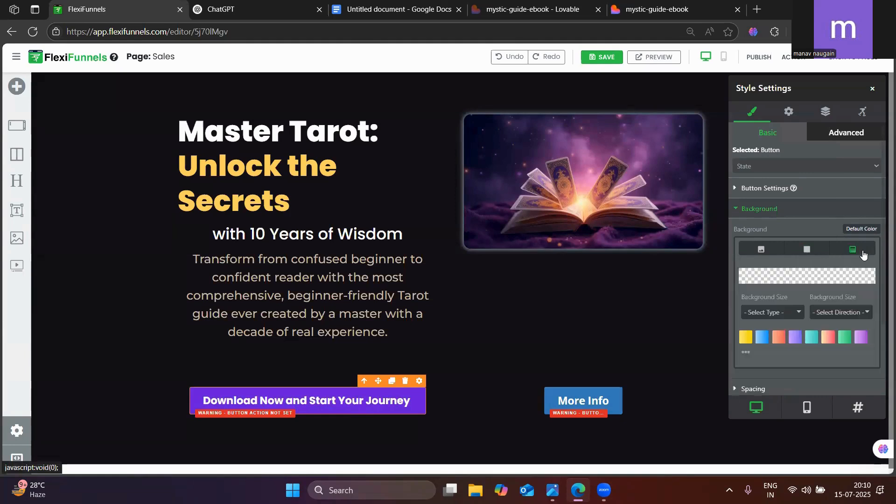
left_click(798, 254)
left_click(756, 252)
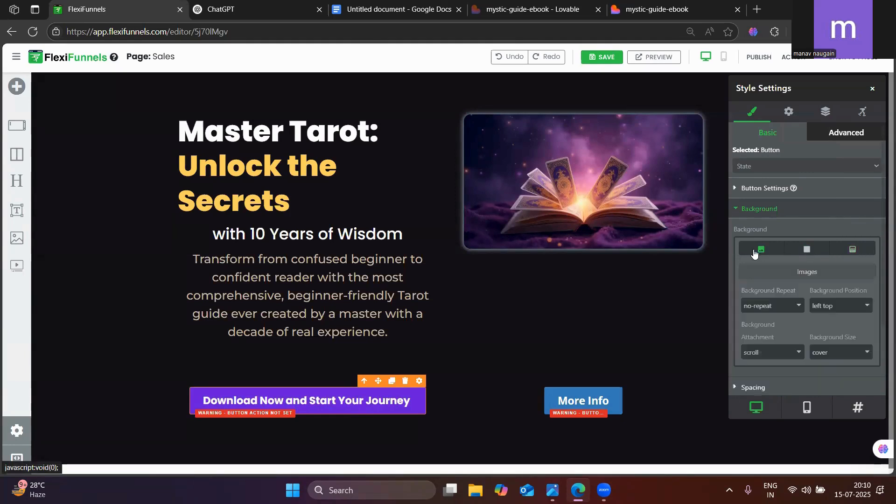
left_click(828, 250)
left_click(853, 250)
scroll(803, 336, "down", 1)
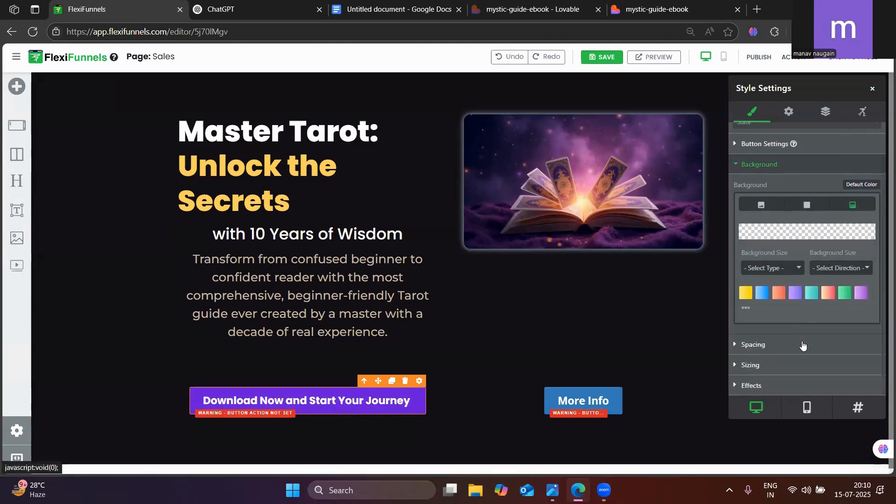
left_click(799, 296)
left_click(828, 295)
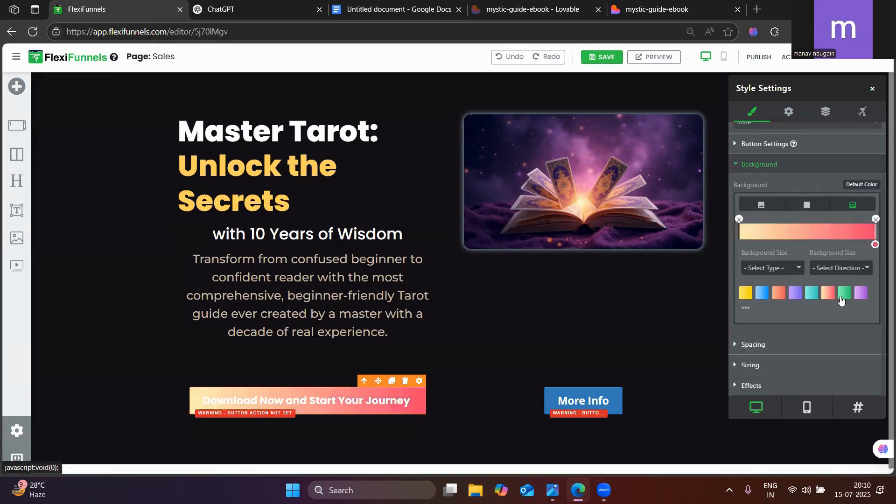
left_click(845, 295)
left_click(860, 295)
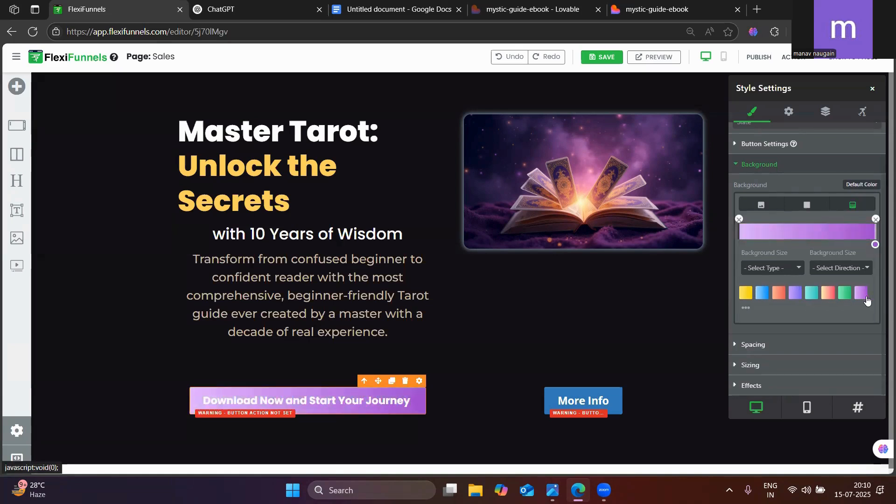
Compare with the published mystic-guide-ebook page, try several additional gradient presets on the download button and apply the pink-to-purple one
left_click(673, 9)
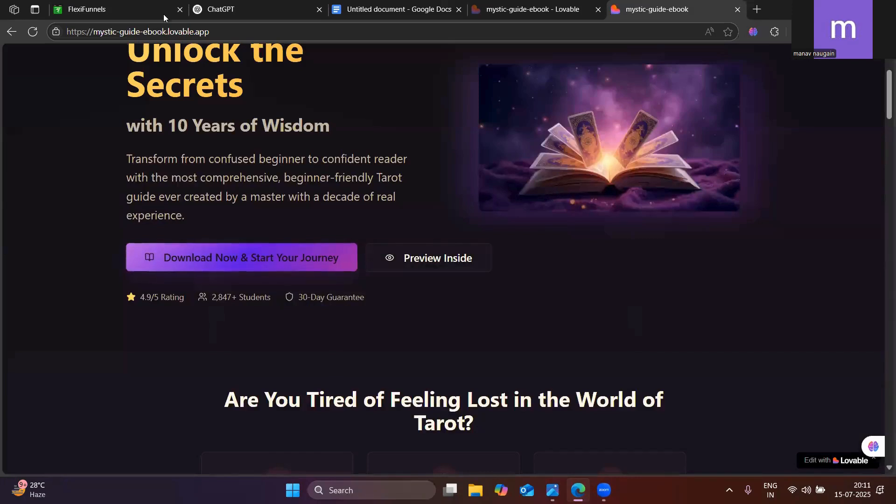
left_click(140, 9)
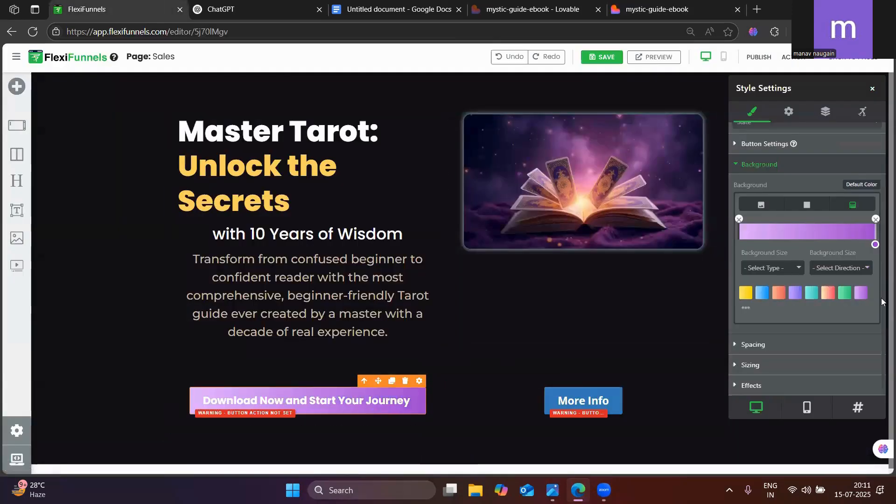
left_click(746, 311)
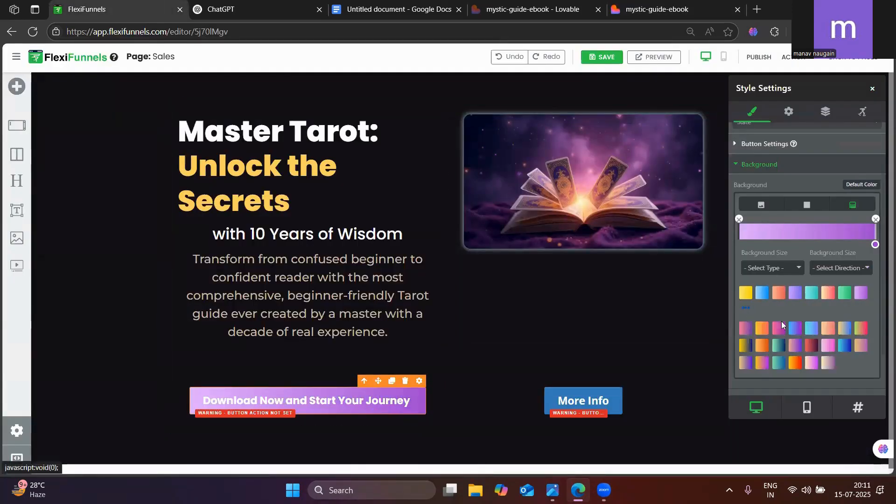
scroll(777, 320, "down", 2)
left_click(745, 274)
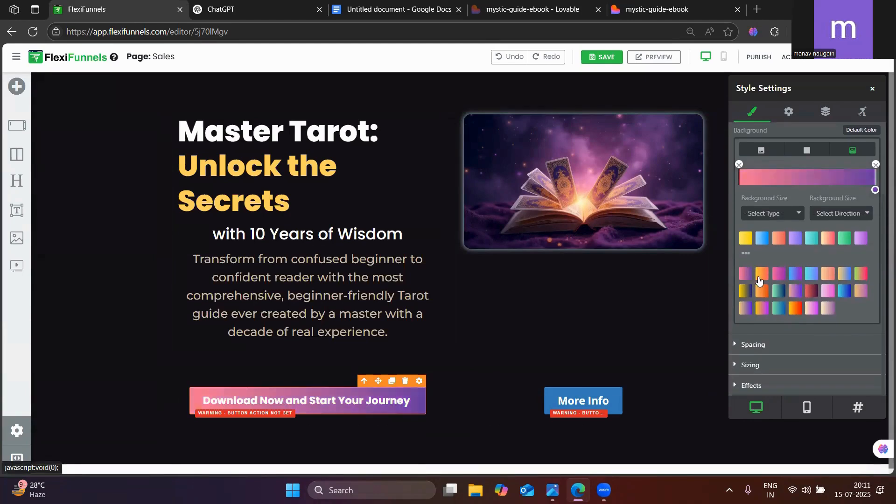
left_click(765, 279)
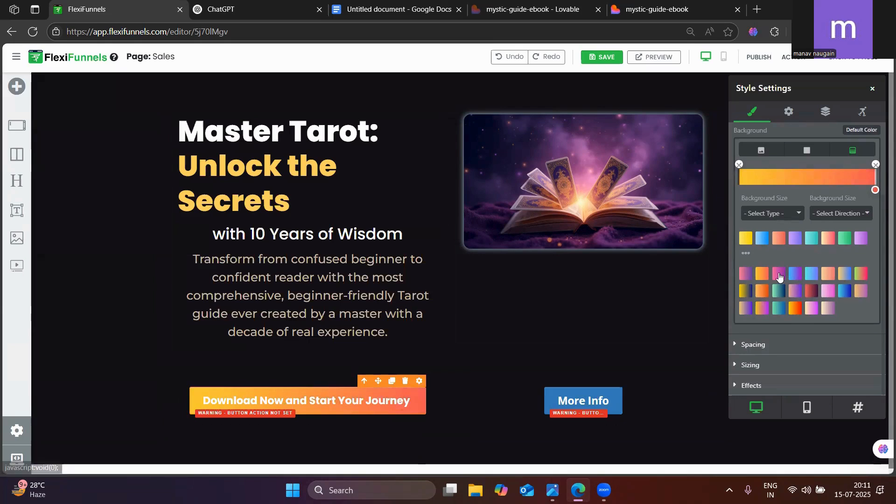
left_click(779, 276)
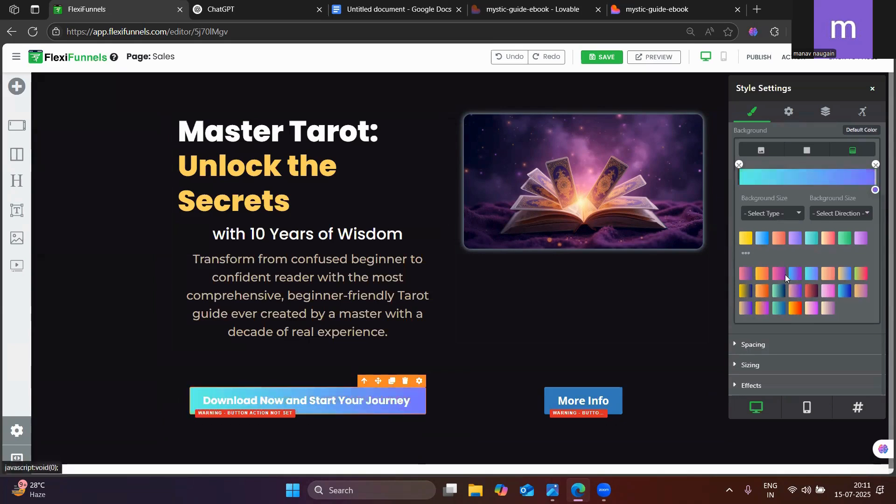
left_click(765, 294)
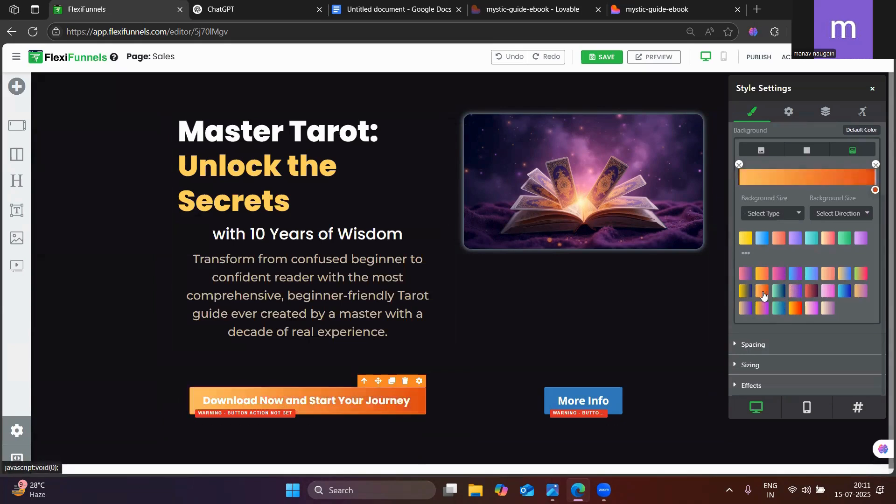
left_click(746, 276)
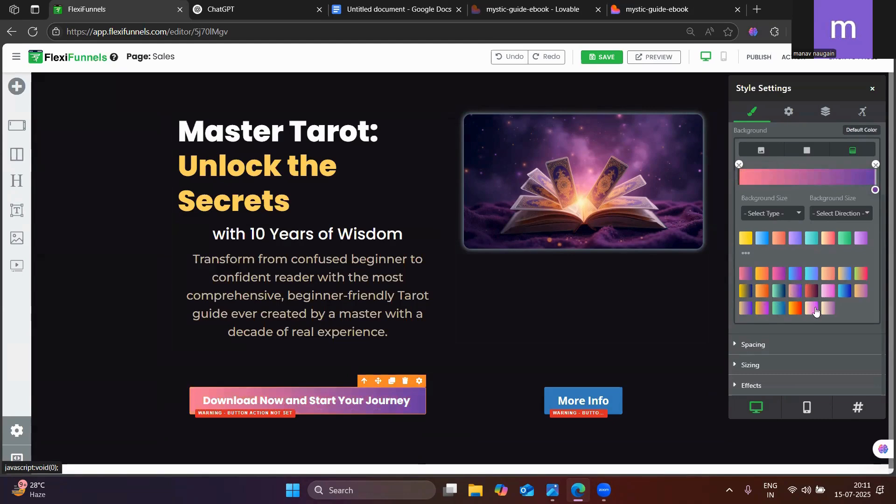
left_click(843, 294)
left_click(746, 274)
Delete the More Info button and its emptied column so the download button's column fills the row
left_click(614, 400)
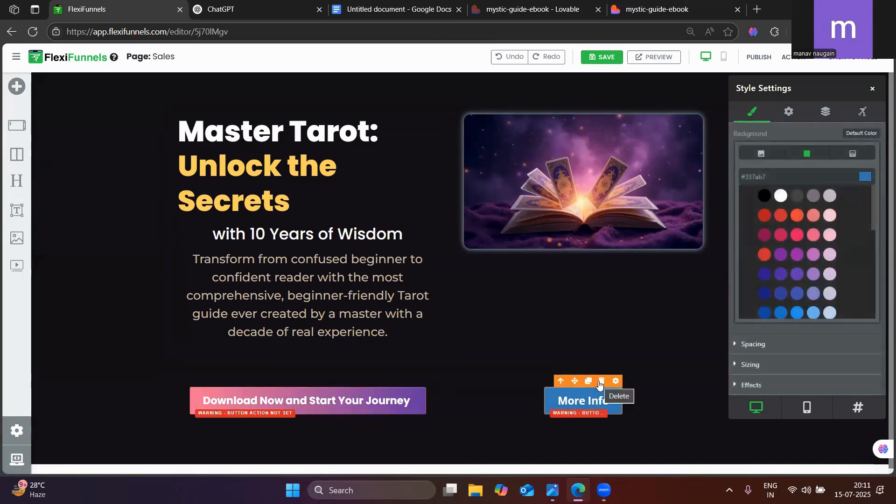
left_click(601, 382)
left_click(579, 396)
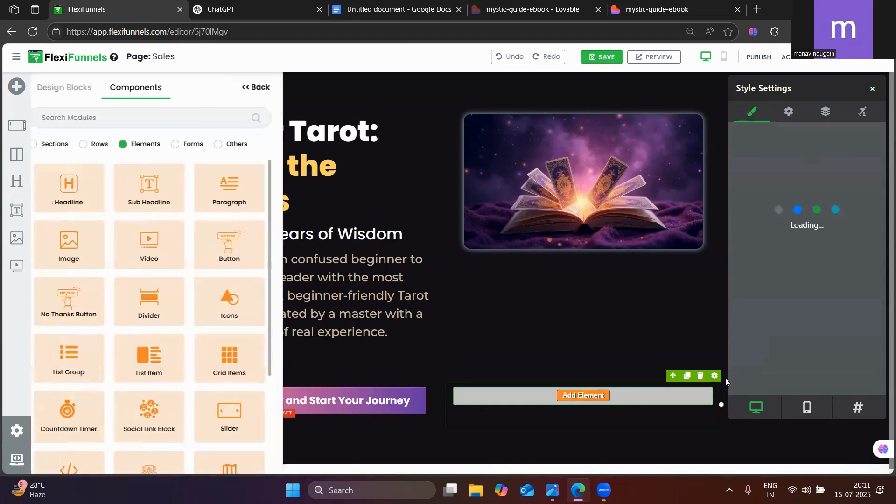
left_click(700, 376)
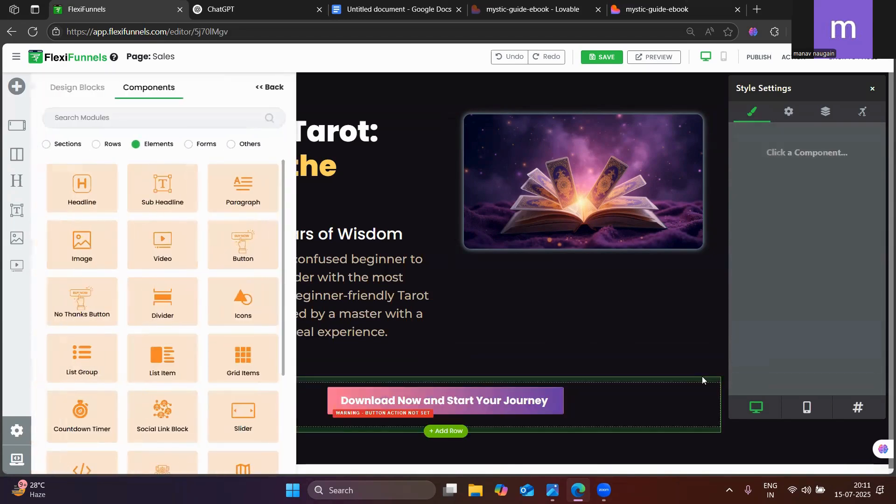
left_click(270, 87)
left_click(873, 94)
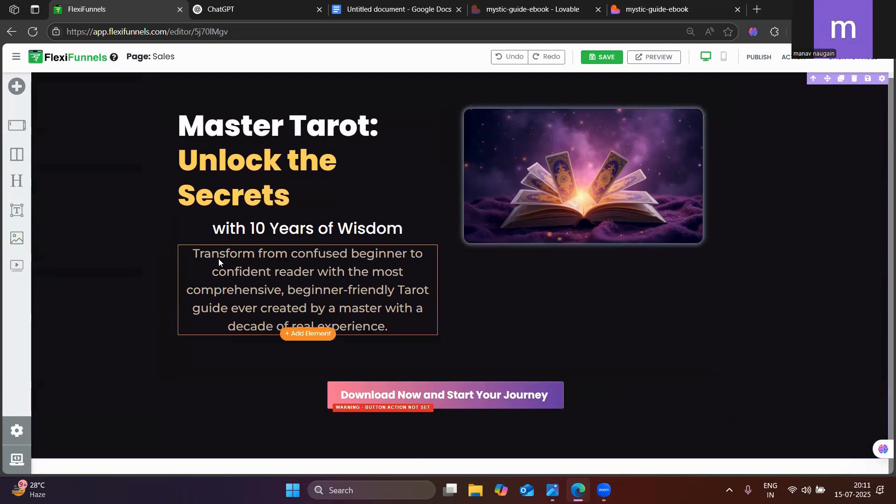
Check the text layout on the published mystic-guide-ebook page and left-align the "Transform from confused beginner" description in FlexiFunnels
left_click(638, 8)
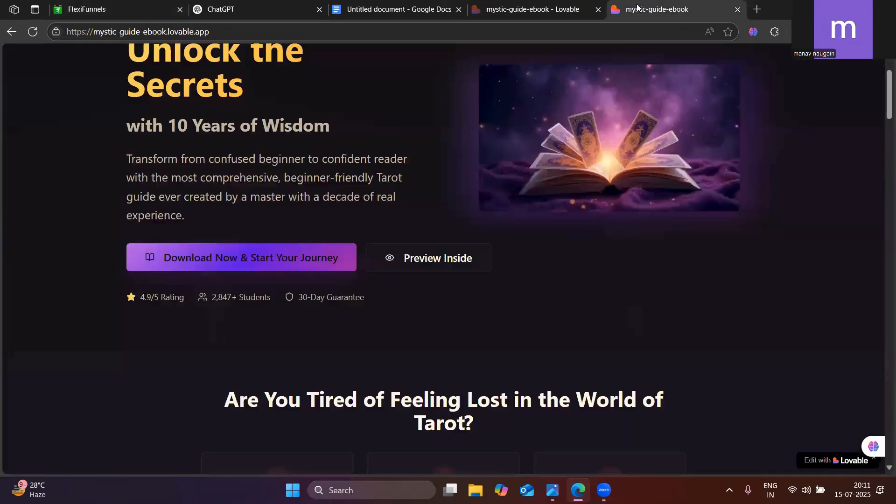
left_click(164, 5)
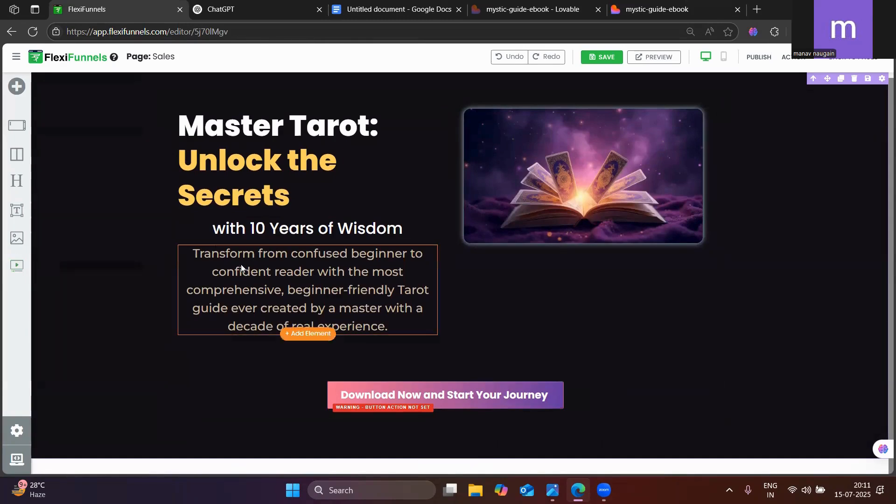
left_click(326, 255)
left_click(429, 239)
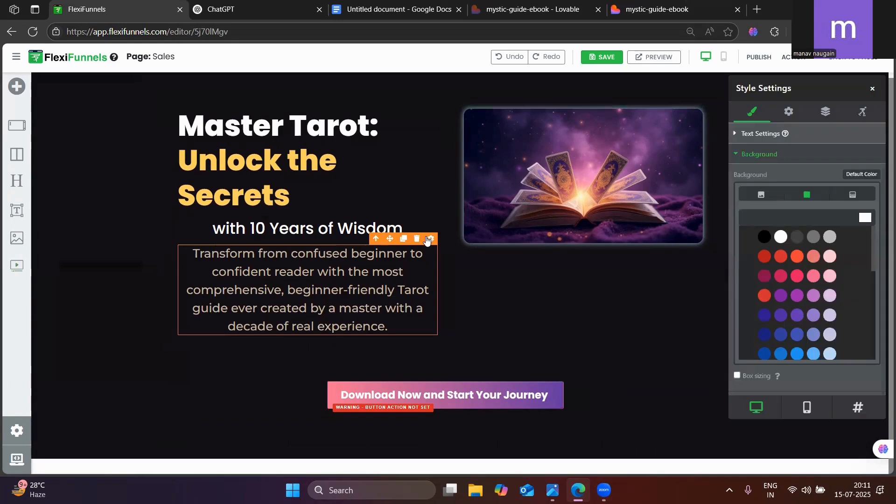
left_click(761, 189)
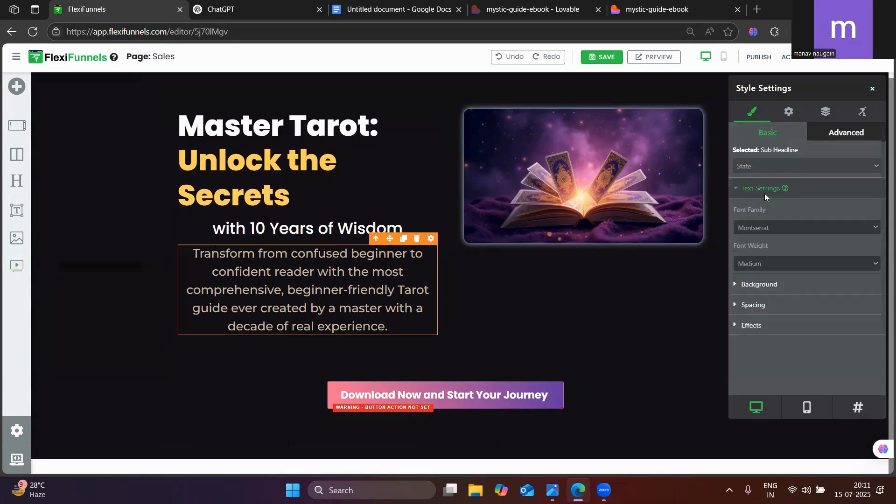
scroll(752, 283, "down", 4)
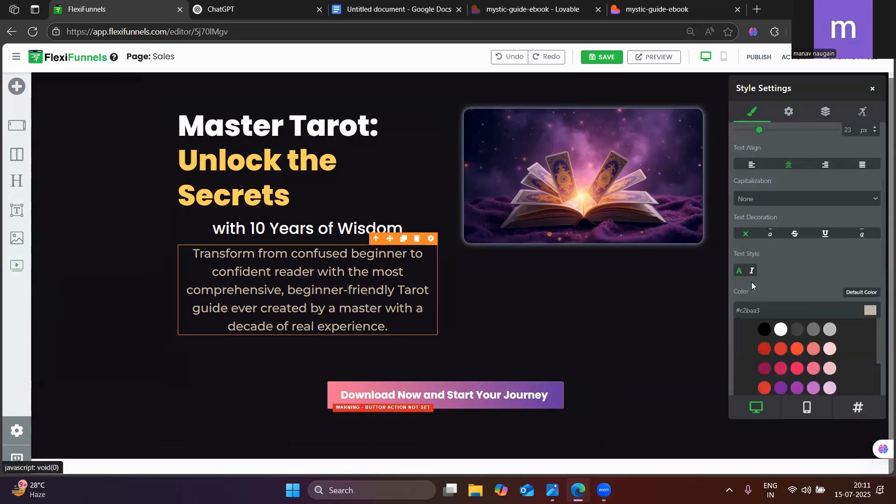
scroll(752, 283, "up", 4)
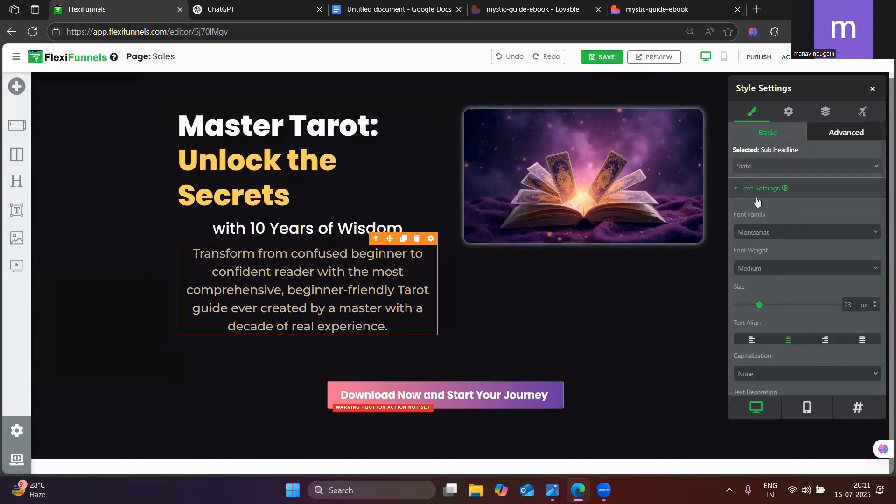
left_click(750, 342)
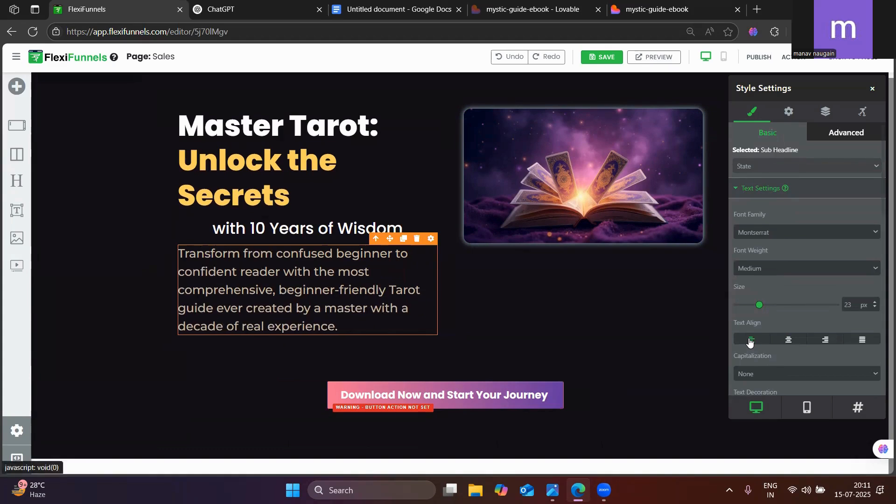
Left-align the "with 10 Years of Wisdom" sub headline
left_click(218, 233)
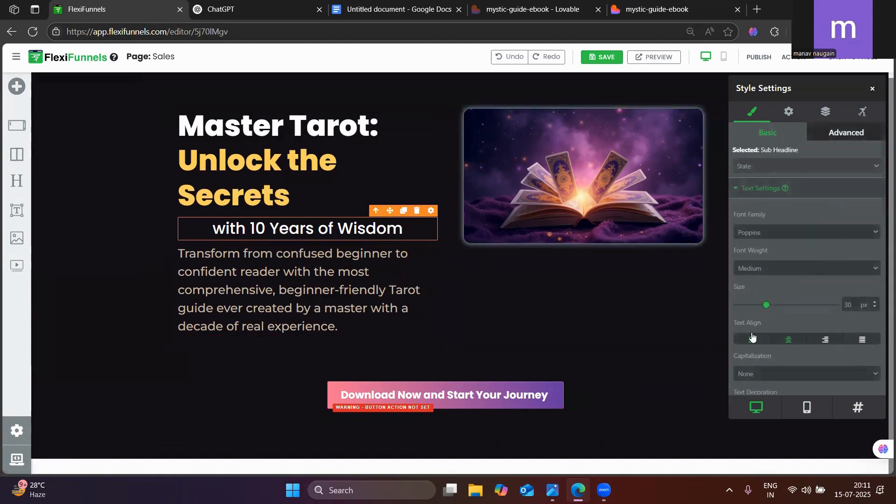
left_click(752, 338)
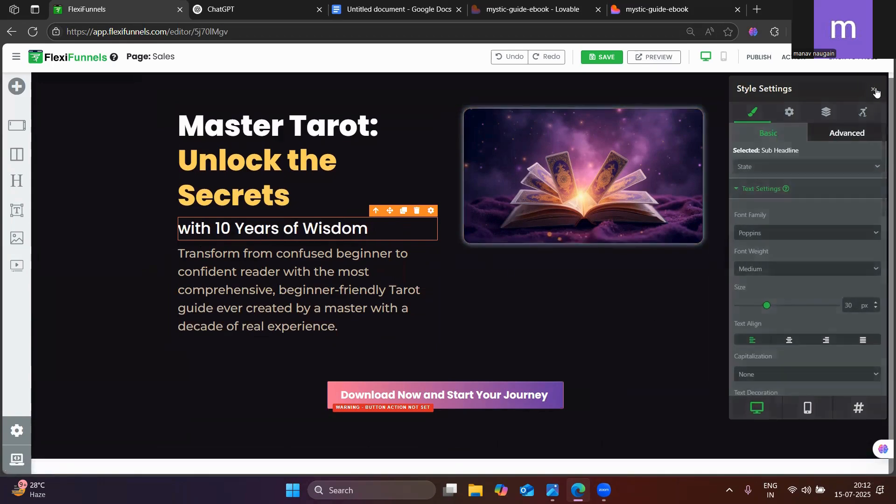
left_click(873, 89)
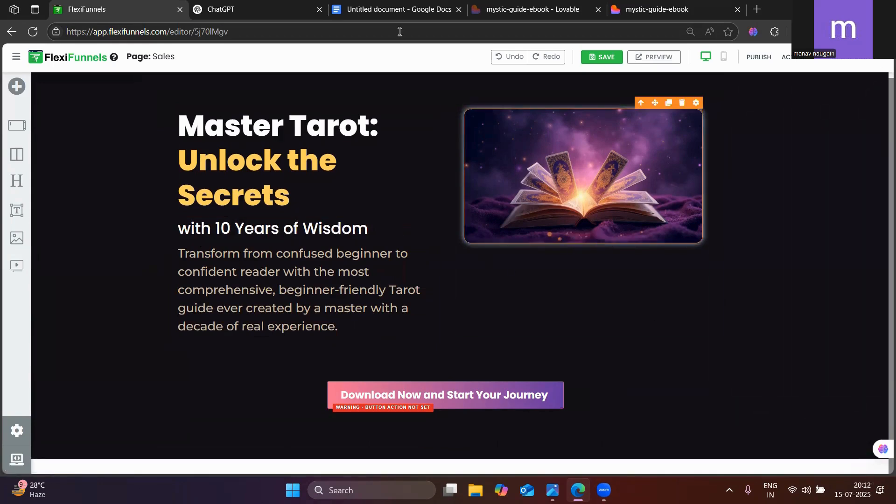
Check the image on the published mystic-guide-ebook page and set the book image's on-load animation to flash in FlexiFunnels
left_click(653, 9)
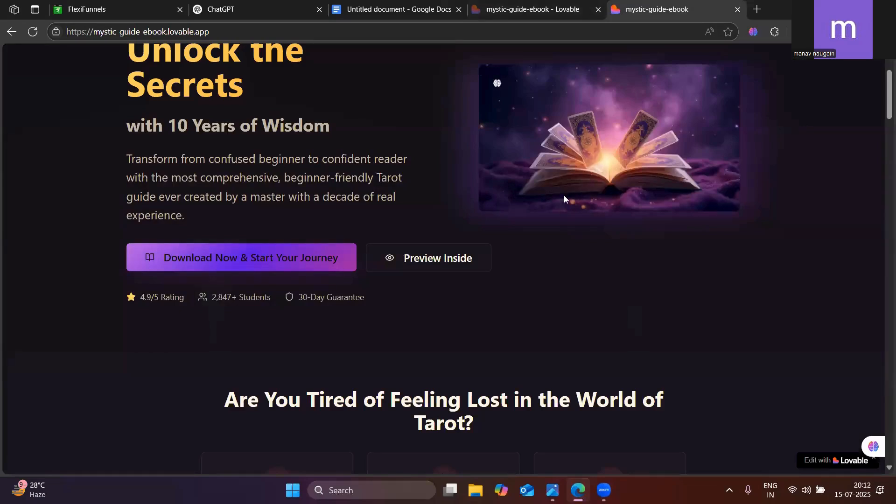
left_click(158, 9)
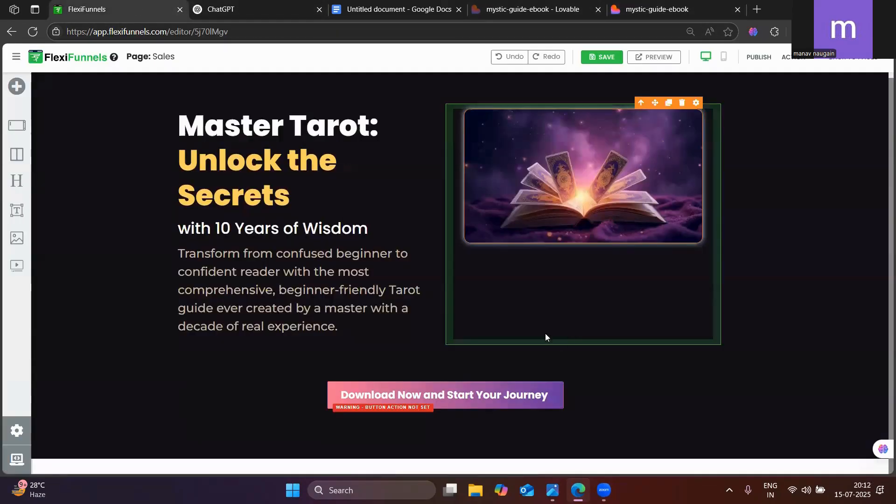
left_click(696, 102)
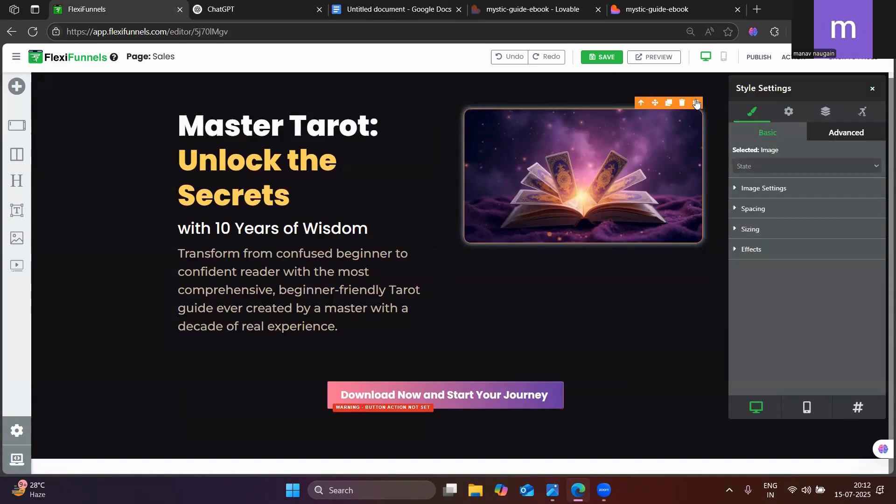
left_click(786, 113)
left_click(768, 112)
left_click(864, 115)
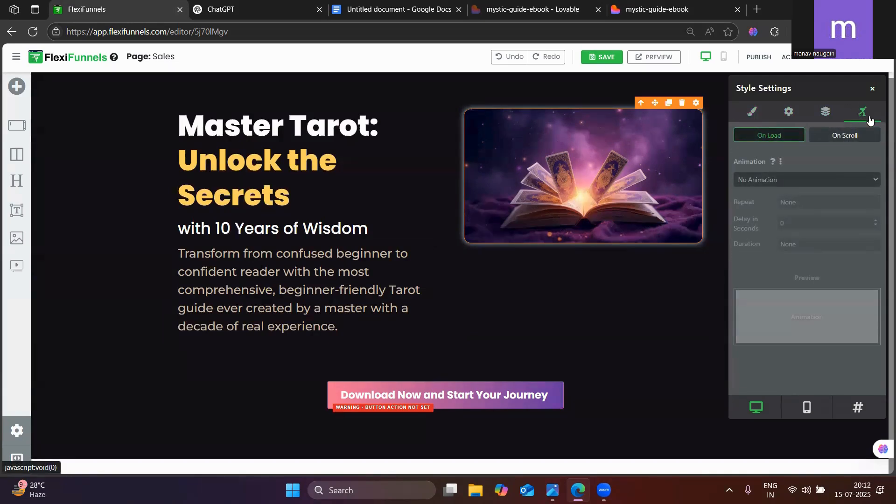
left_click(809, 180)
left_click(770, 235)
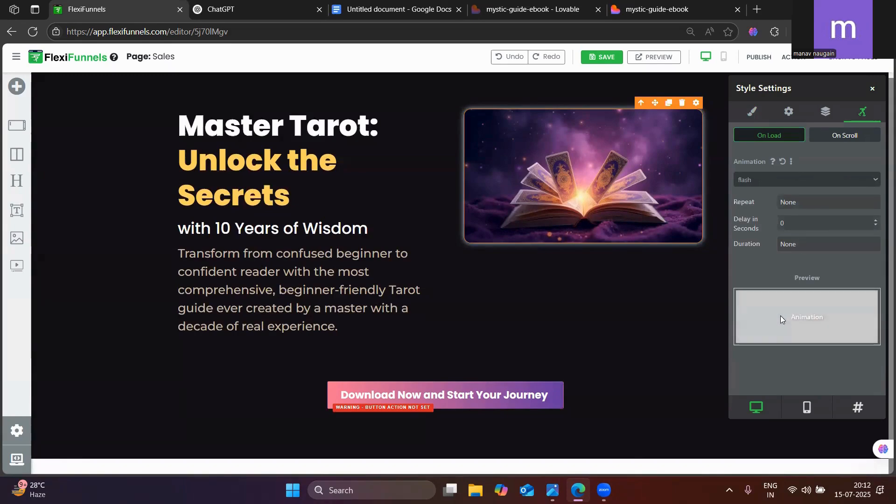
Try the pulse animation on the book image and switch it back to flash
left_click(800, 179)
left_click(771, 252)
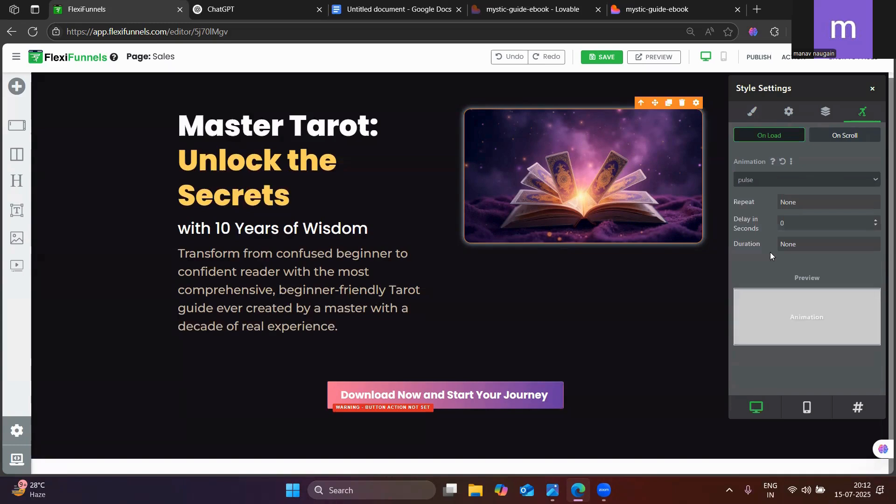
left_click(786, 177)
left_click(766, 237)
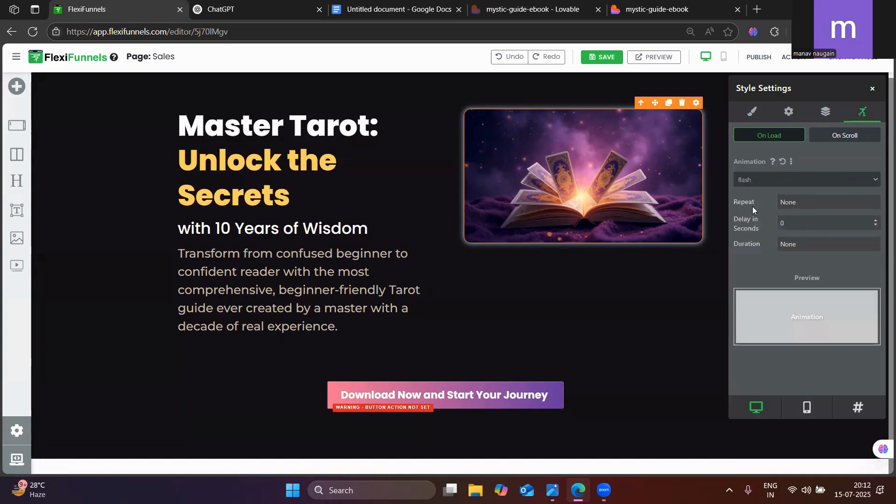
Keep flash as the book image's animation and set its repeat to Infinite
left_click(760, 177)
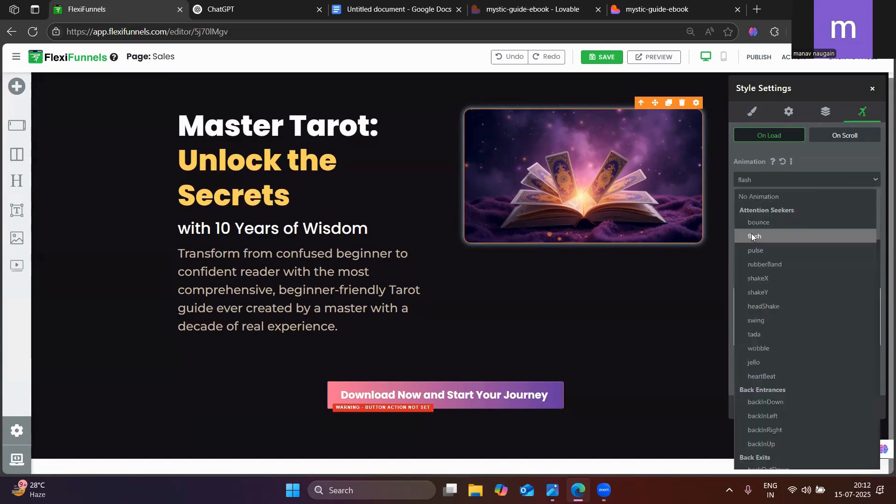
left_click(753, 234)
left_click(804, 203)
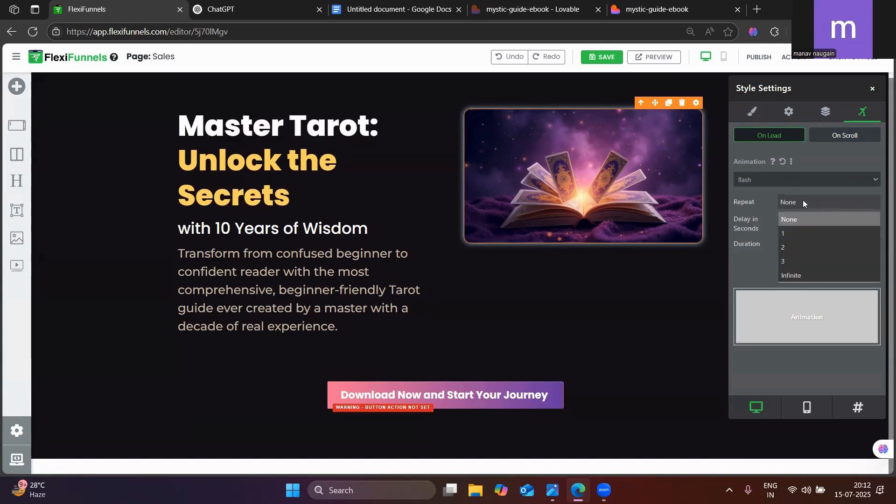
left_click(787, 275)
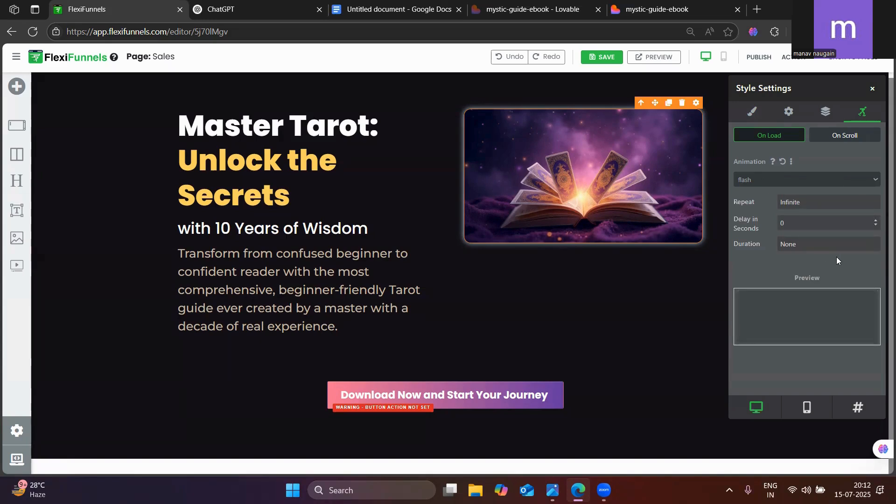
left_click(818, 202)
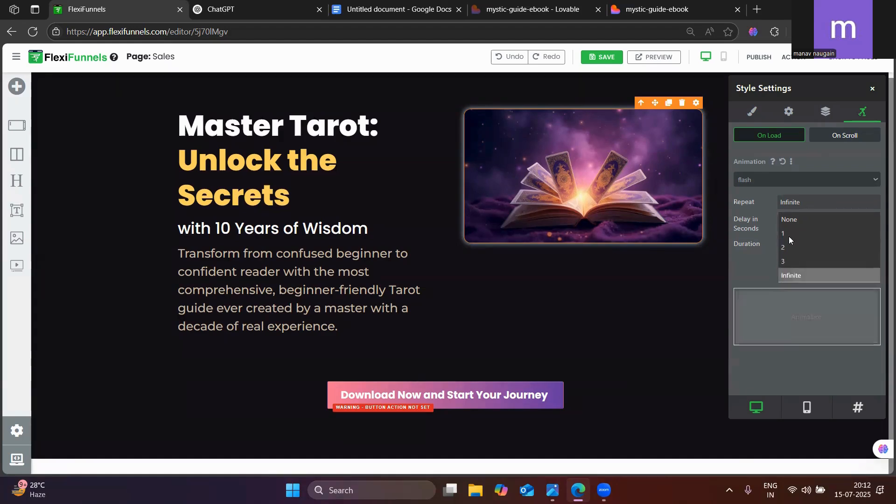
left_click(797, 278)
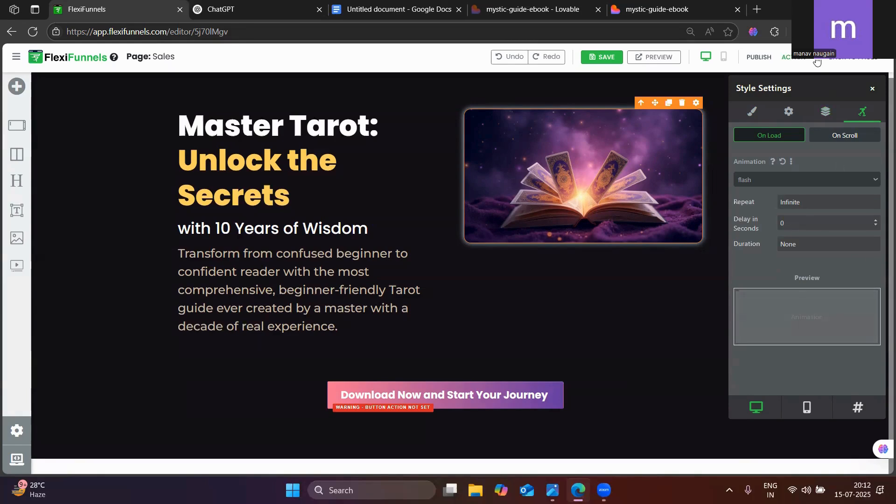
Publish the sales page and check the download button on the mystic-guide-ebook page
left_click(768, 57)
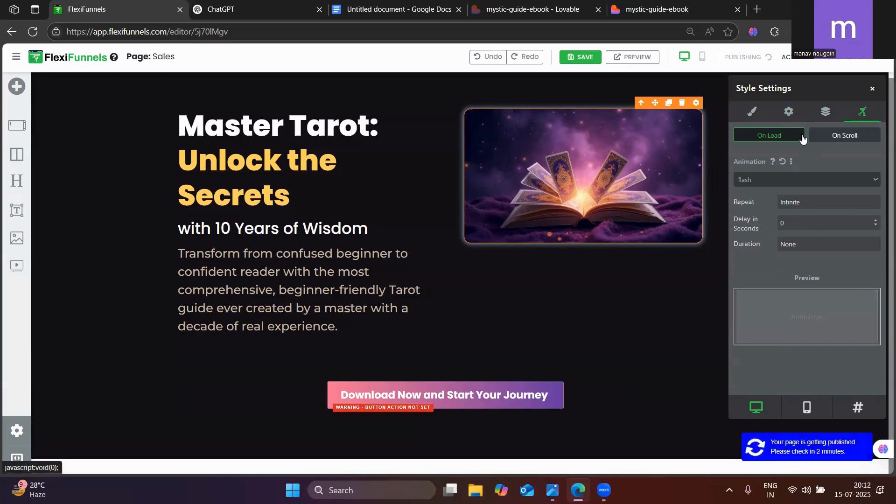
left_click(675, 4)
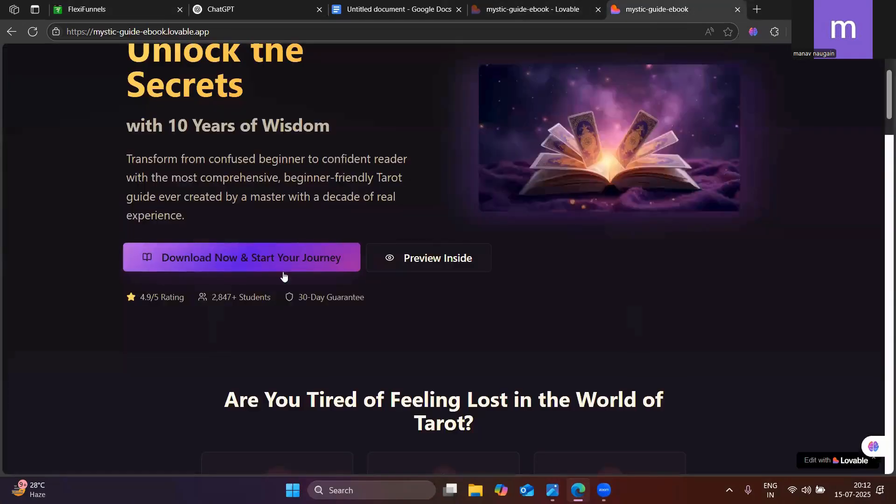
left_click(104, 6)
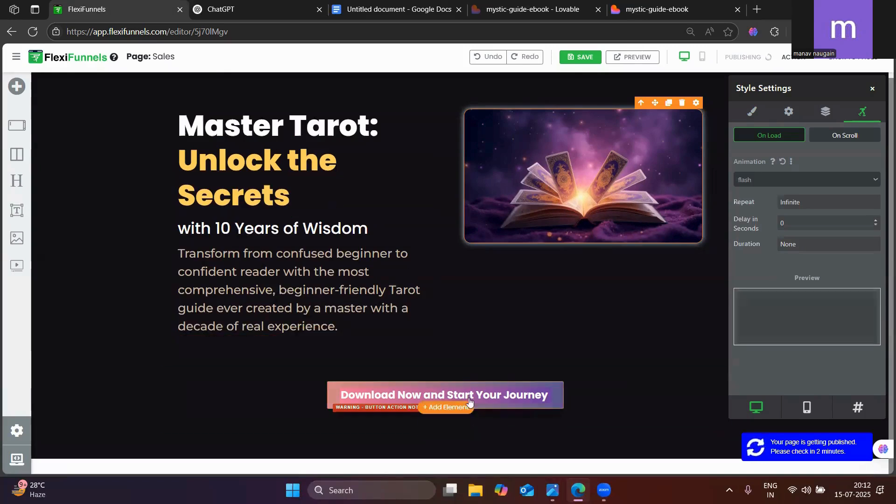
Set the download button's on-load animation to flash and republish the sales page
left_click(555, 387)
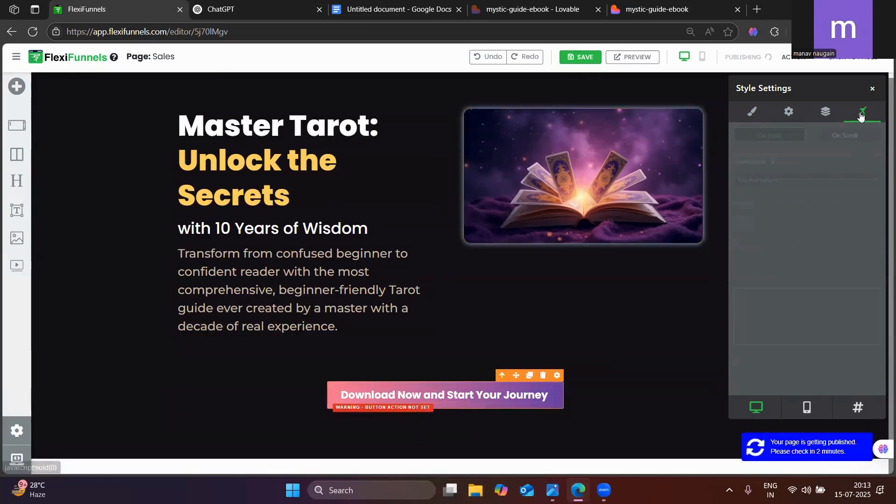
left_click(789, 180)
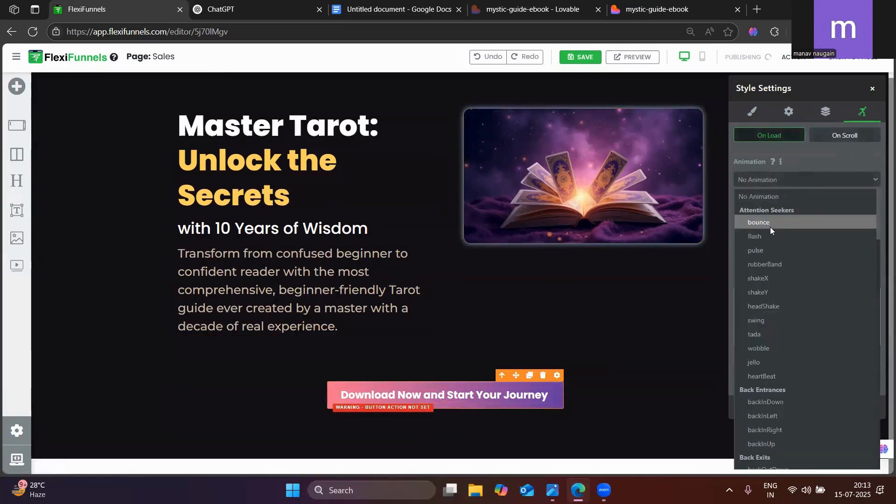
left_click(764, 238)
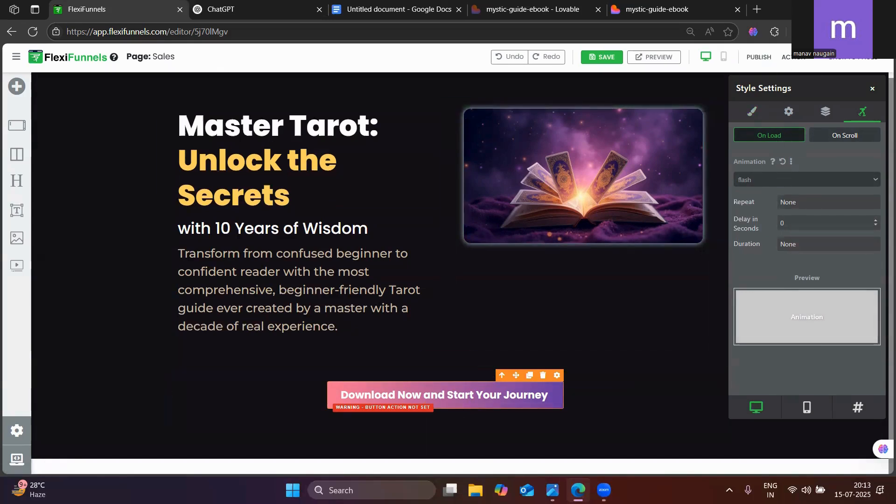
left_click(758, 58)
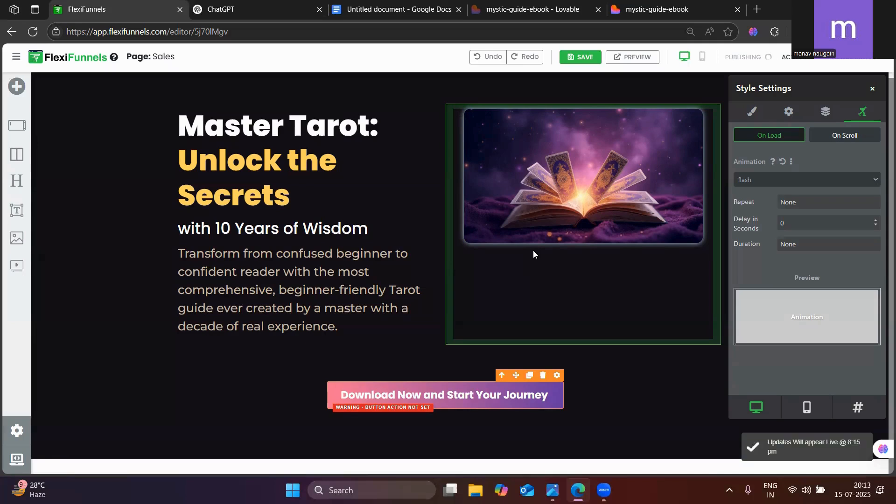
Review the mystic-guide-ebook page from the hero and pain-point cards through pricing and testimonials to the FAQ
left_click(658, 10)
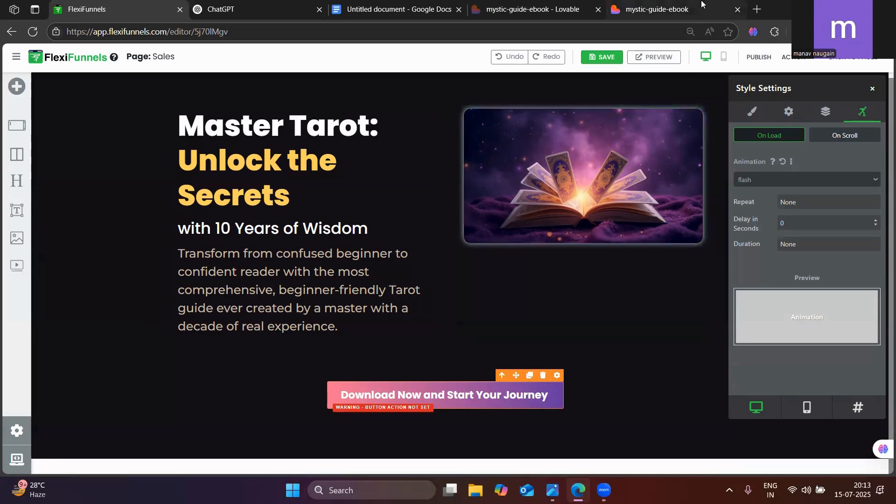
scroll(404, 352, "down", 4)
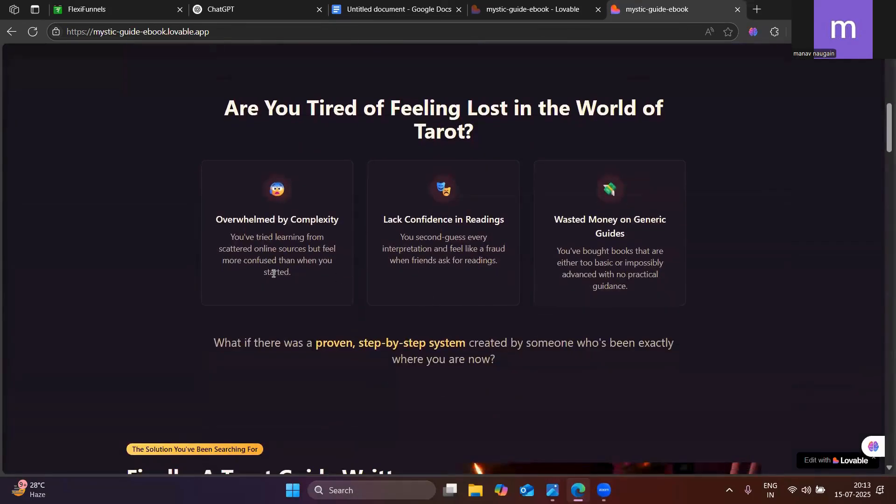
scroll(507, 371, "up", 3)
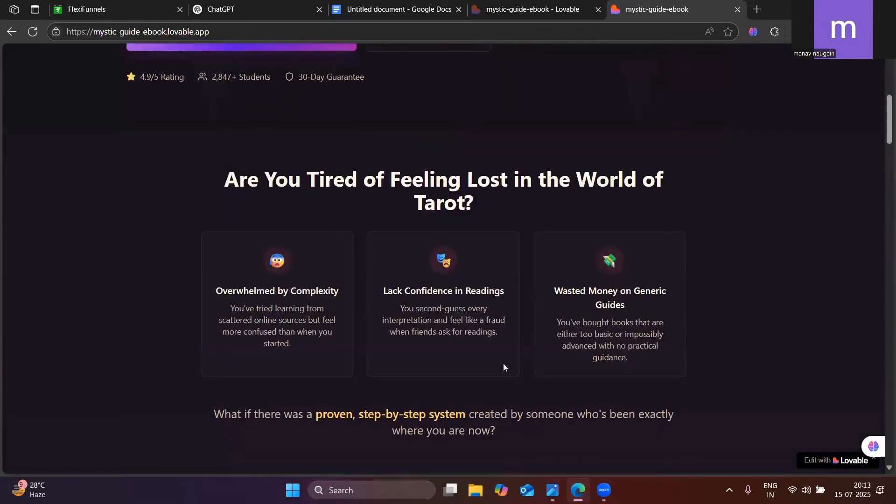
scroll(415, 337, "down", 2)
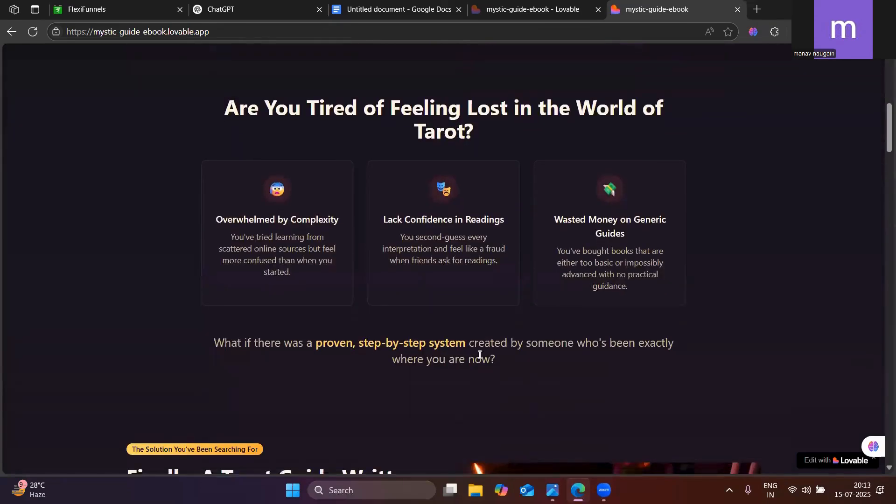
scroll(381, 292, "up", 2)
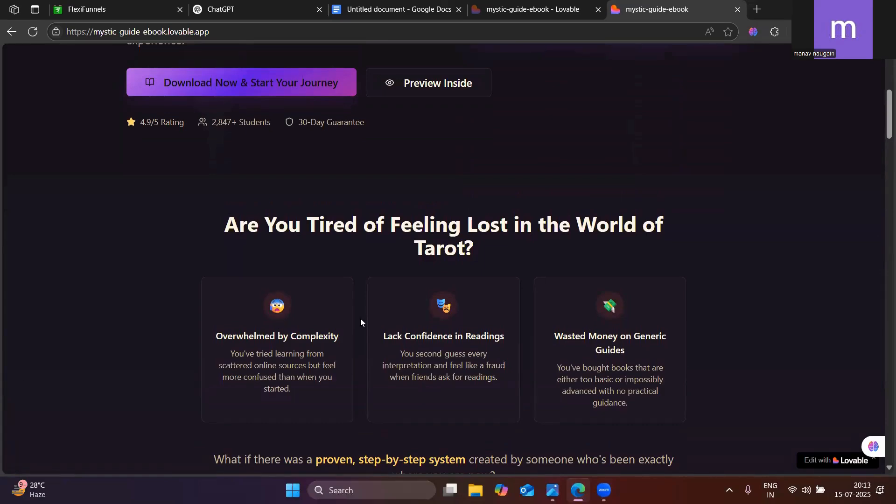
scroll(361, 319, "down", 6)
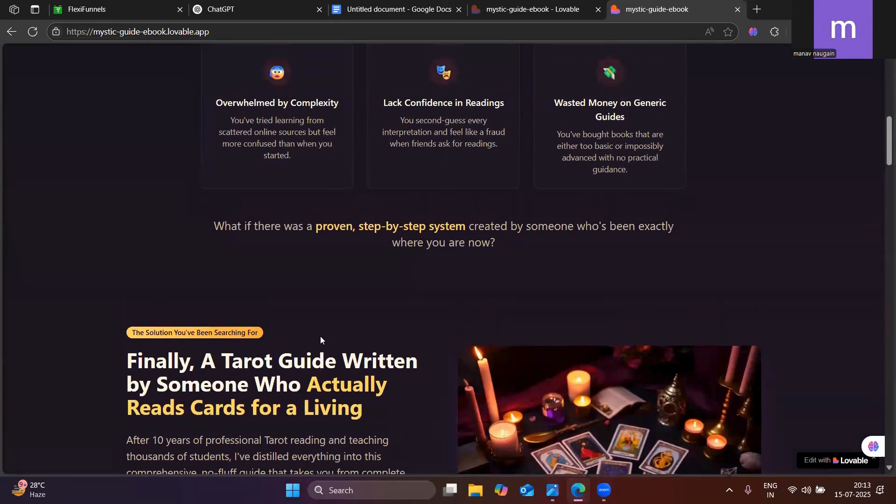
scroll(320, 337, "down", 4)
scroll(317, 328, "up", 15)
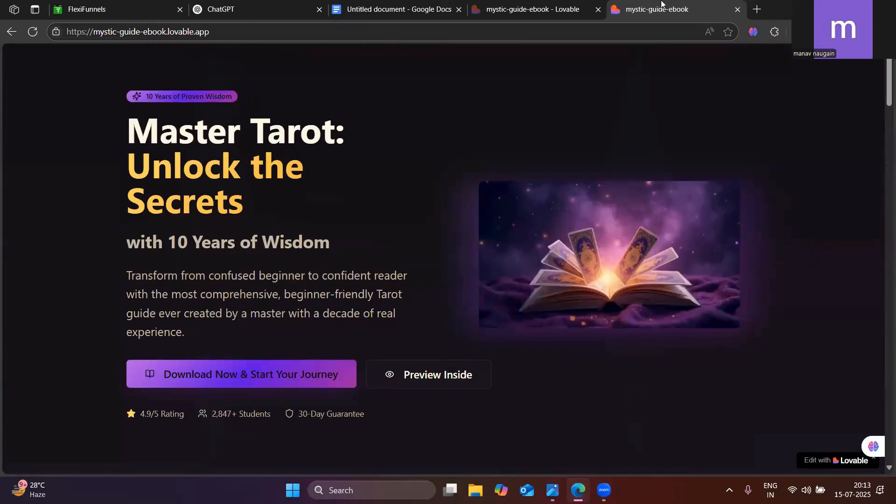
left_click(514, 3)
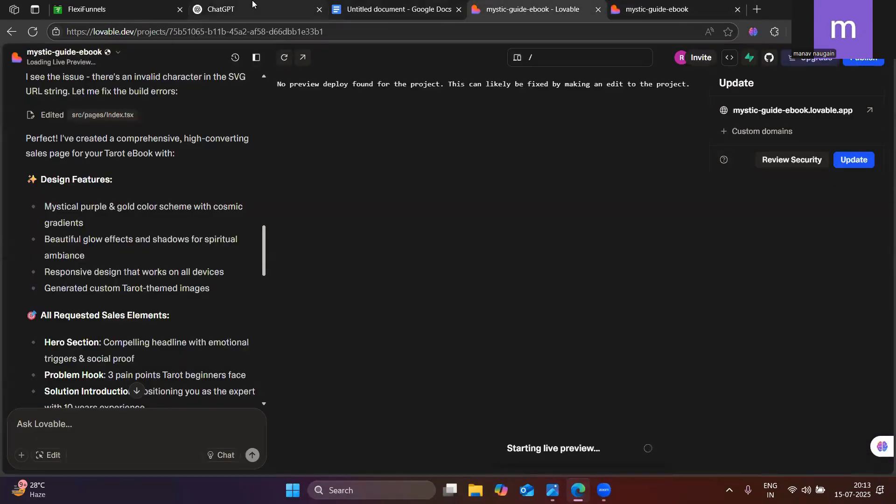
left_click(233, 9)
left_click(663, 9)
scroll(416, 347, "down", 8)
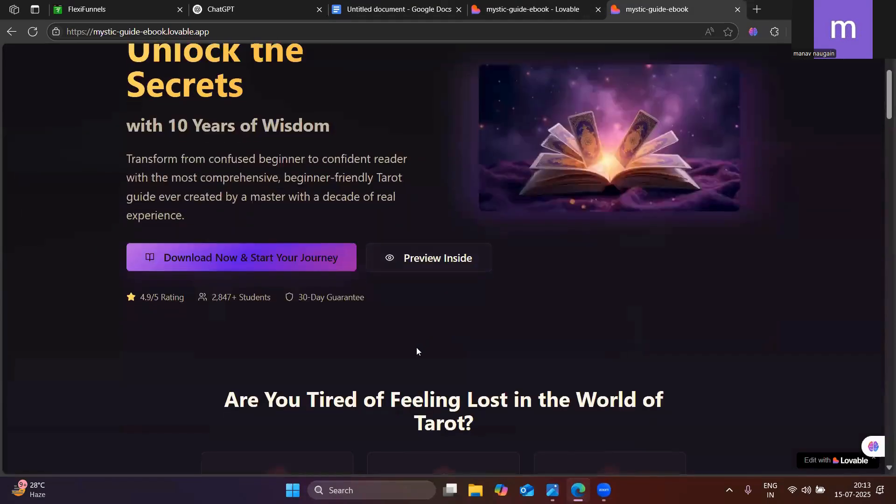
scroll(418, 348, "down", 20)
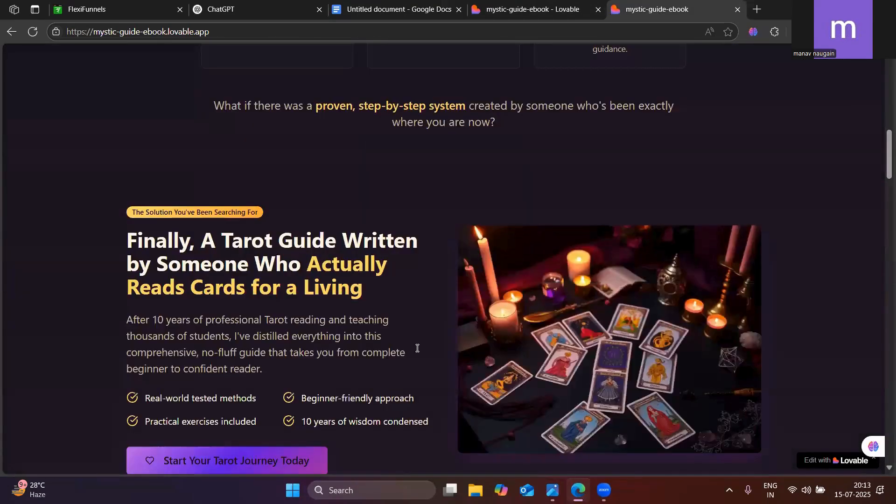
scroll(418, 348, "down", 13)
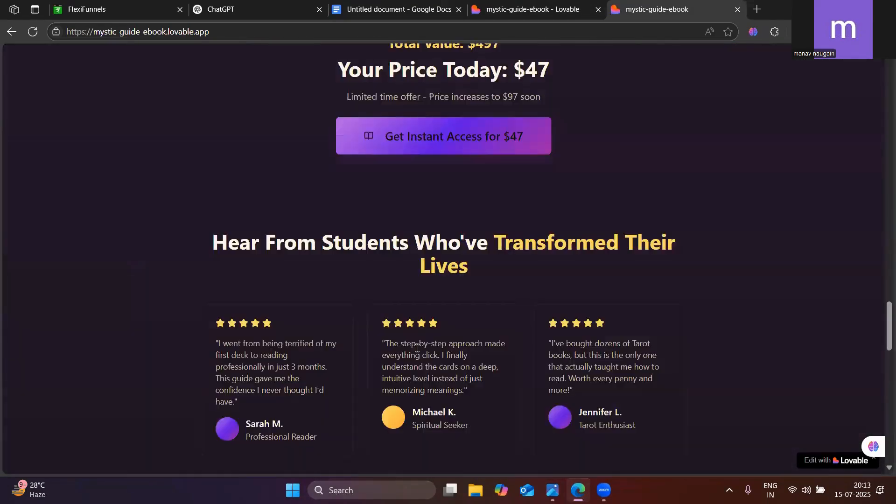
scroll(419, 349, "down", 2)
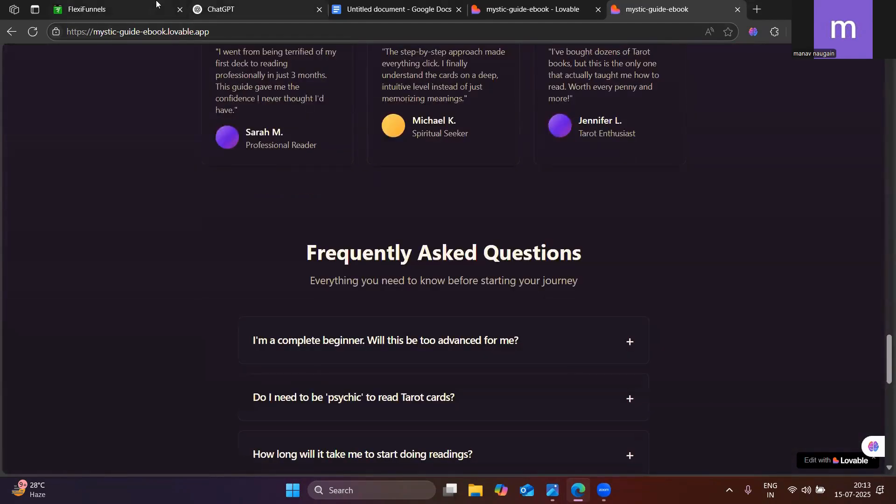
left_click(122, 9)
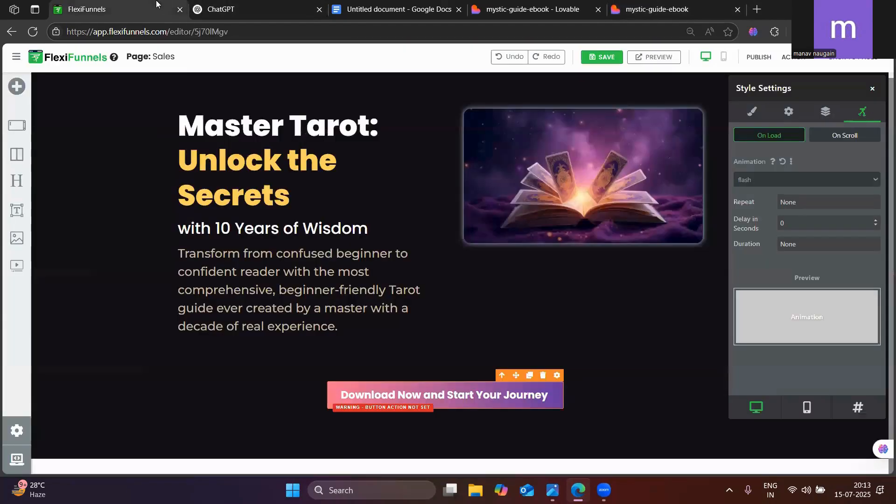
left_click(17, 86)
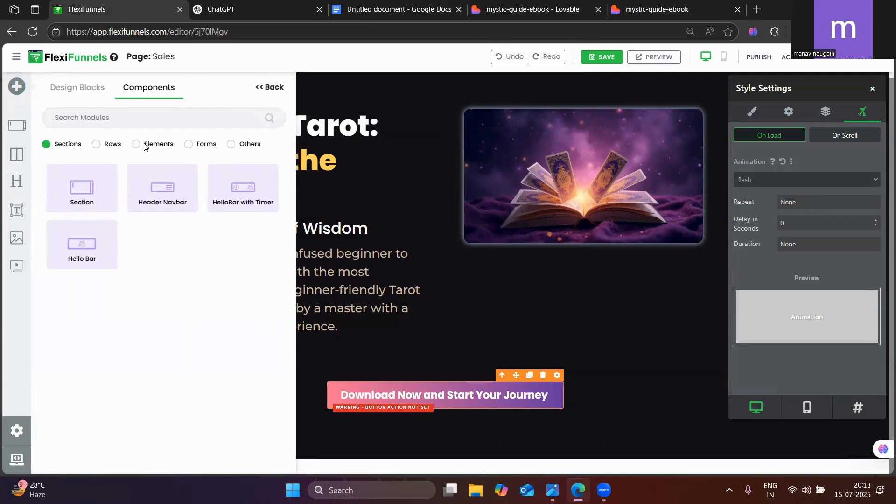
left_click(266, 87)
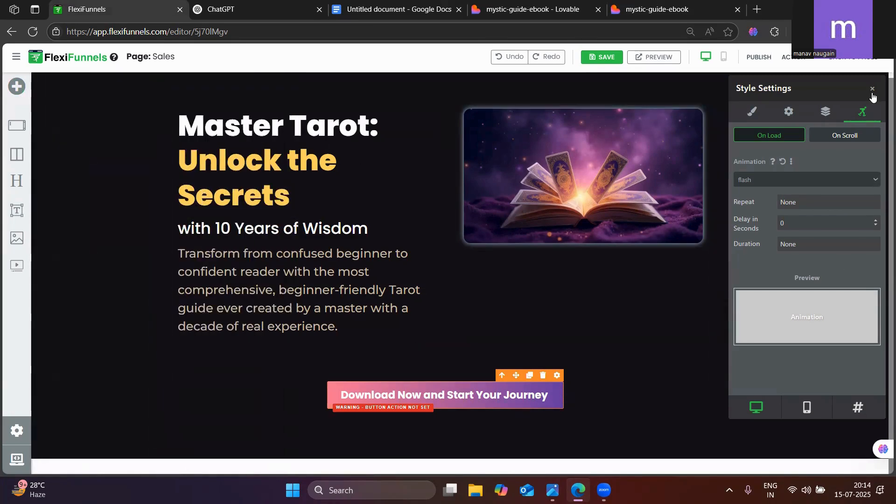
Close the style settings and view the live sales page at its published URL
left_click(873, 91)
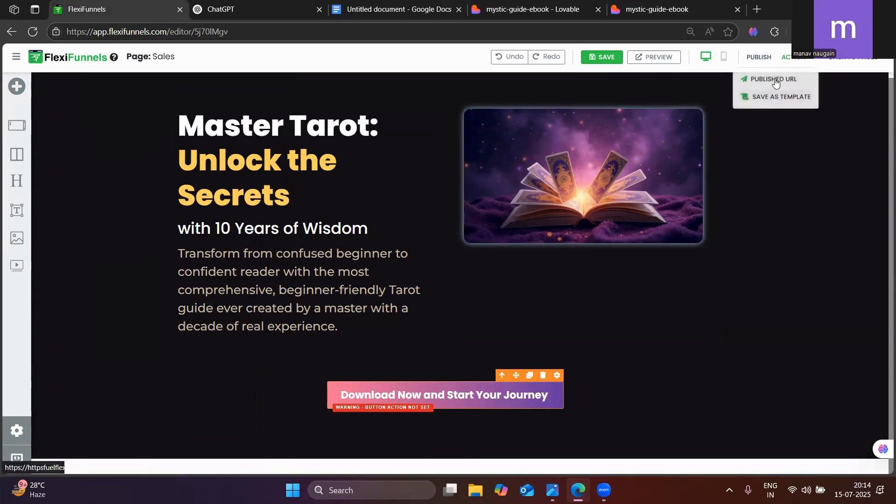
left_click(654, 57)
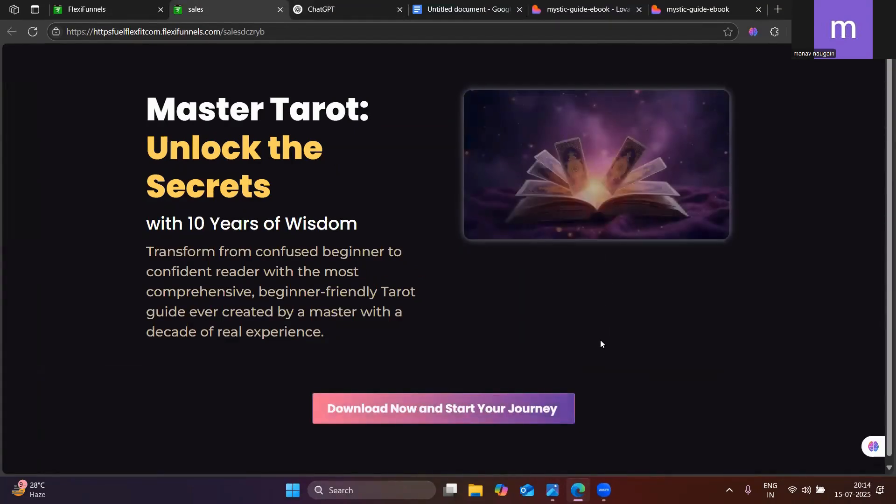
left_click(112, 11)
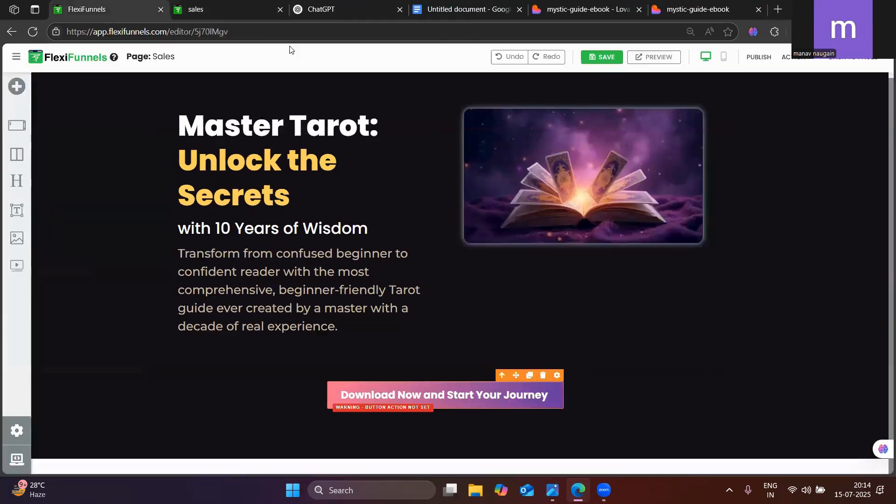
Change the book image's on-load animation to pulse in FlexiFunnels and publish the page
left_click(698, 103)
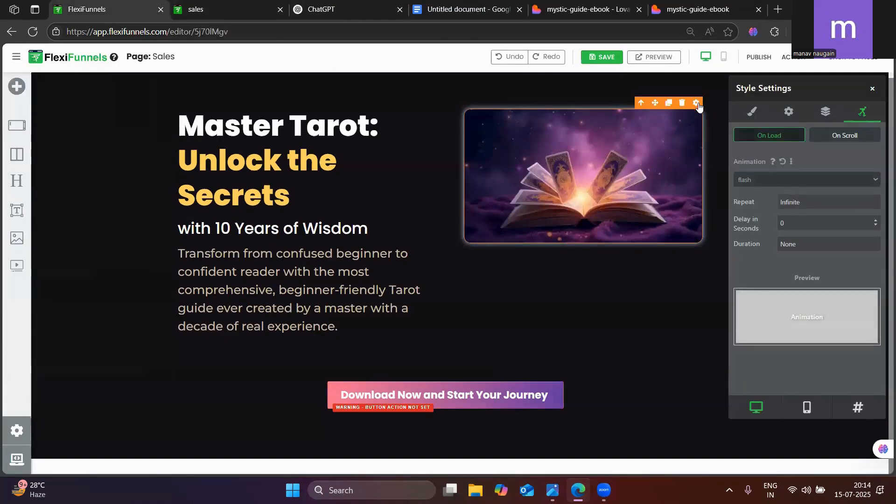
left_click(788, 179)
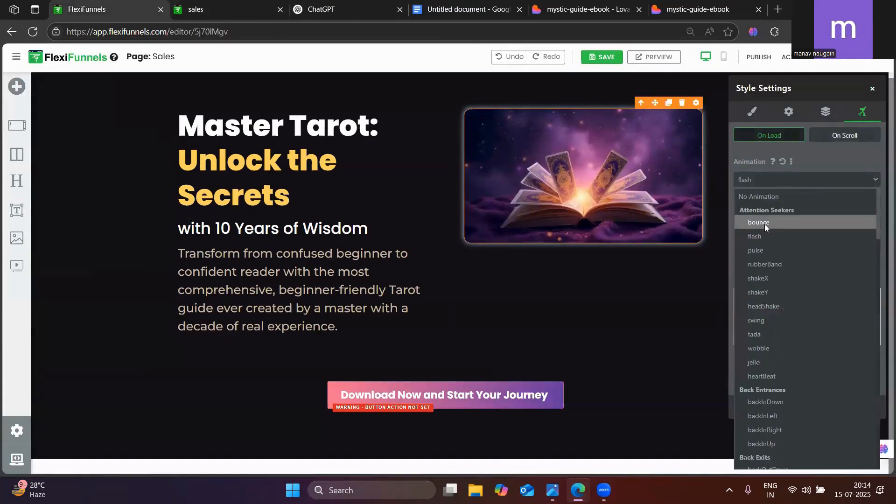
left_click(761, 252)
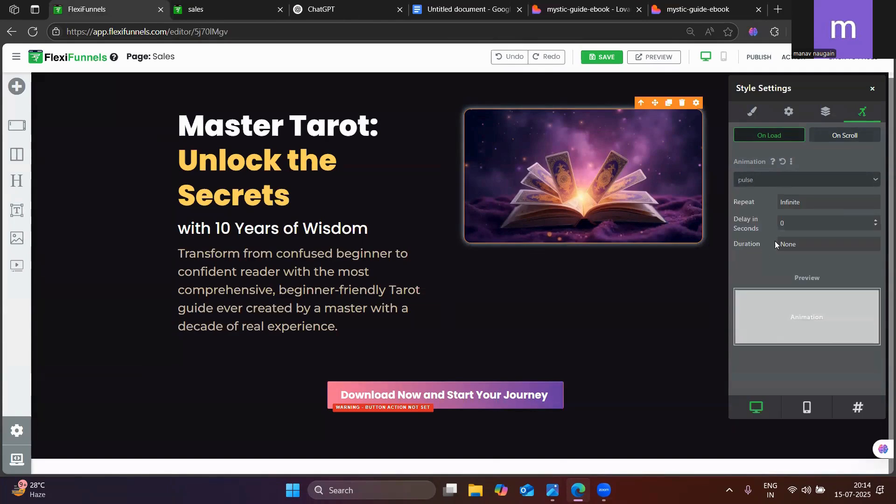
left_click(759, 56)
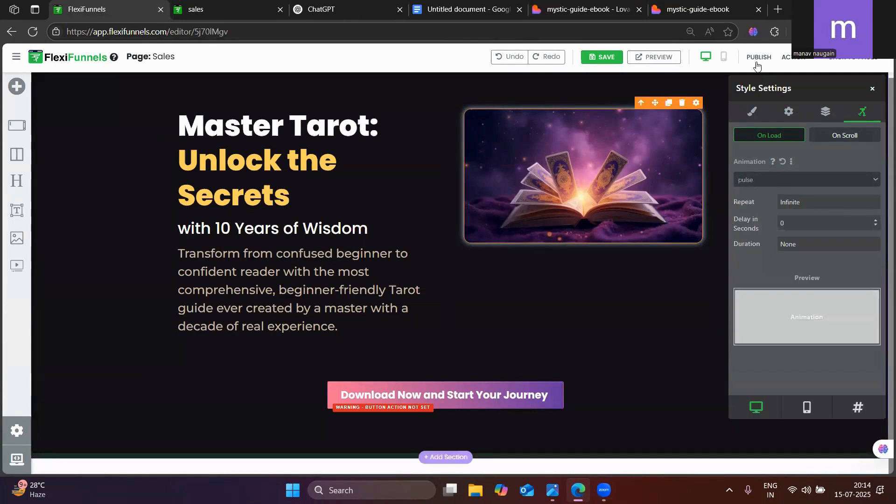
Compare the hero section of the mystic-guide-ebook page with the published sales page
left_click(698, 9)
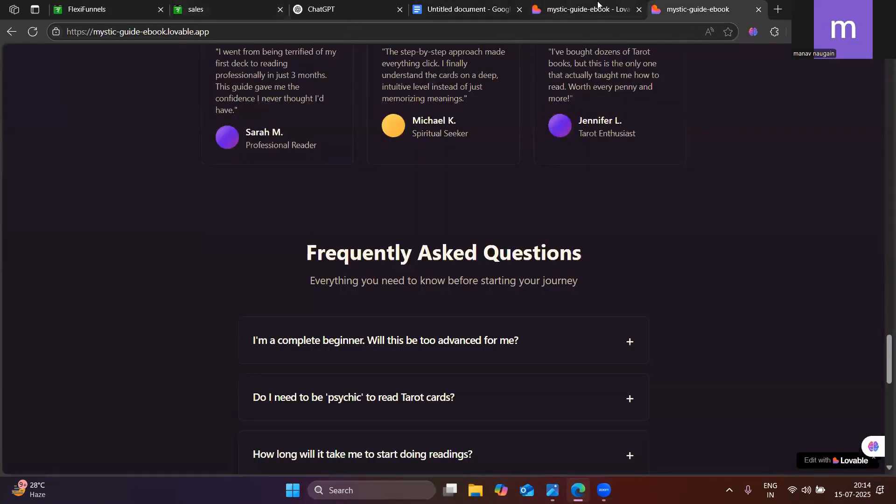
left_click(584, 9)
left_click(698, 9)
scroll(348, 217, "up", 10)
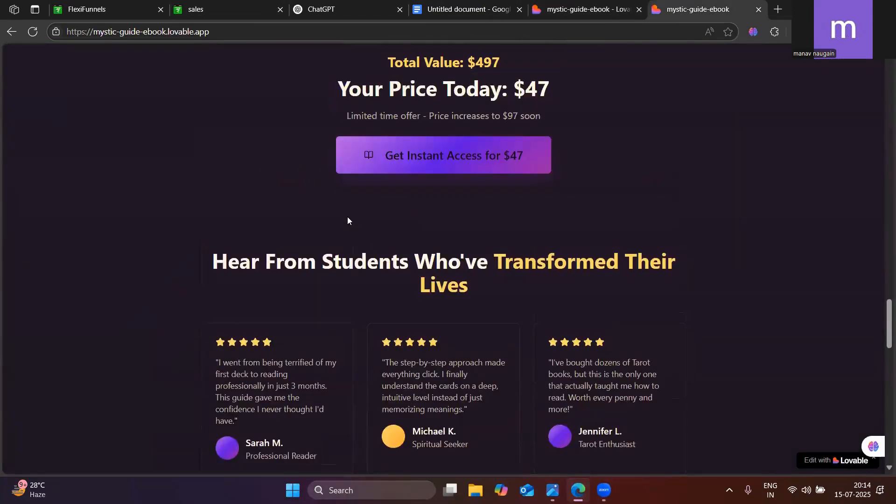
scroll(351, 211, "up", 15)
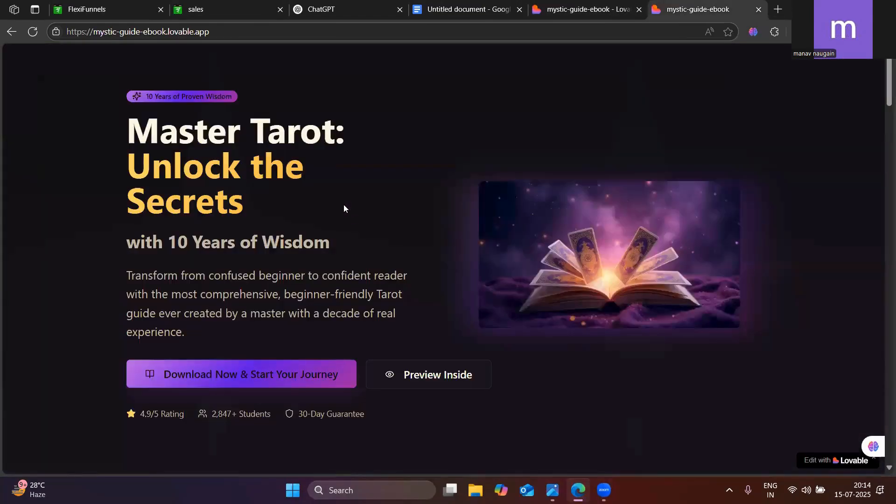
scroll(374, 164, "down", 1)
scroll(449, 199, "up", 1)
left_click(190, 10)
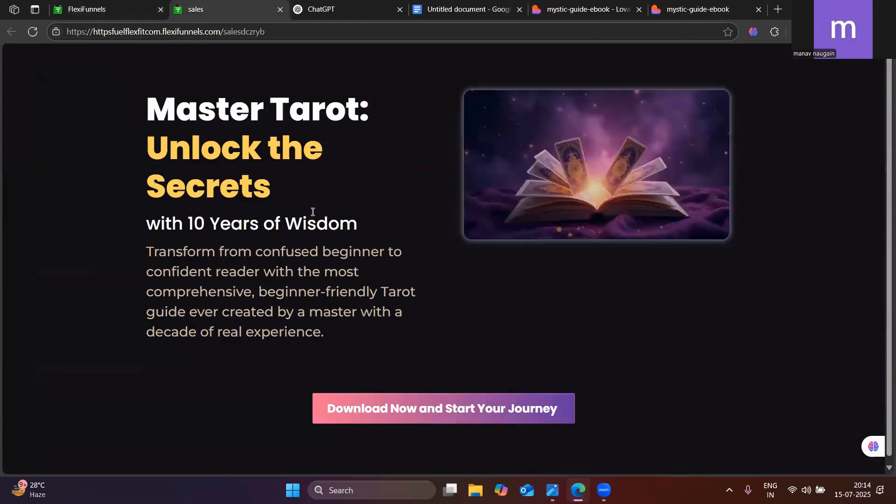
left_click(719, 4)
left_click(220, 5)
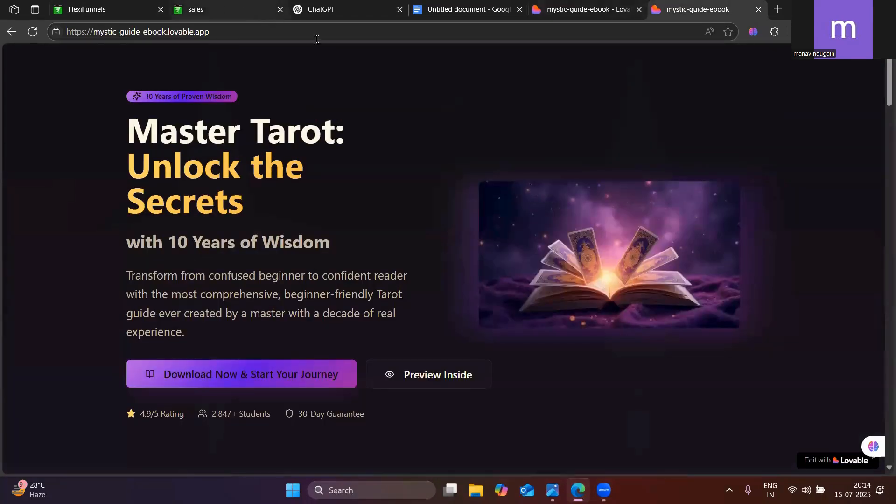
left_click(692, 5)
left_click(285, 3)
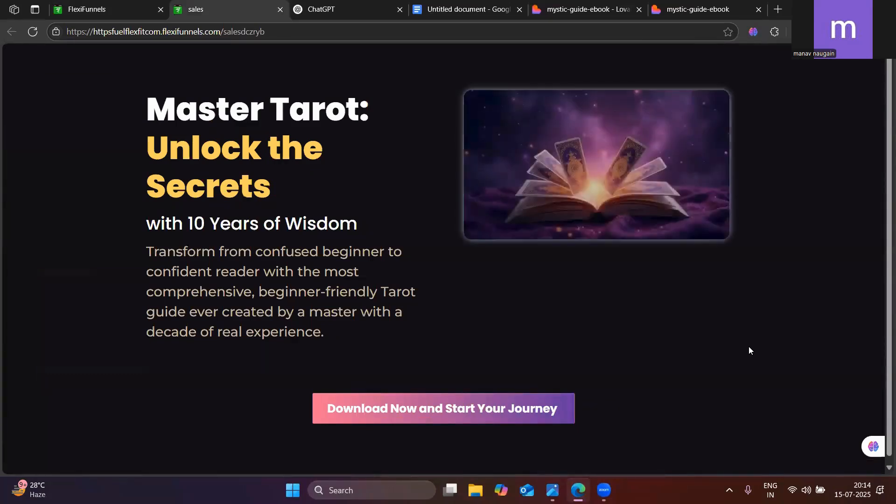
Reload the published sales page and check the book image's animation against the version in the editor
left_click(33, 31)
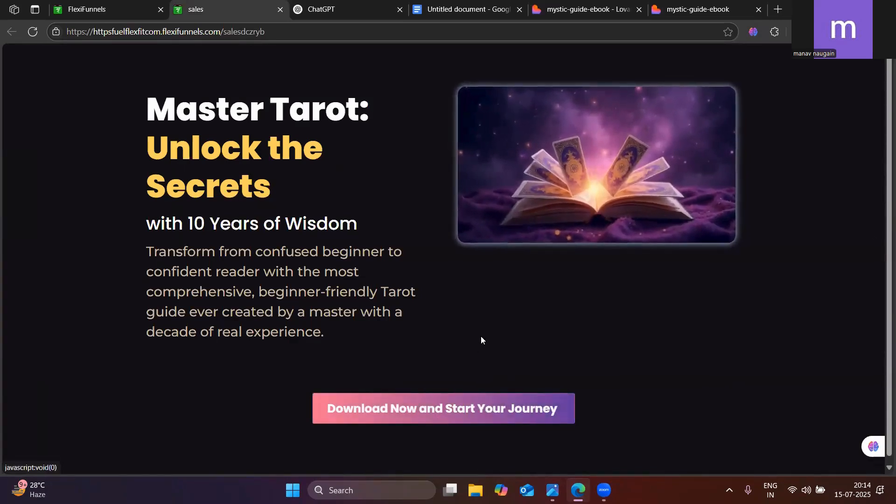
left_click(134, 7)
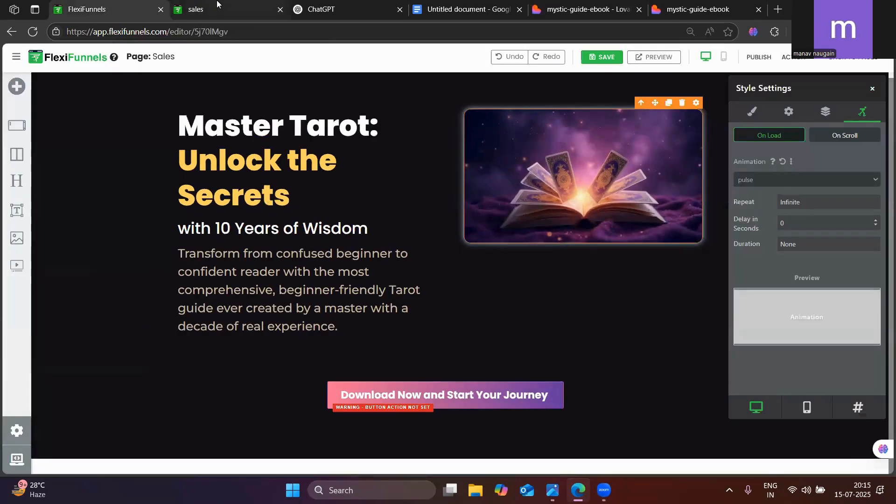
left_click(218, 3)
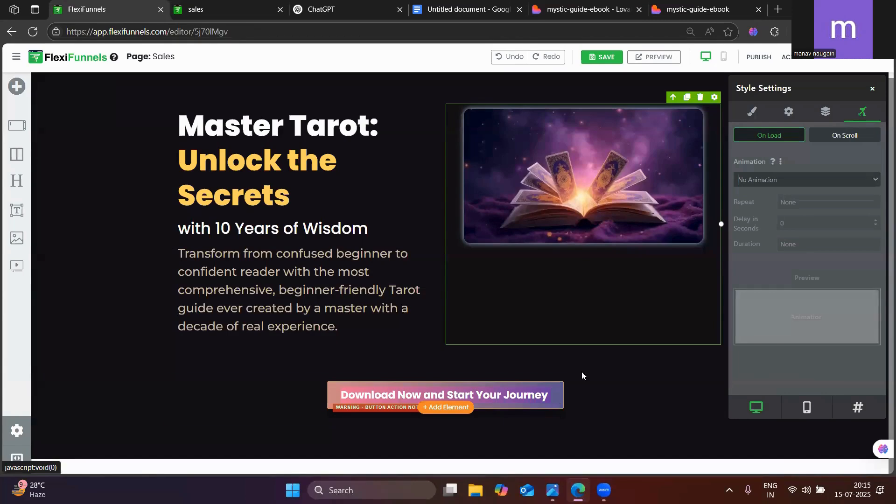
left_click(254, 8)
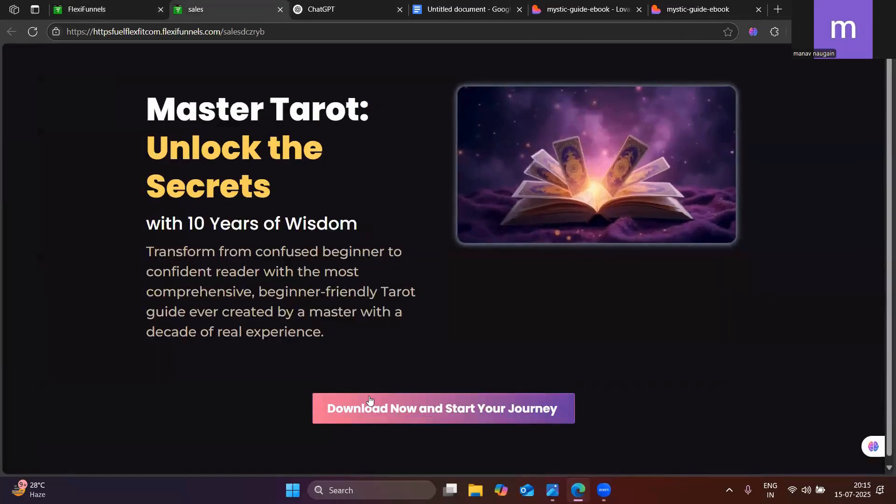
Set the download button's on-load flash animation to repeat infinitely in the FlexiFunnels editor and publish the page
left_click(132, 6)
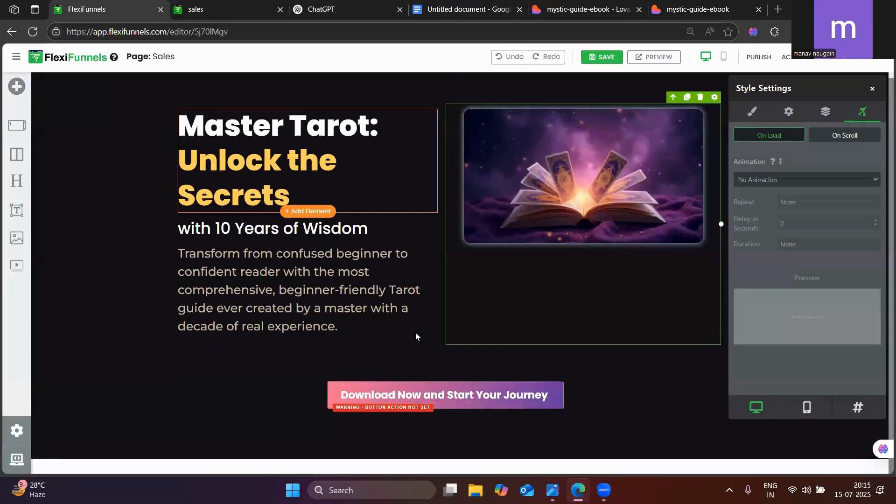
left_click(556, 395)
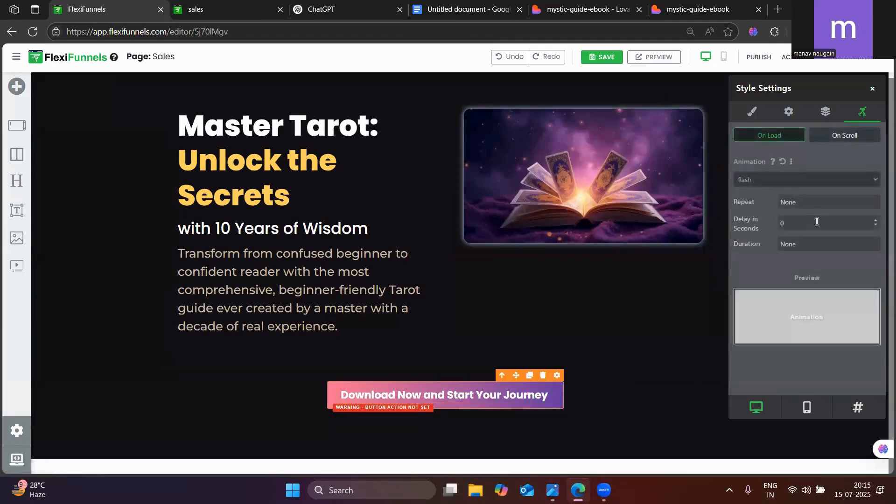
left_click(793, 204)
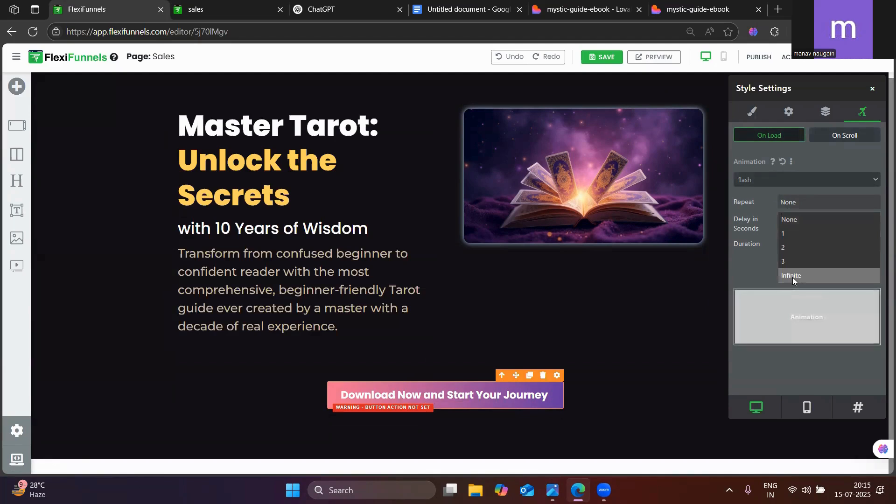
left_click(796, 217)
left_click(796, 204)
left_click(796, 214)
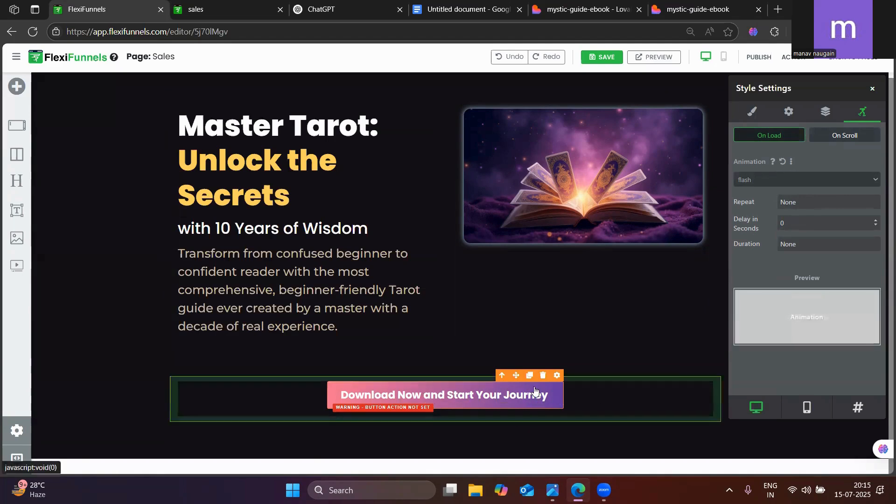
left_click(788, 204)
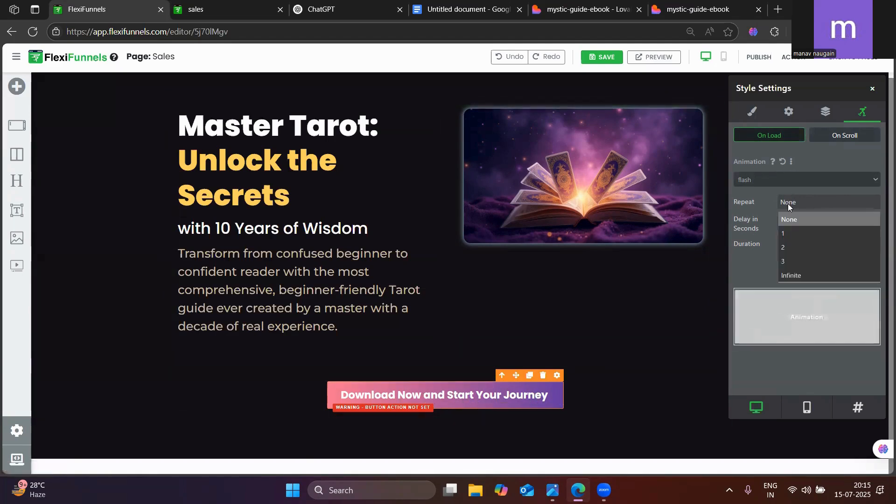
left_click(790, 276)
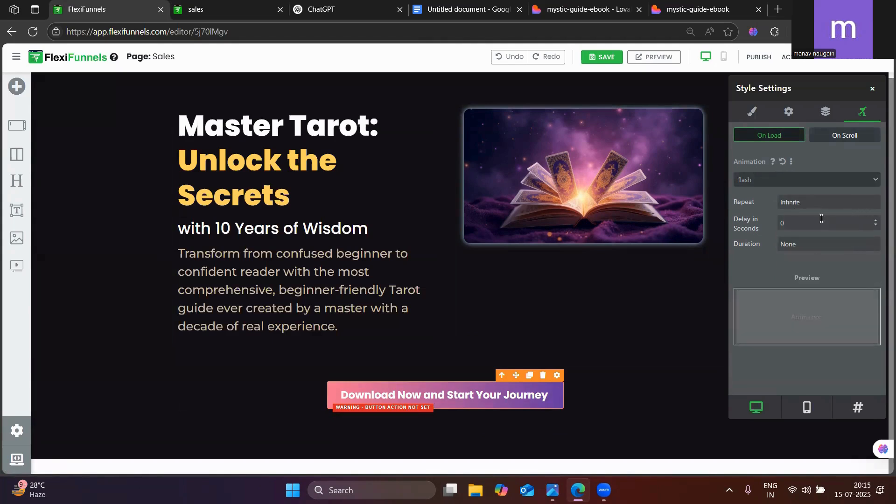
left_click(759, 57)
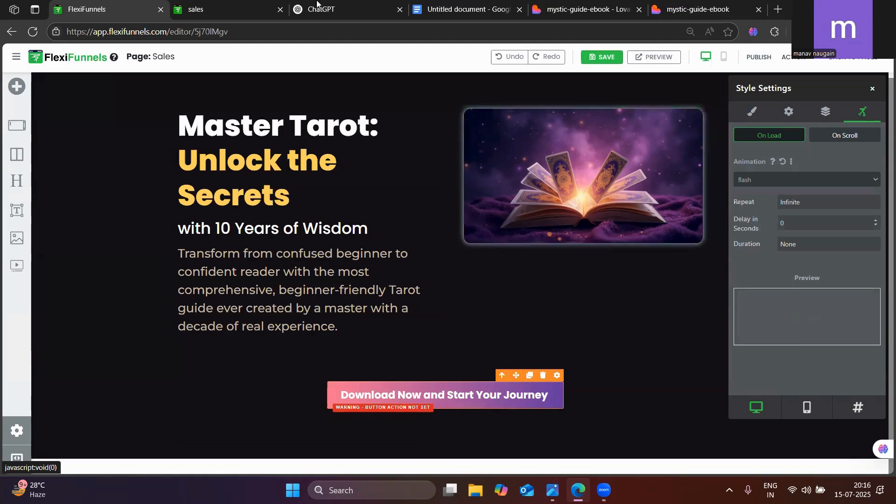
Reload the published sales page and check how the download button's animation plays on it
left_click(215, 9)
left_click(36, 32)
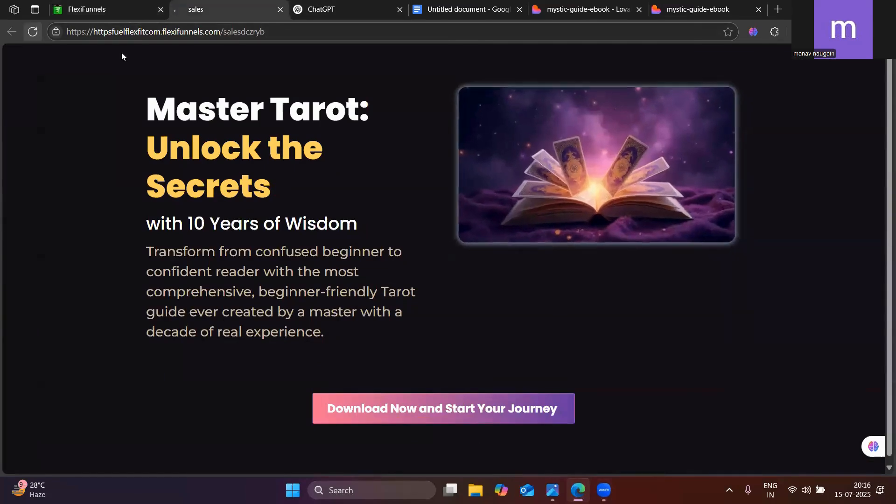
left_click(114, 6)
left_click(261, 5)
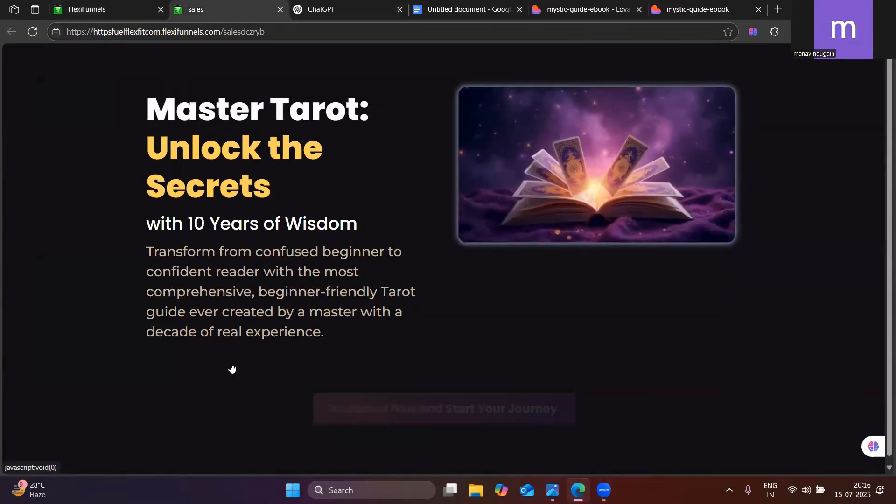
left_click(138, 18)
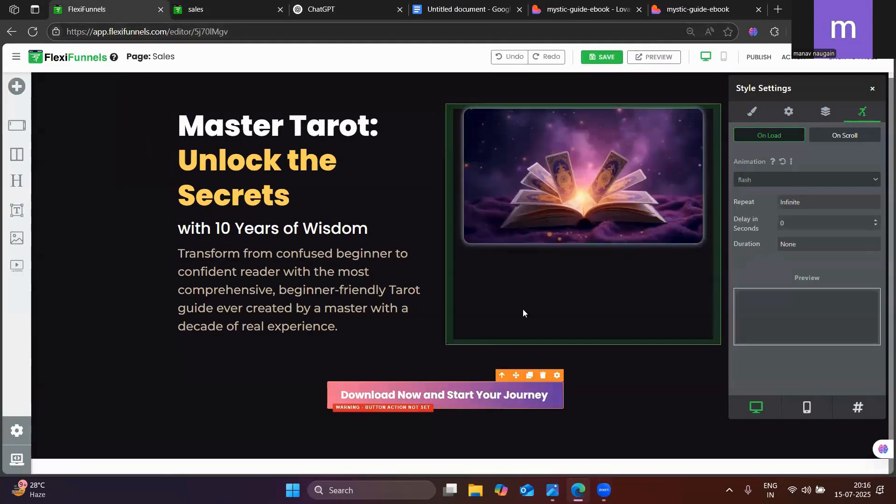
Compare the published sales page's hero with the mystic-guide-ebook page, from its hero down to the next section
left_click(230, 3)
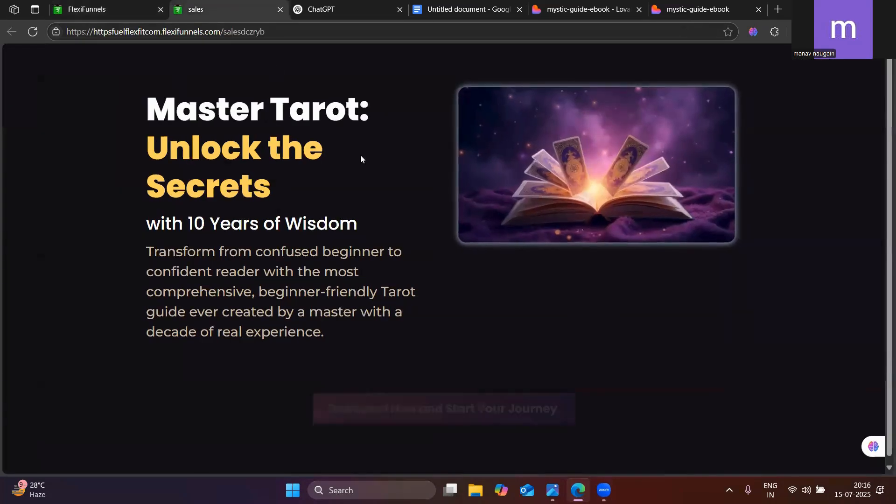
left_click(667, 4)
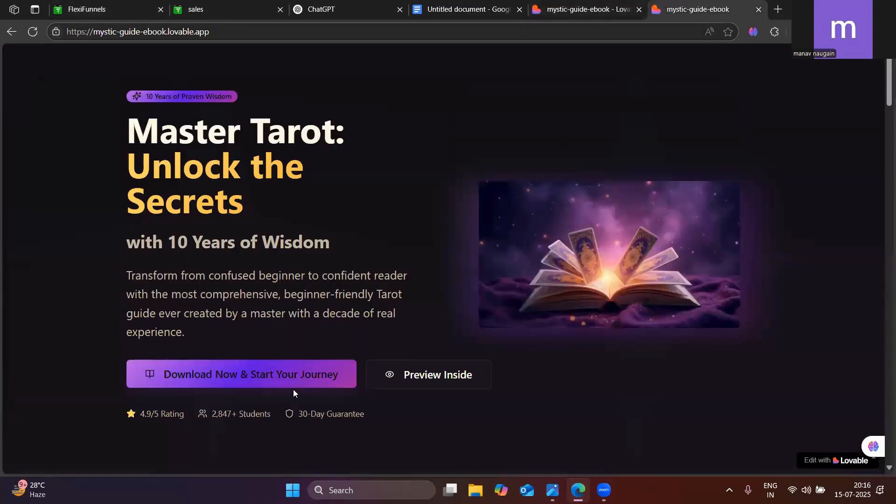
scroll(276, 359, "down", 3)
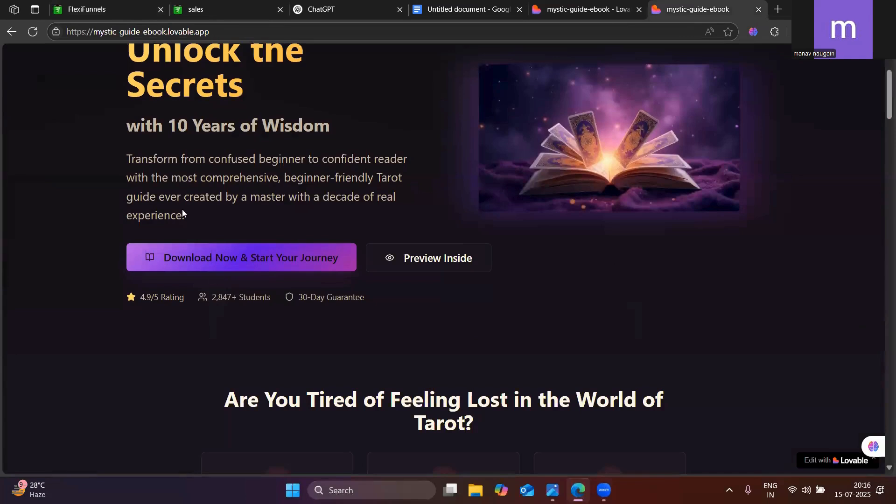